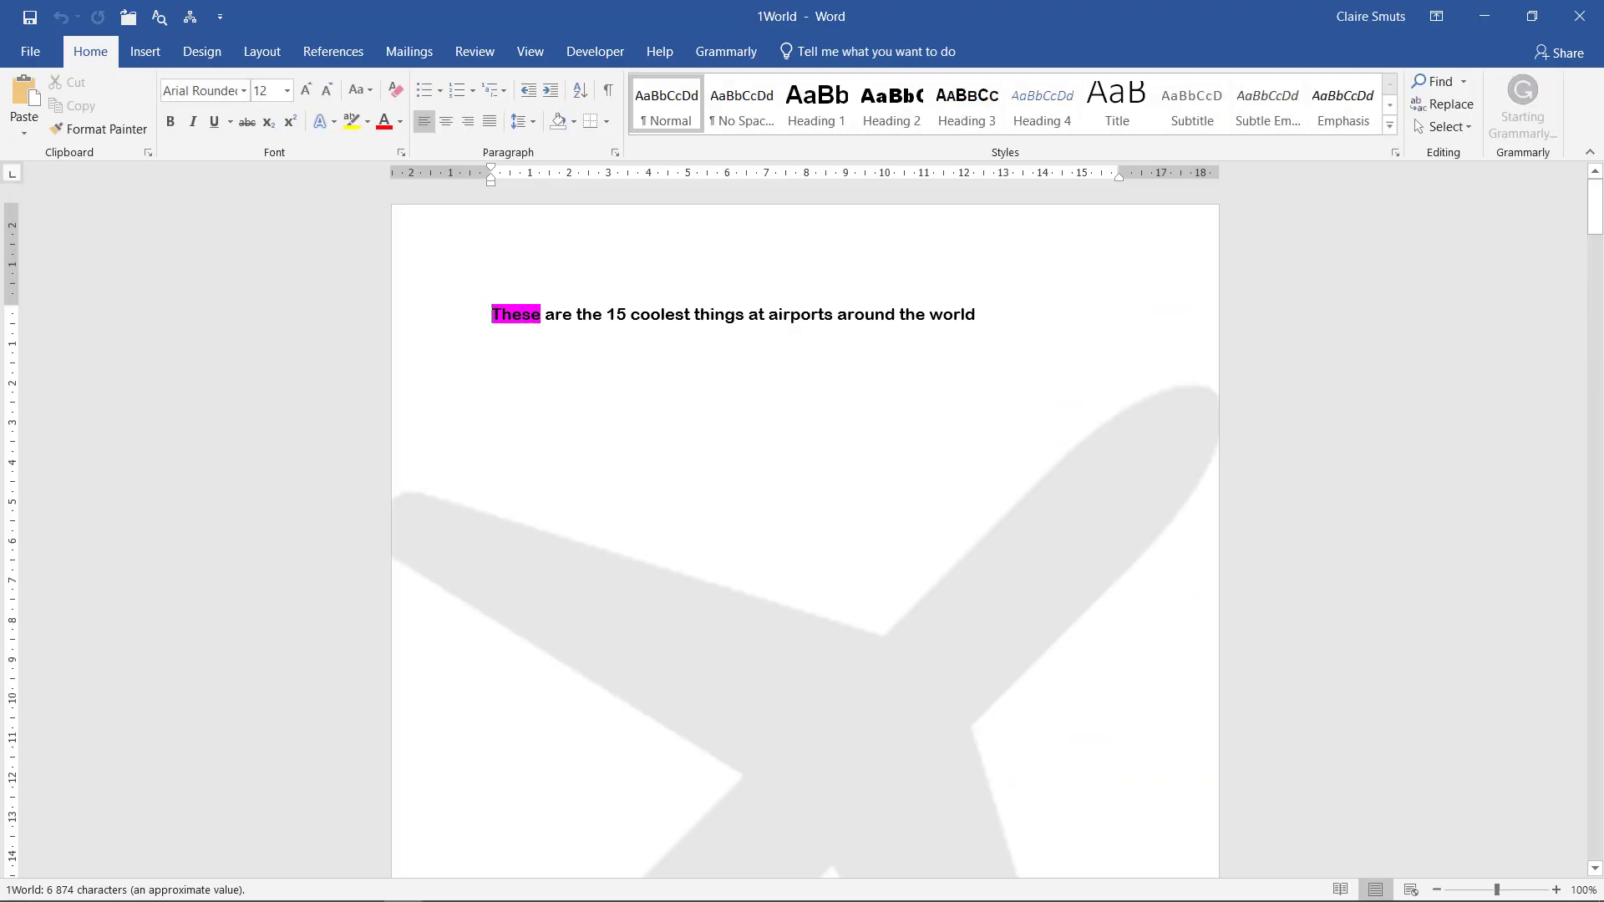
Enter the candidate's exam number in the page footer, then minimise Word to view the question papers
scroll(1101, 409, "down", 12)
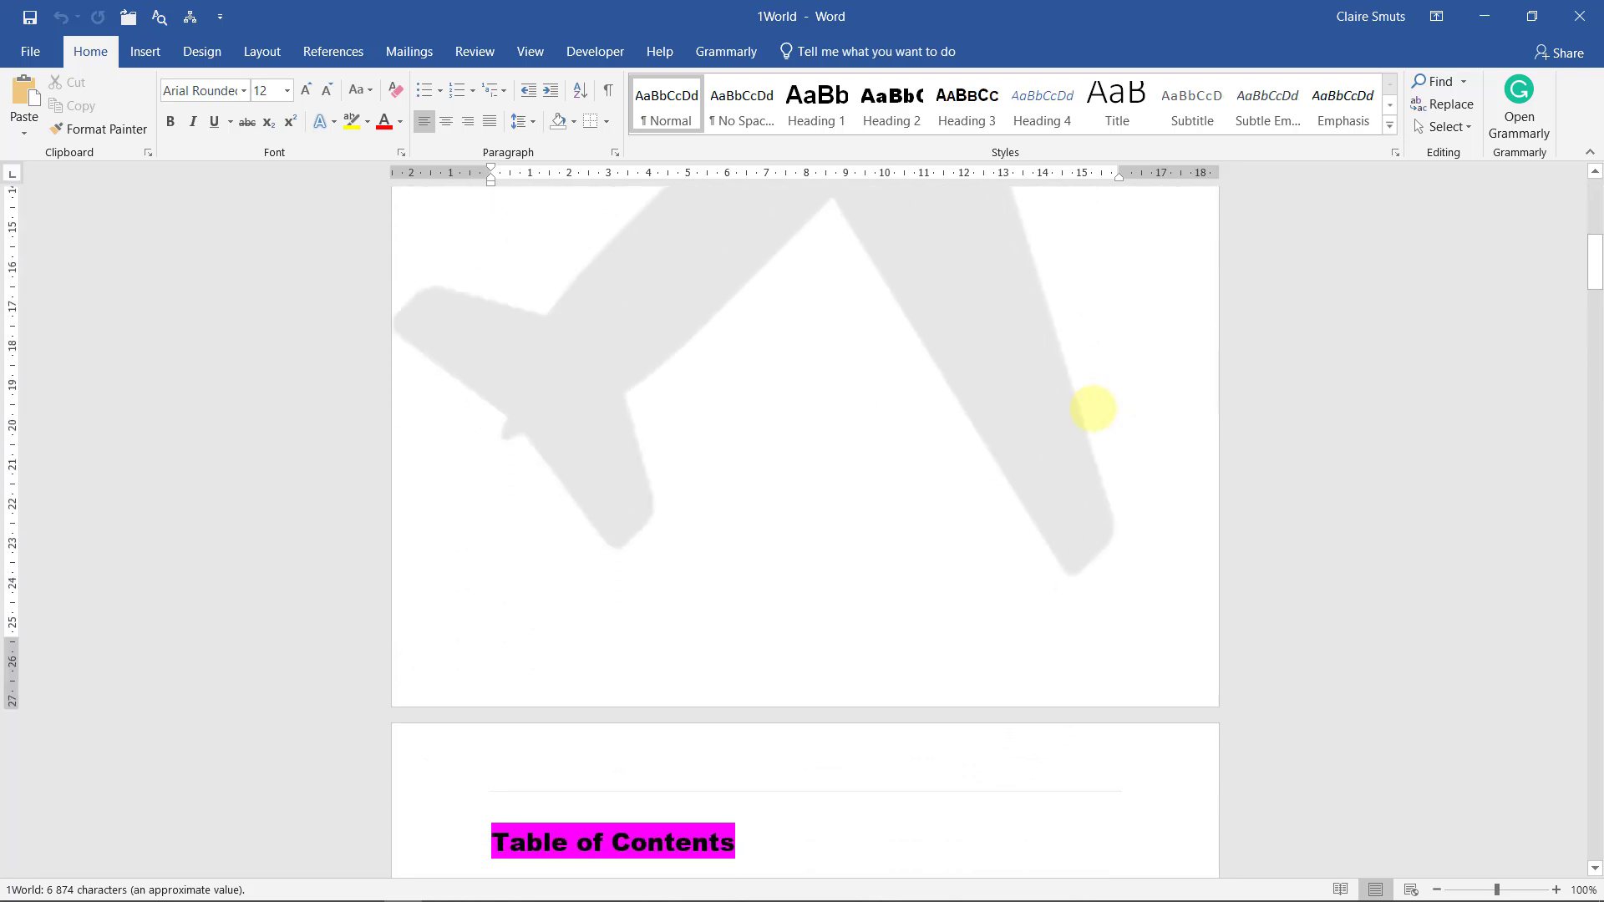
double_click(640, 699)
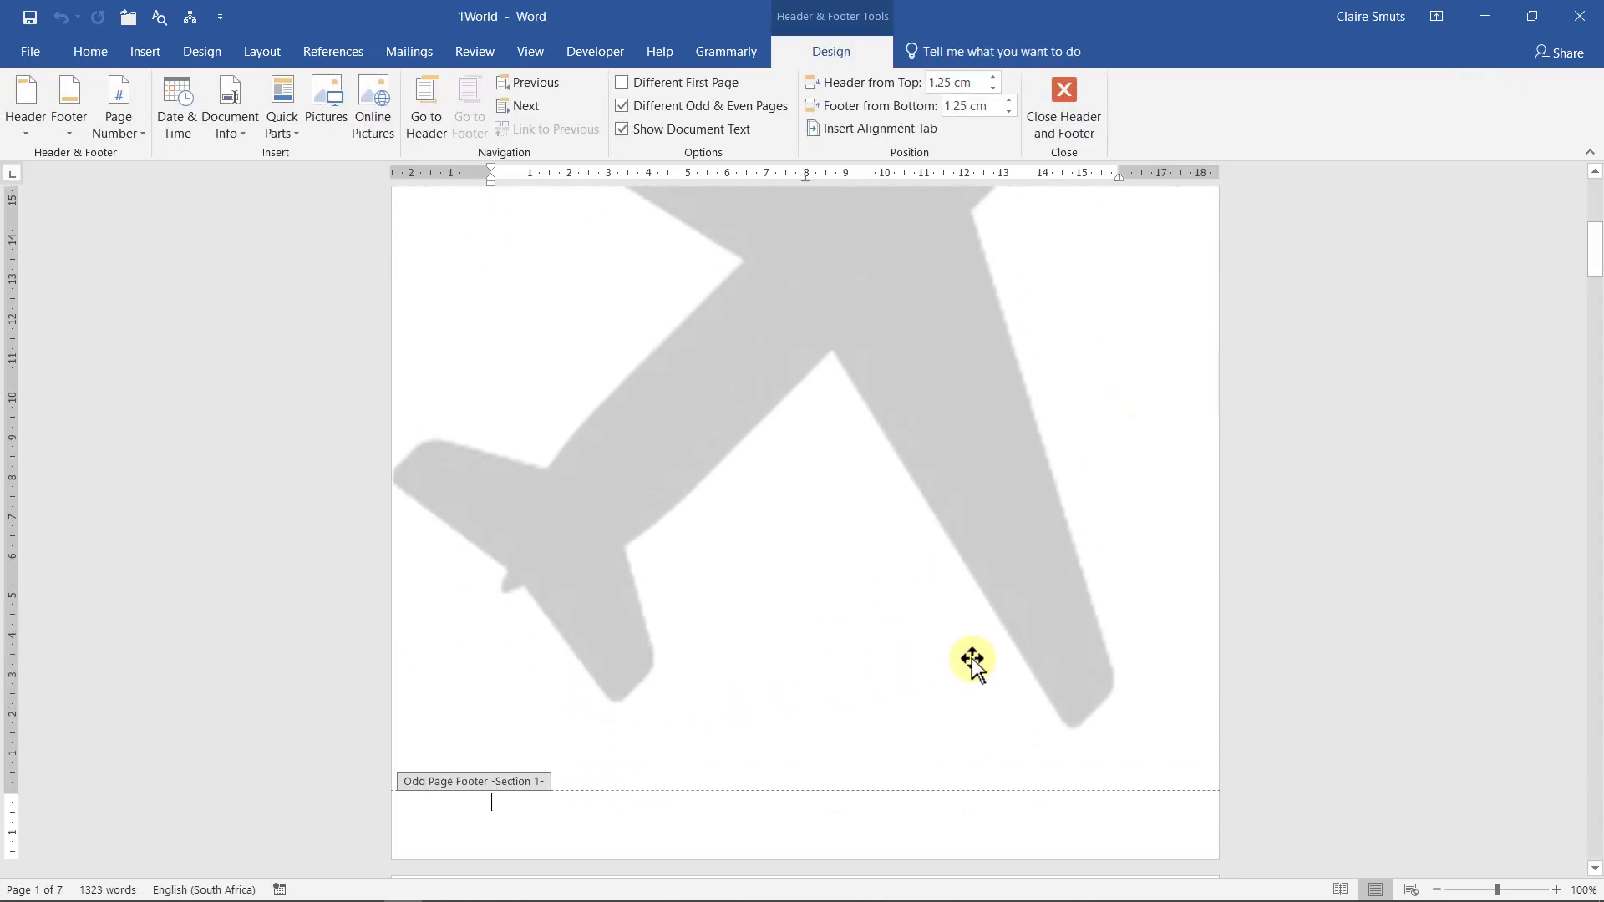
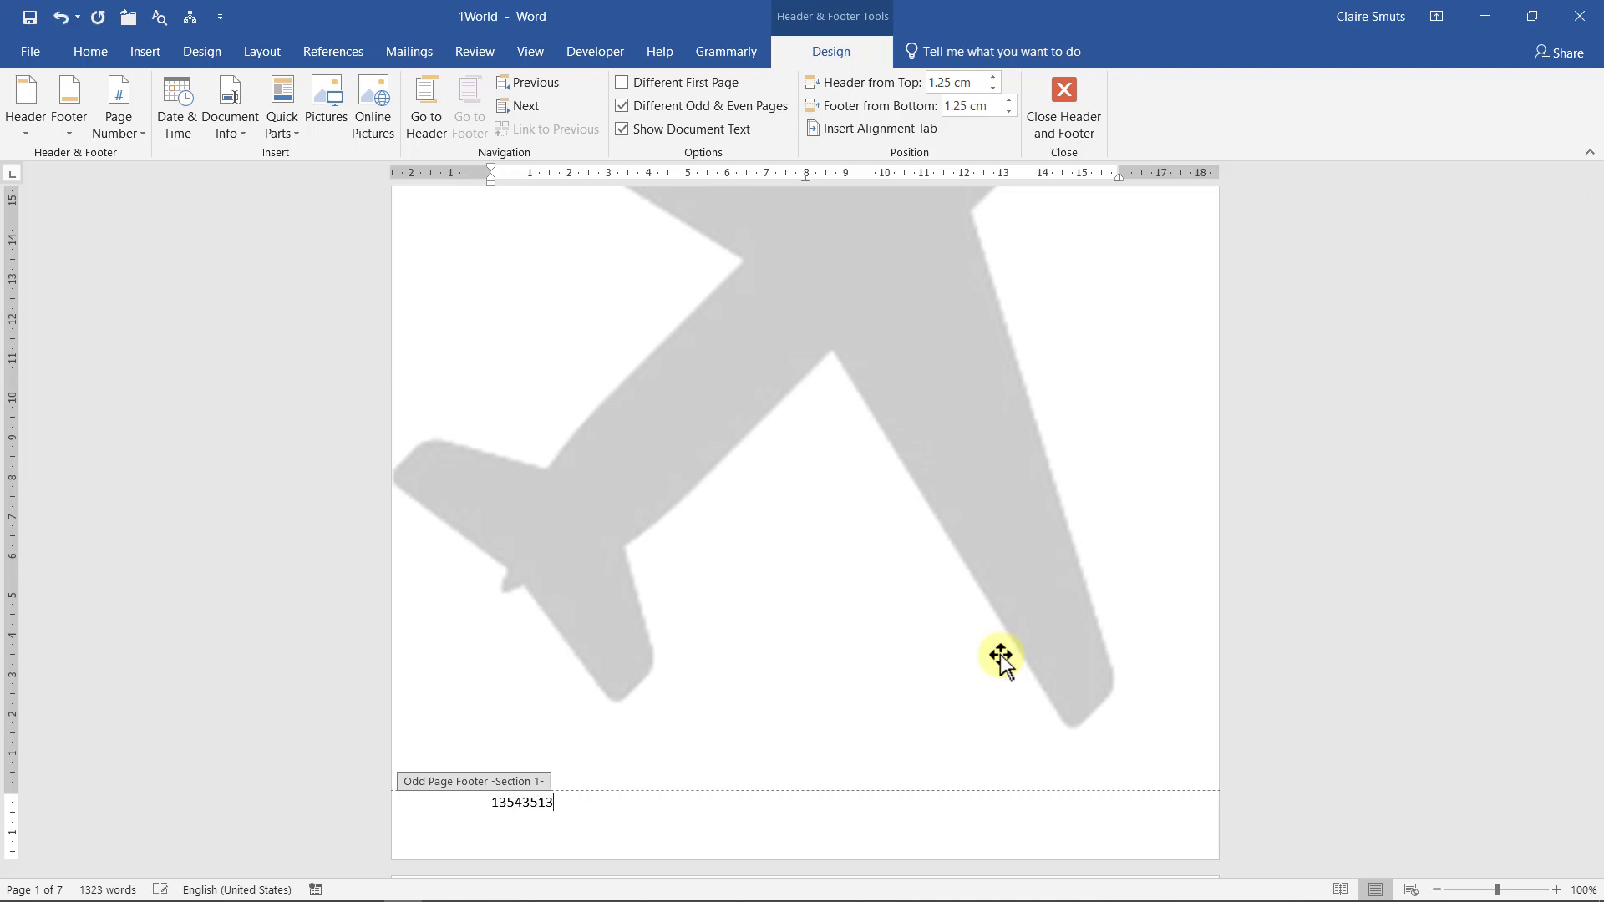
left_click(1057, 117)
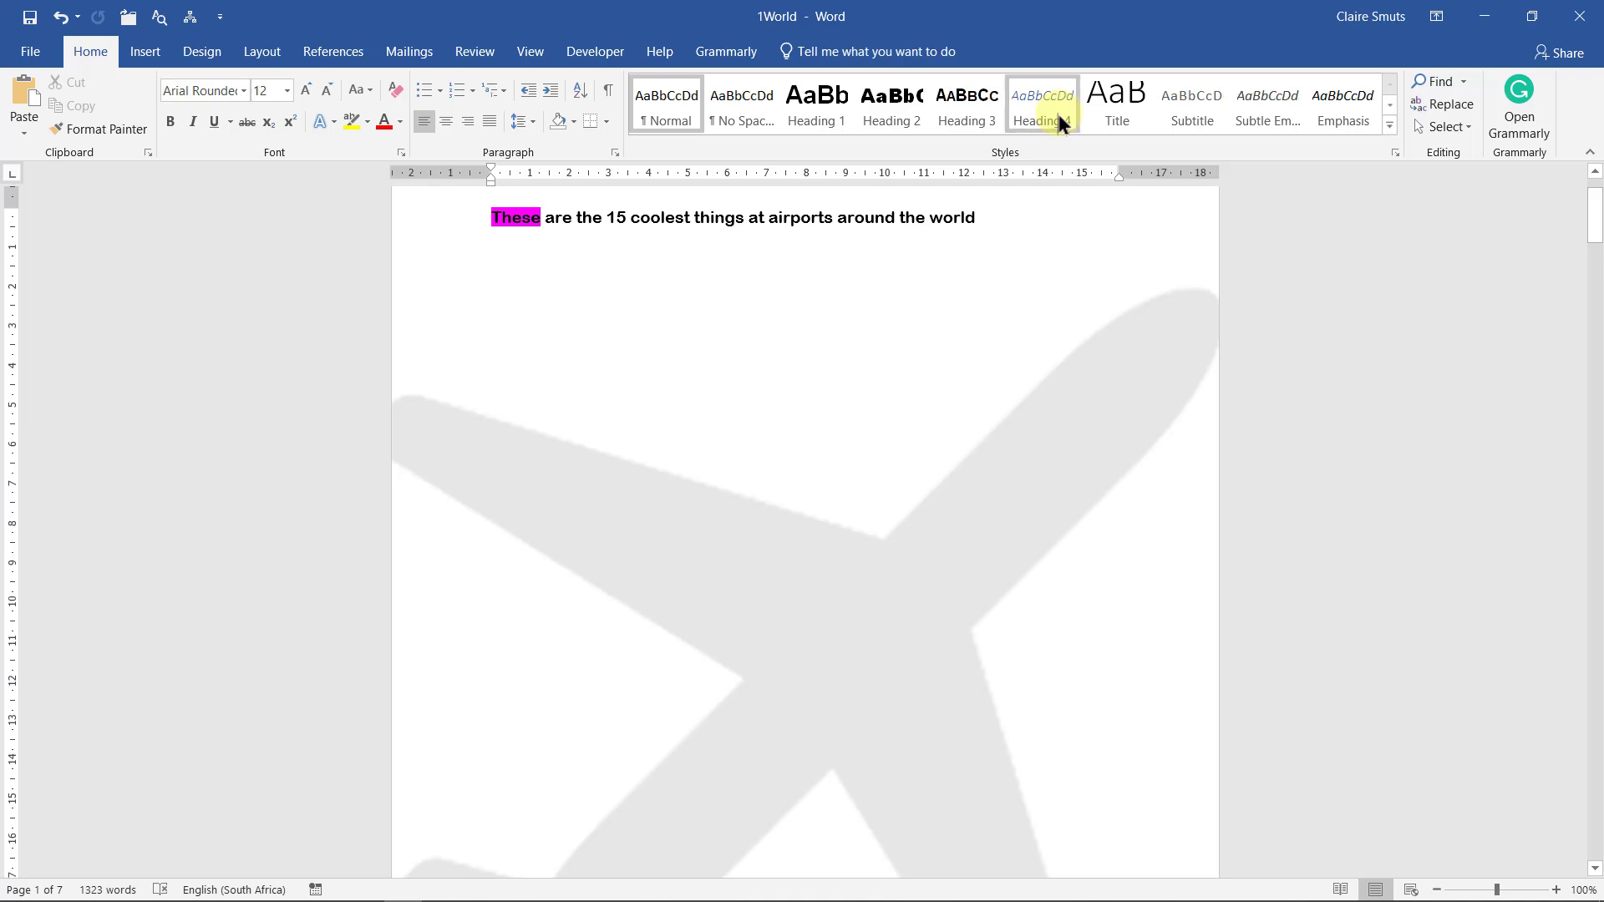
scroll(794, 526, "down", 5)
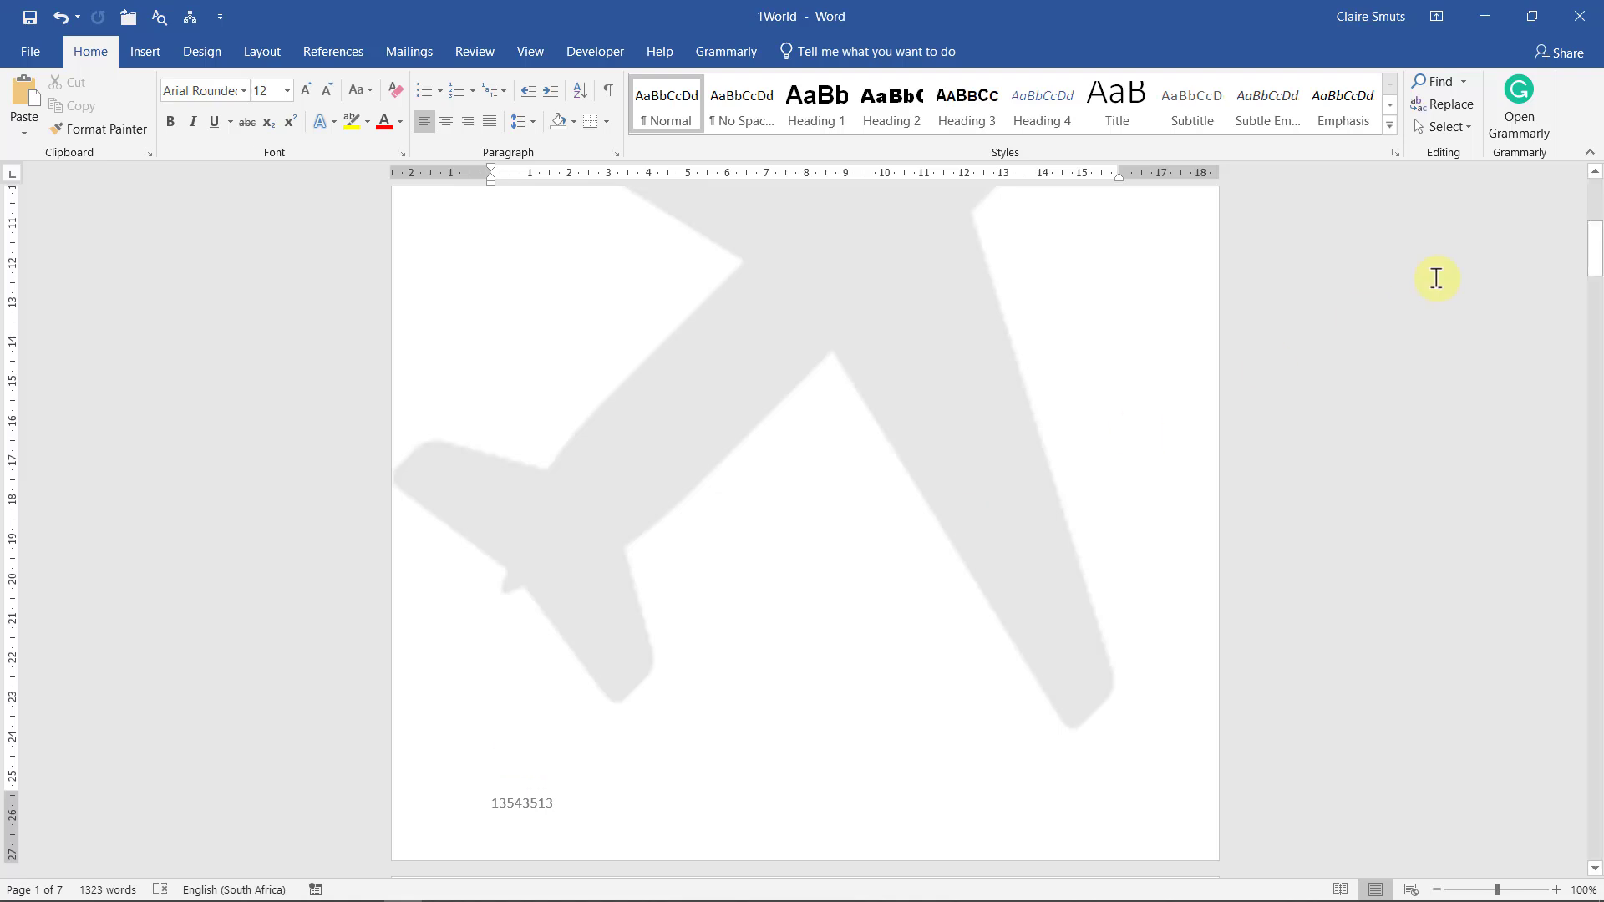
left_click(1484, 17)
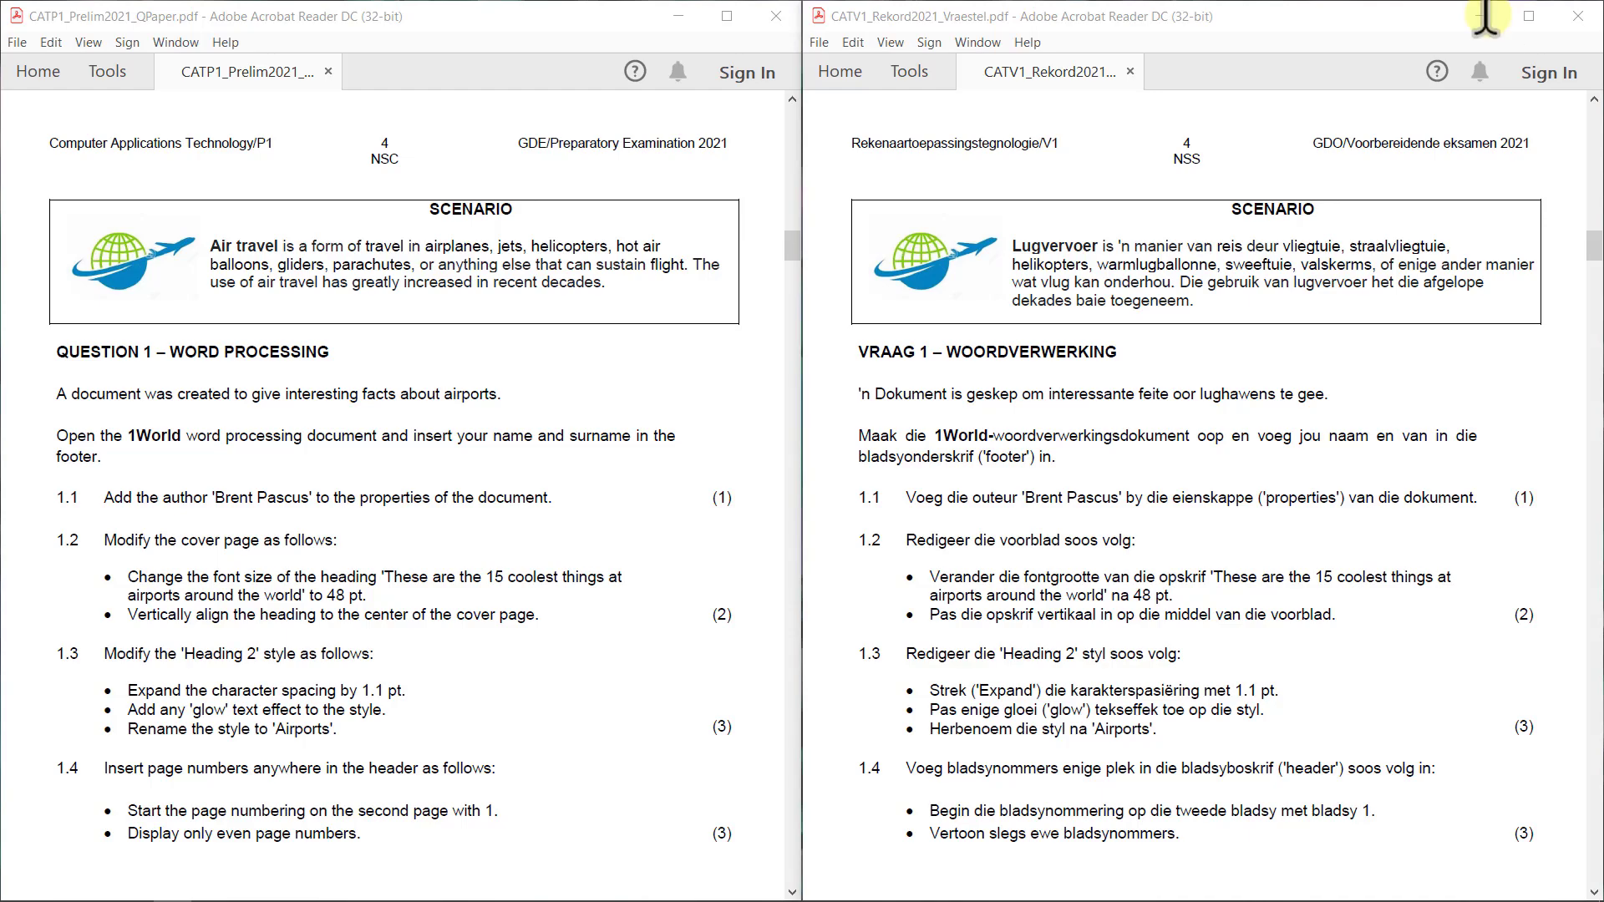
Switch back to the 1World Word document with Alt+Tab
key("alt+Tab")
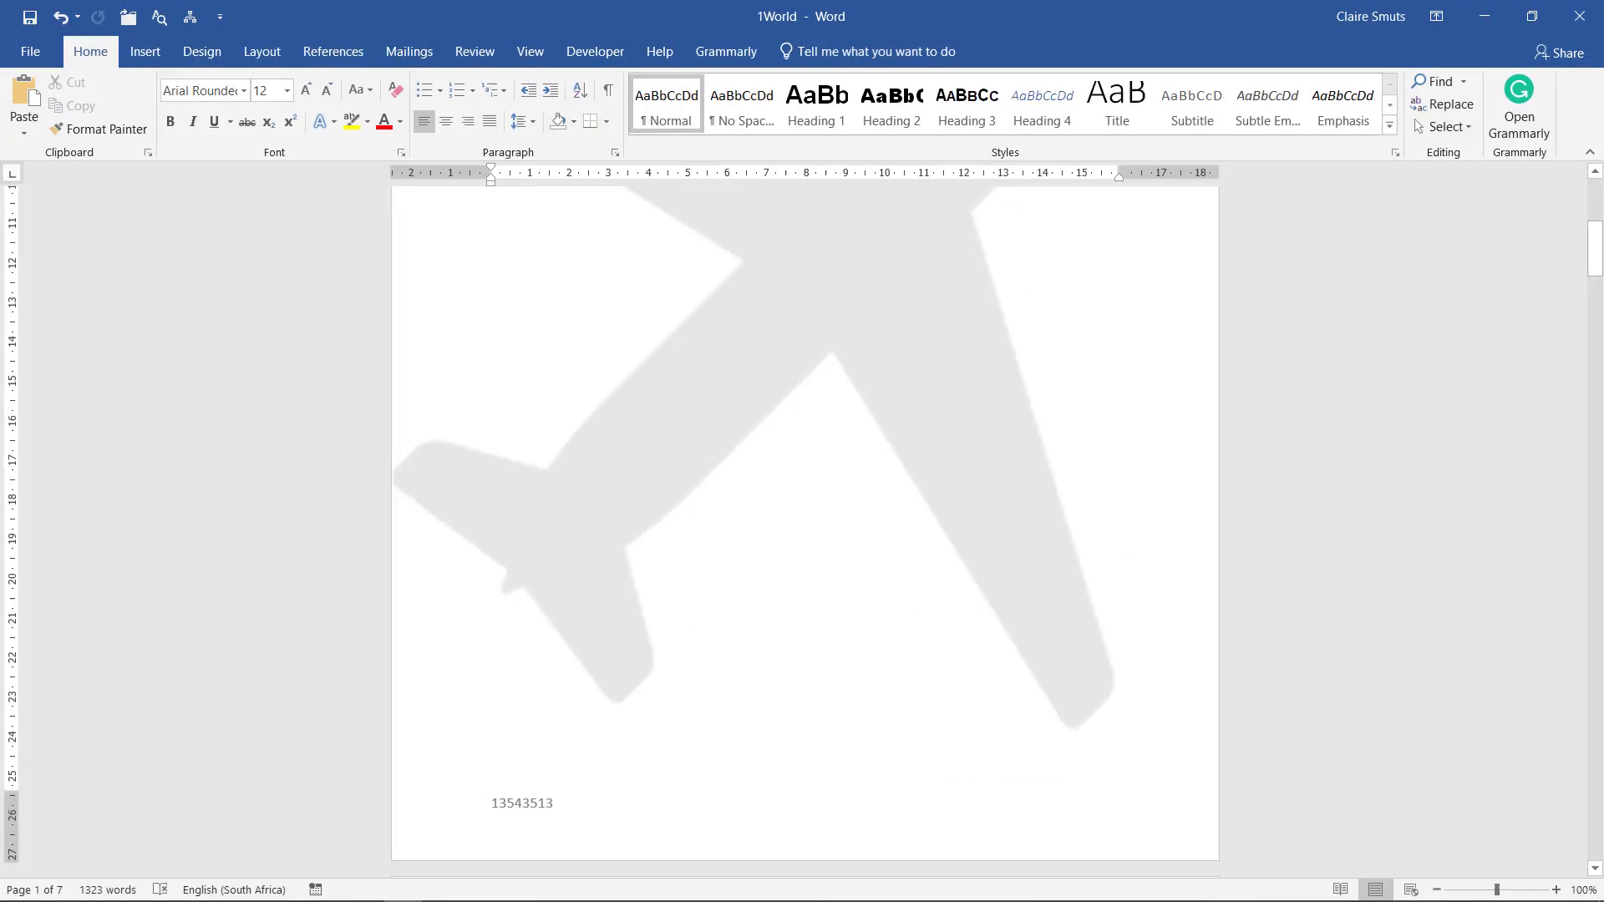
Set the document's Author property to the candidate's name through Advanced Properties
left_click(30, 51)
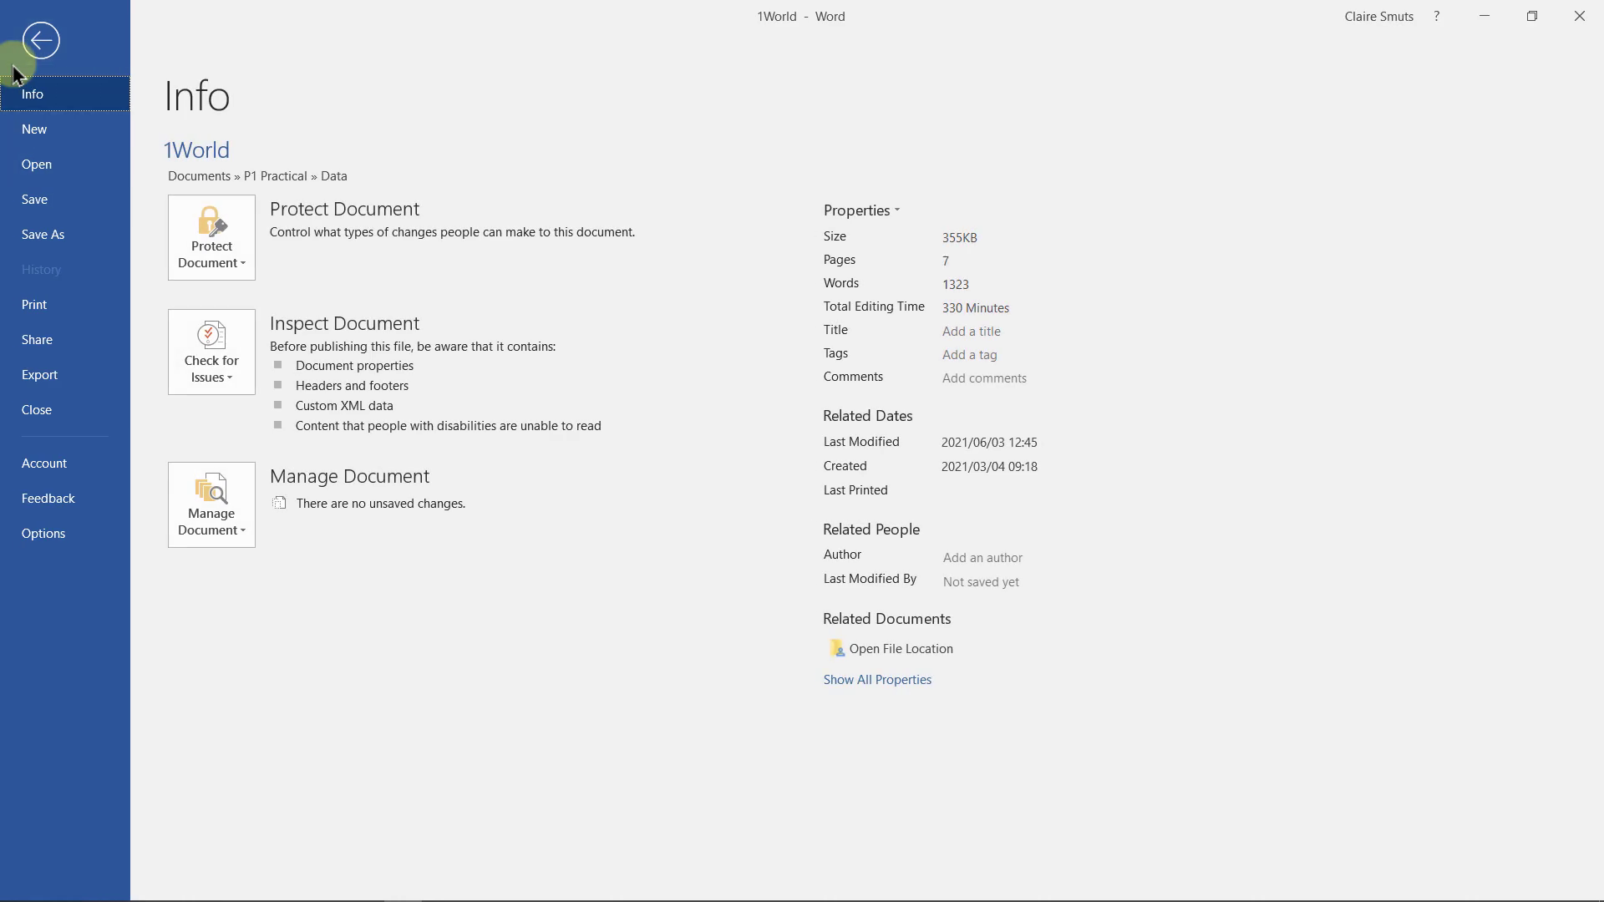
left_click(987, 555)
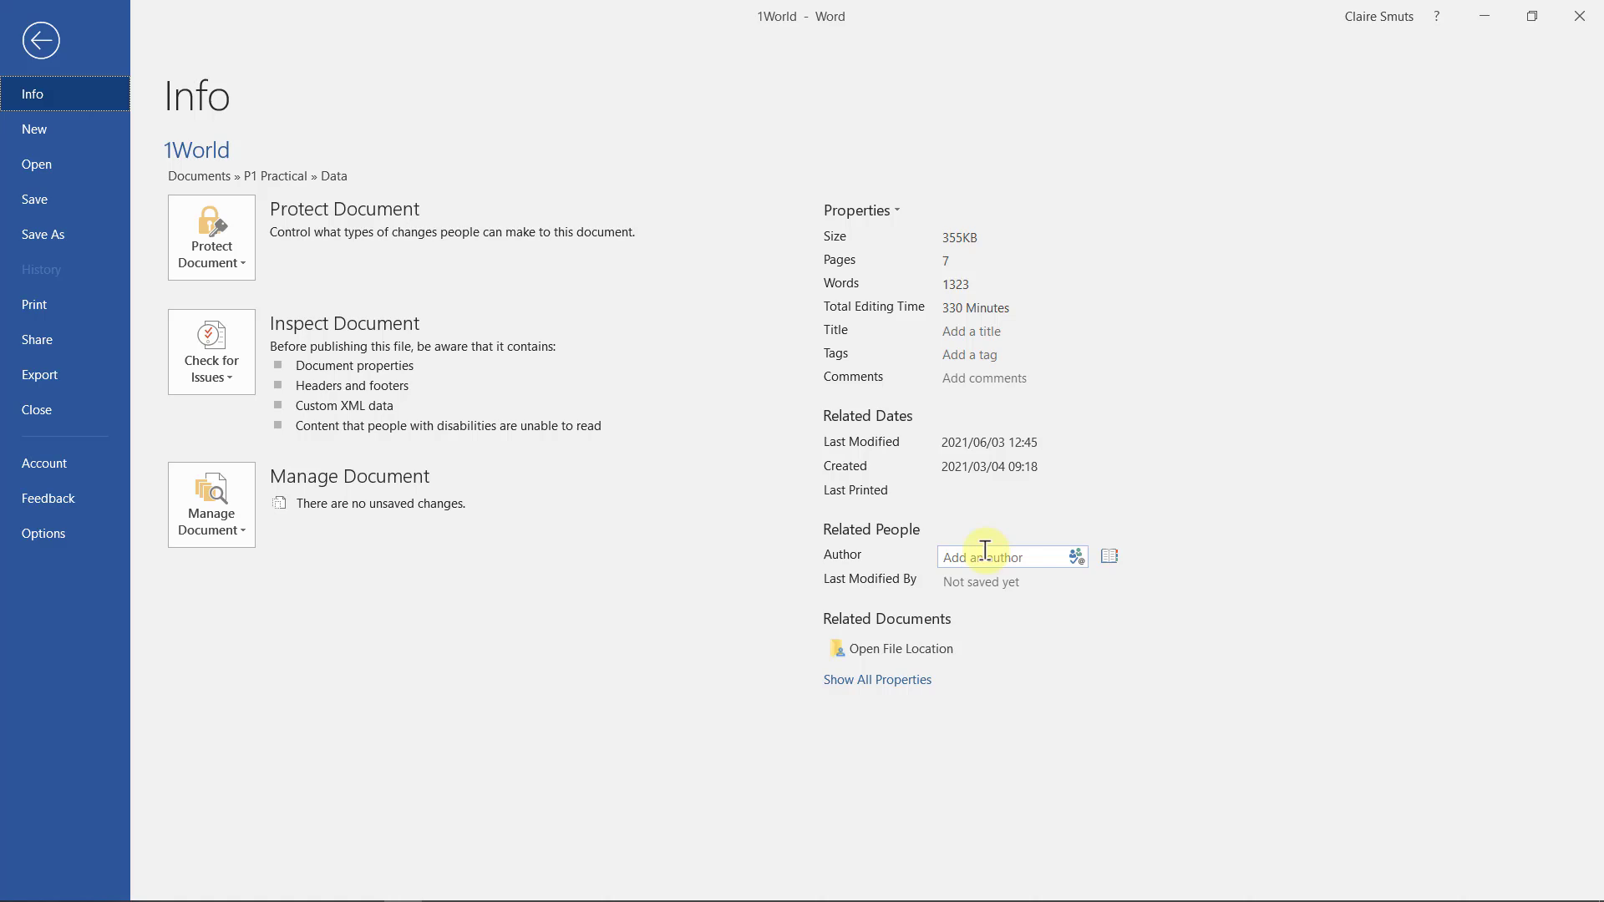
left_click(897, 204)
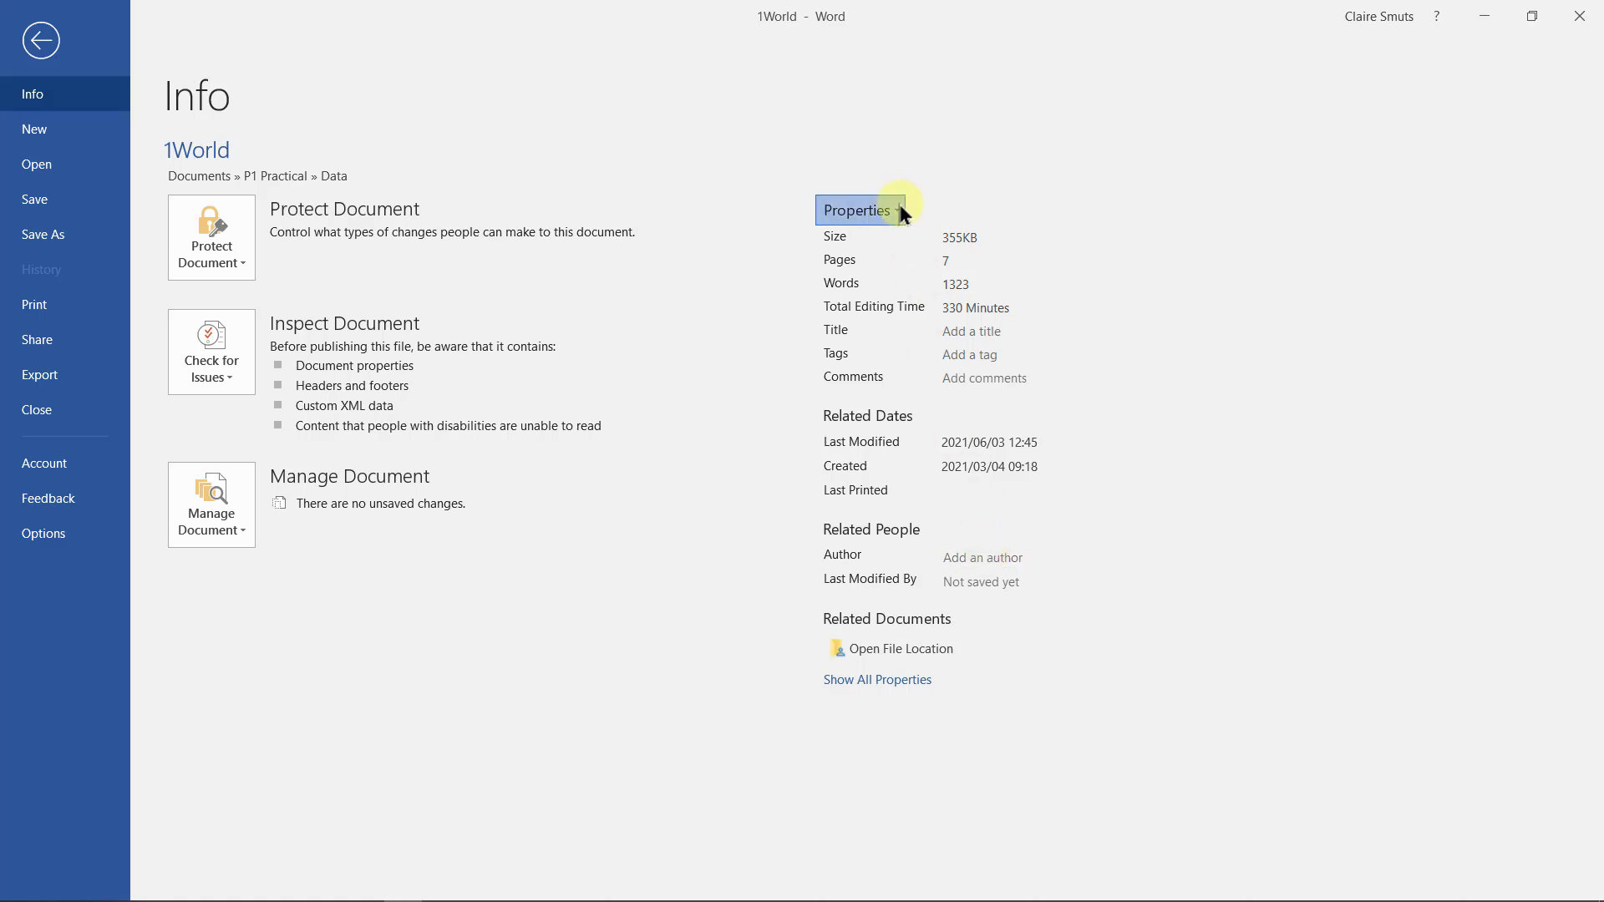
left_click(894, 247)
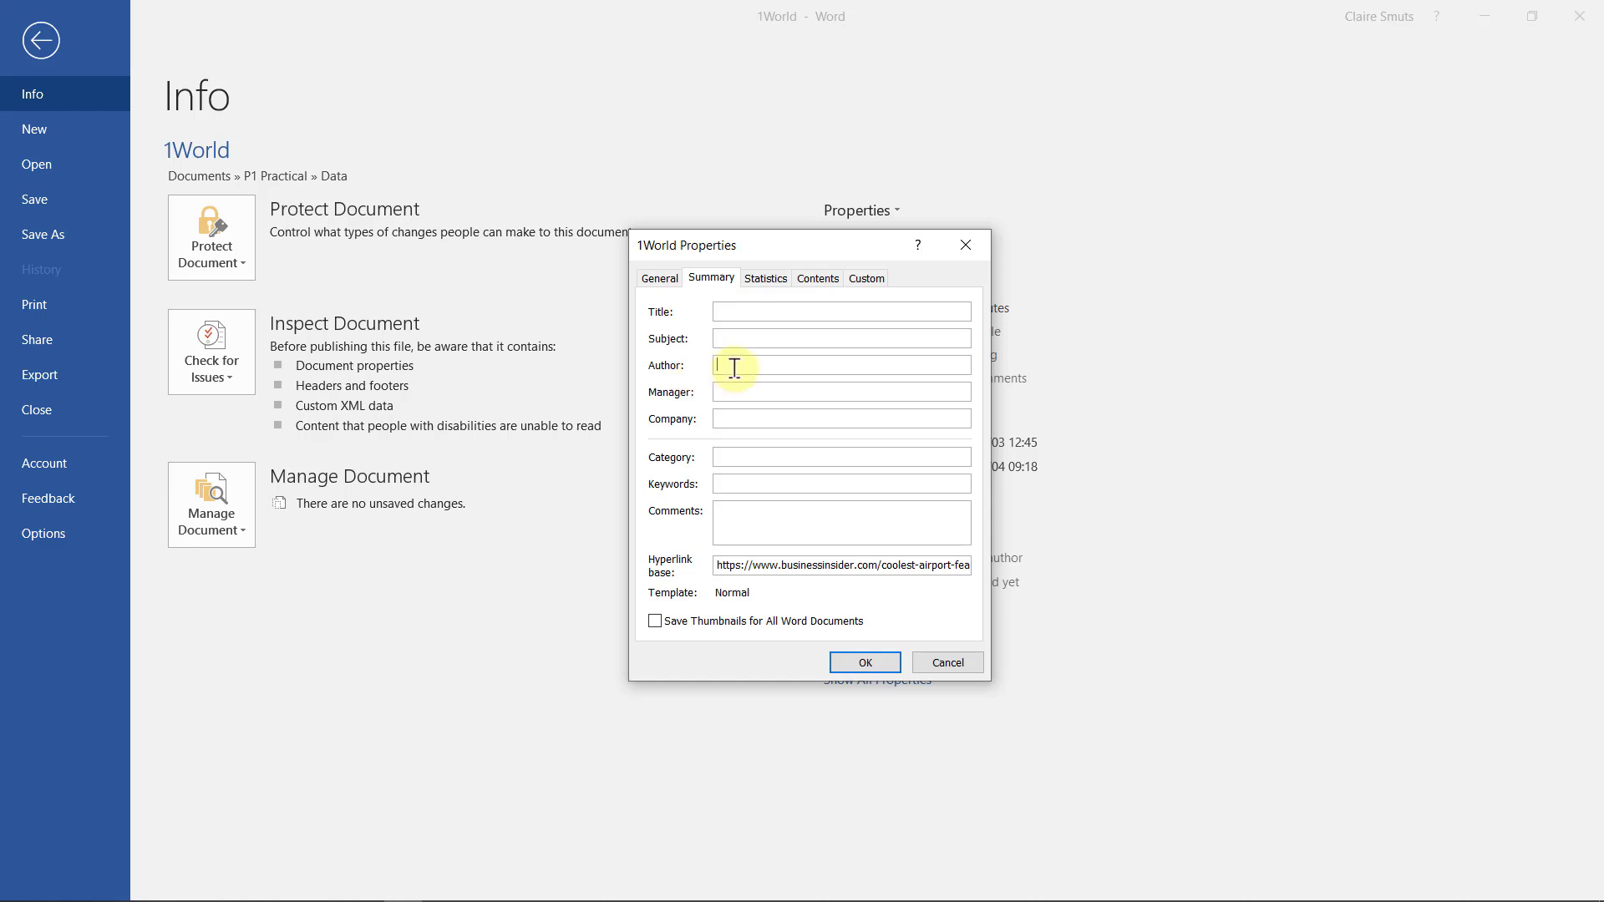
left_click(874, 656)
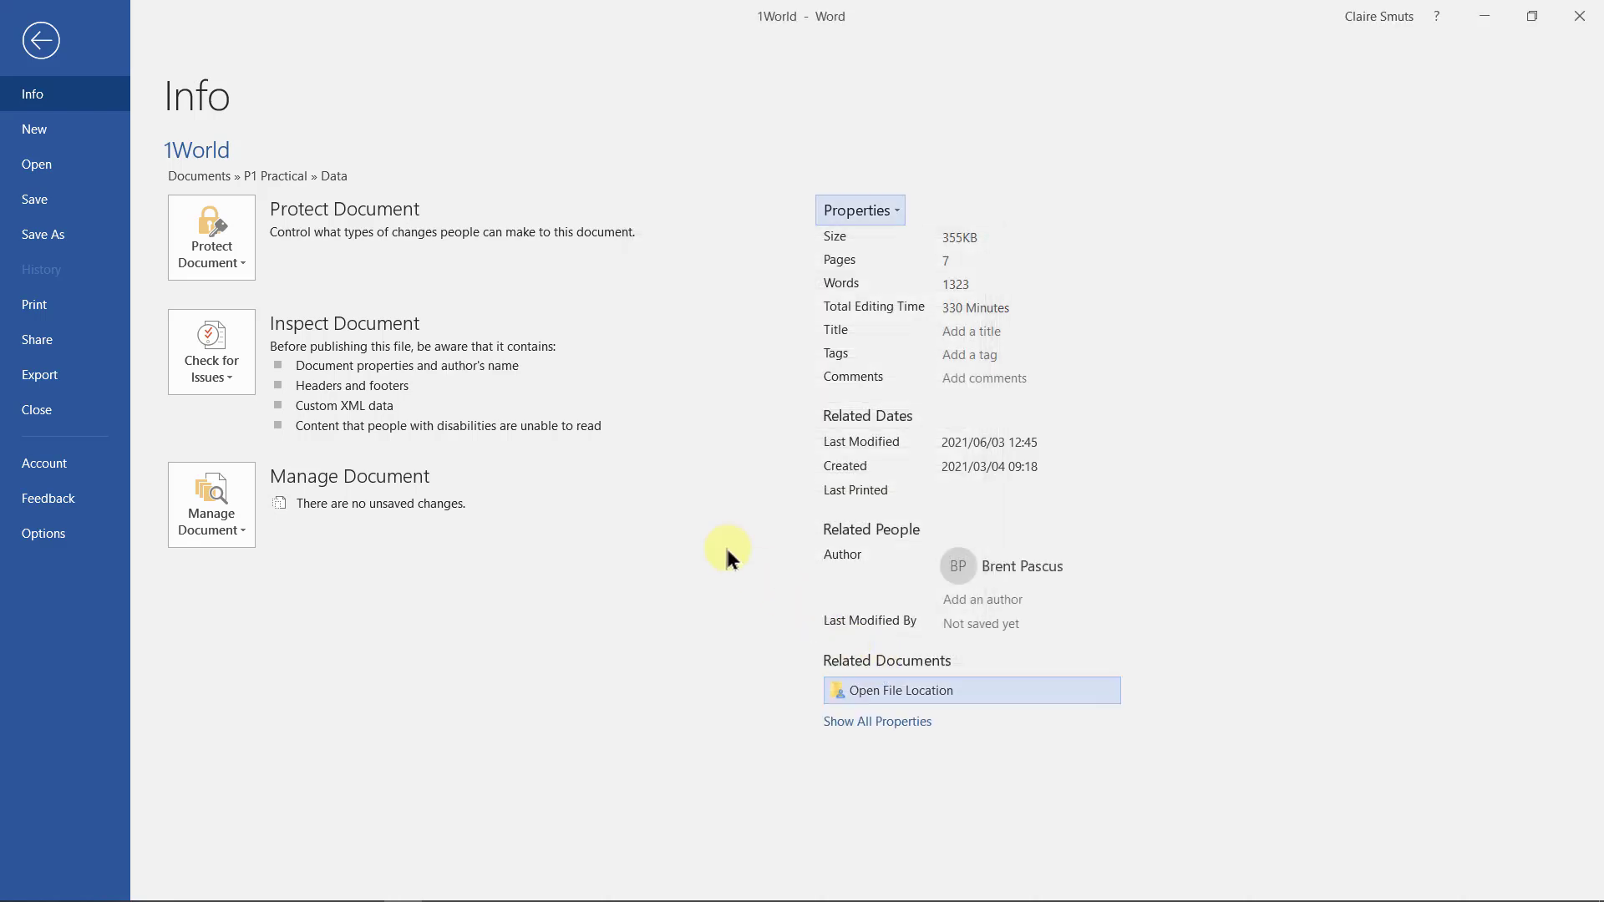
left_click(48, 50)
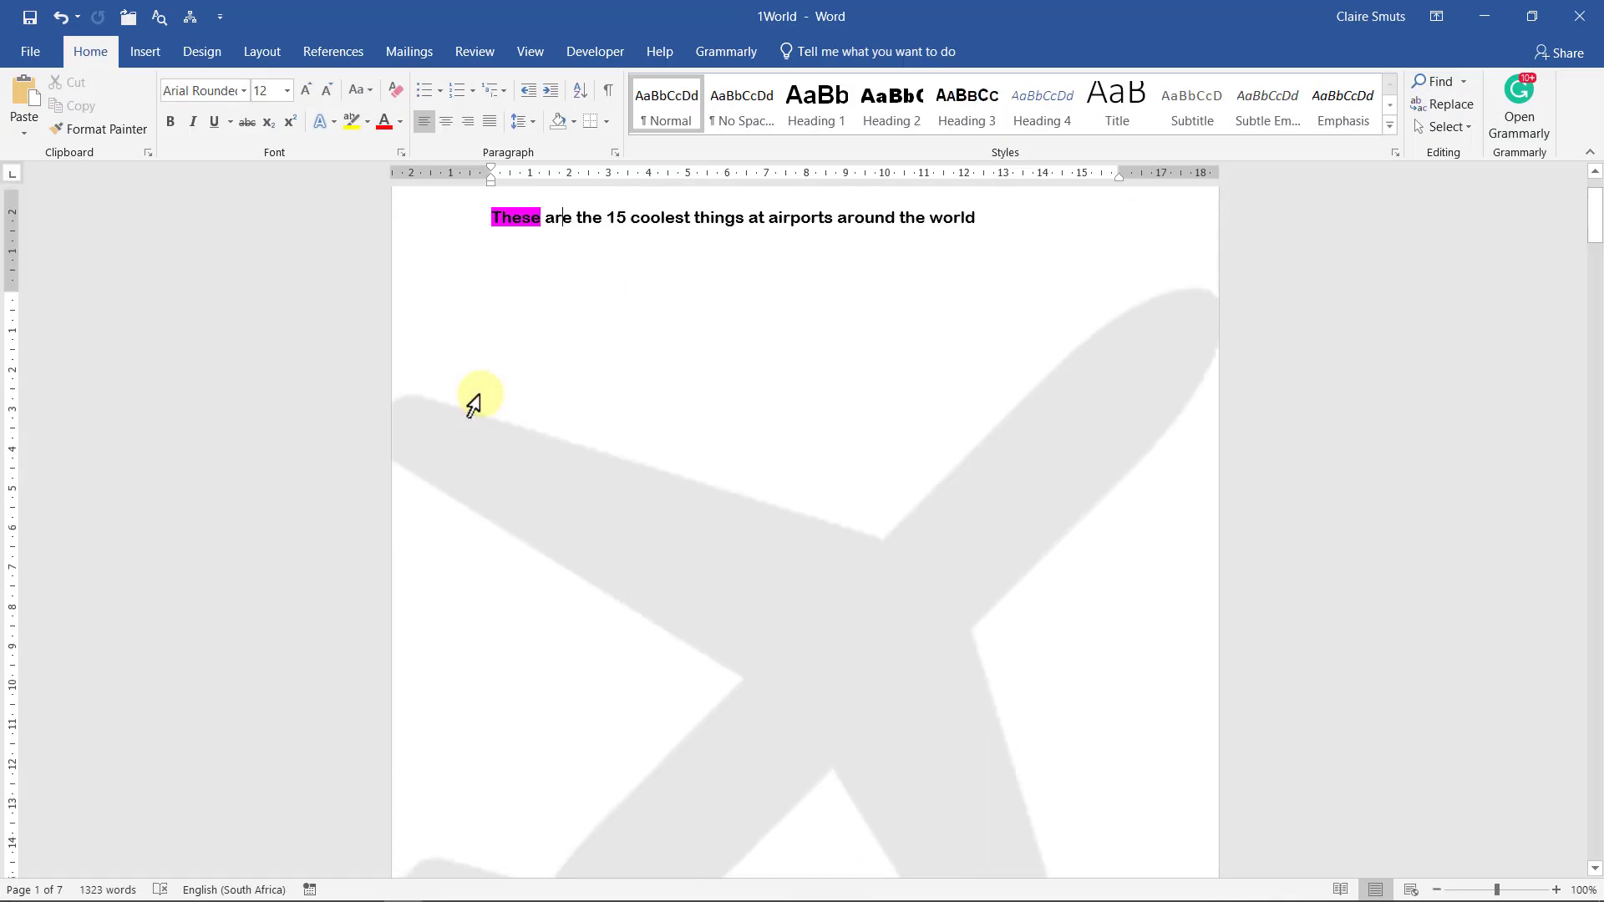
Set the cover heading 'These are the 15 coolest things at airports around the world' to 48 pt
scroll(473, 405, "up", 2)
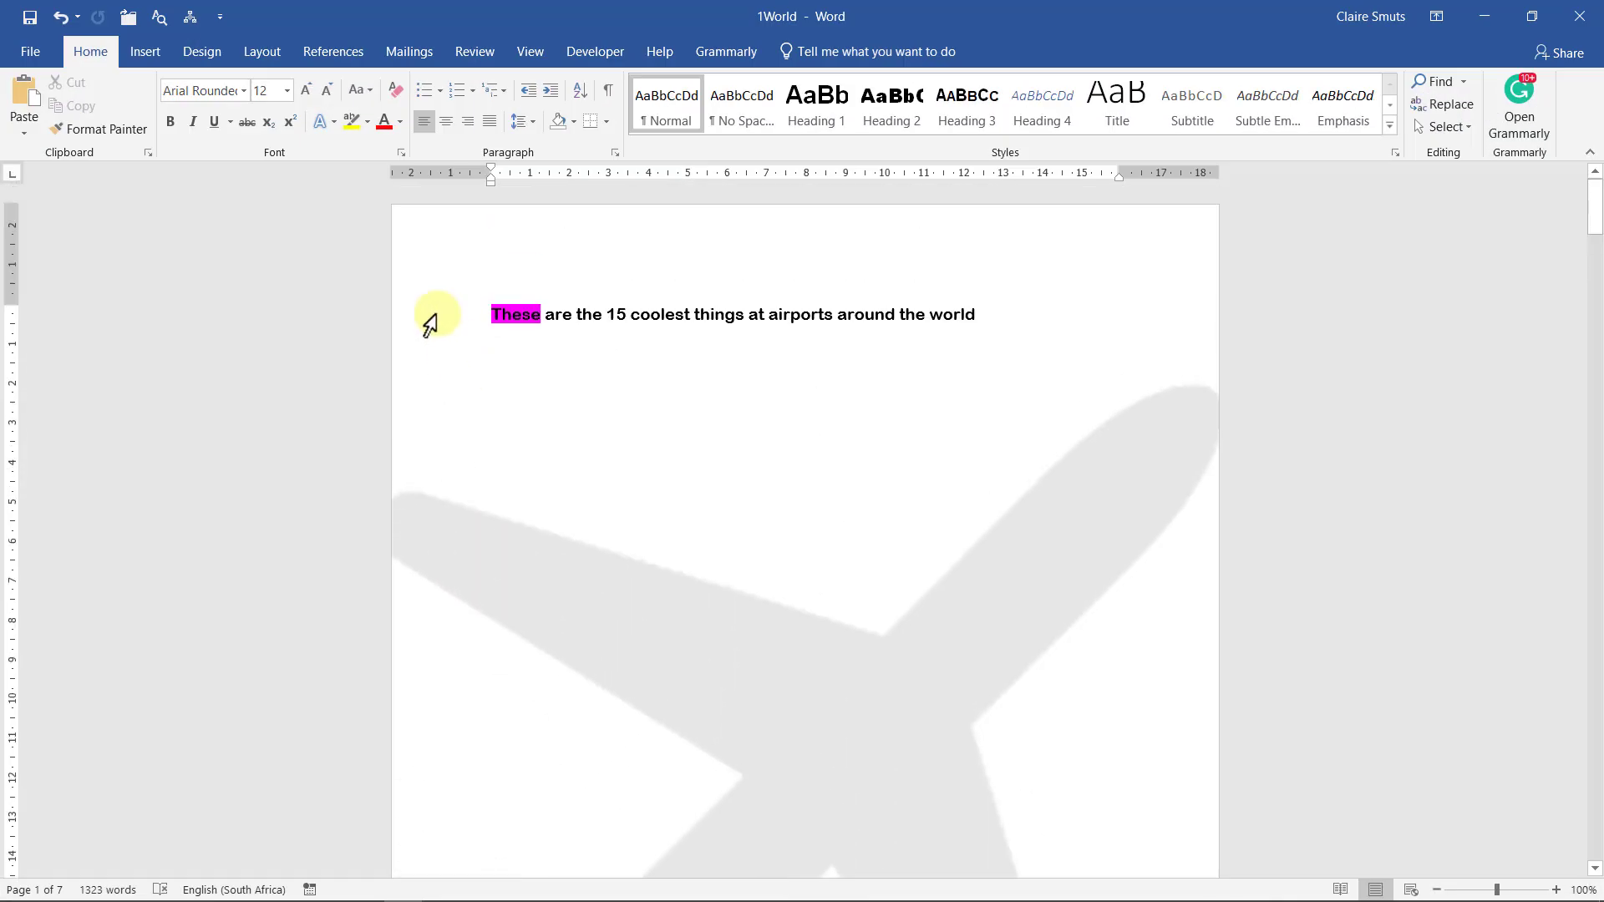
left_click(430, 319)
left_click(286, 90)
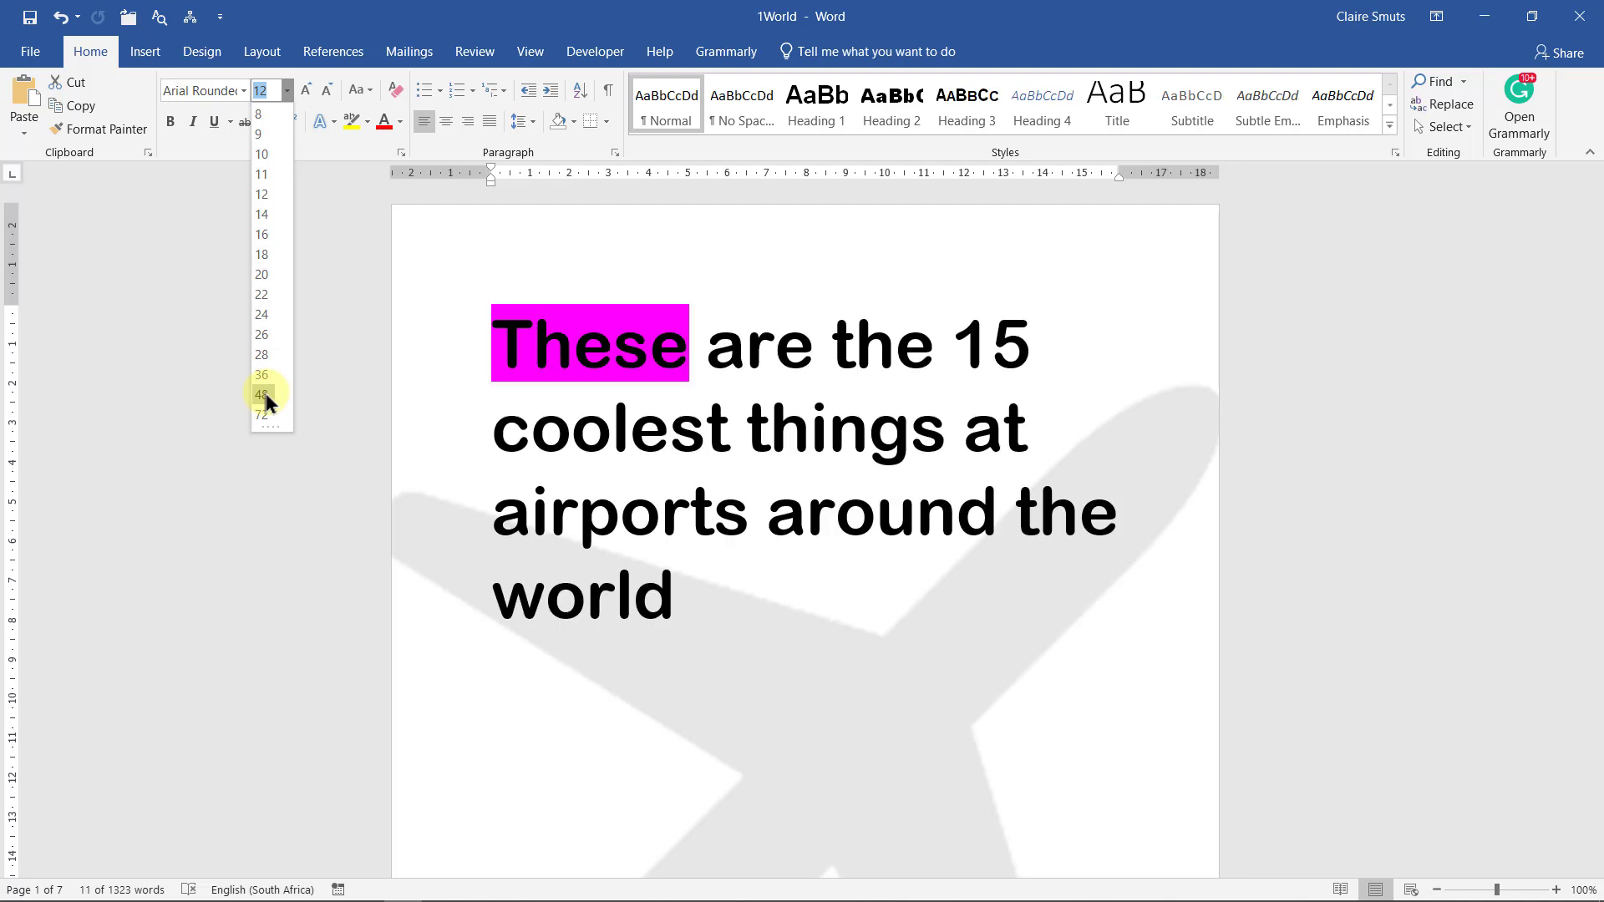
left_click(264, 394)
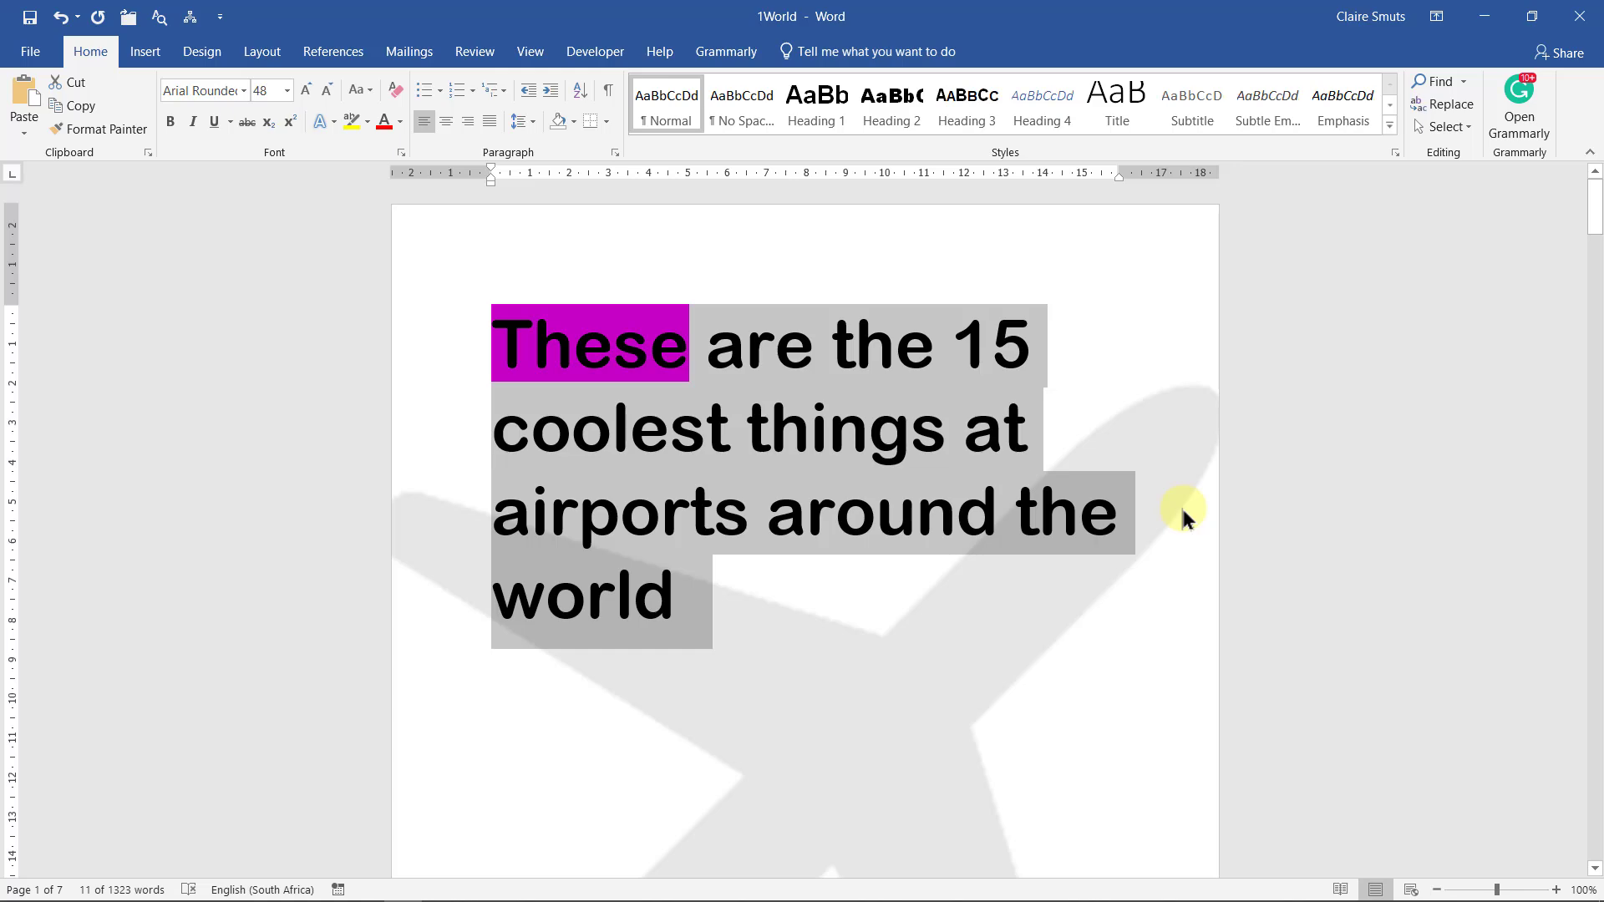
scroll(1183, 511, "down", 4, "ctrl")
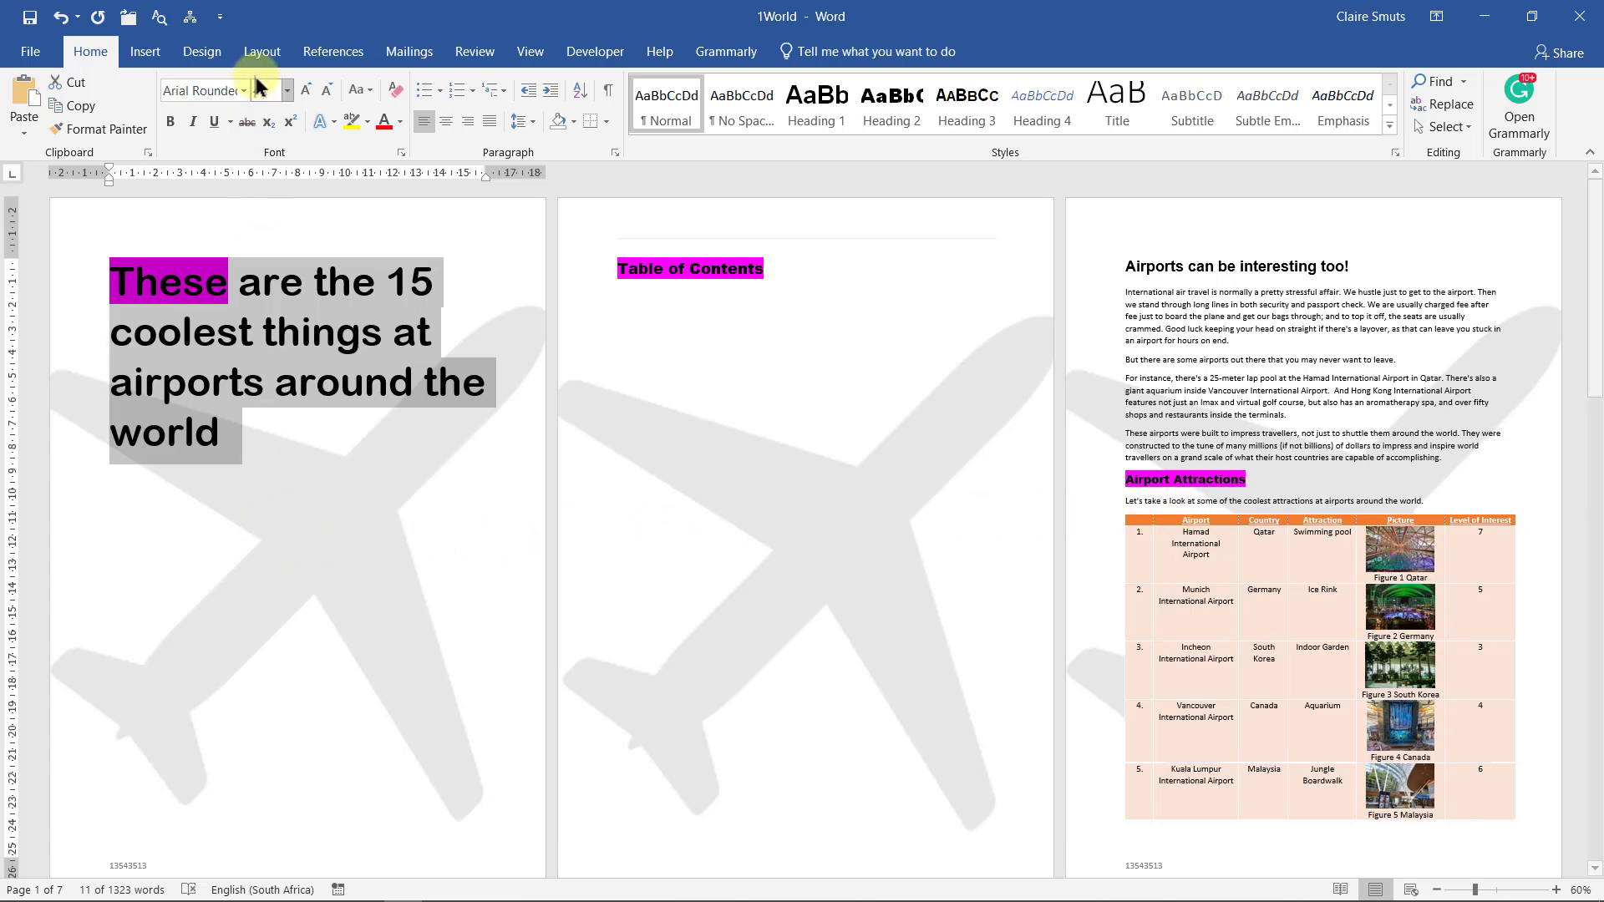
Check the section breaks with formatting marks, then place the cursor in the cover heading
left_click(610, 87)
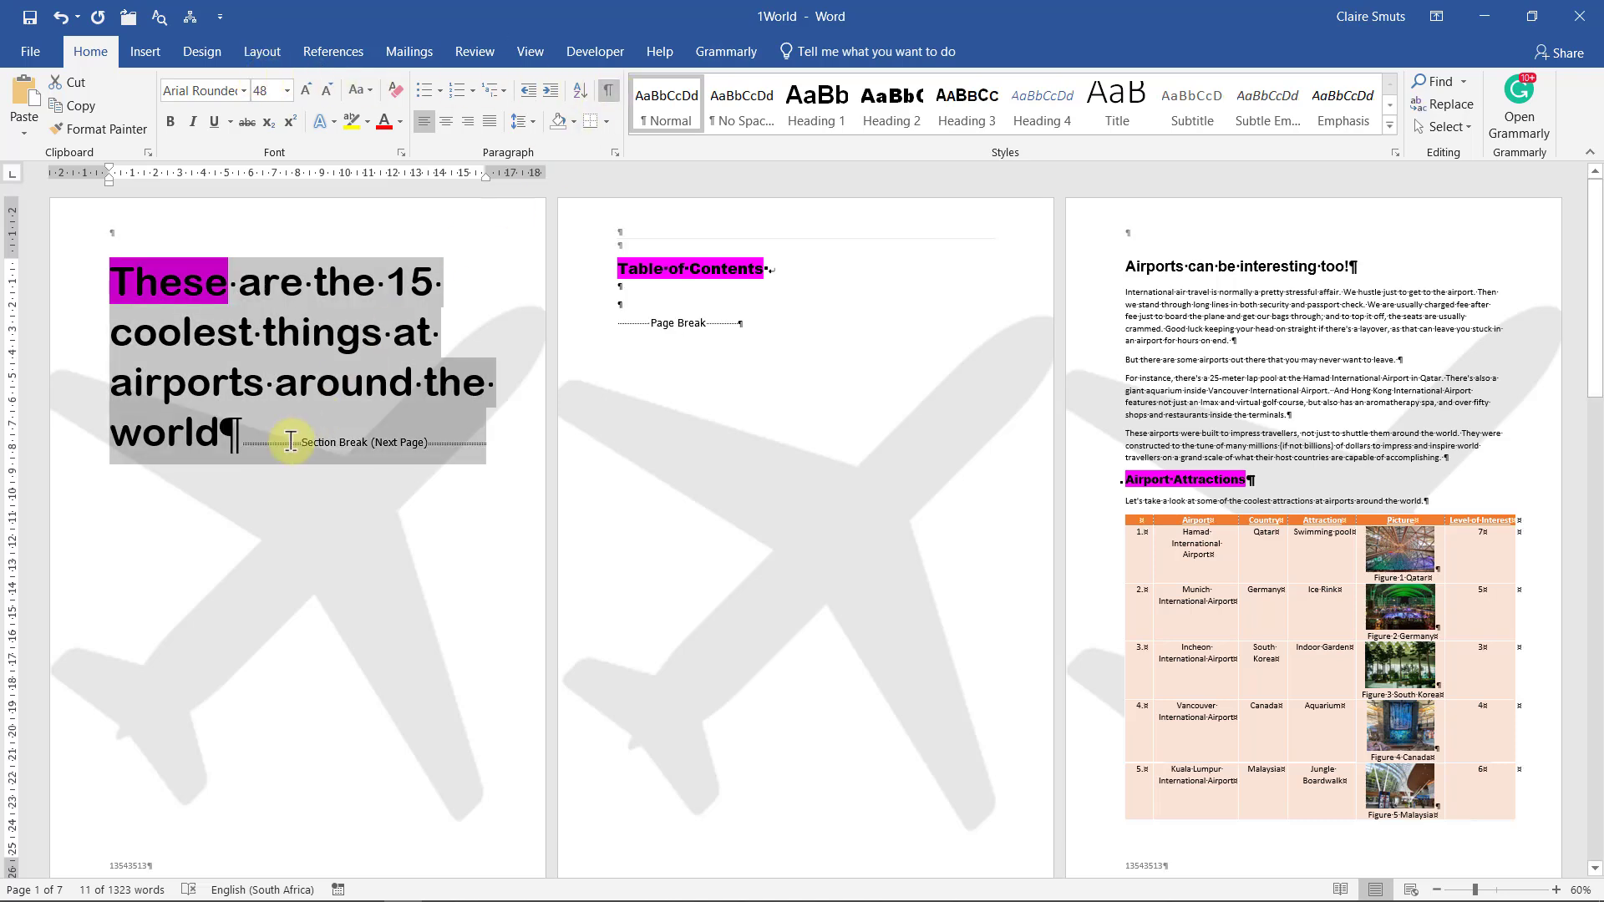
left_click(291, 442)
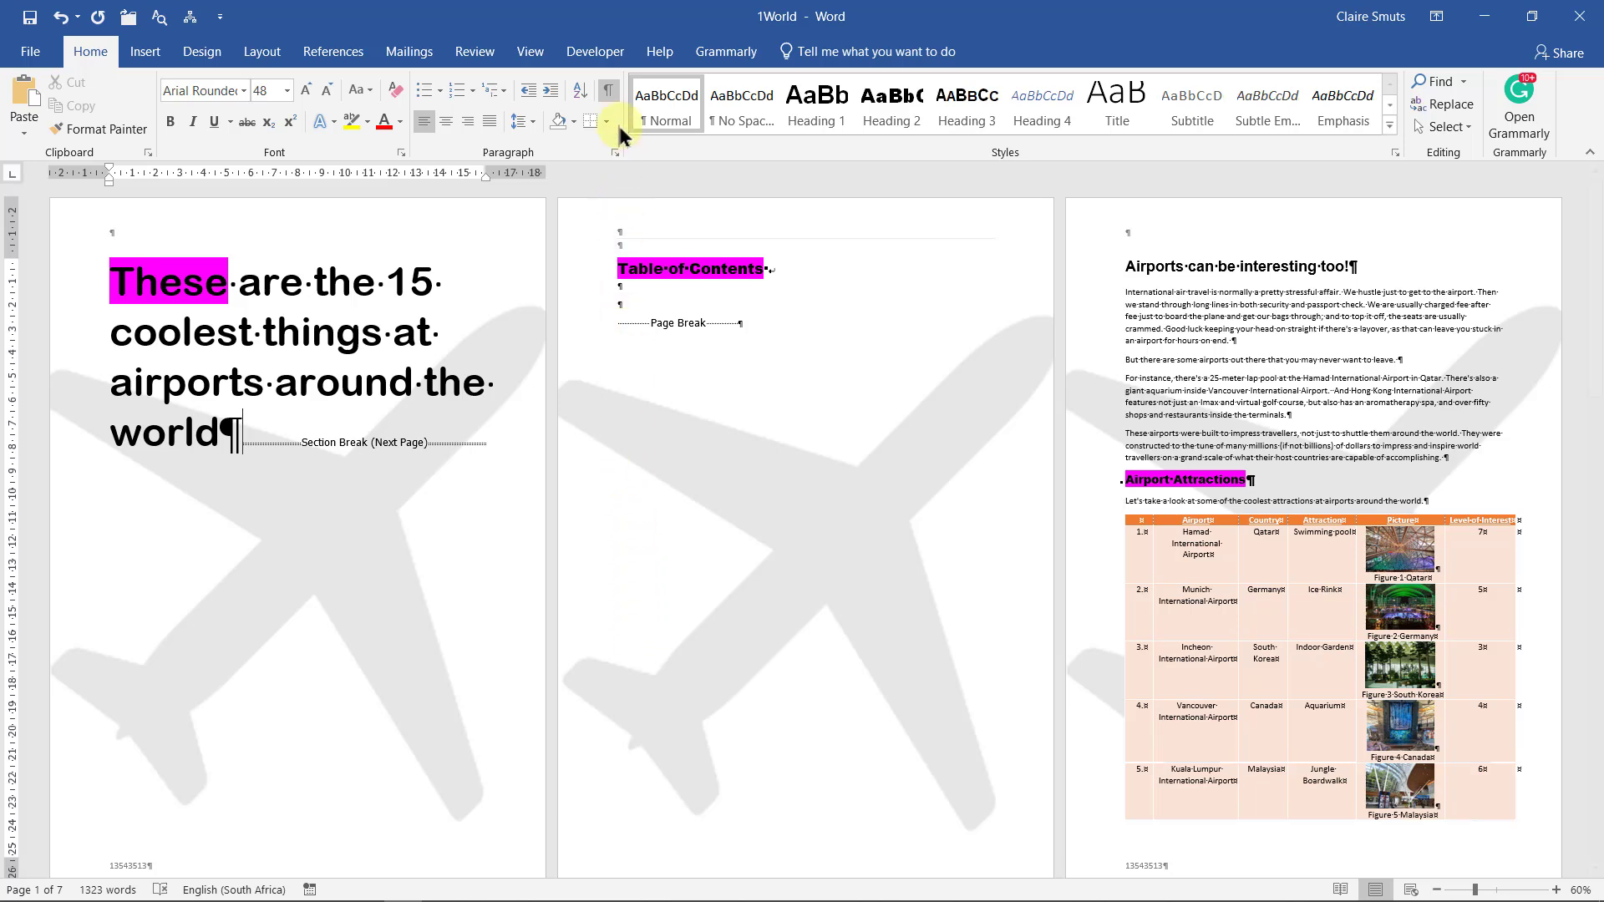
left_click(615, 91)
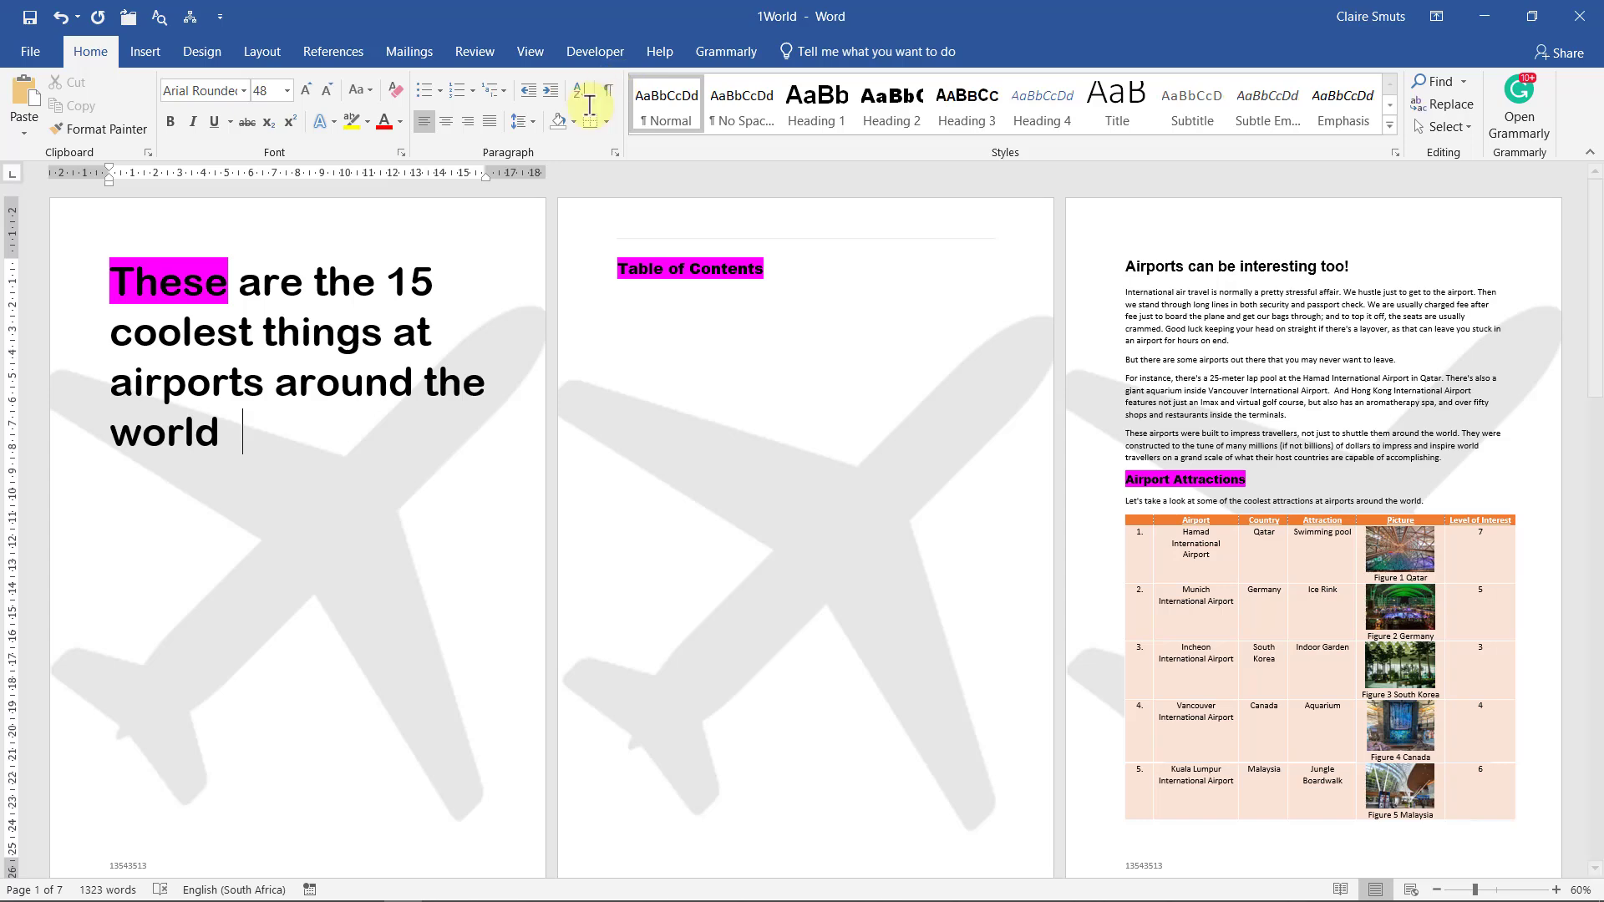
left_click(269, 376)
scroll(269, 376, "up", 3, "ctrl")
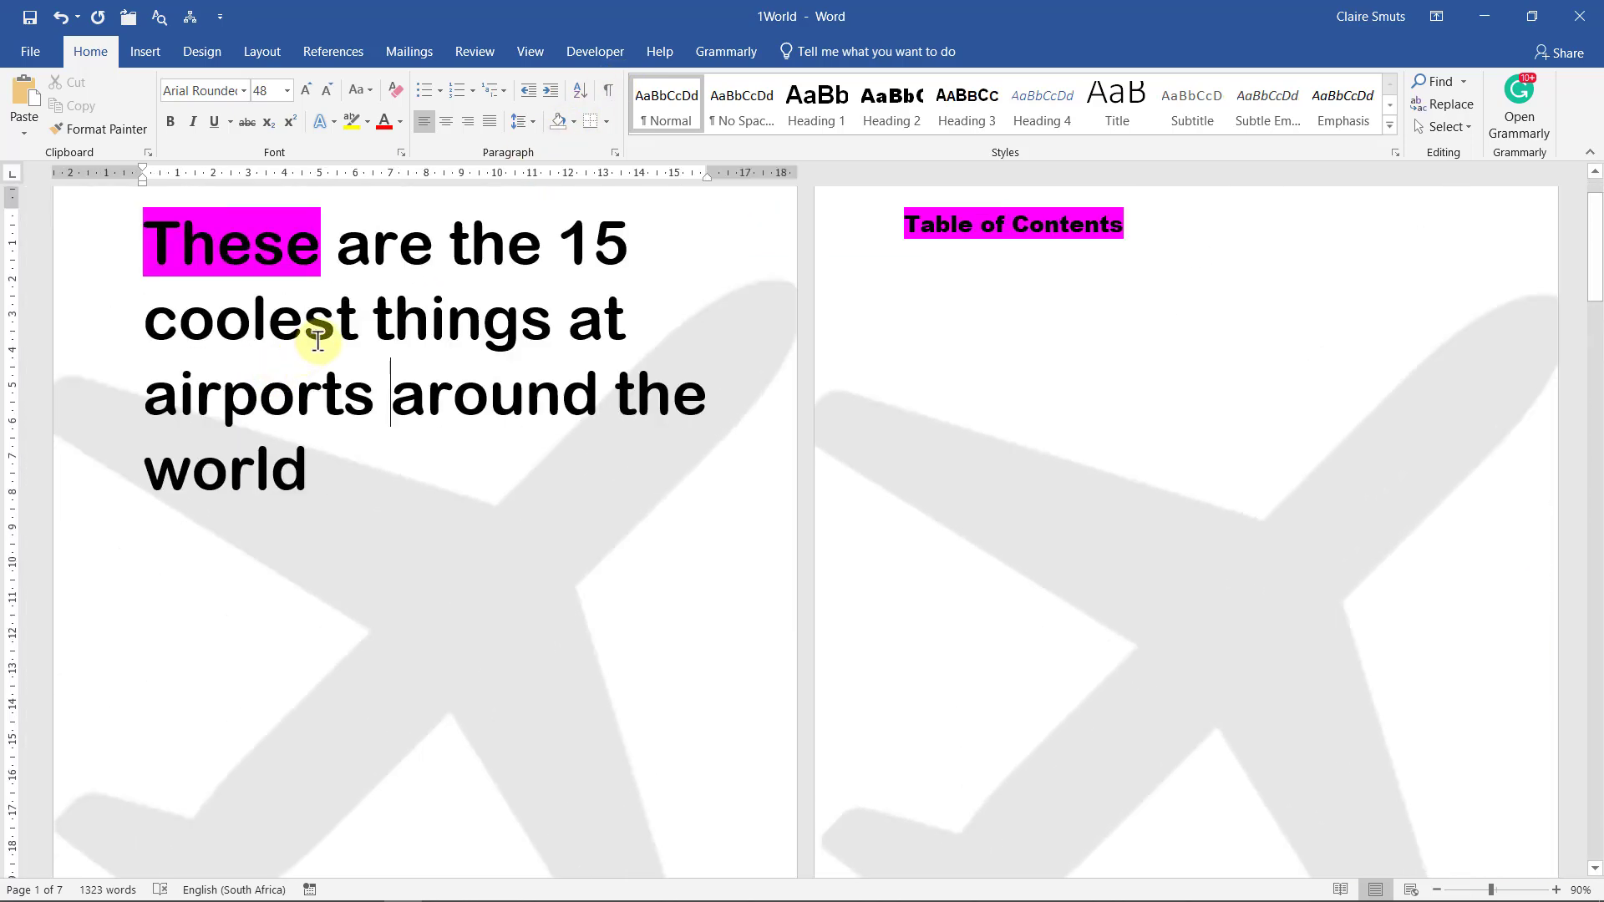
left_click(318, 341)
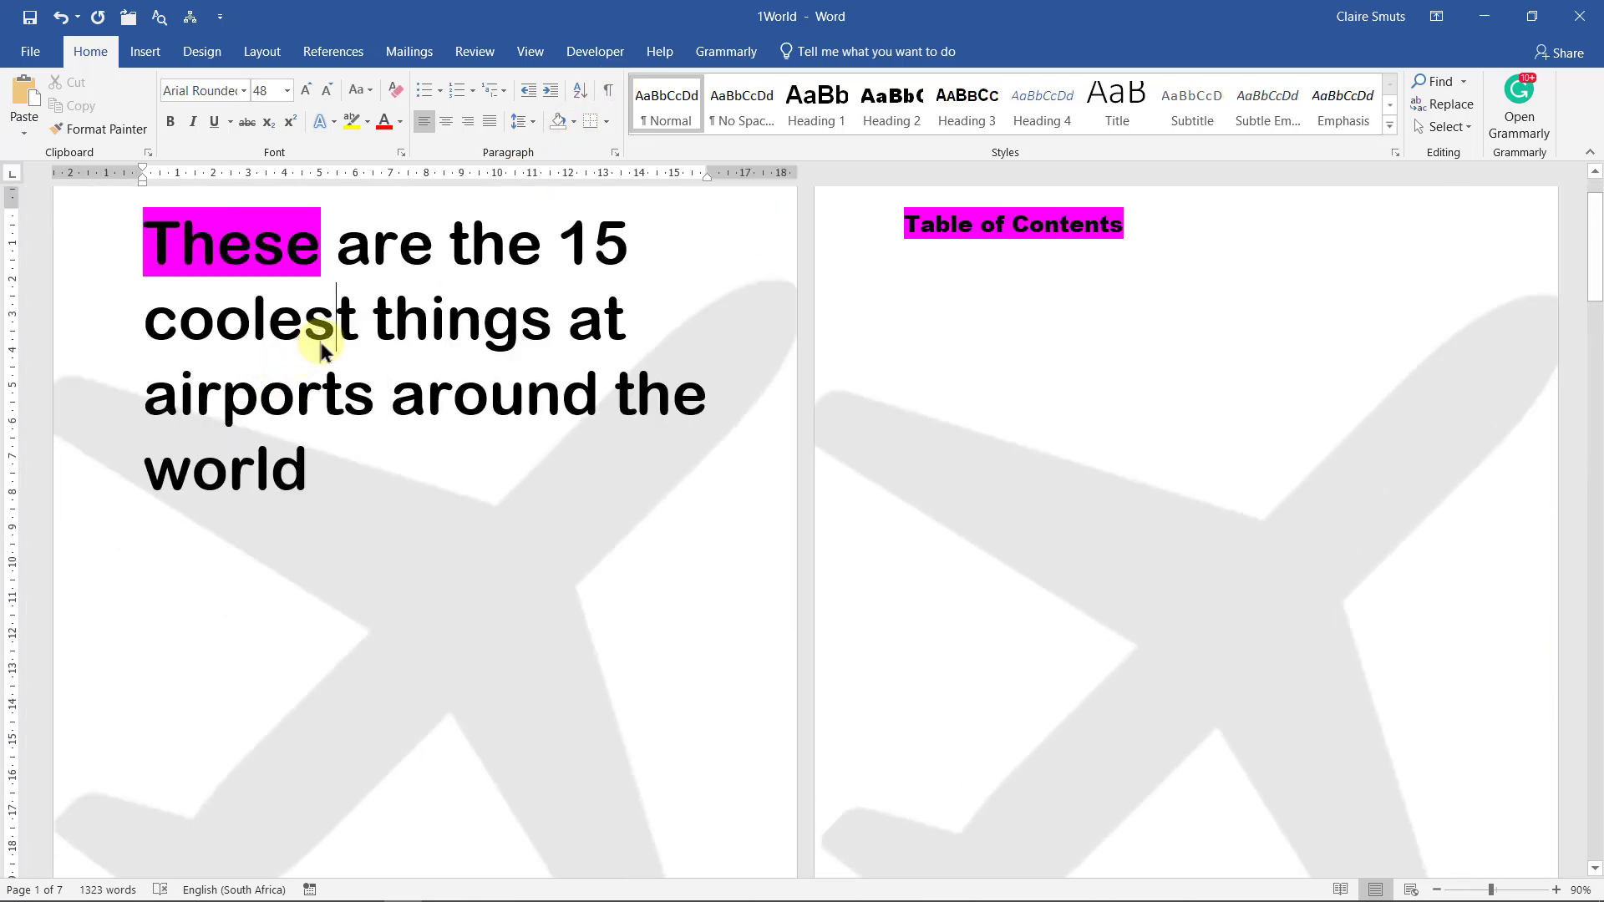
Set the cover page's vertical alignment to Center in Page Setup
left_click(273, 46)
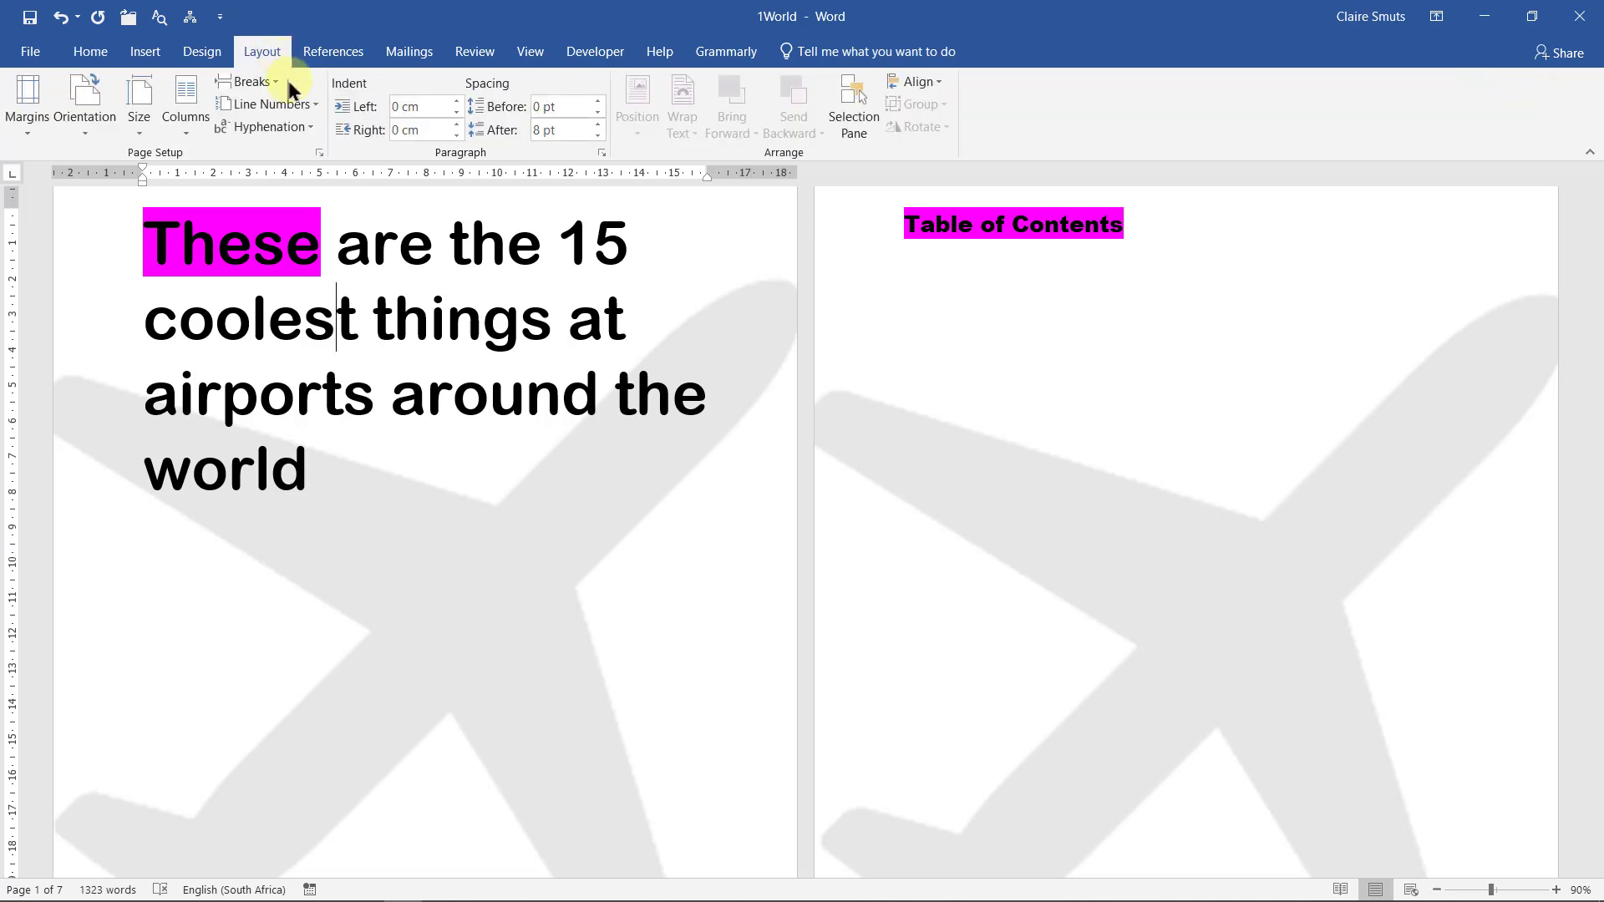
left_click(318, 152)
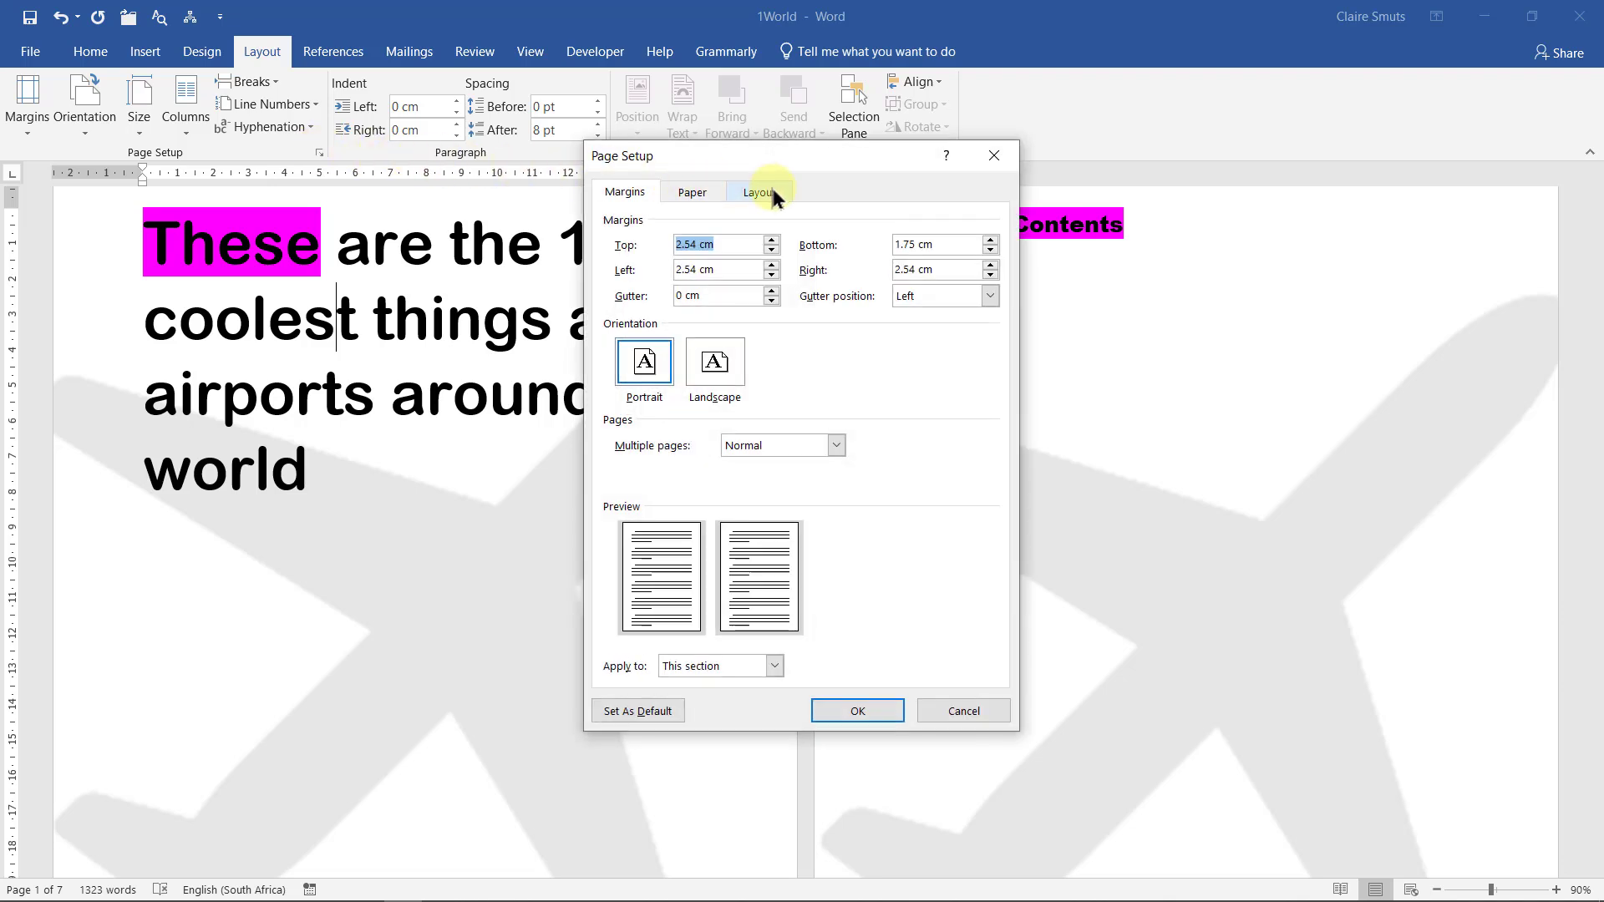
left_click(770, 193)
left_click(804, 437)
left_click(798, 466)
left_click(877, 708)
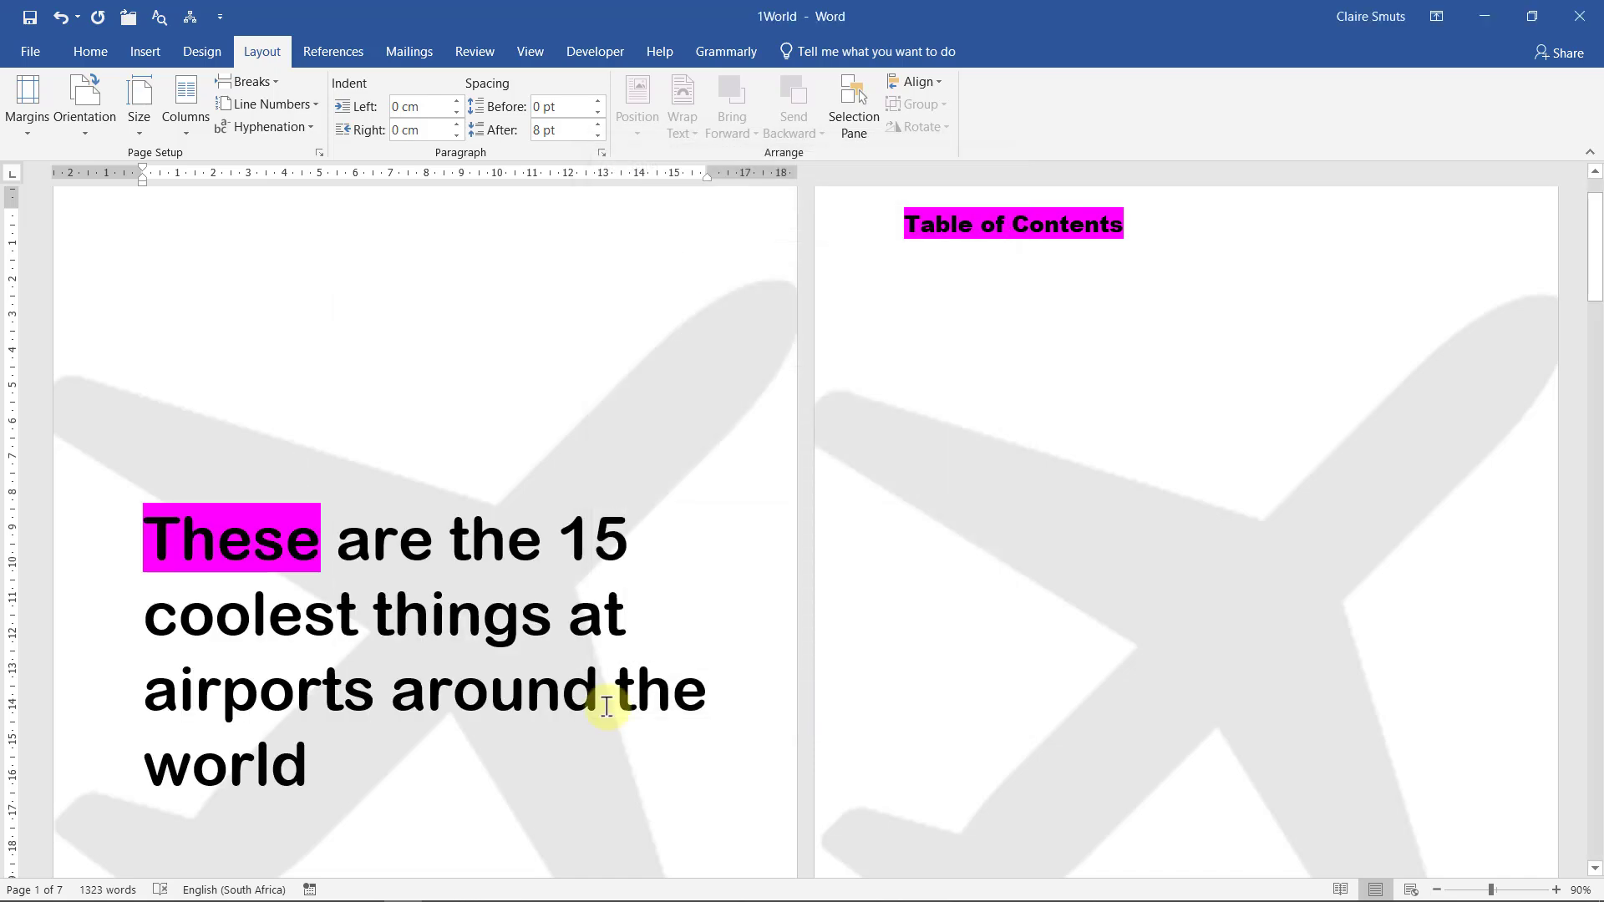
scroll(607, 706, "down", 3)
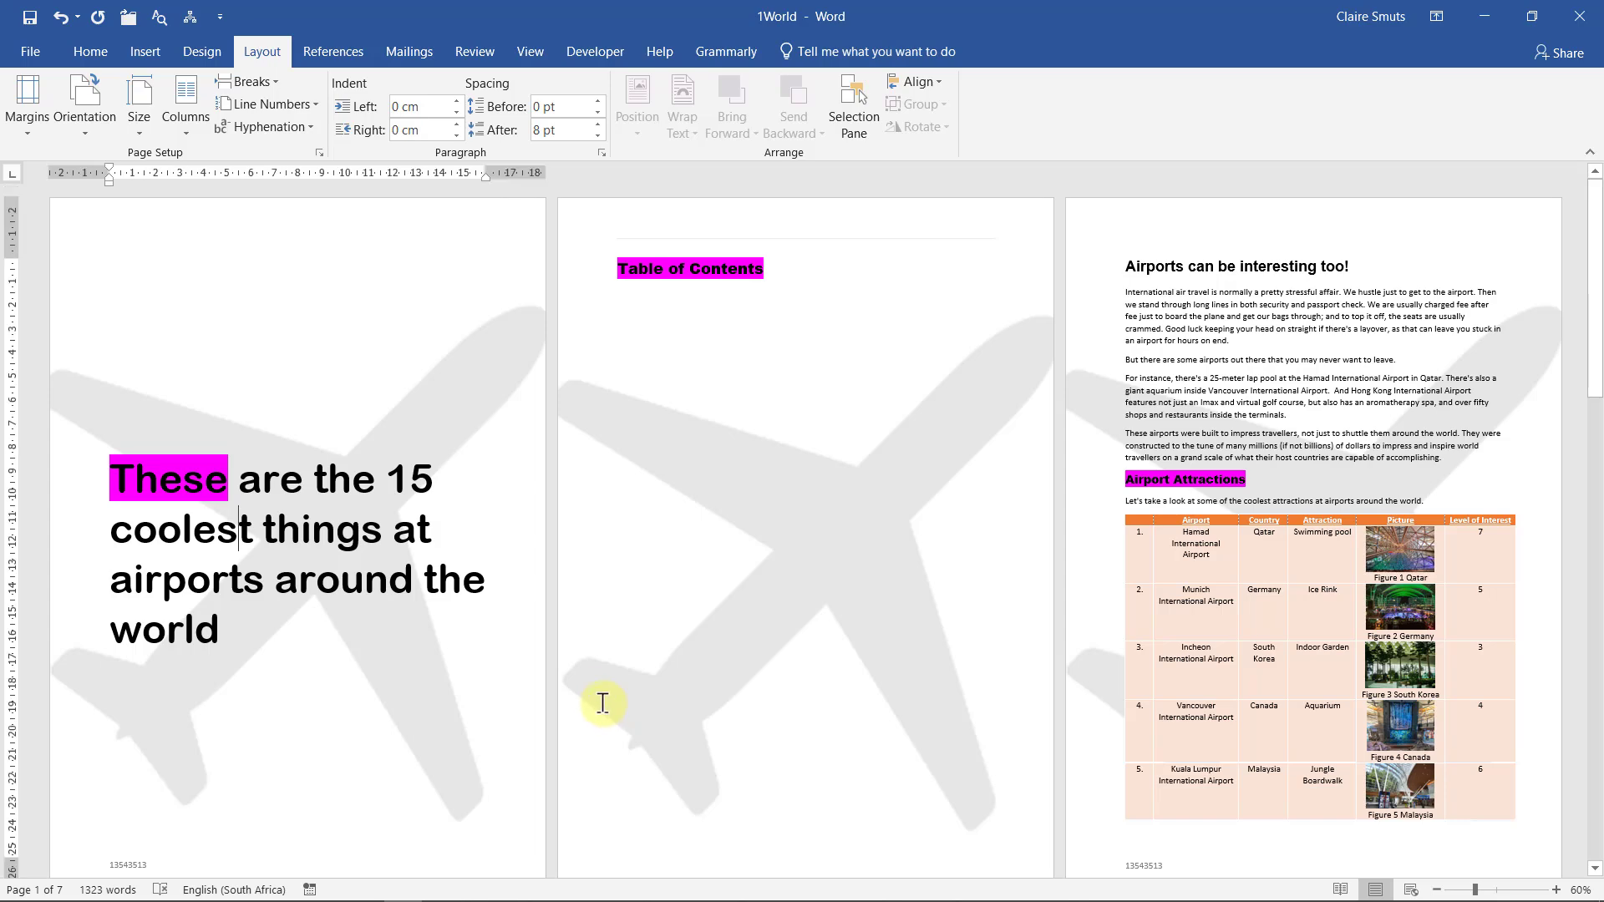
scroll(411, 535, "up", 3)
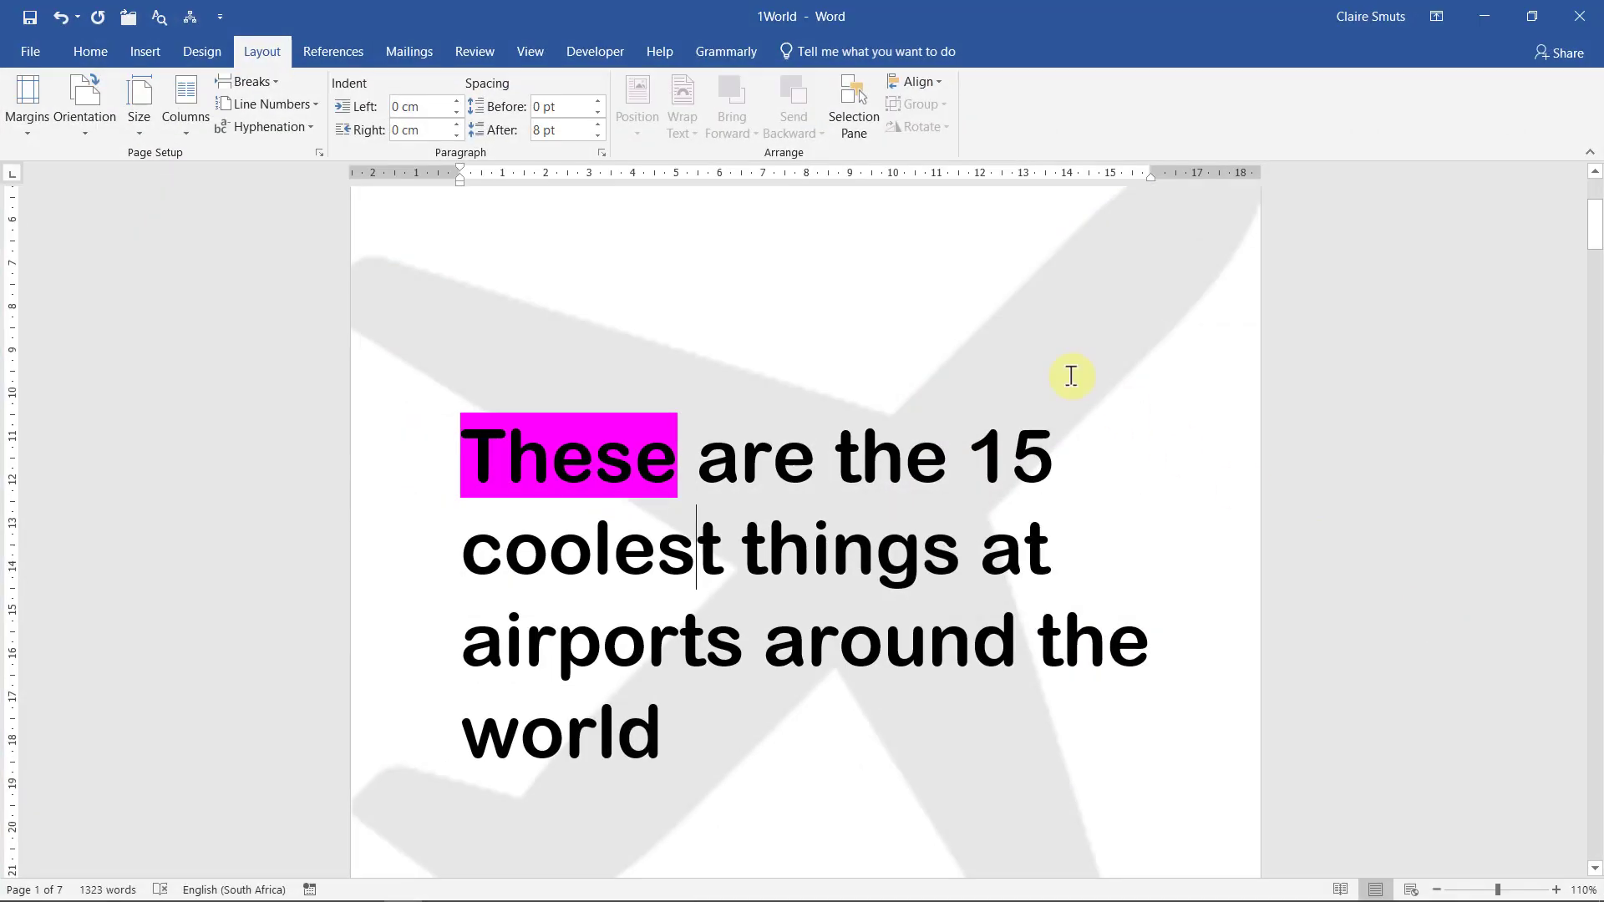
Open the Modify Style dialog for Heading 2 from the Home tab Styles gallery
scroll(1070, 376, "down", 5)
scroll(1072, 378, "down", 4)
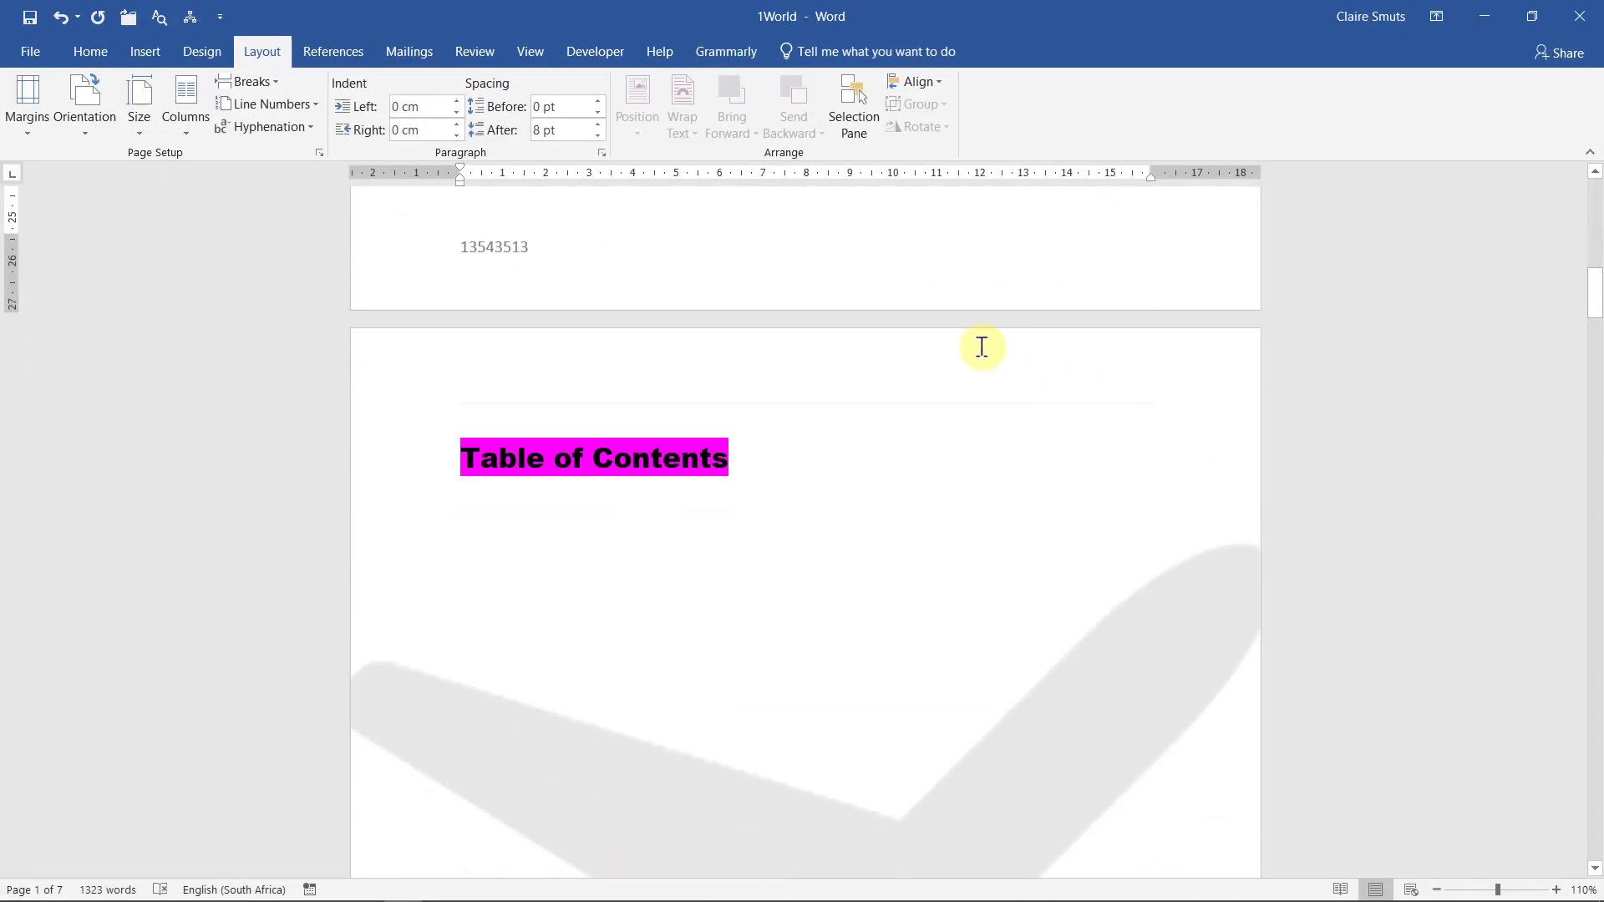
left_click(65, 51)
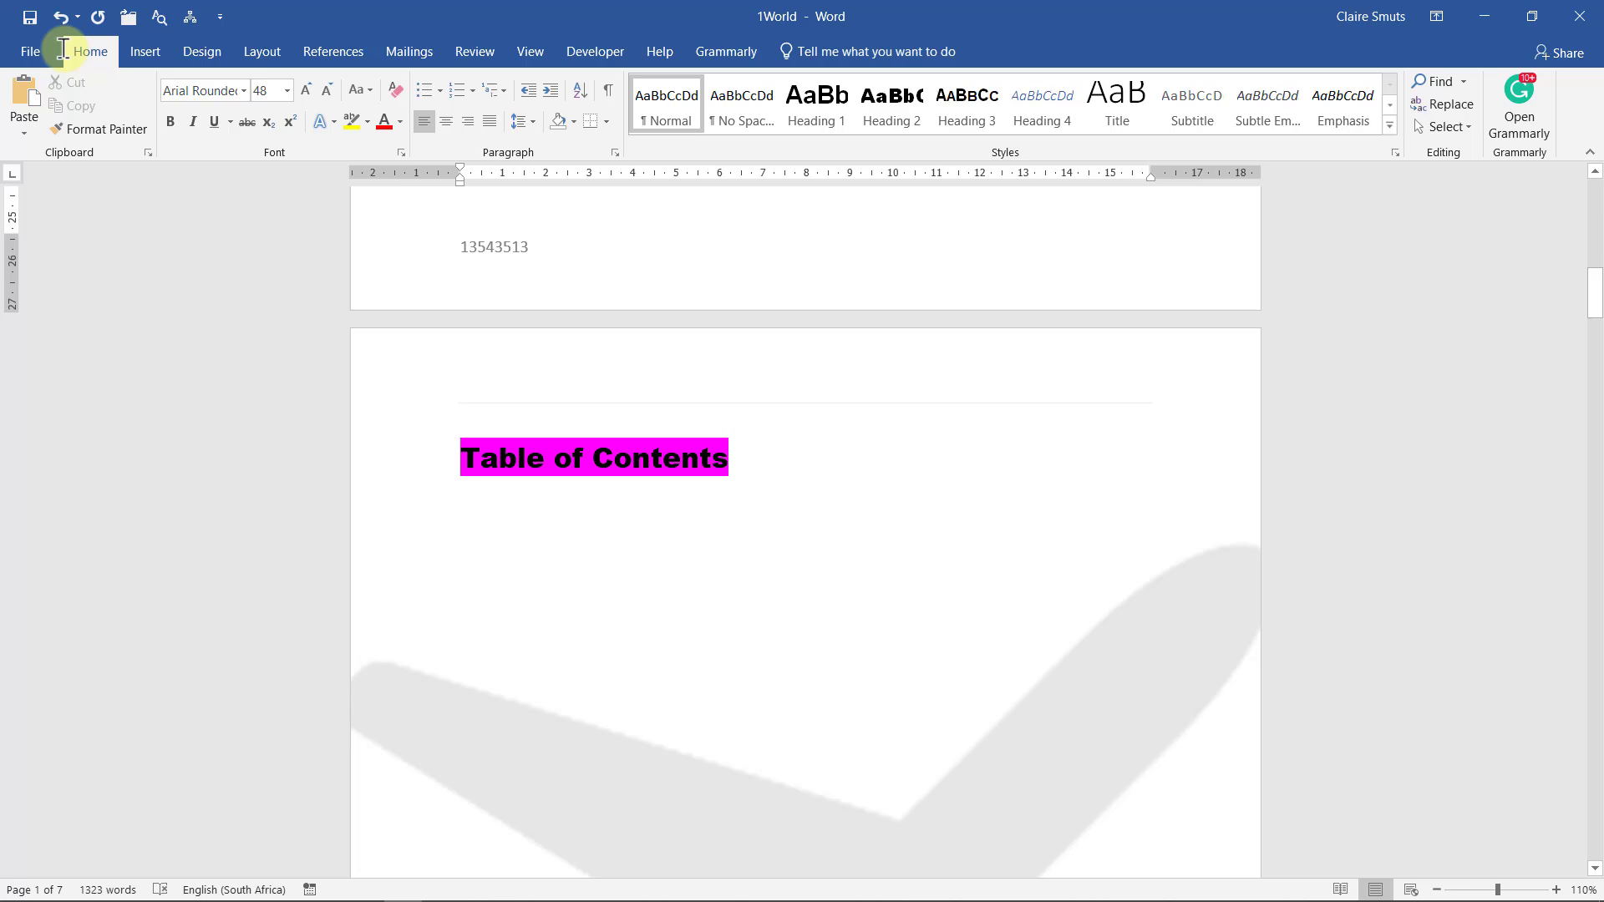
scroll(65, 54, "up", 3)
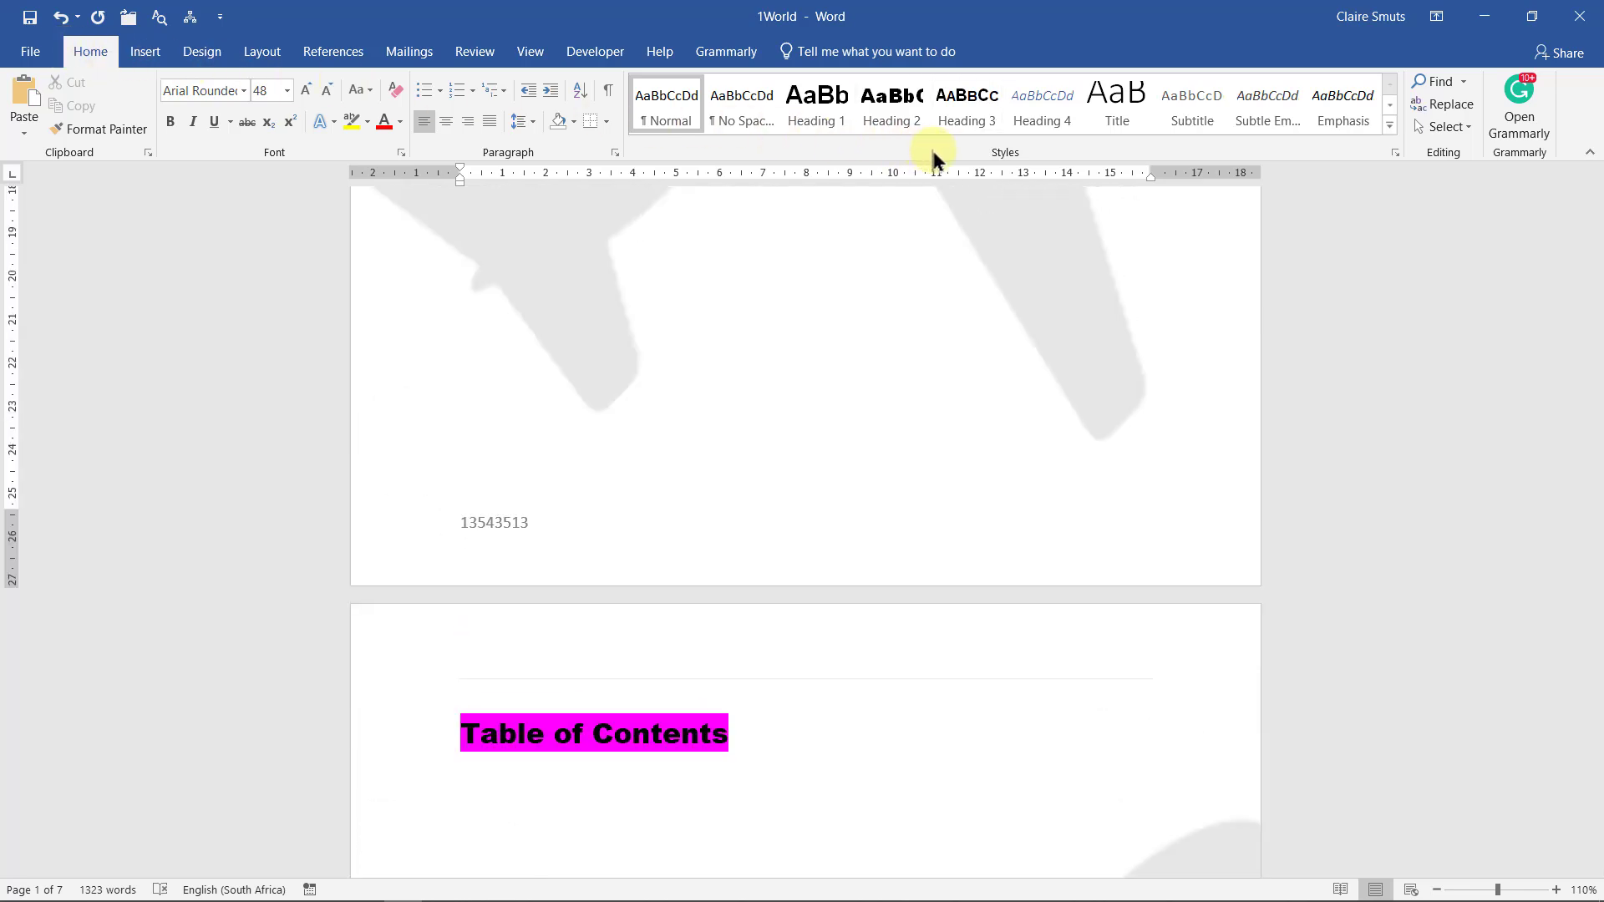
scroll(563, 437, "up", 2)
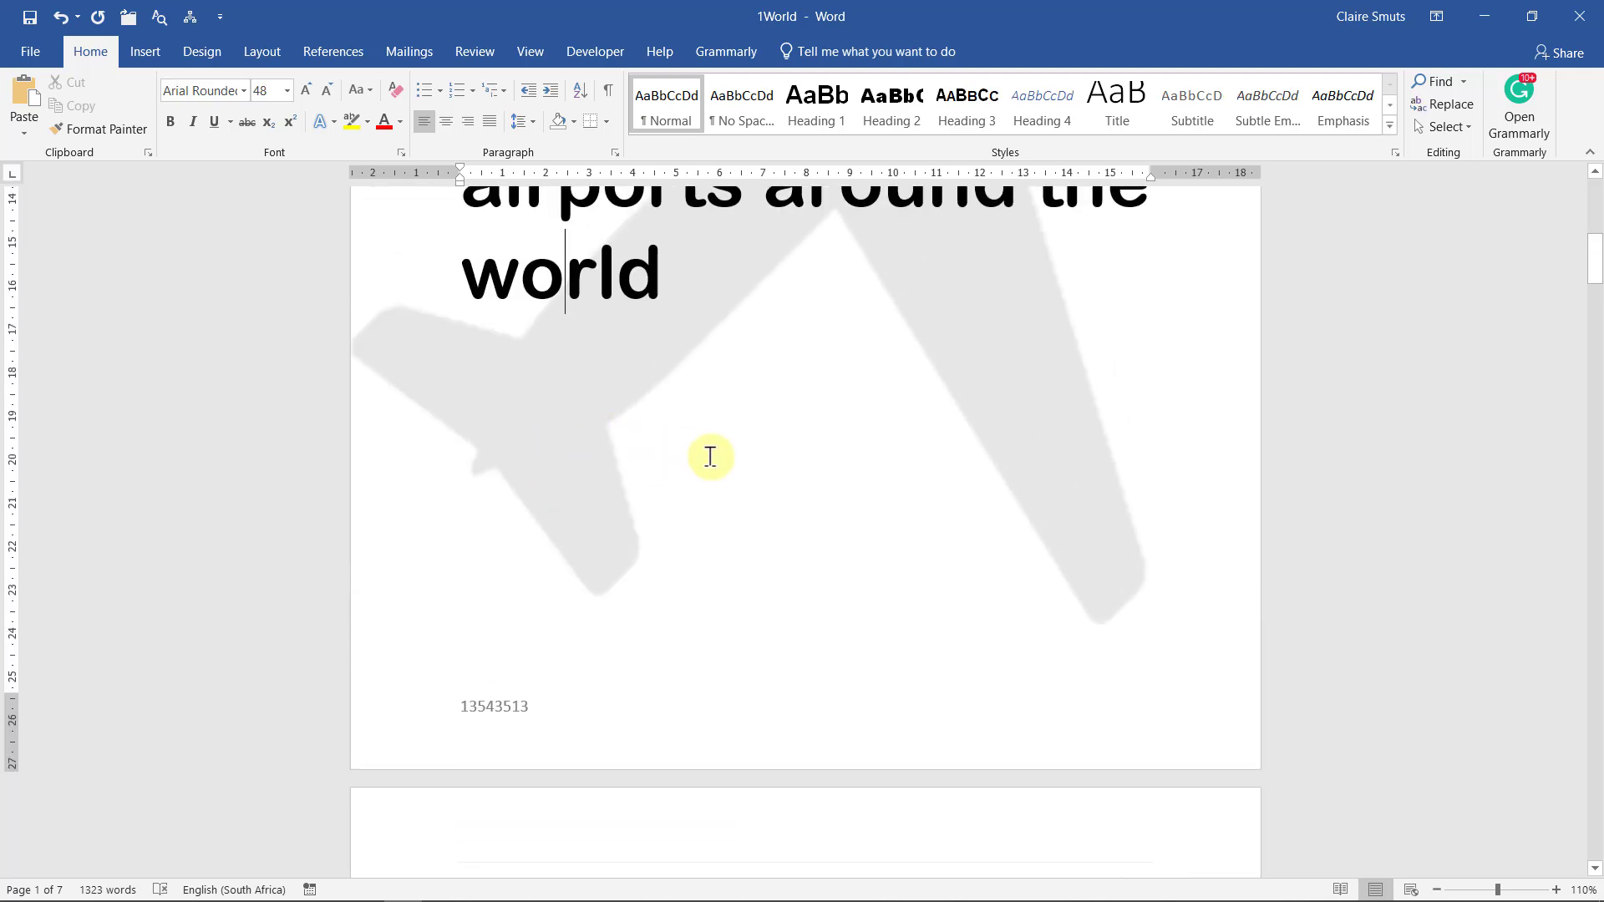
right_click(901, 117)
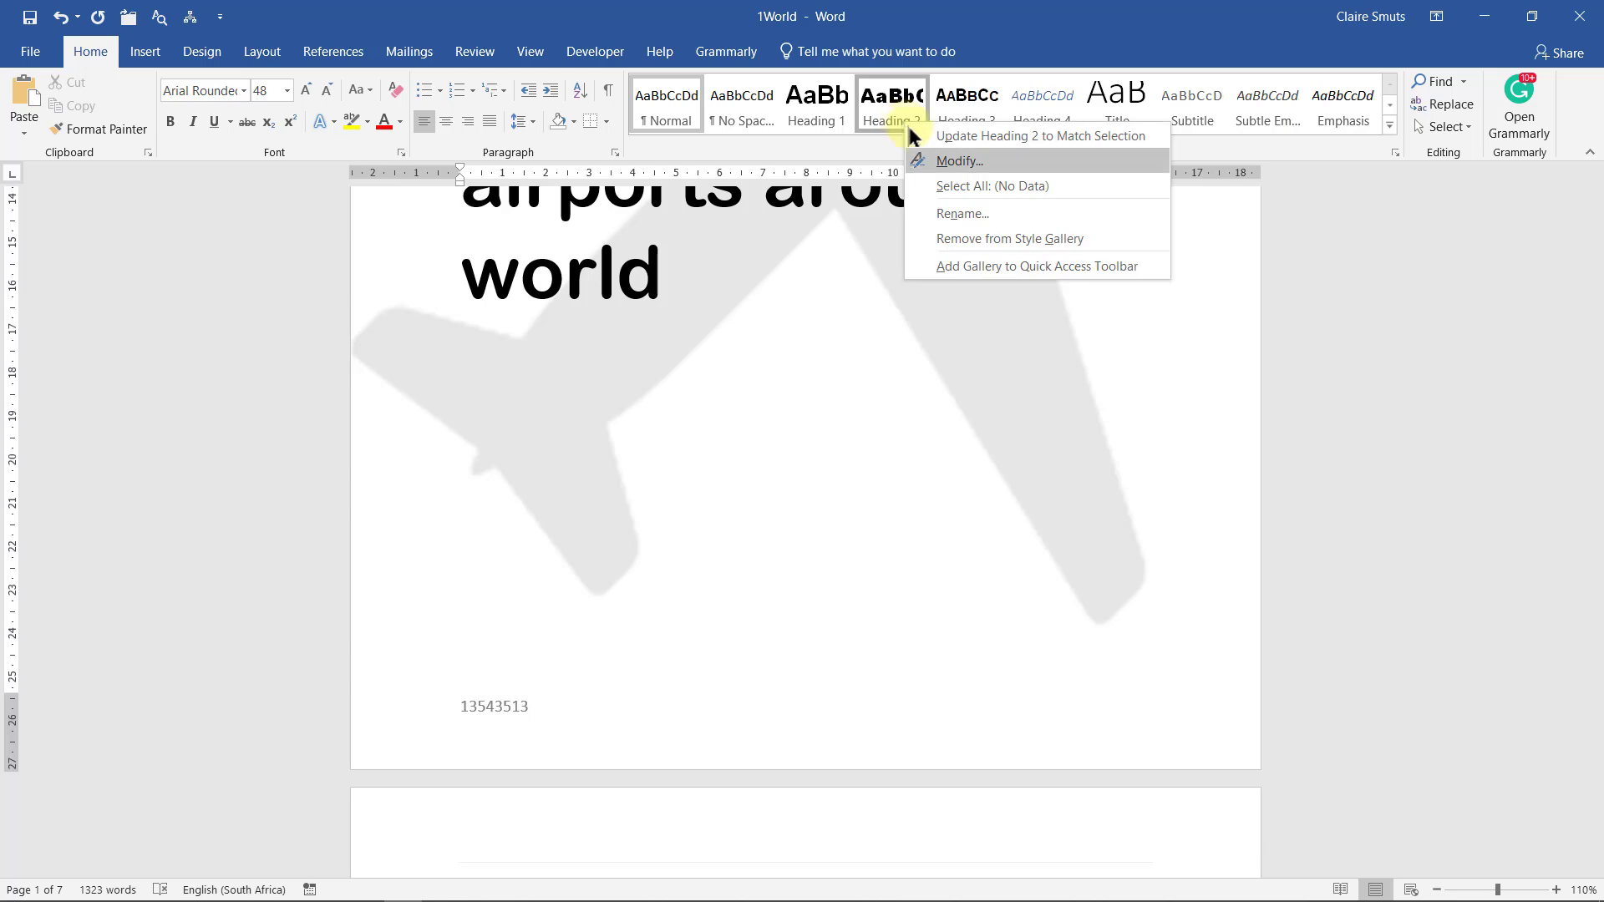
left_click(955, 160)
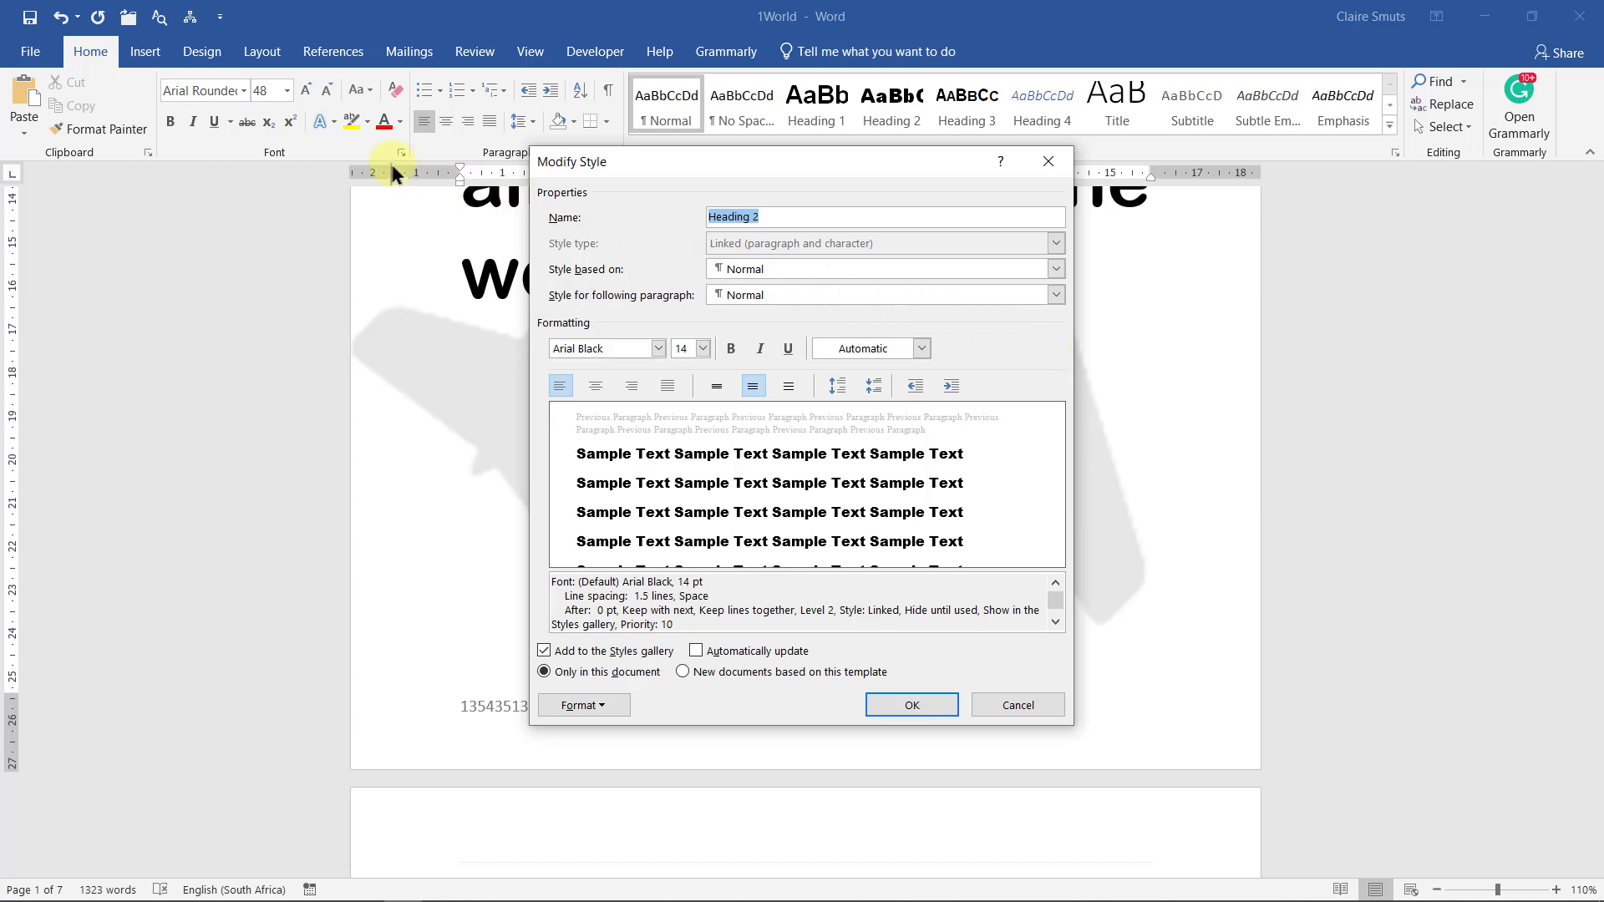
Set the Heading 2 font character spacing to Expanded by 1.1 pt
left_click(600, 706)
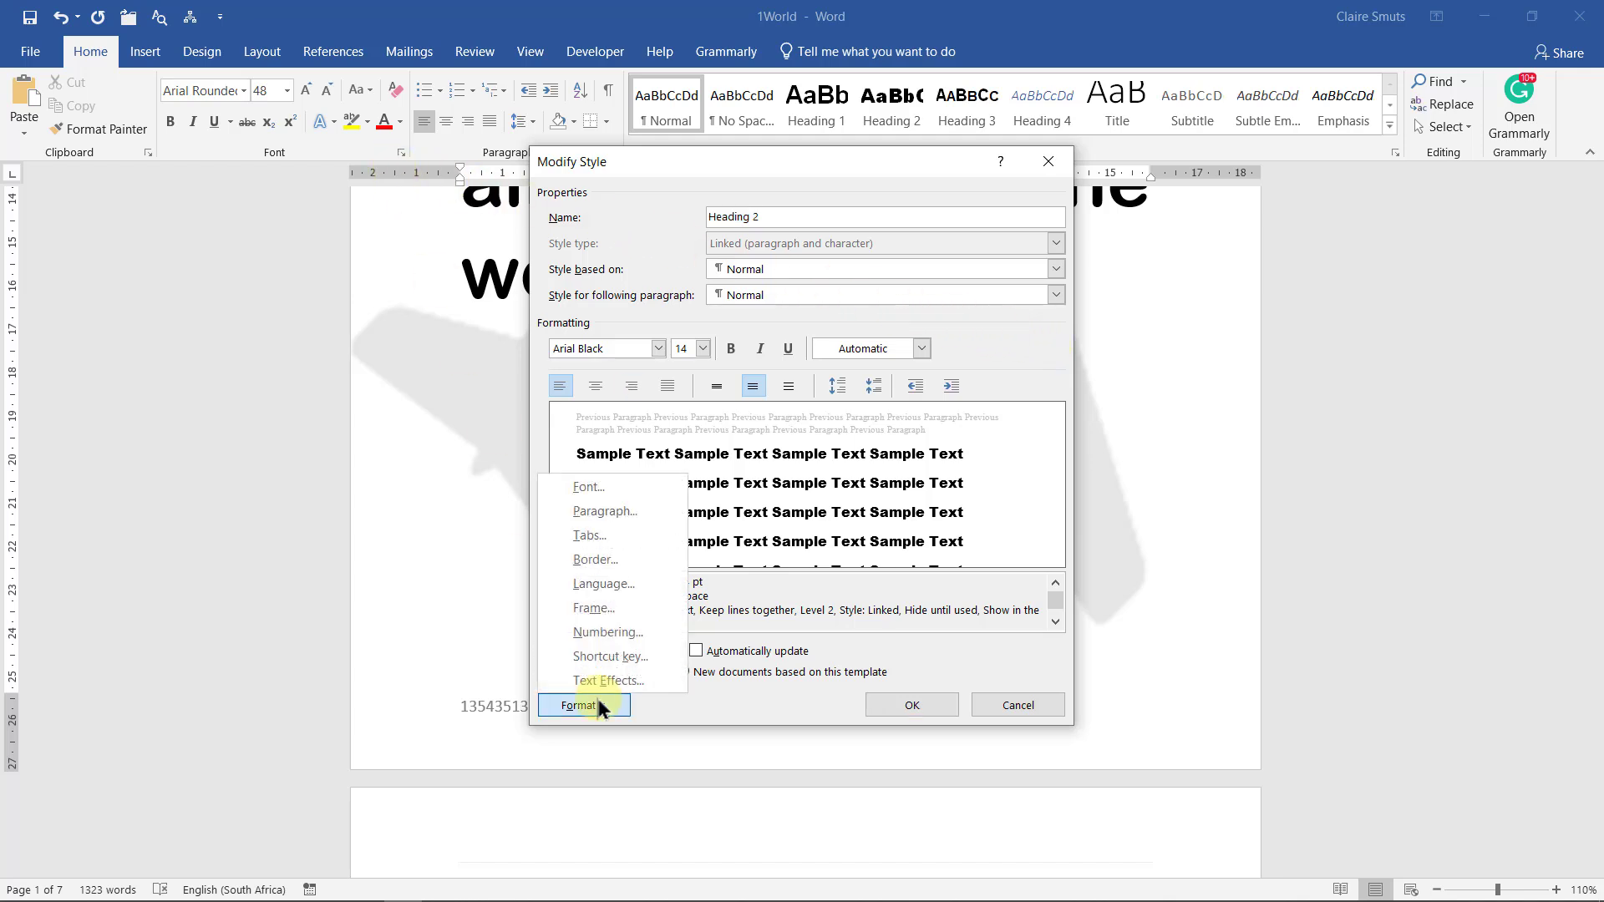
left_click(639, 483)
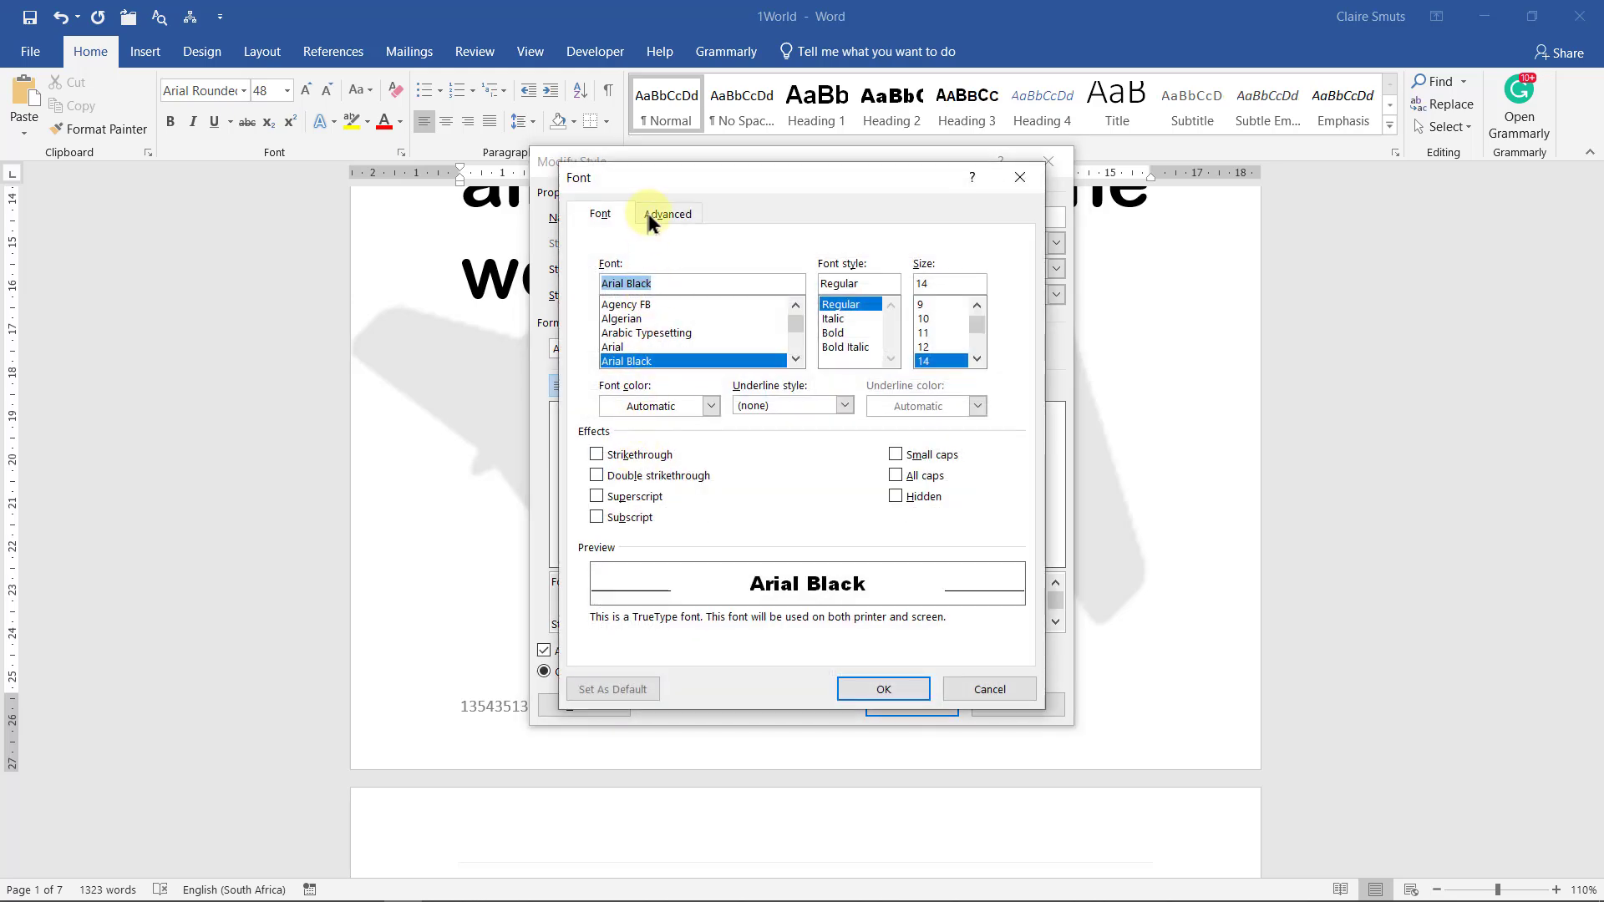
left_click(650, 218)
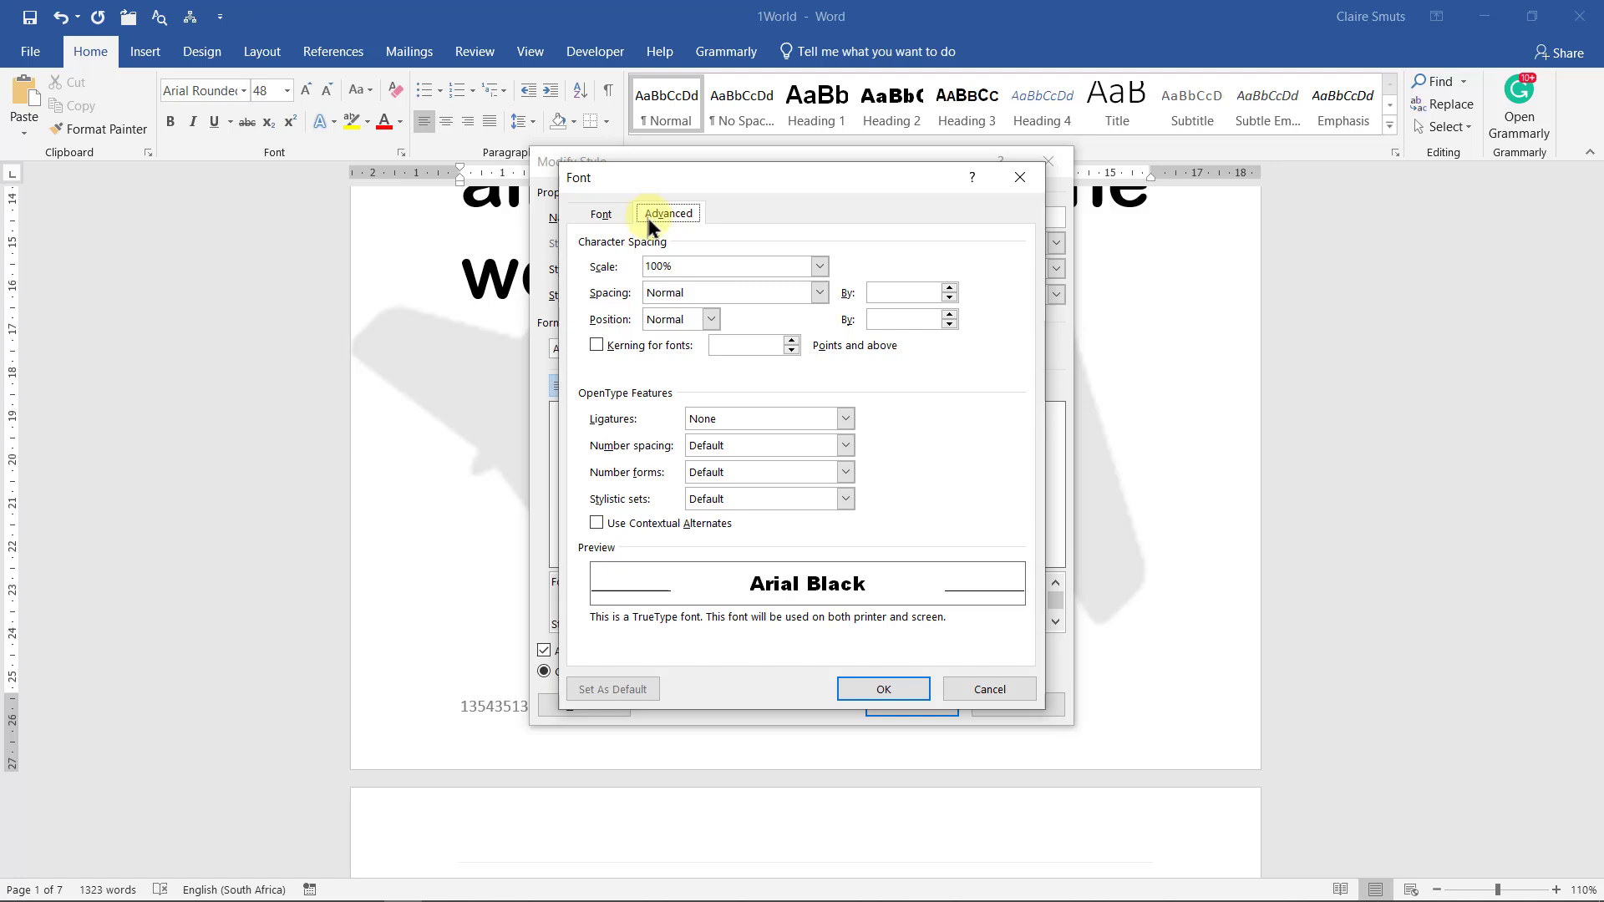
left_click(648, 294)
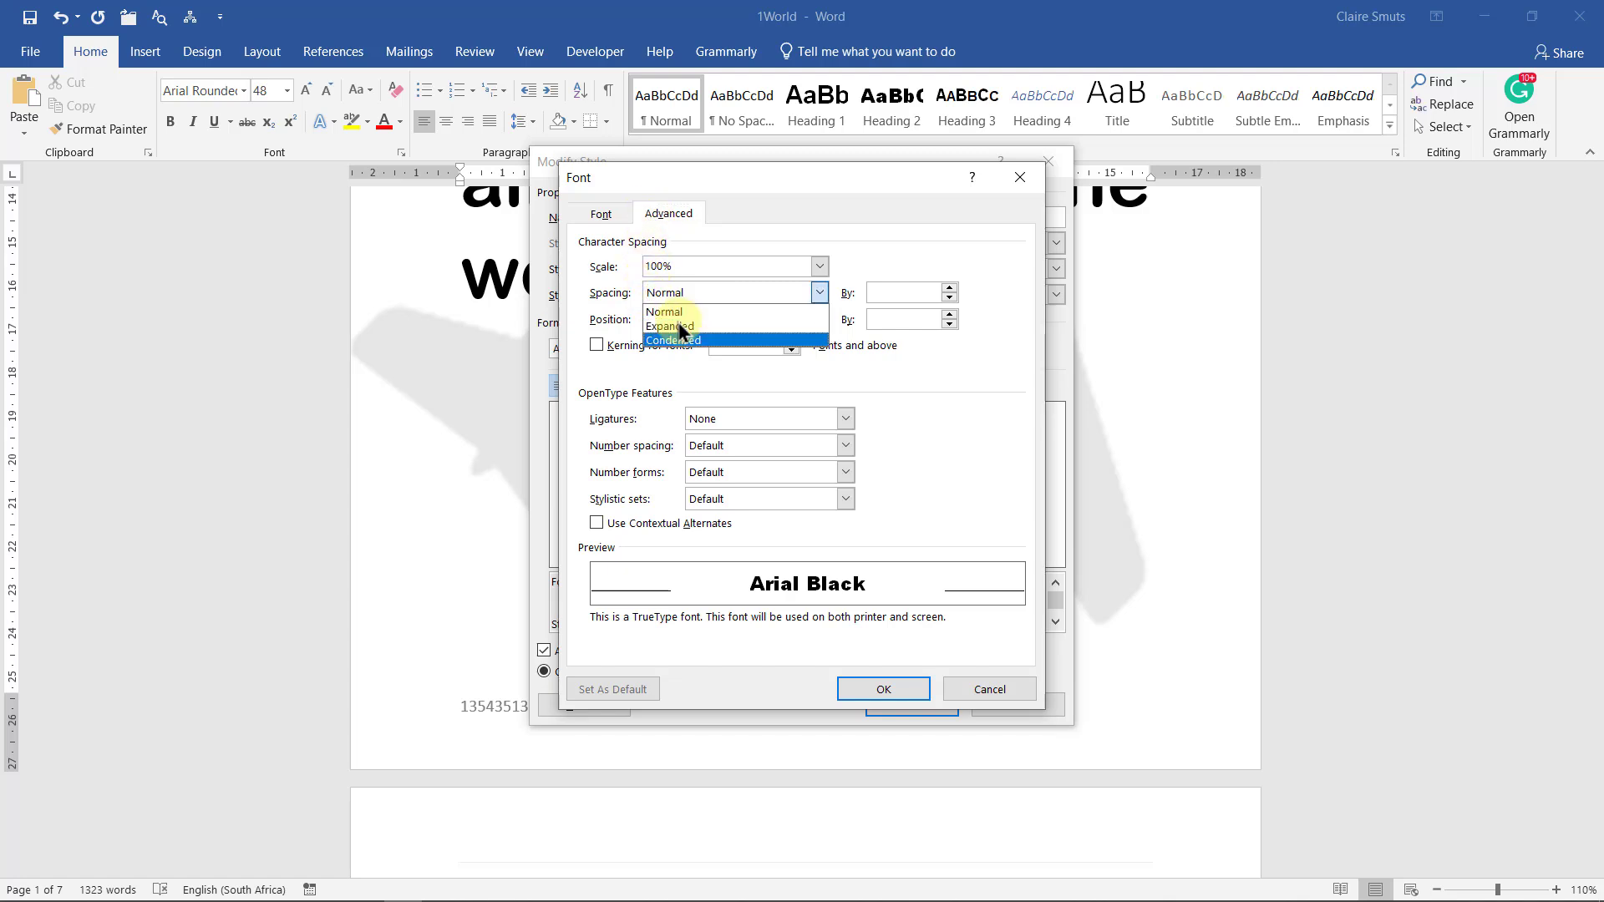
left_click(681, 327)
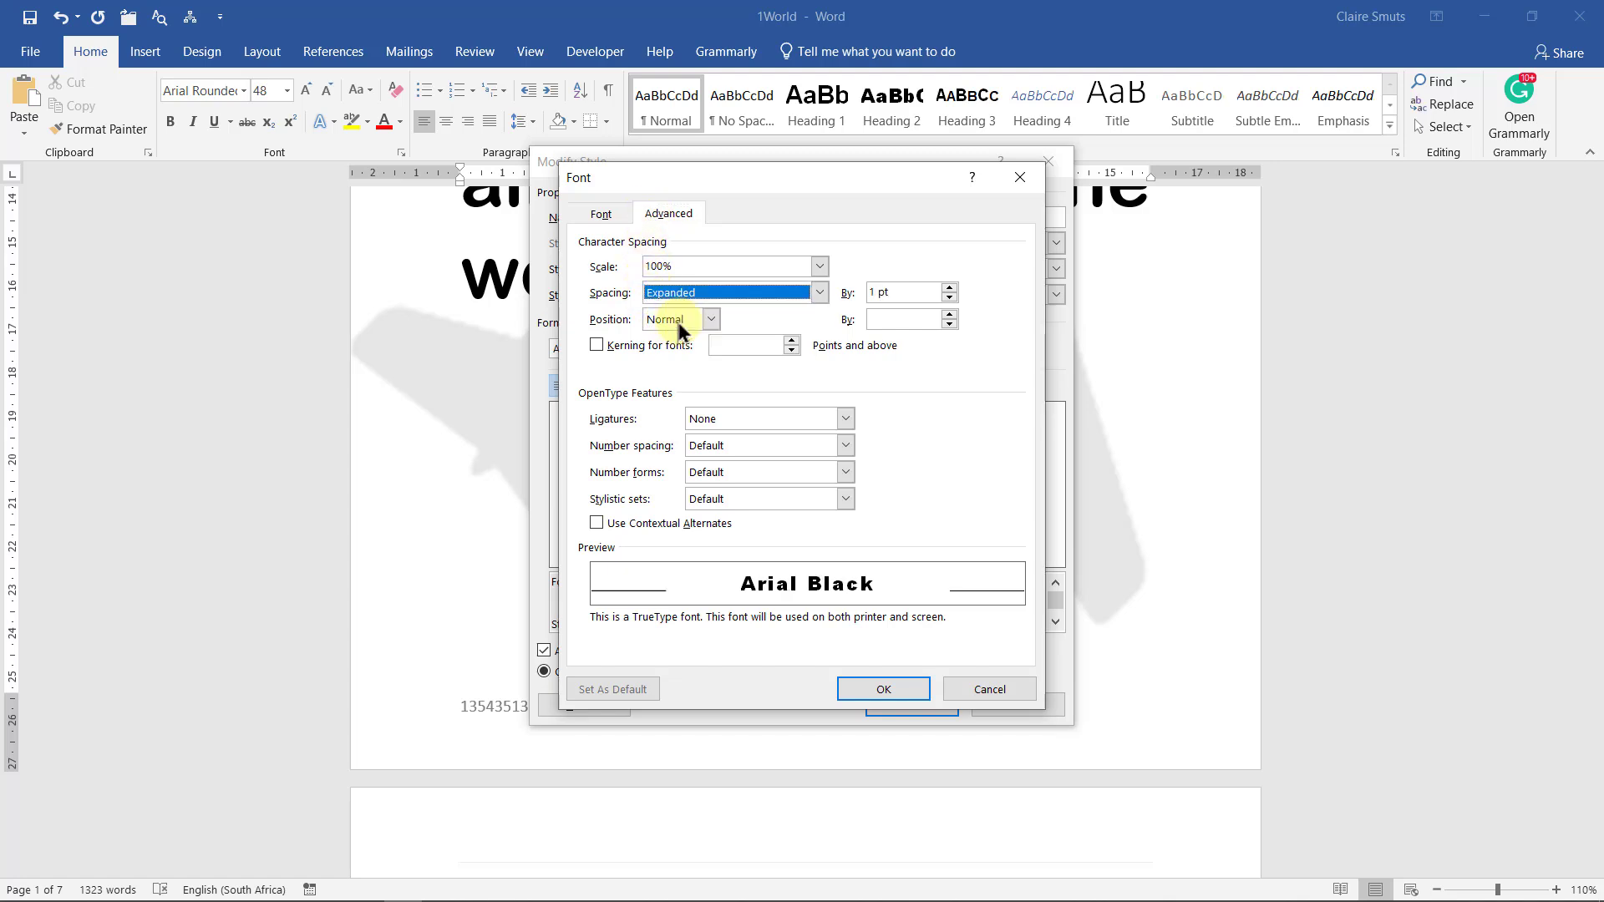
left_click(874, 292)
type(".1")
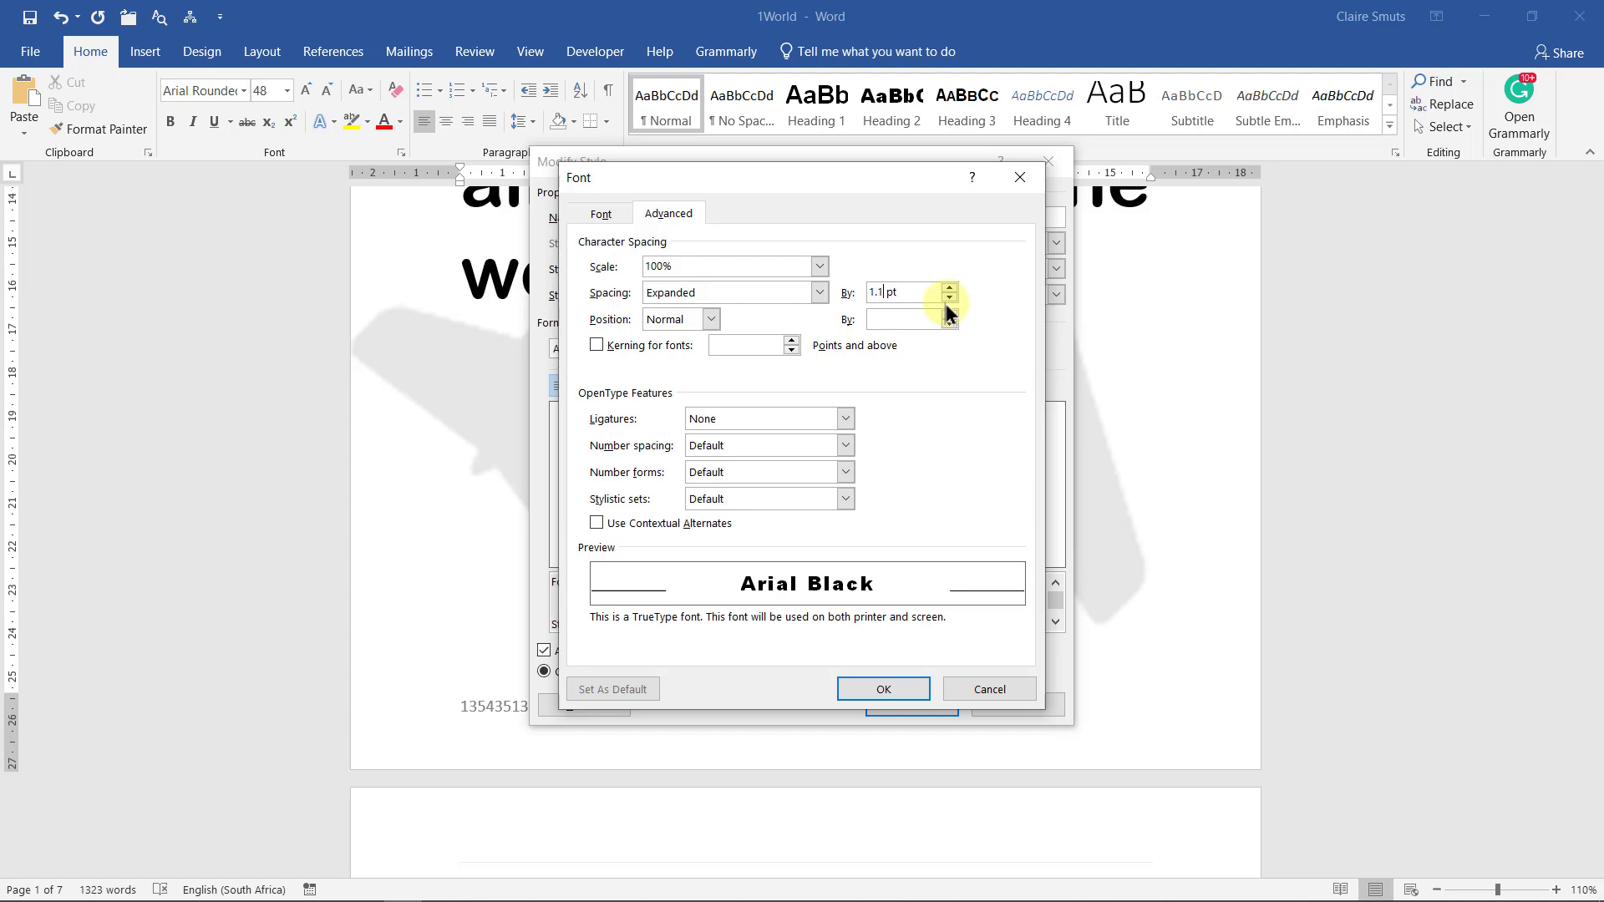
left_click(889, 682)
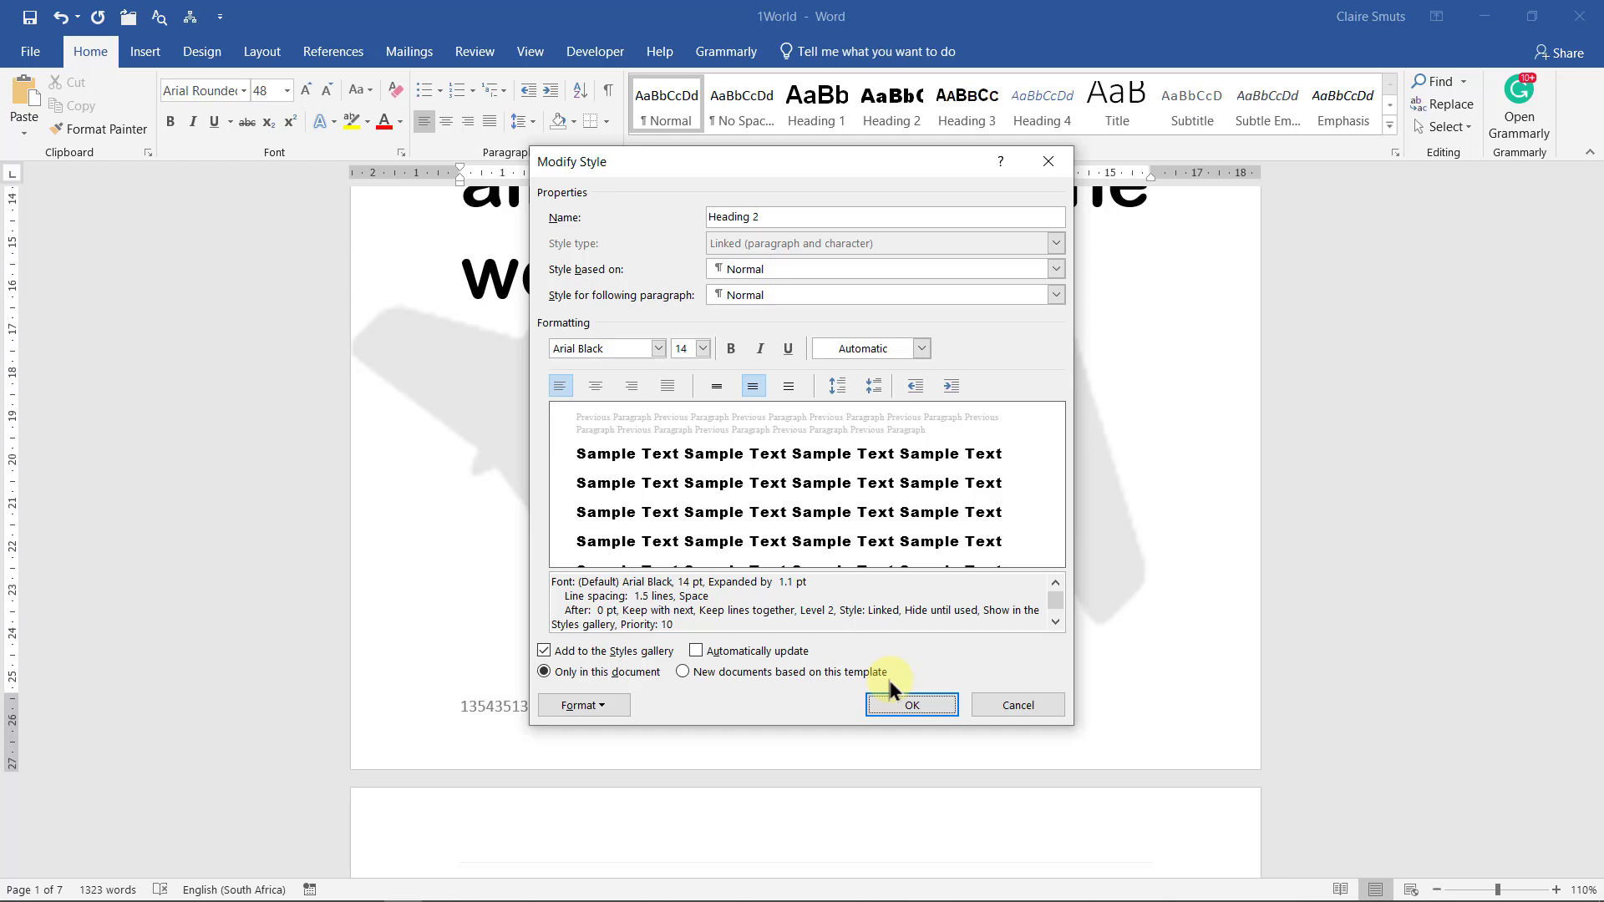
Add the first Glow Variation (5 pt, 60% transparency) to the Heading 2 style
left_click(605, 710)
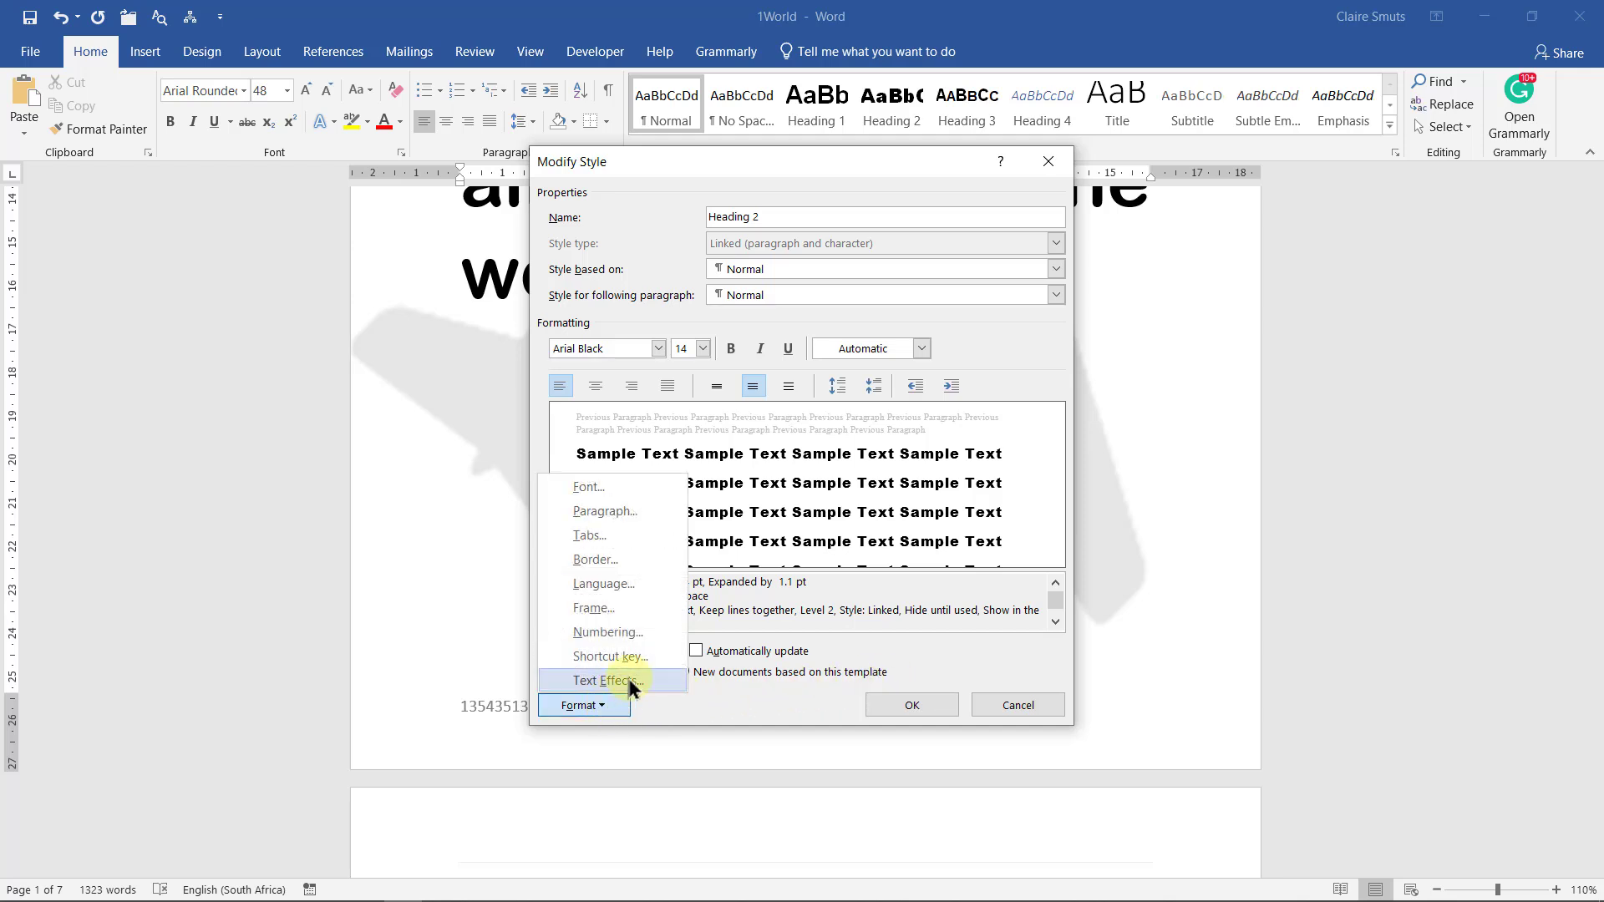
left_click(632, 682)
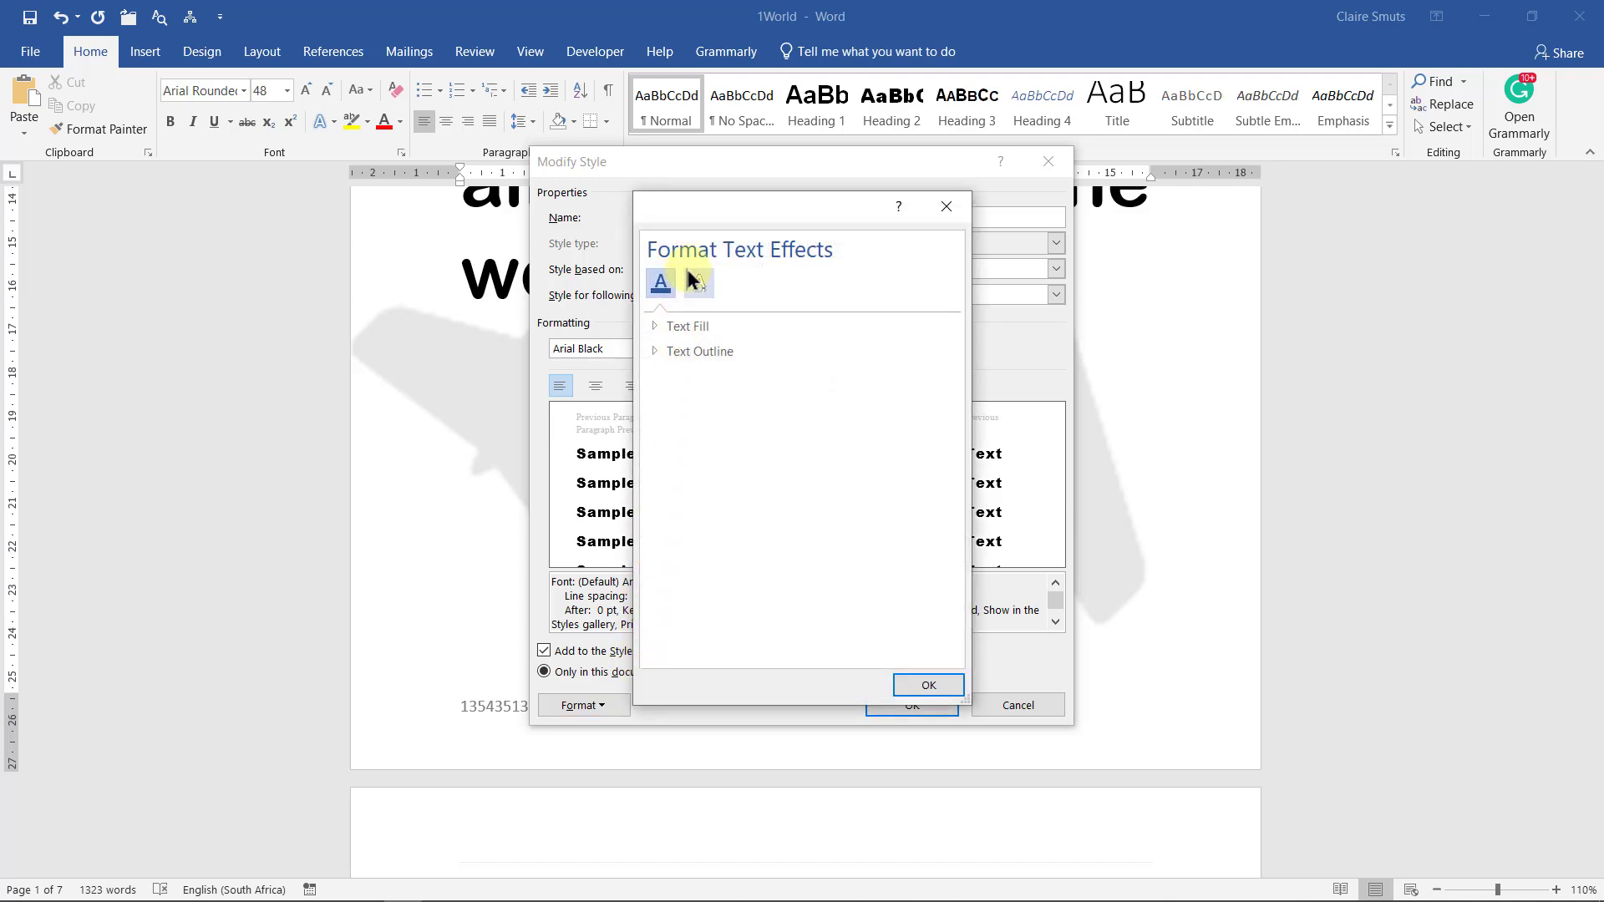
left_click(694, 282)
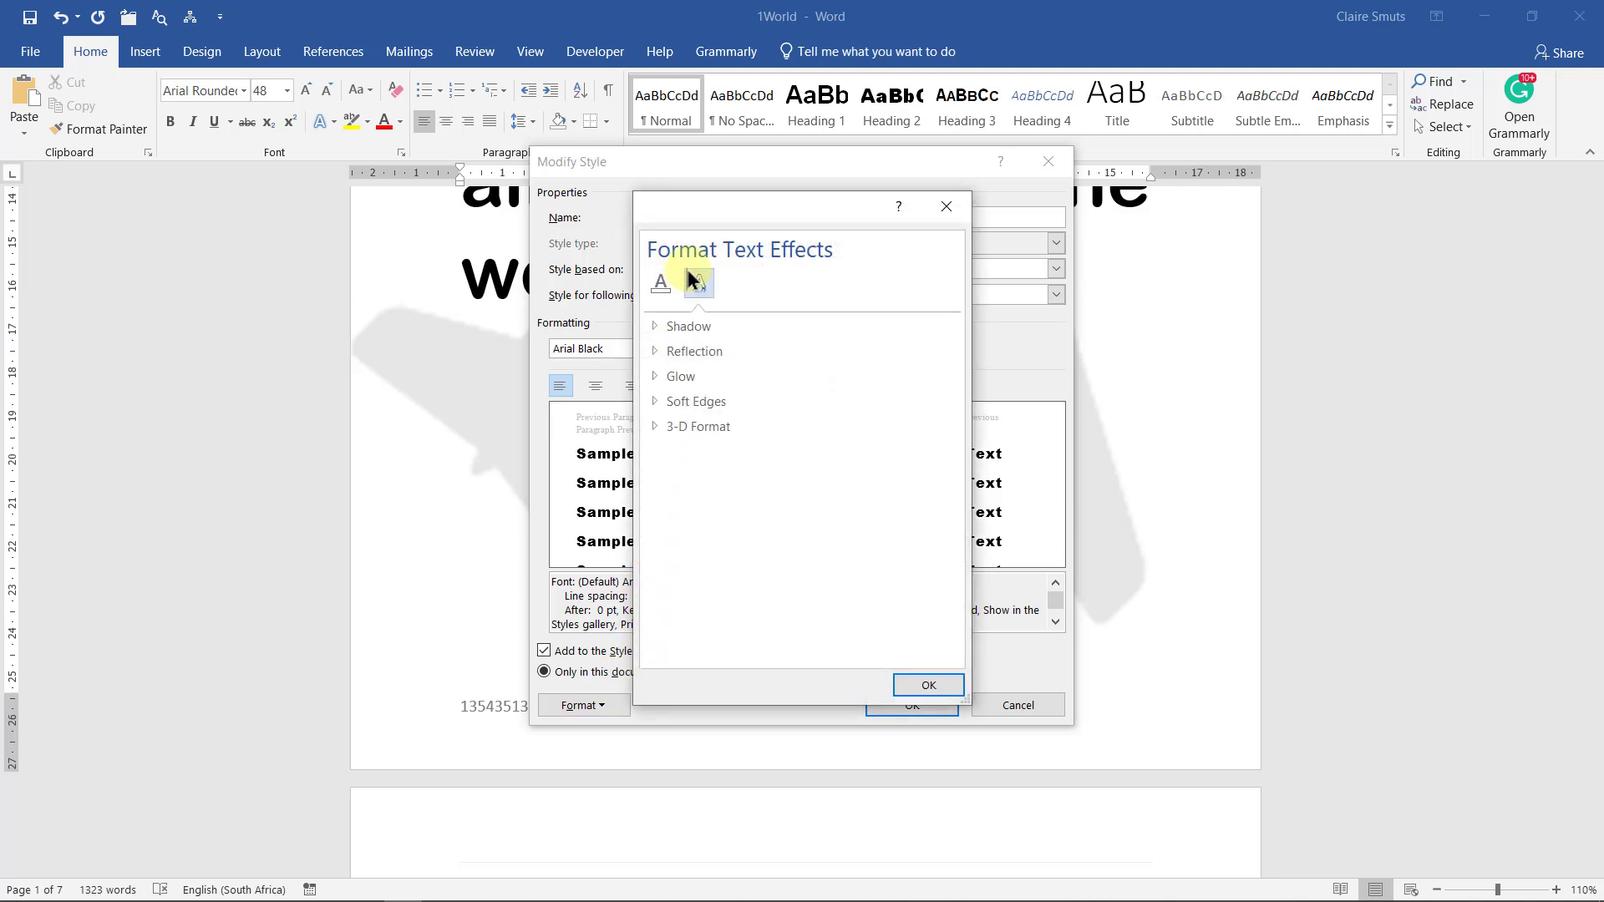
left_click(658, 378)
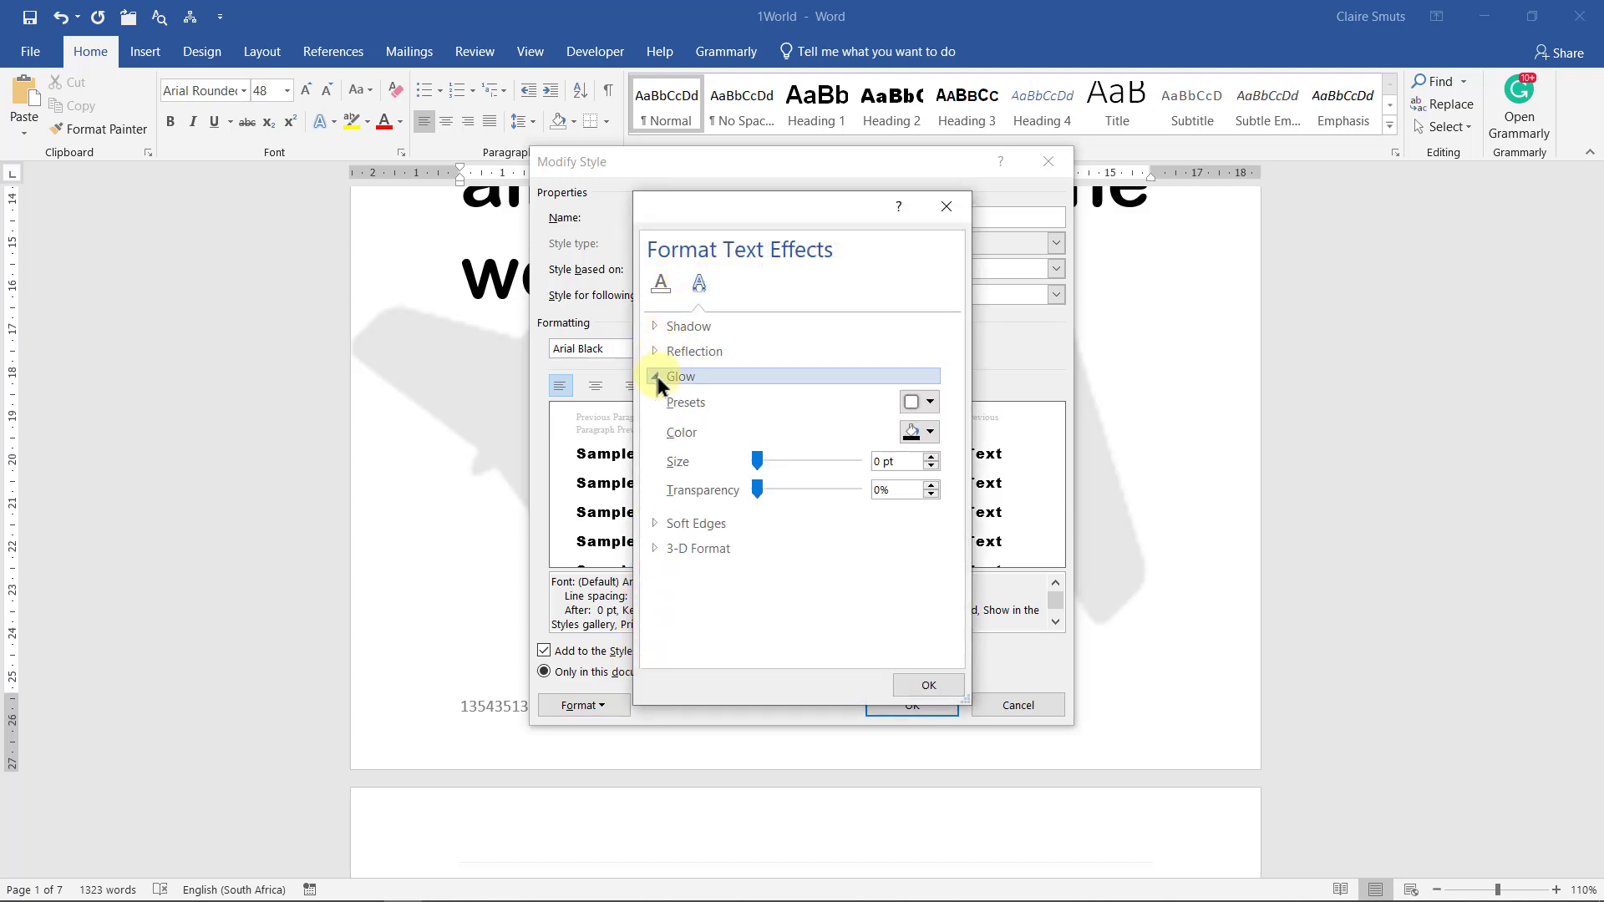
left_click(919, 403)
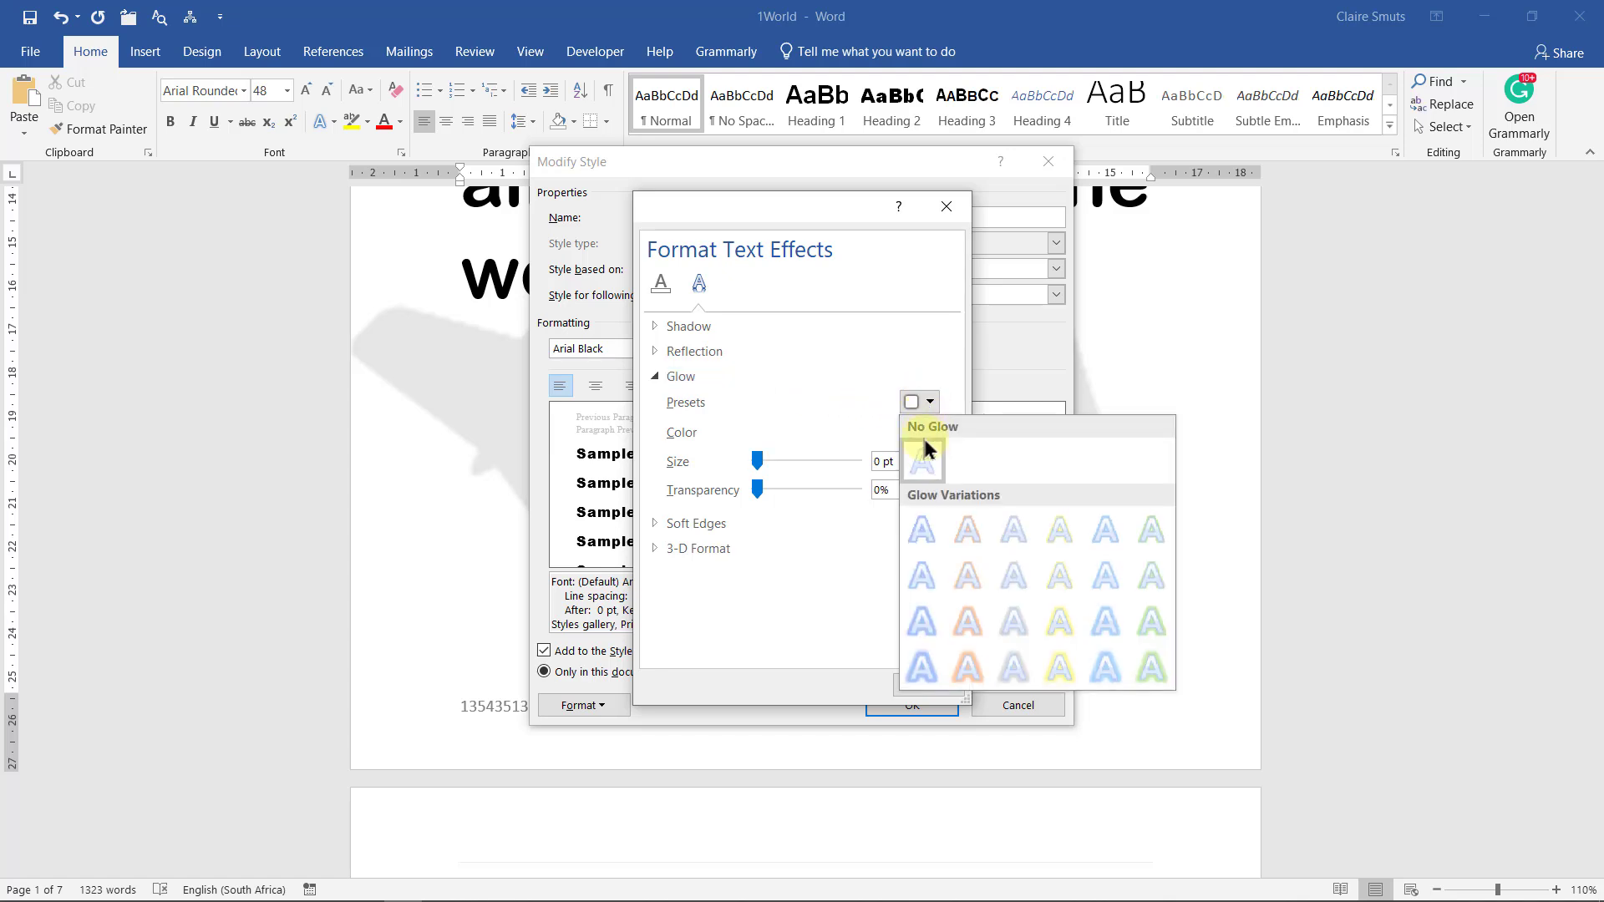
left_click(922, 528)
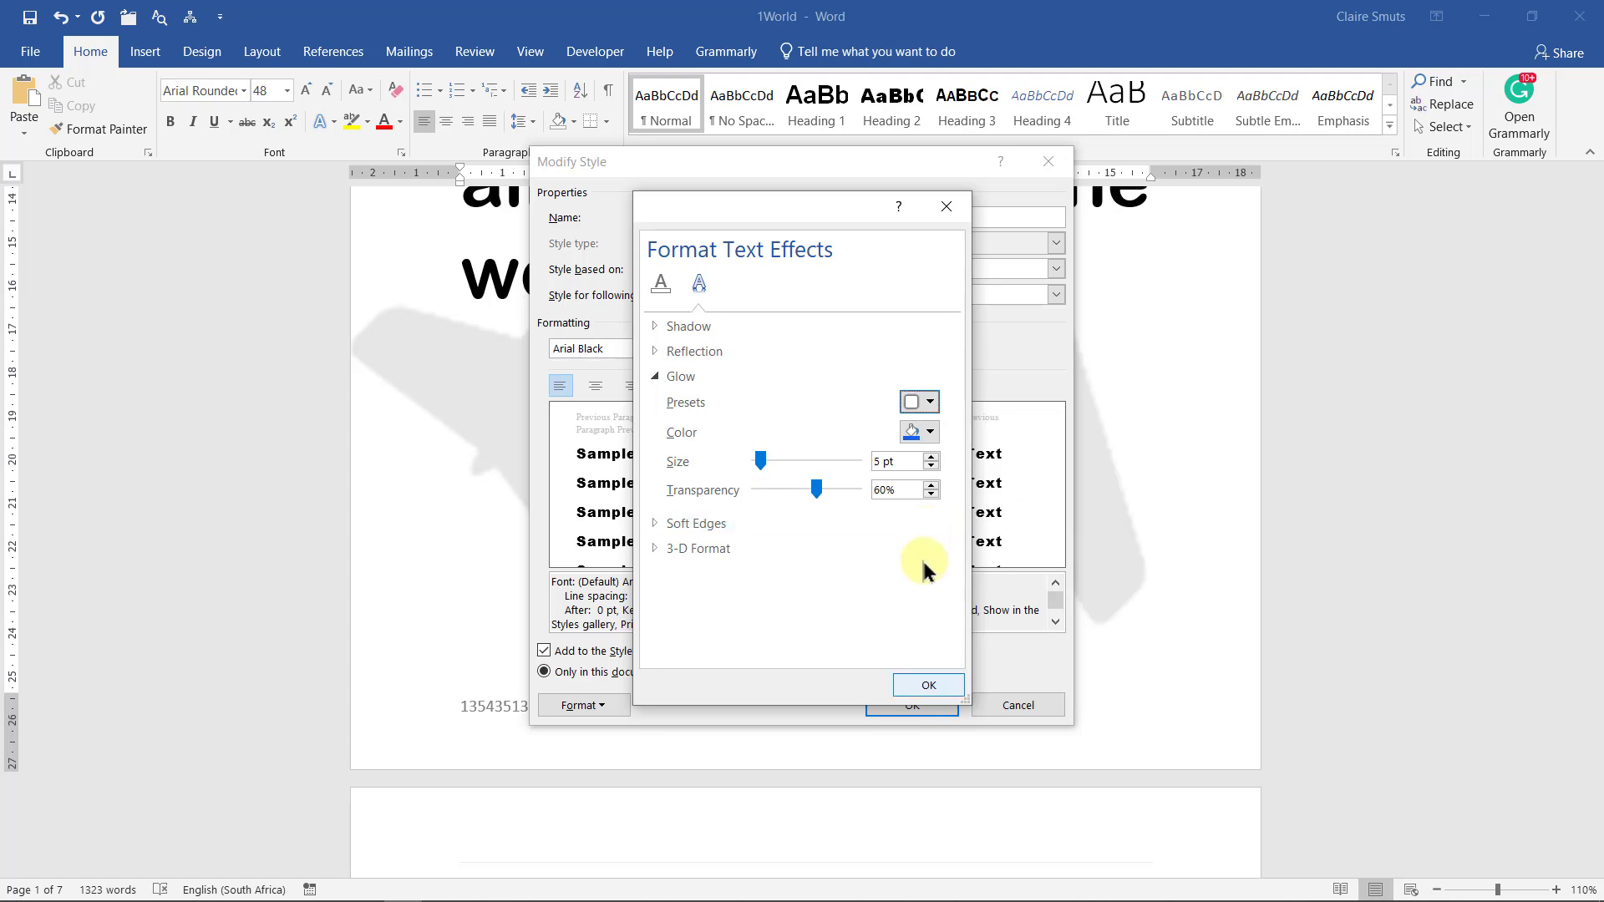
left_click(917, 687)
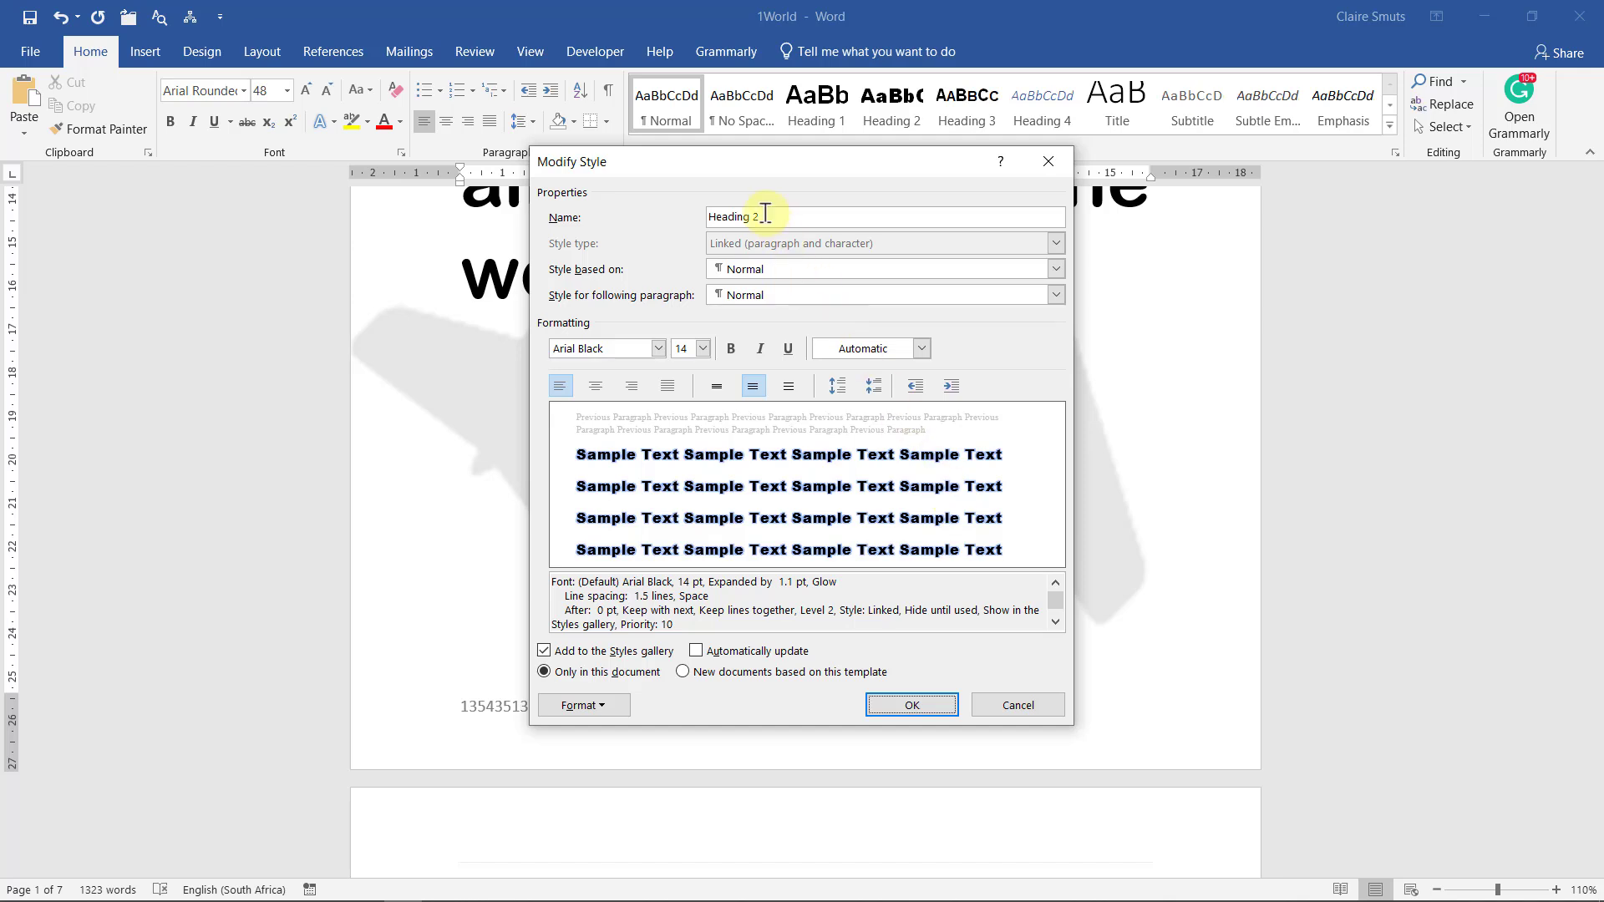
Rename the Heading 2 style to 'Airports' and save it
left_click_drag(766, 214, 637, 215)
type("Airports")
key("Return")
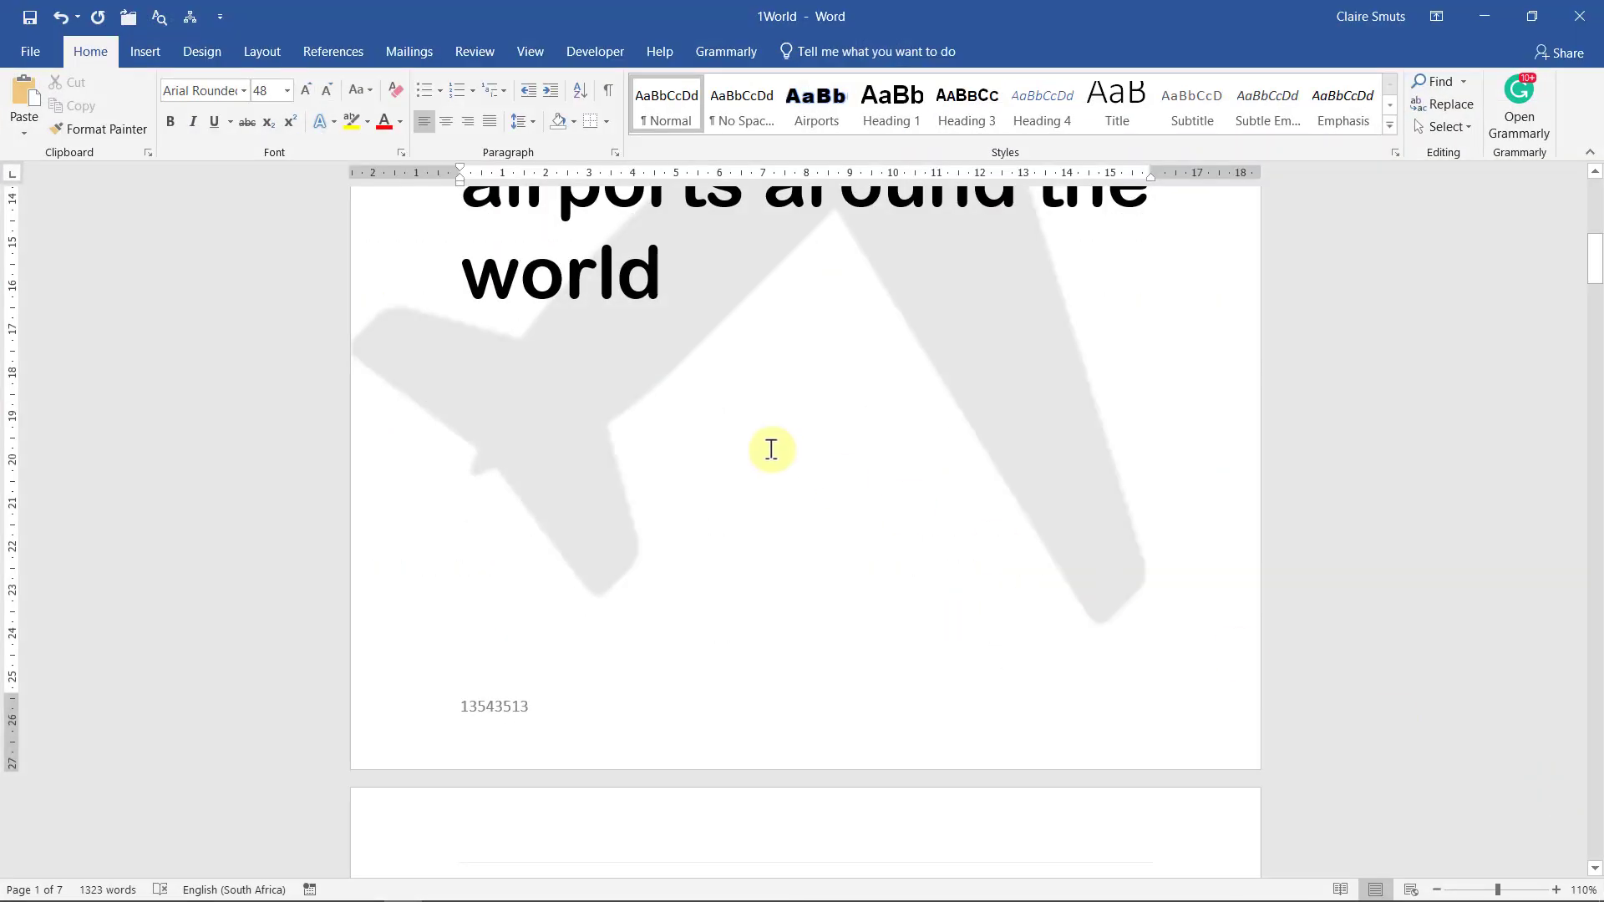
Scroll to the Table of Contents page header
scroll(770, 449, "down", 5)
scroll(769, 449, "up", 5)
scroll(771, 450, "up", 5)
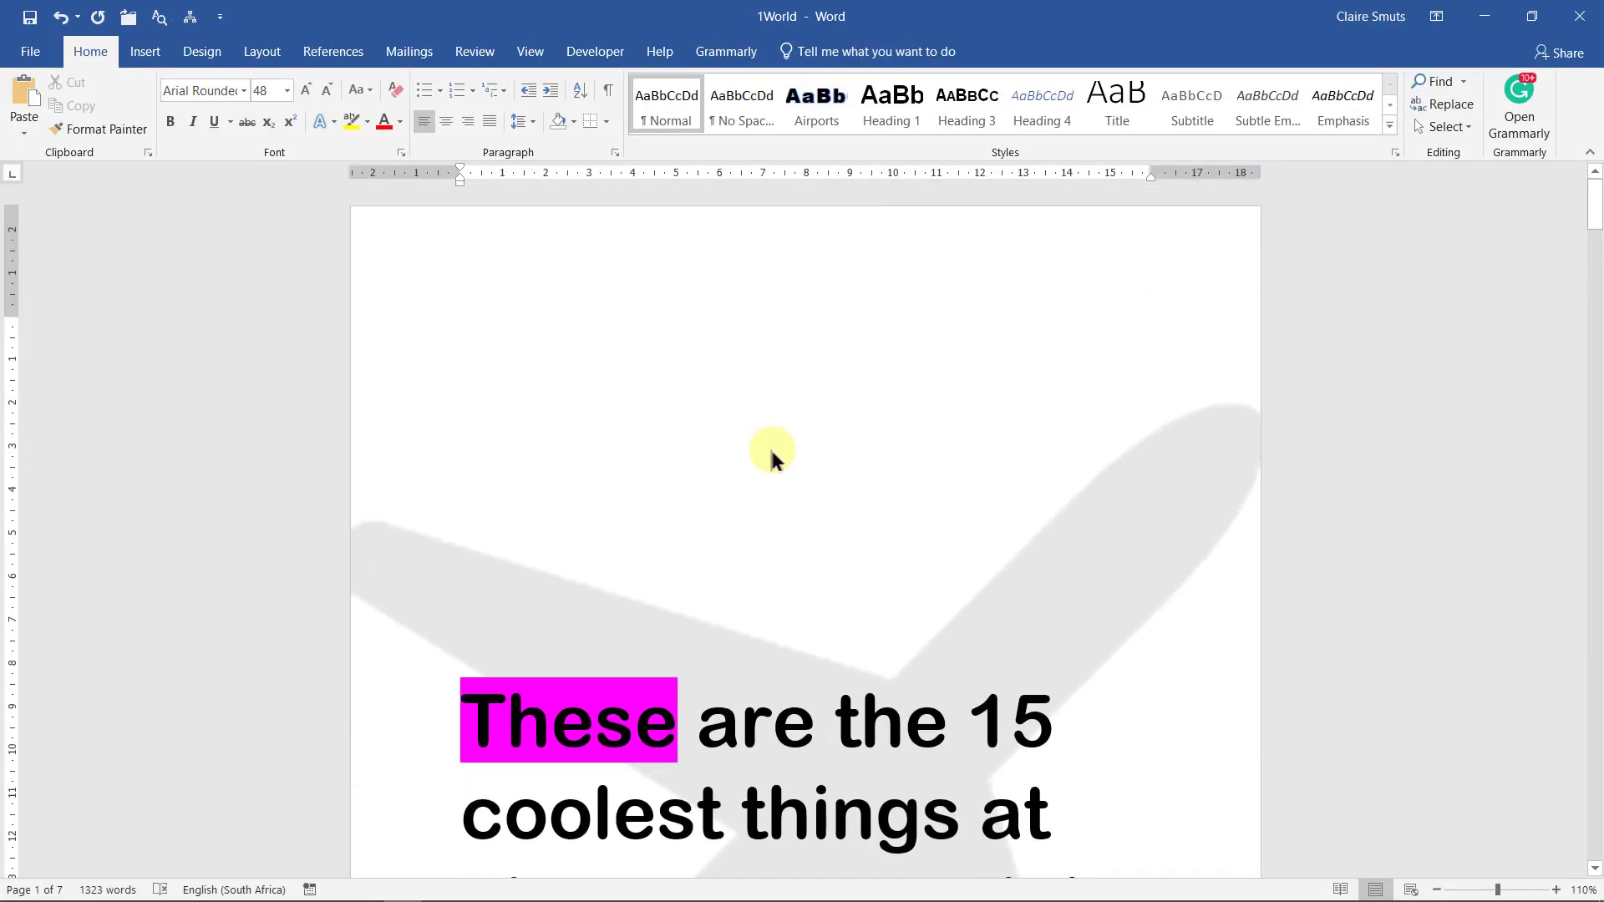
scroll(769, 446, "down", 7)
scroll(772, 458, "down", 2)
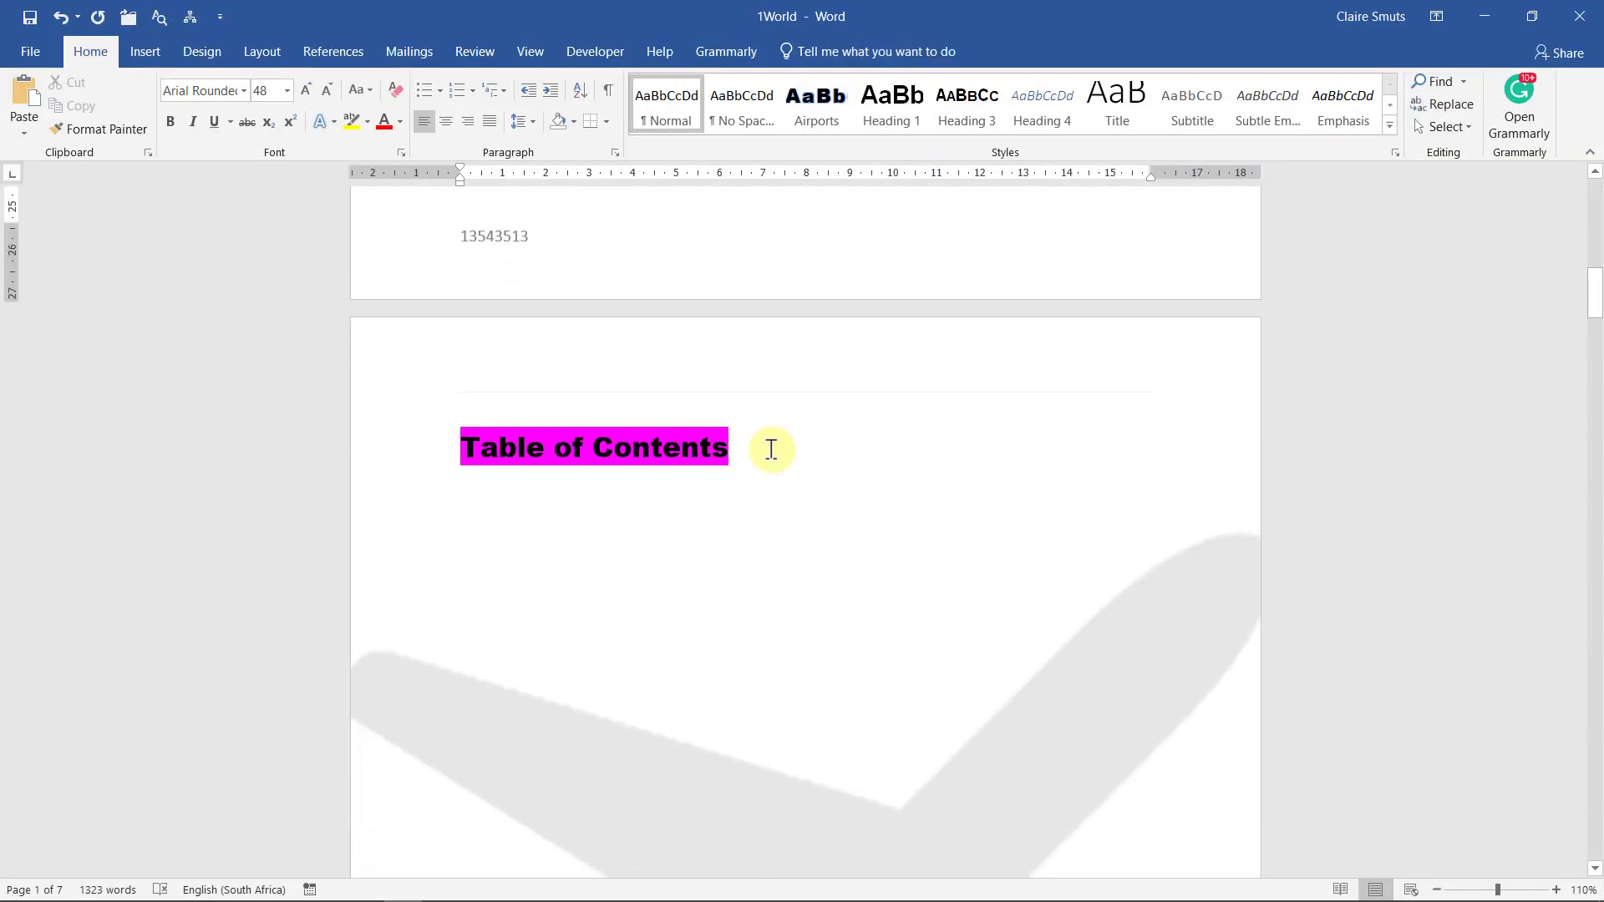
Insert a Plain Number 1 page number at the top of the Table of Contents page header
double_click(720, 378)
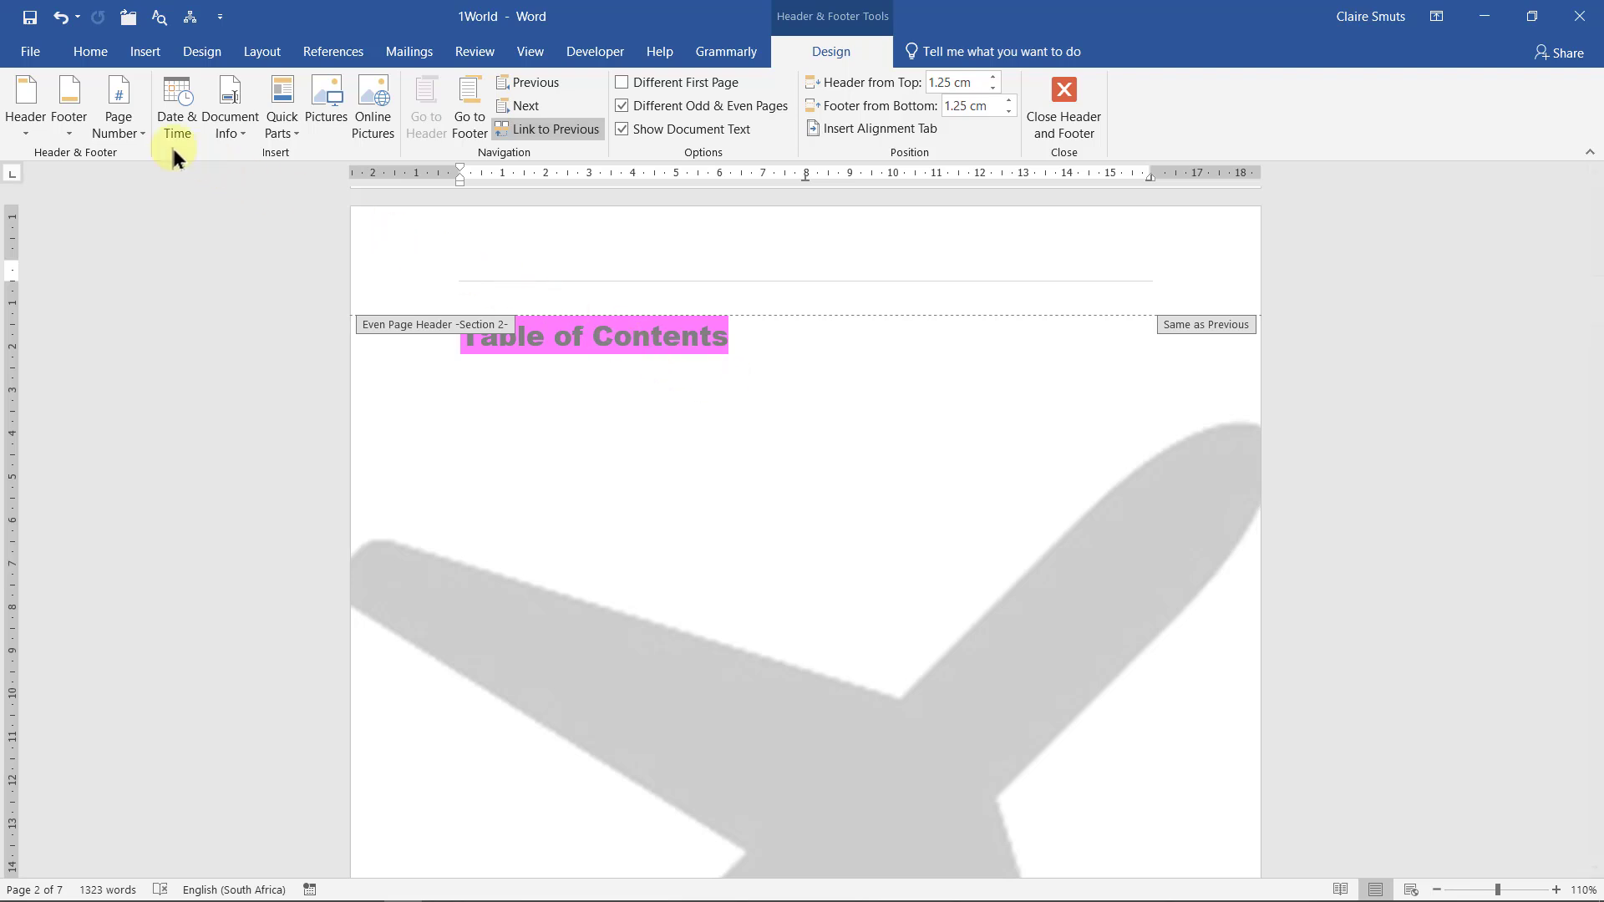
left_click(123, 123)
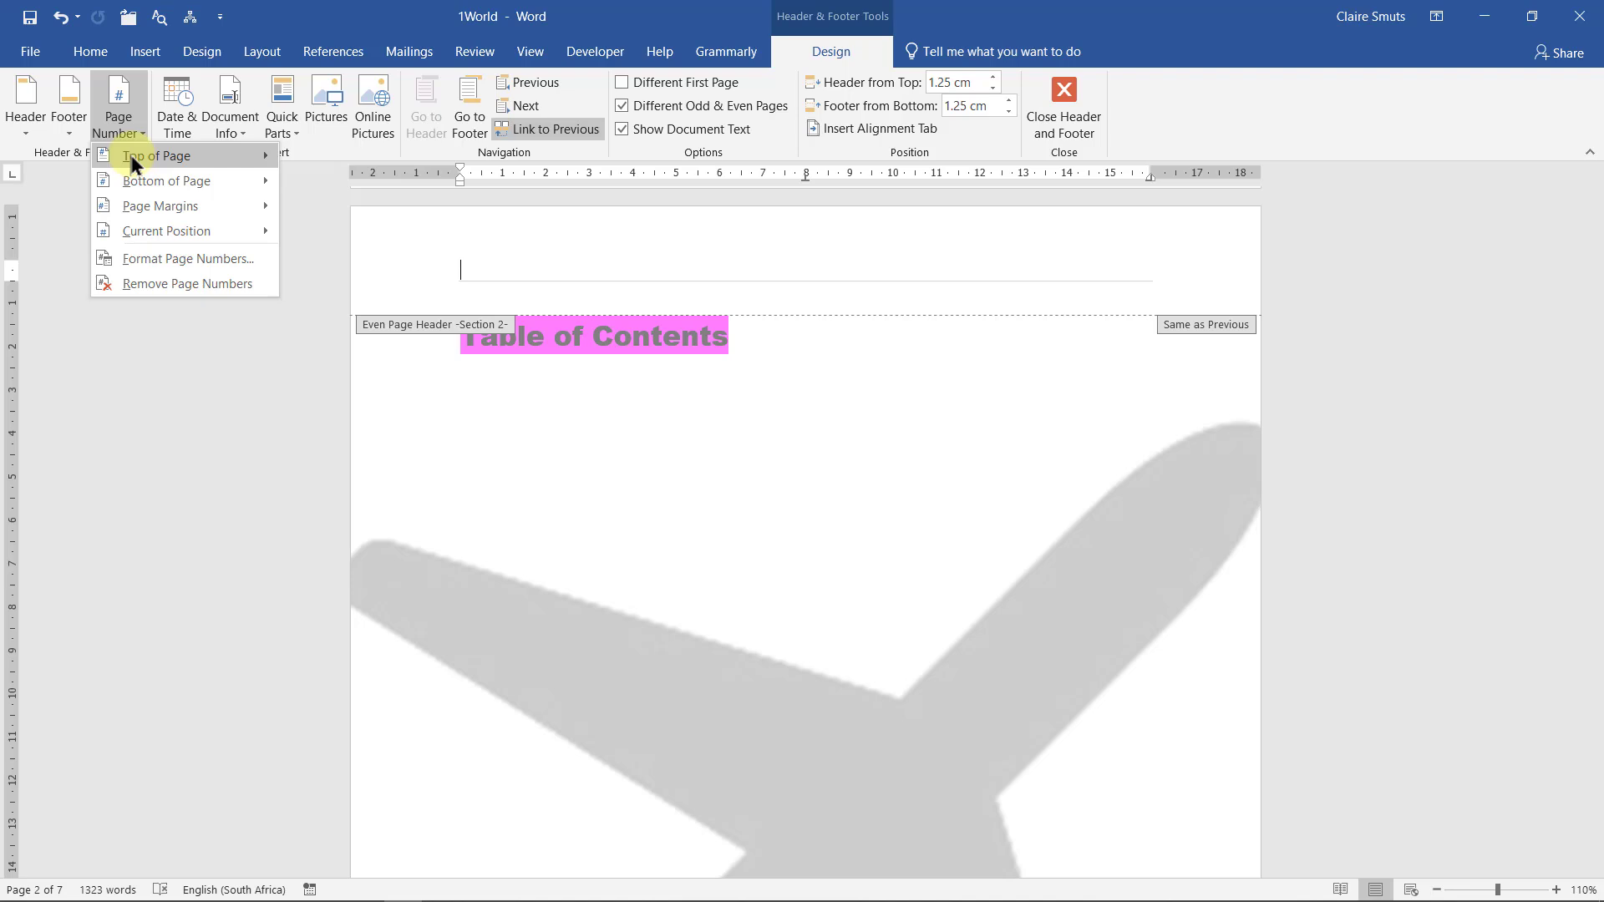
mouse_move(129, 155)
left_click(425, 225)
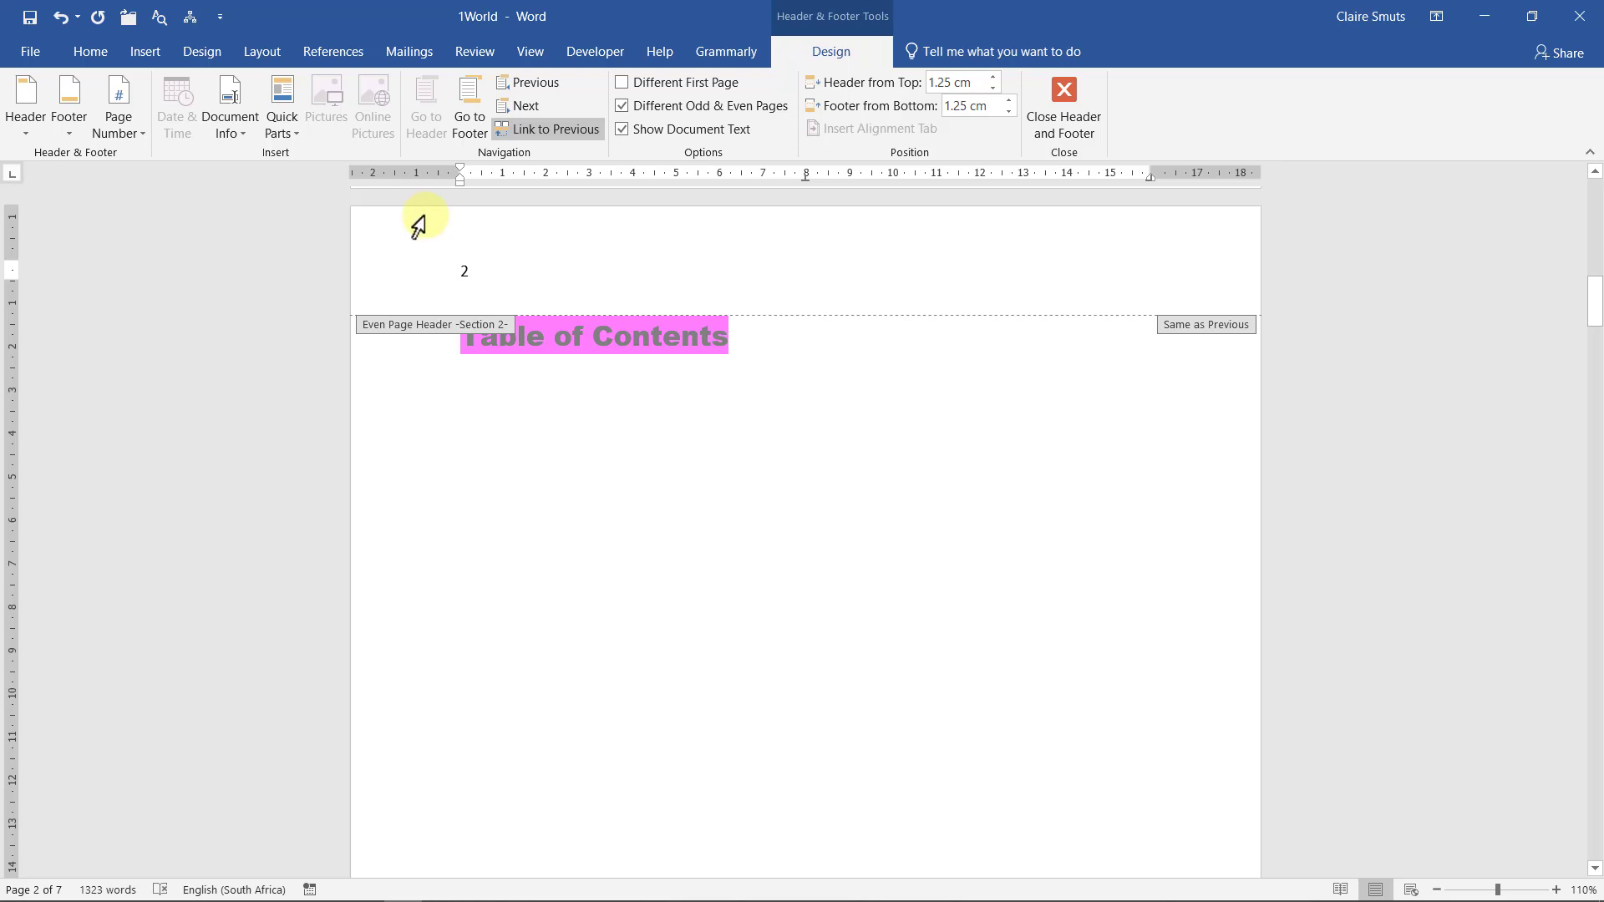
Format the section's page numbers to restart at 1
left_click(123, 124)
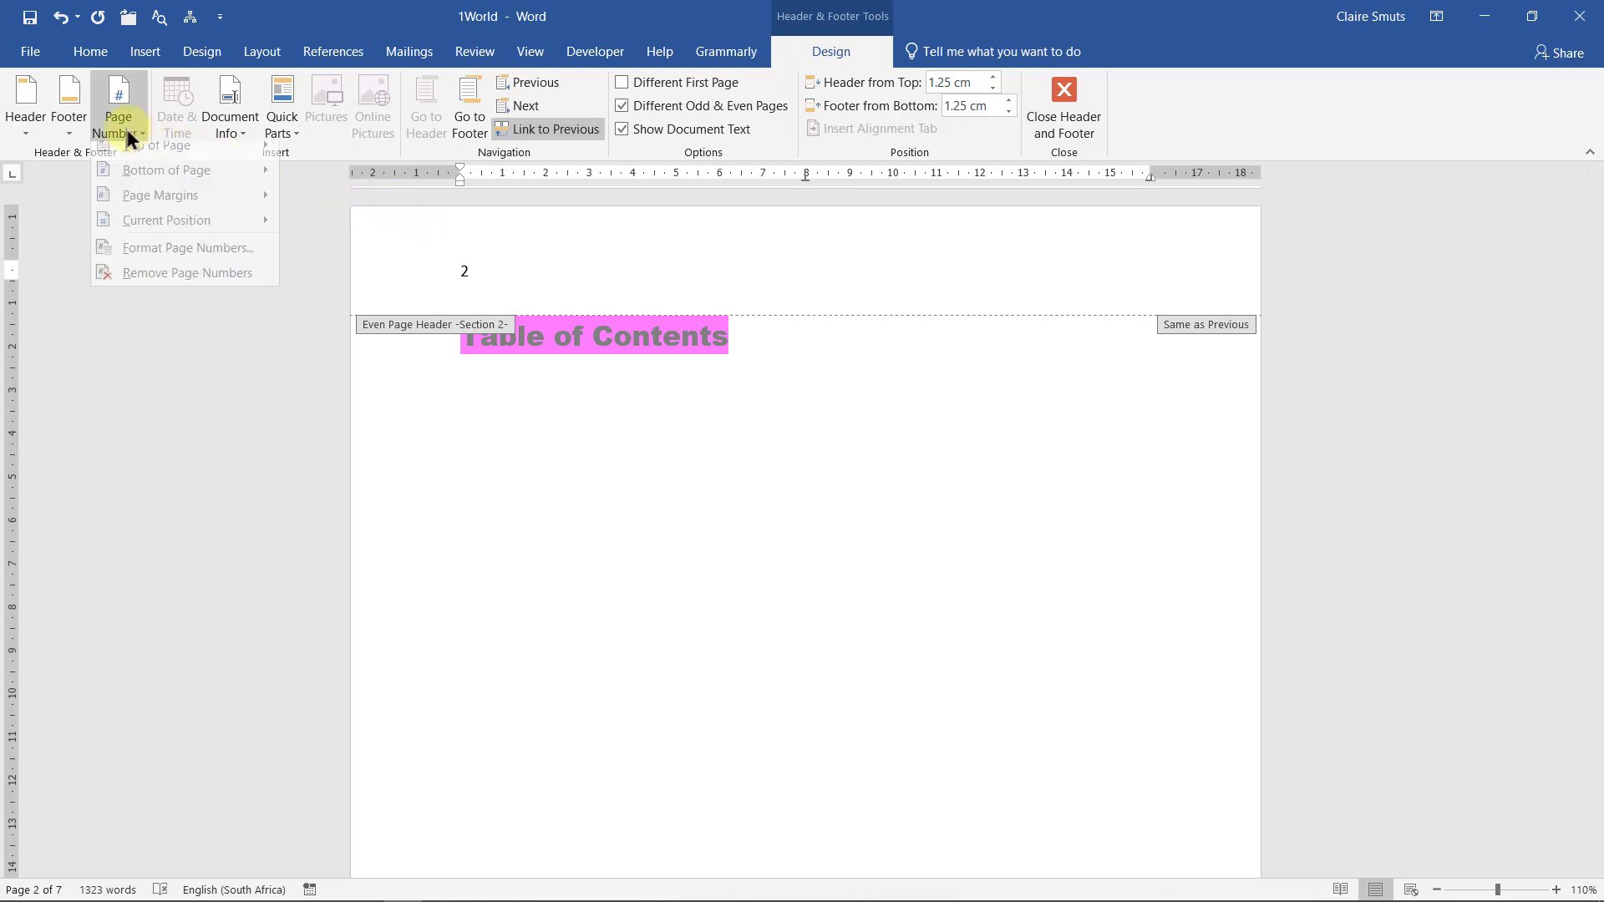
left_click(151, 260)
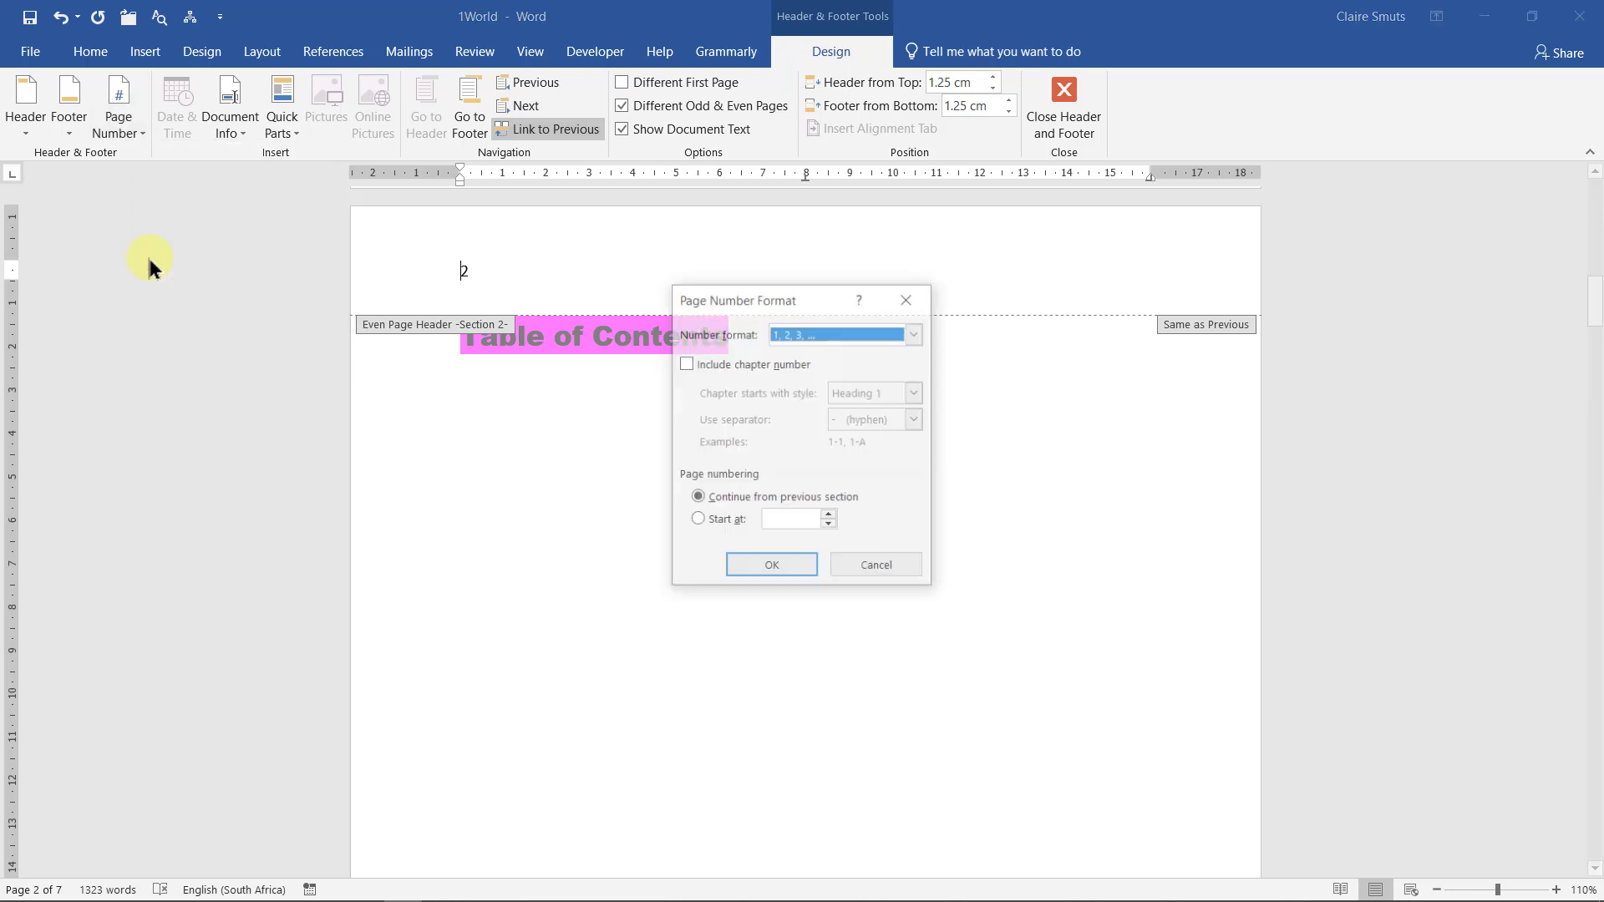
left_click(715, 525)
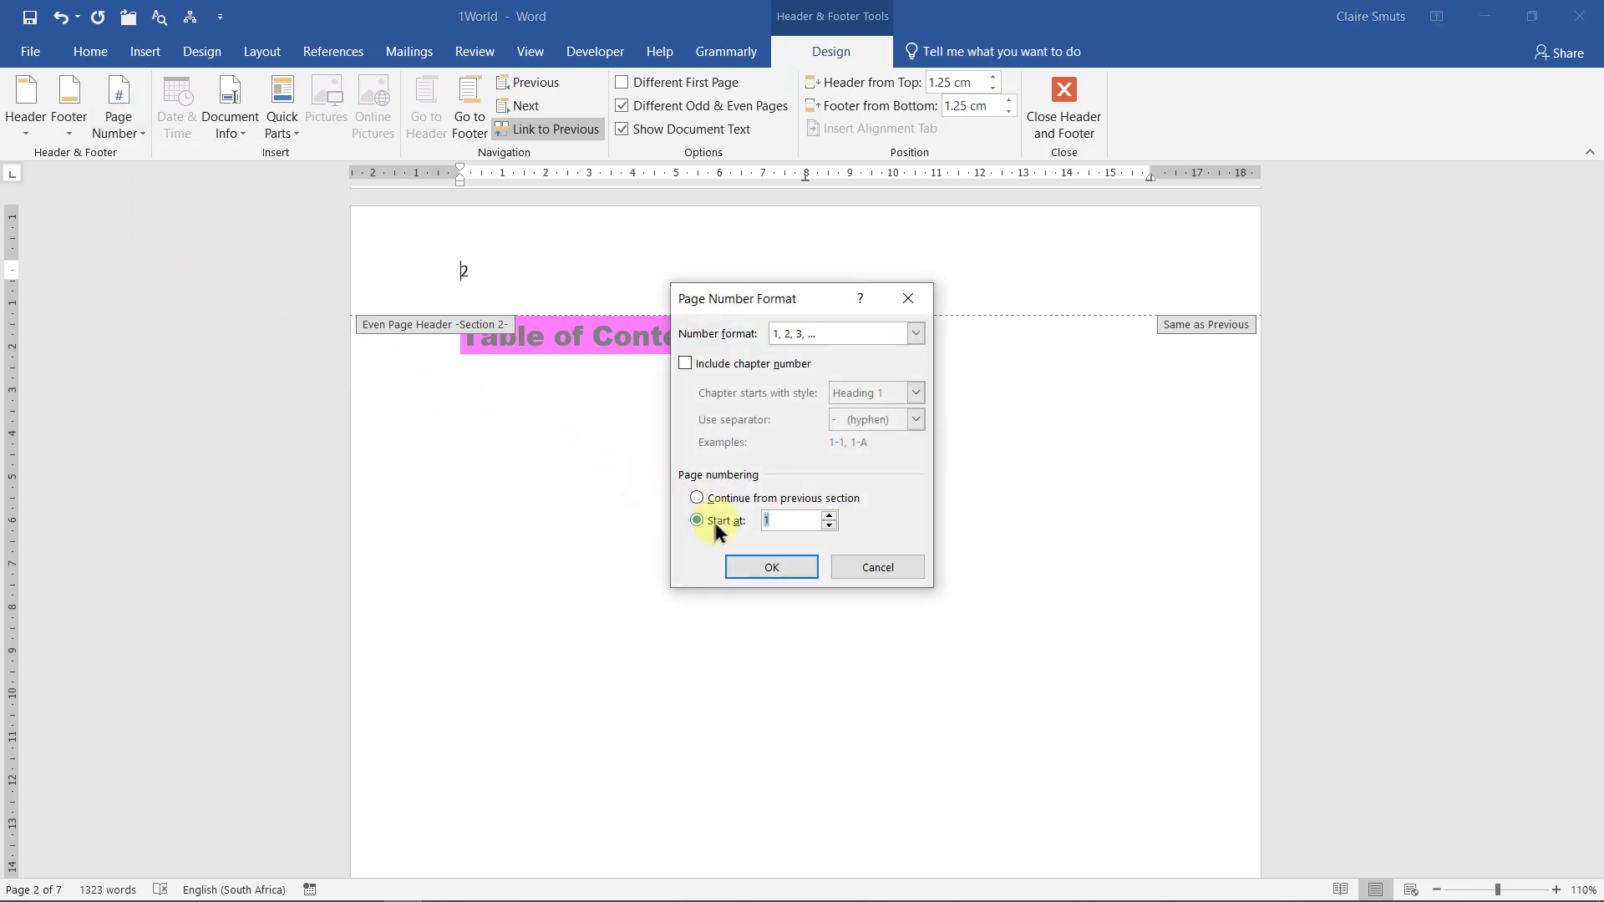
left_click(801, 560)
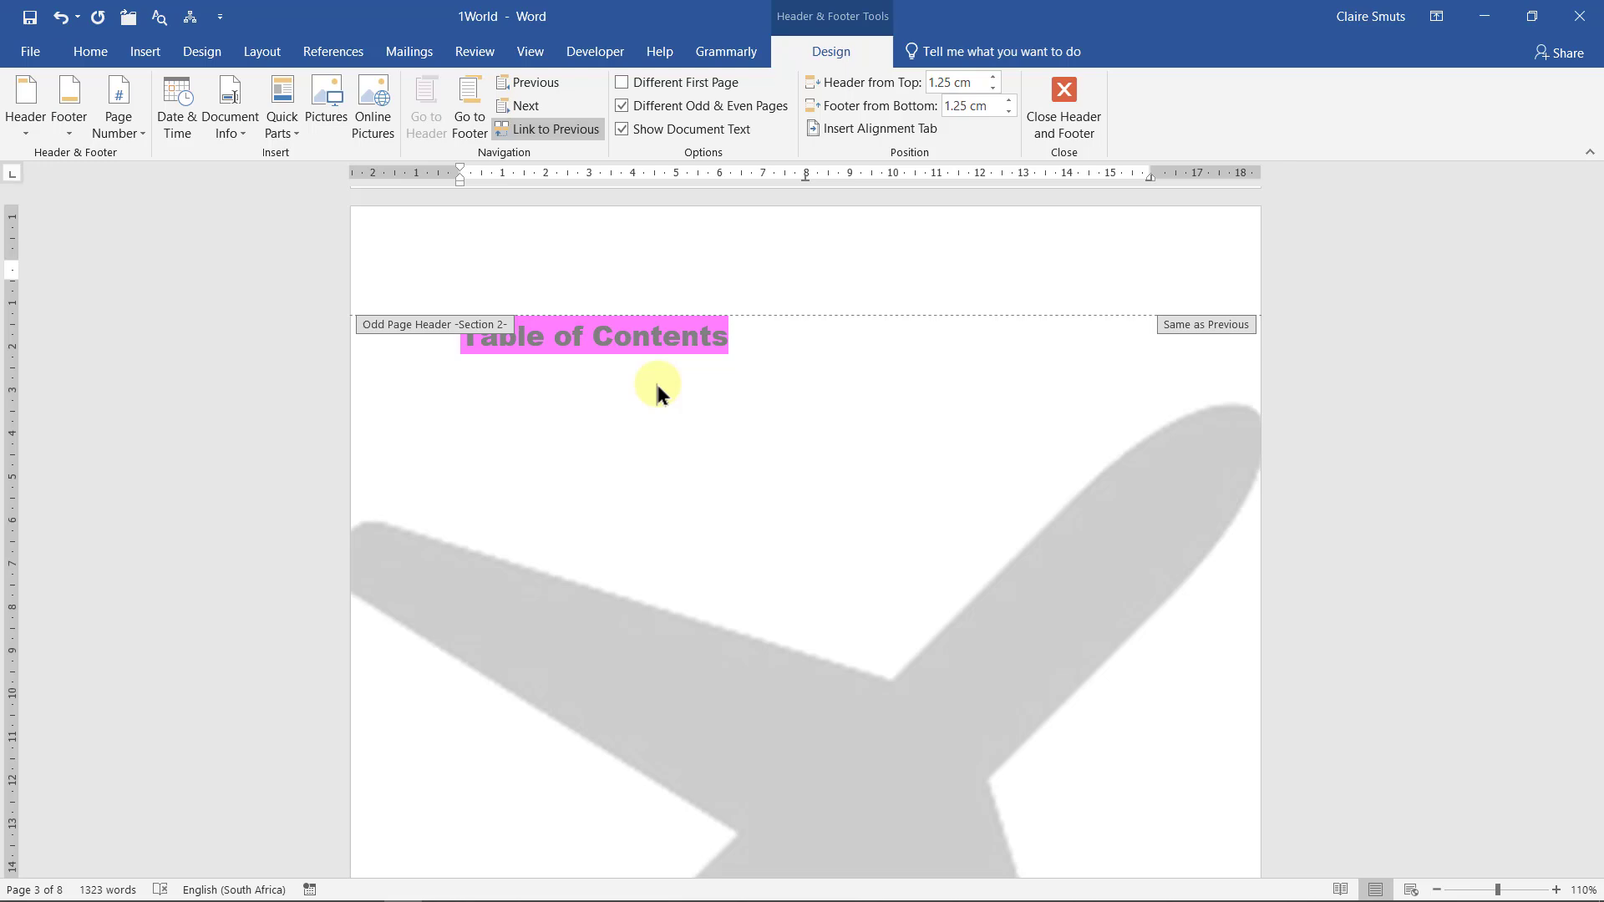
Review the header page numbers, then minimise Word to show task 1.4 in the question papers
left_click(1484, 16)
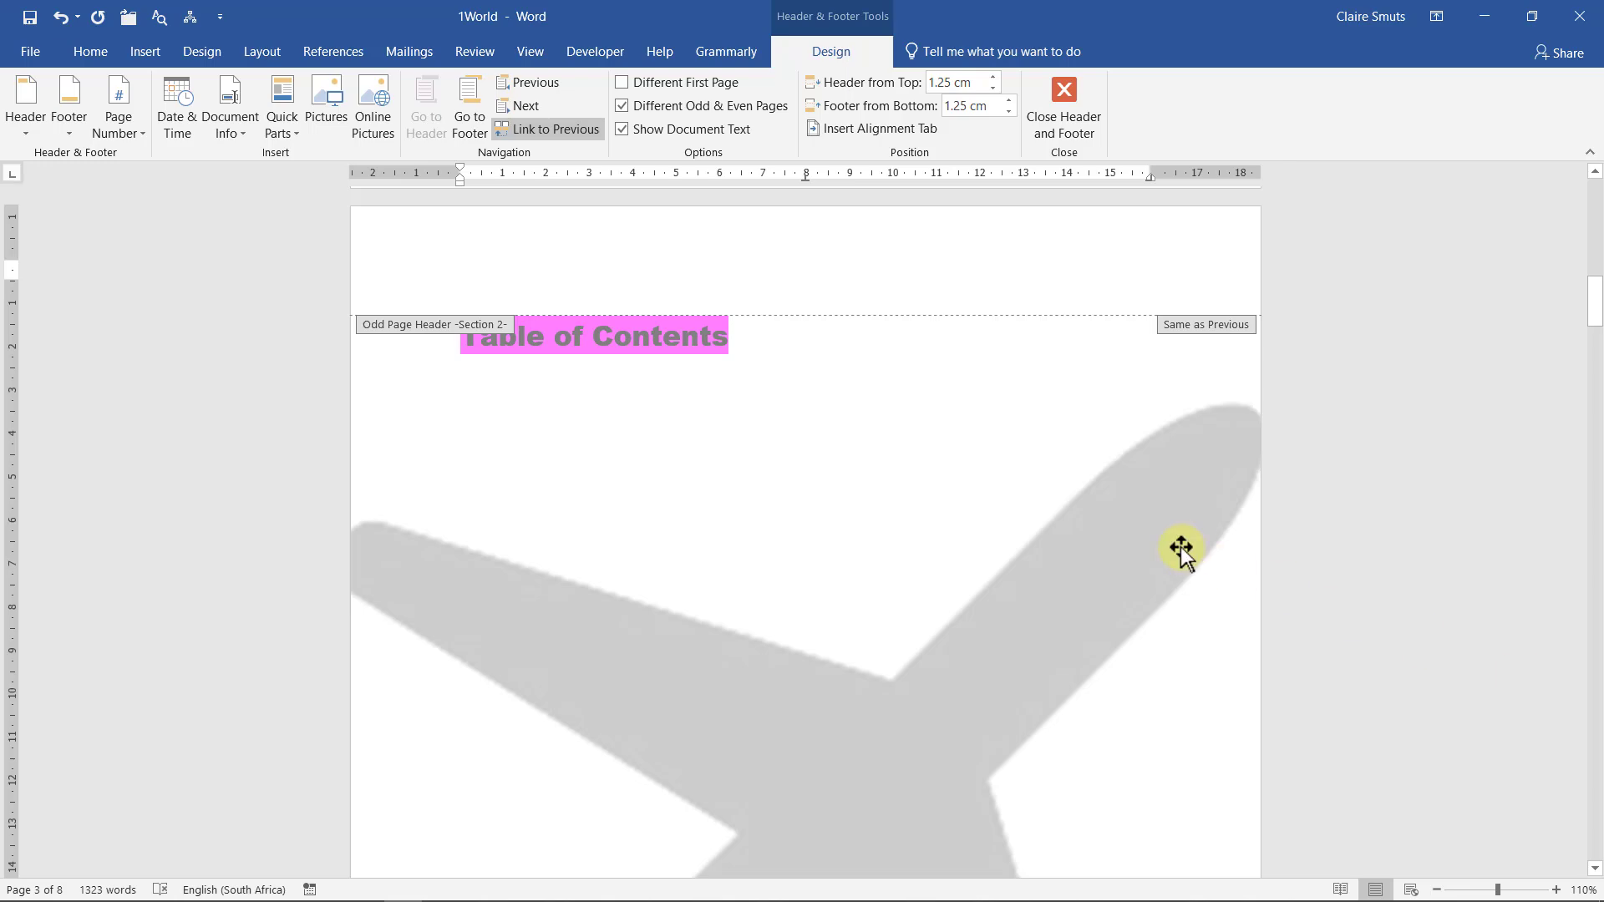
scroll(1181, 549, "up", 8)
scroll(1181, 549, "down", 5)
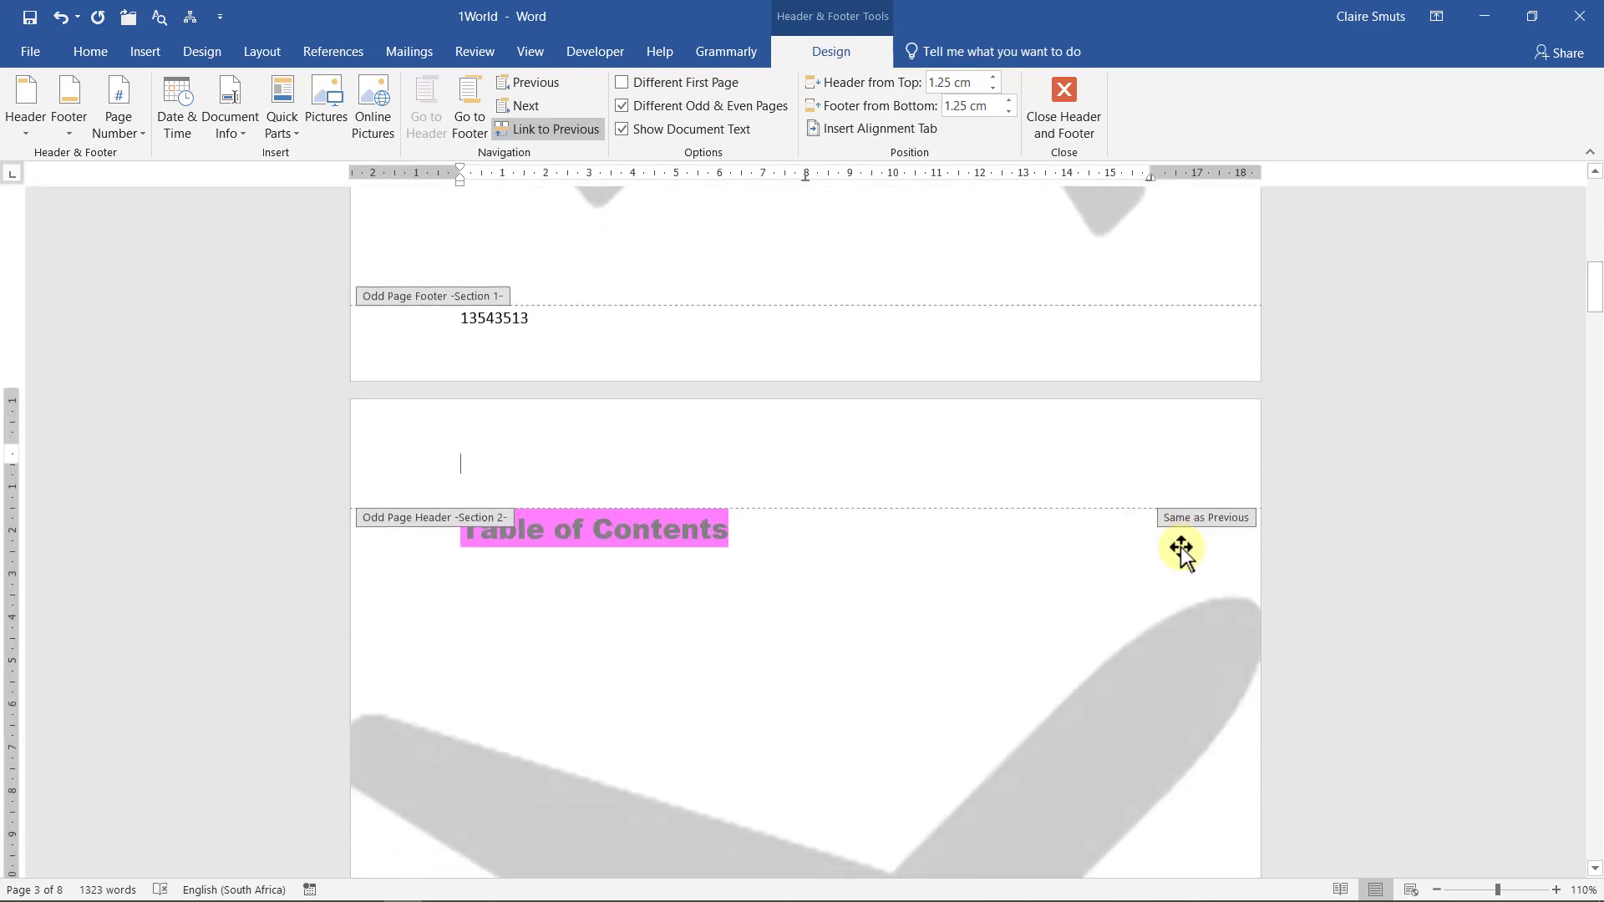
scroll(530, 463, "down", 15)
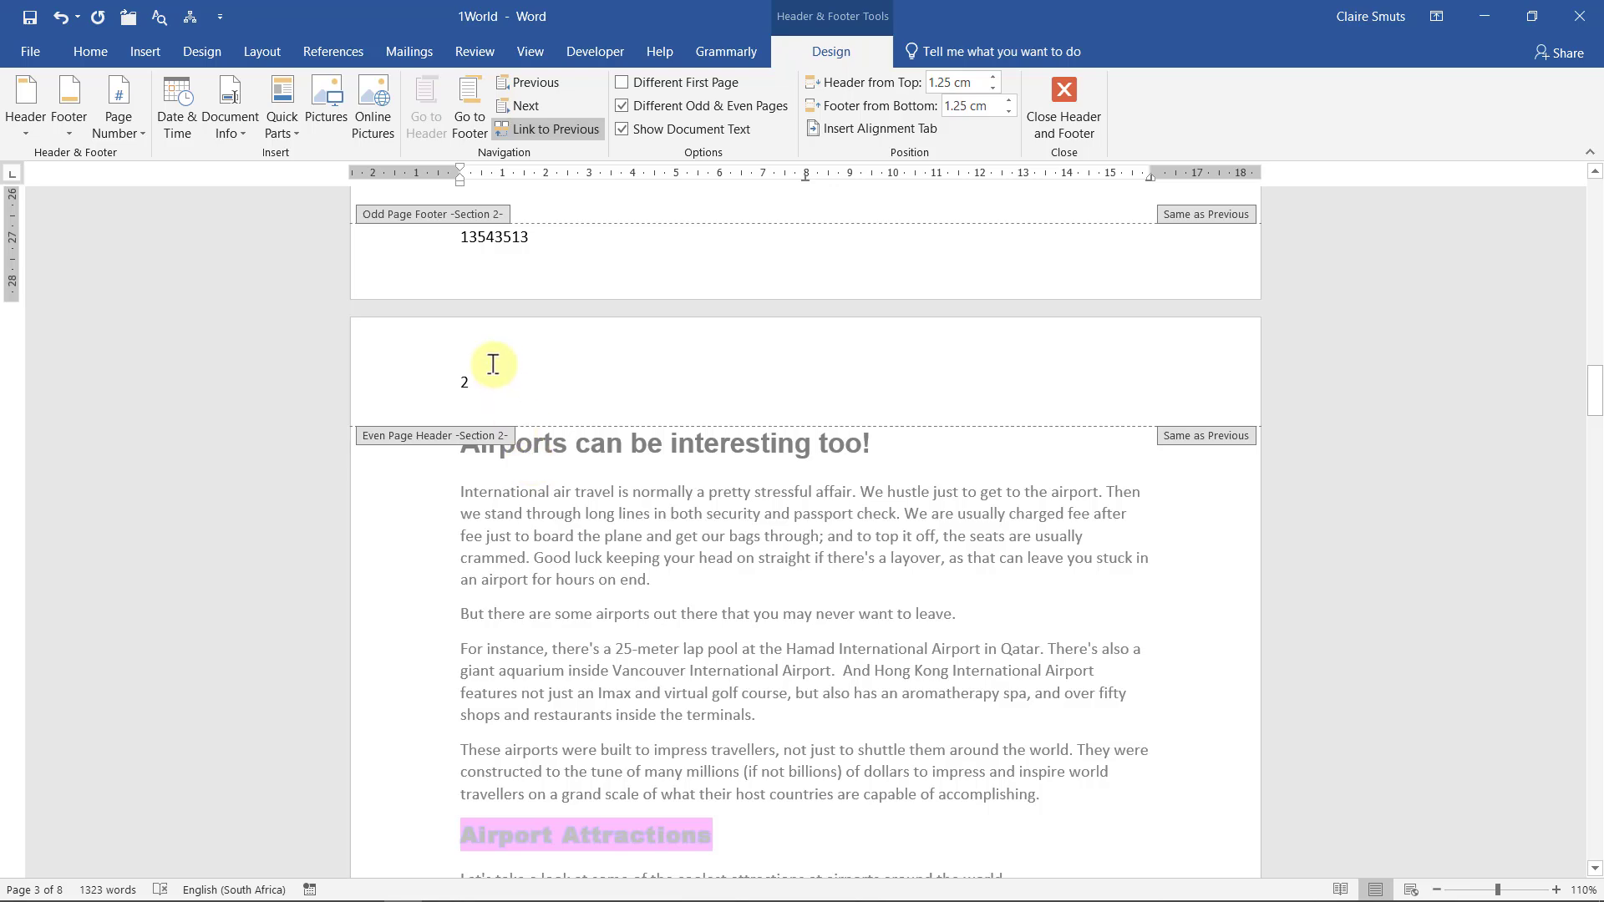
scroll(494, 364, "down", 20)
scroll(493, 364, "up", 7)
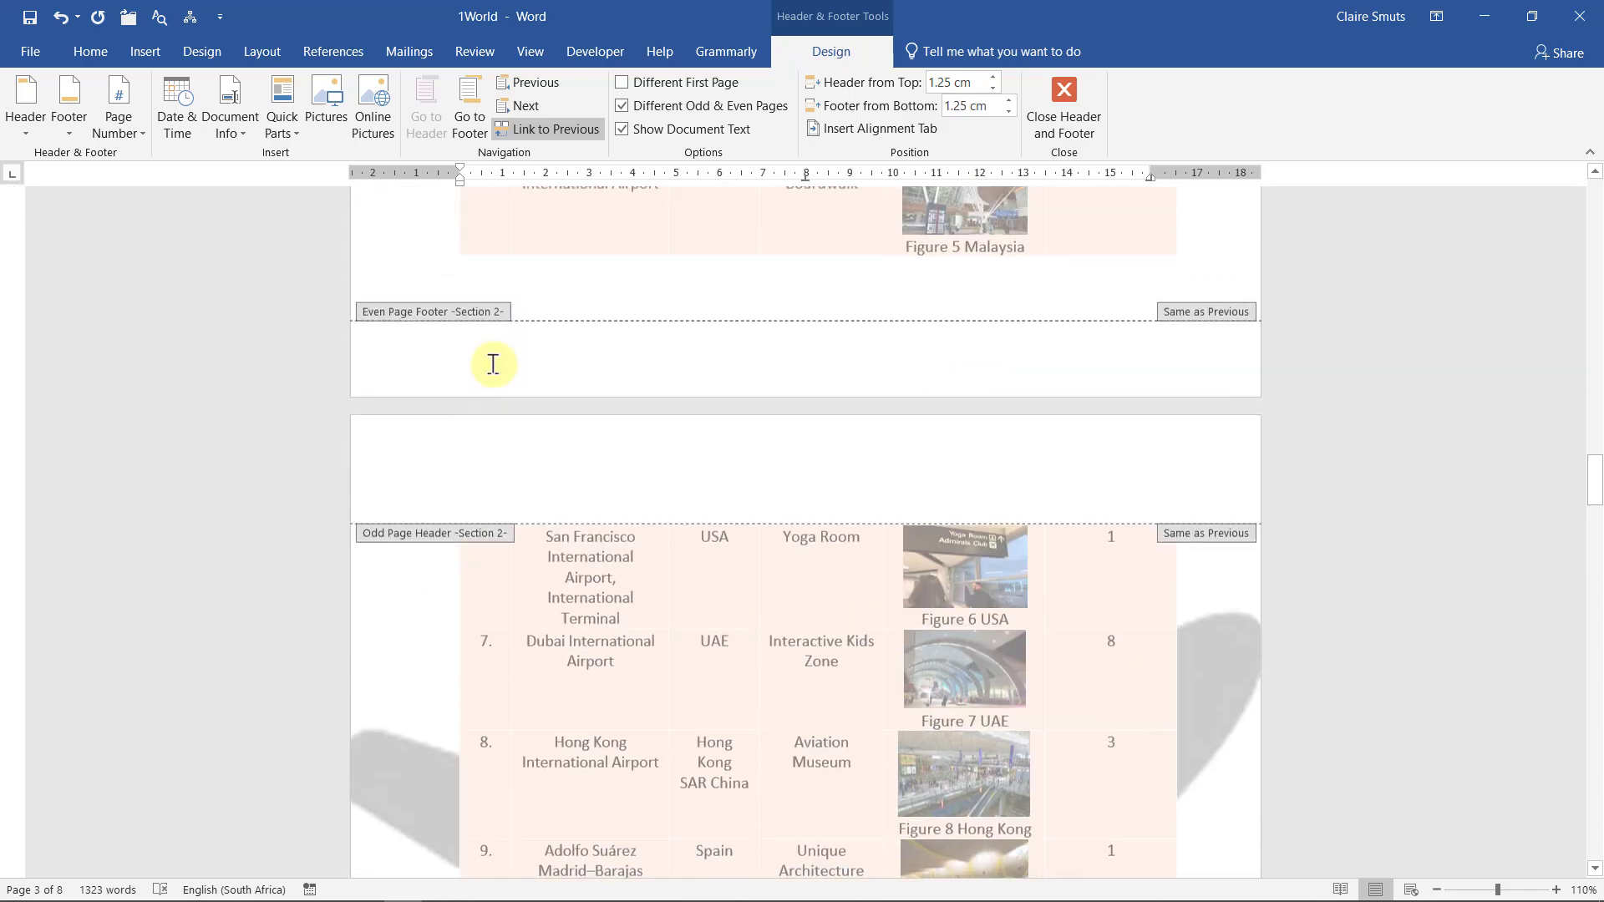
scroll(810, 492, "down", 20)
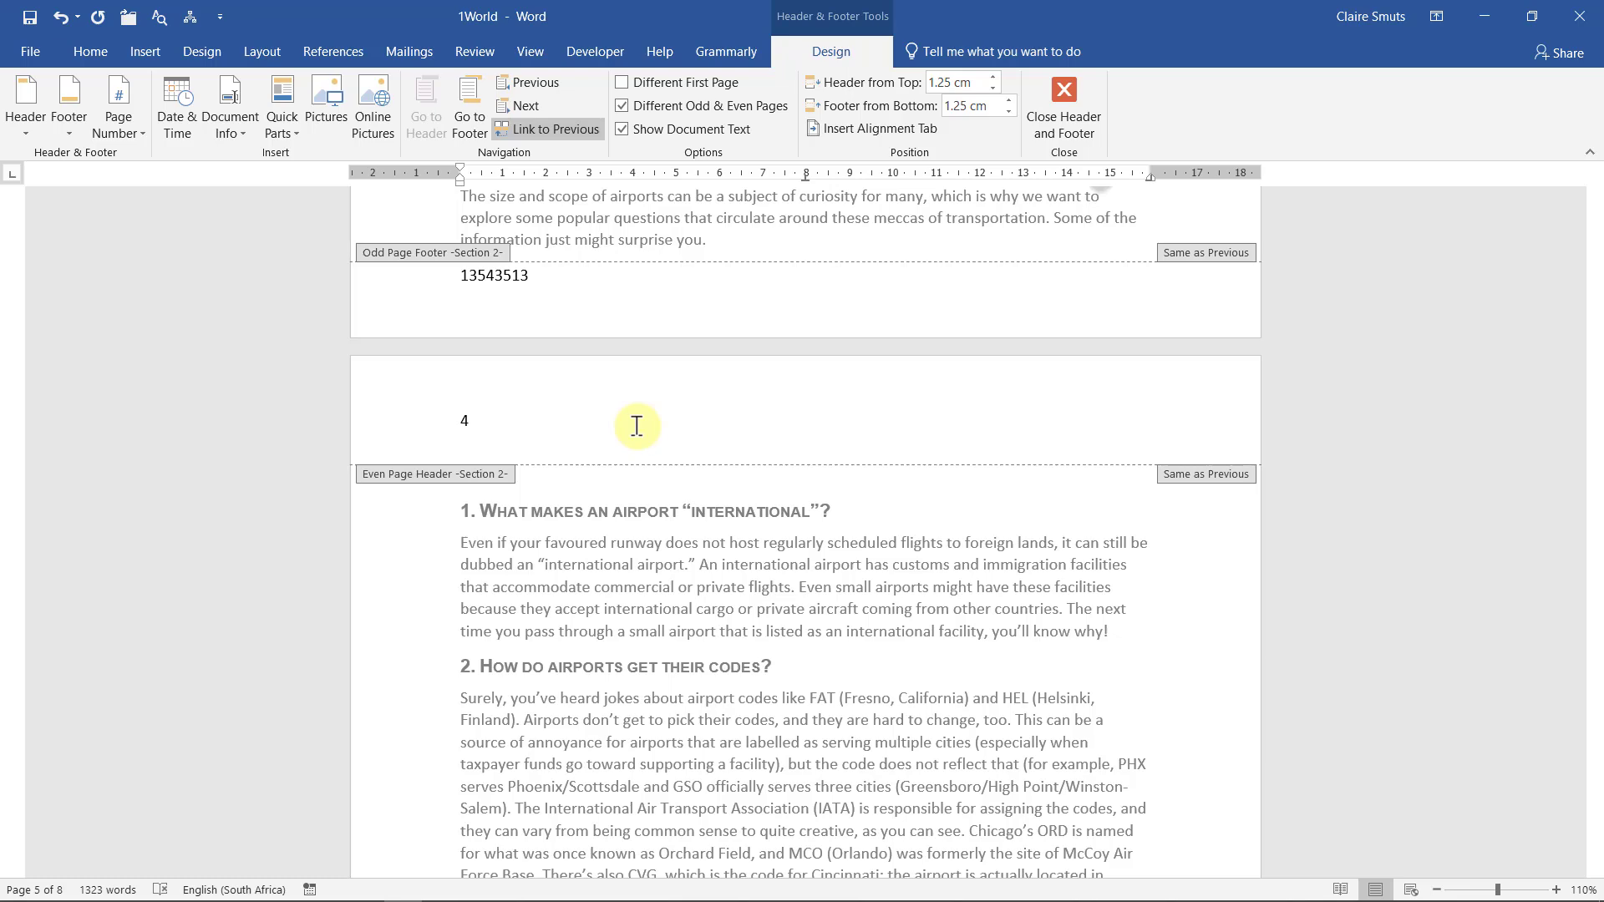
left_click(1477, 18)
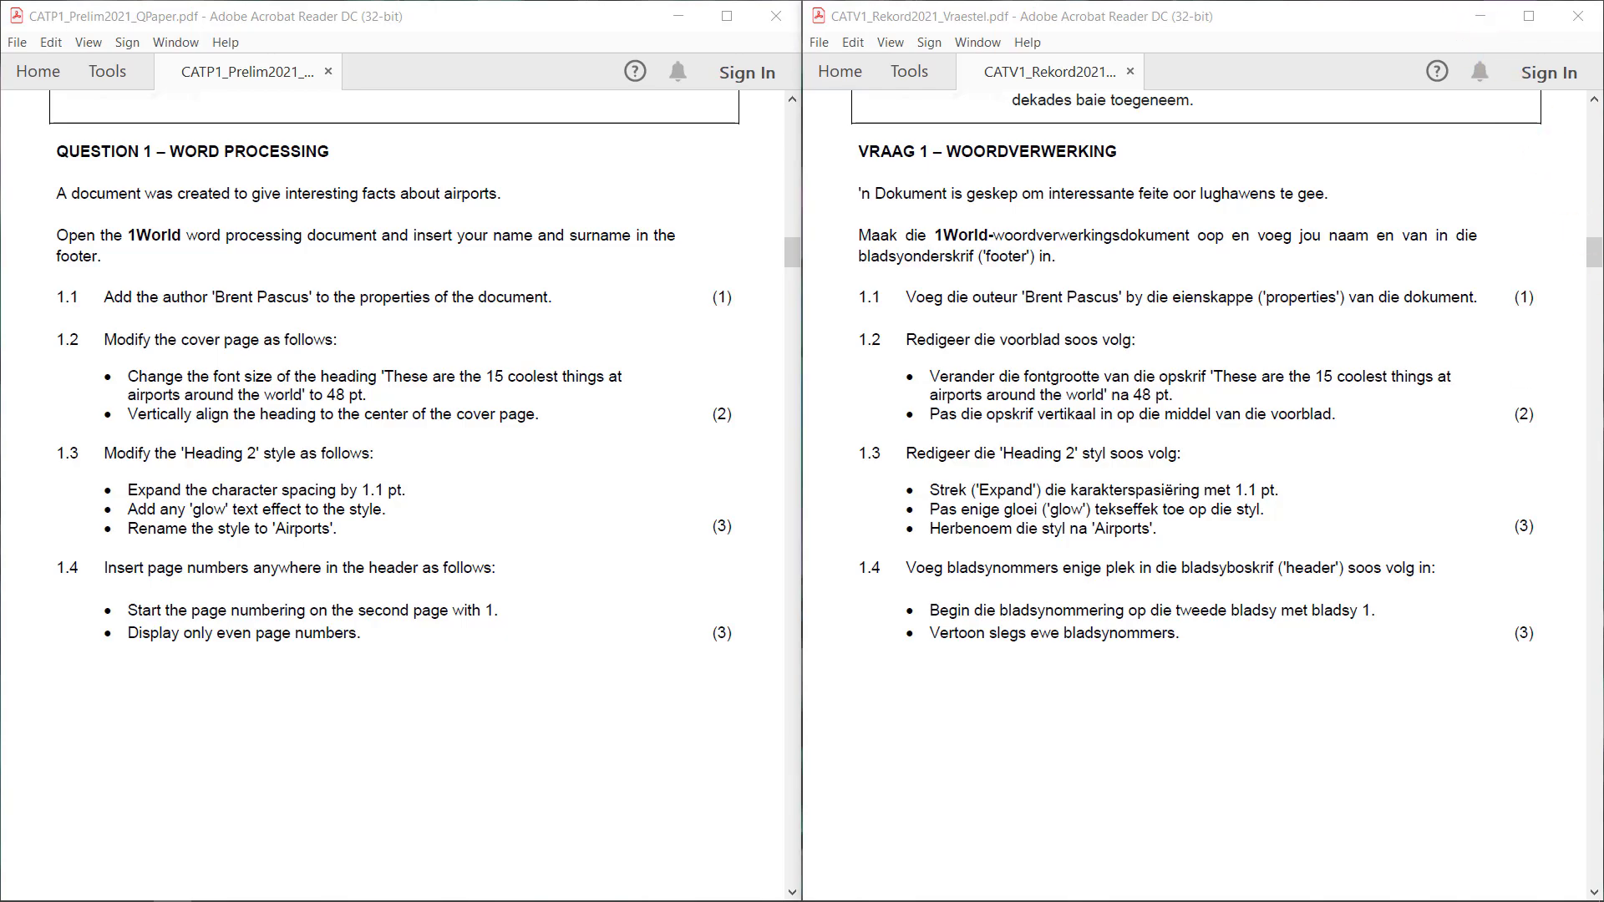
Return to Word, scroll up to the Table of Contents page and edit the Section 2 header
key("alt+Tab")
left_click(564, 448)
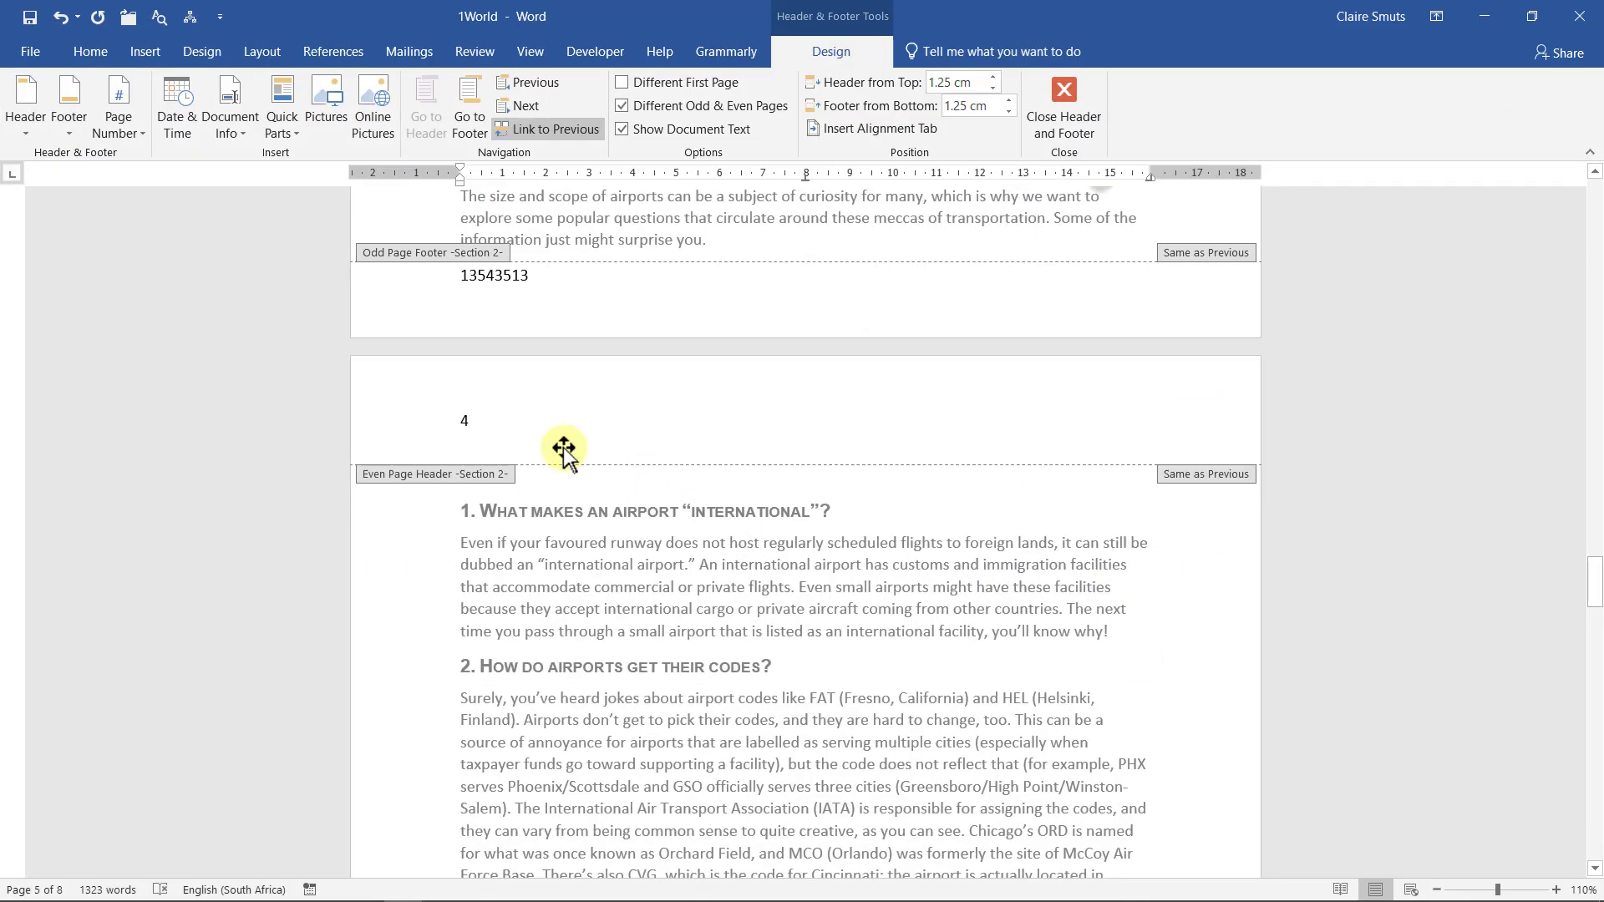
scroll(561, 448, "up", 15)
scroll(1000, 418, "up", 15)
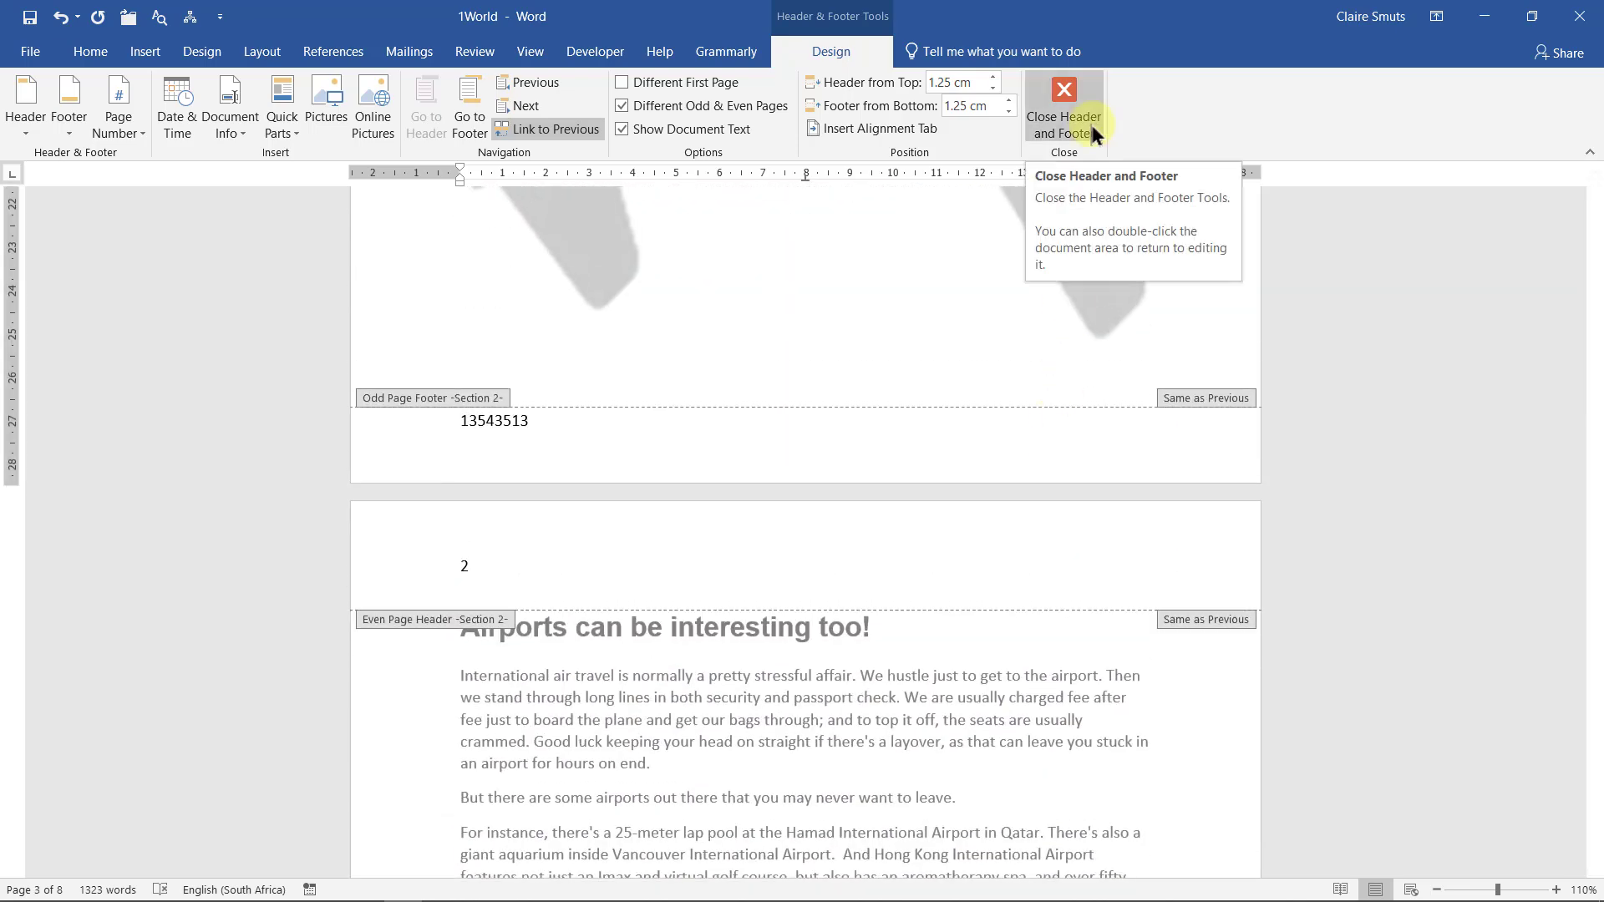
scroll(1089, 121, "up", 12)
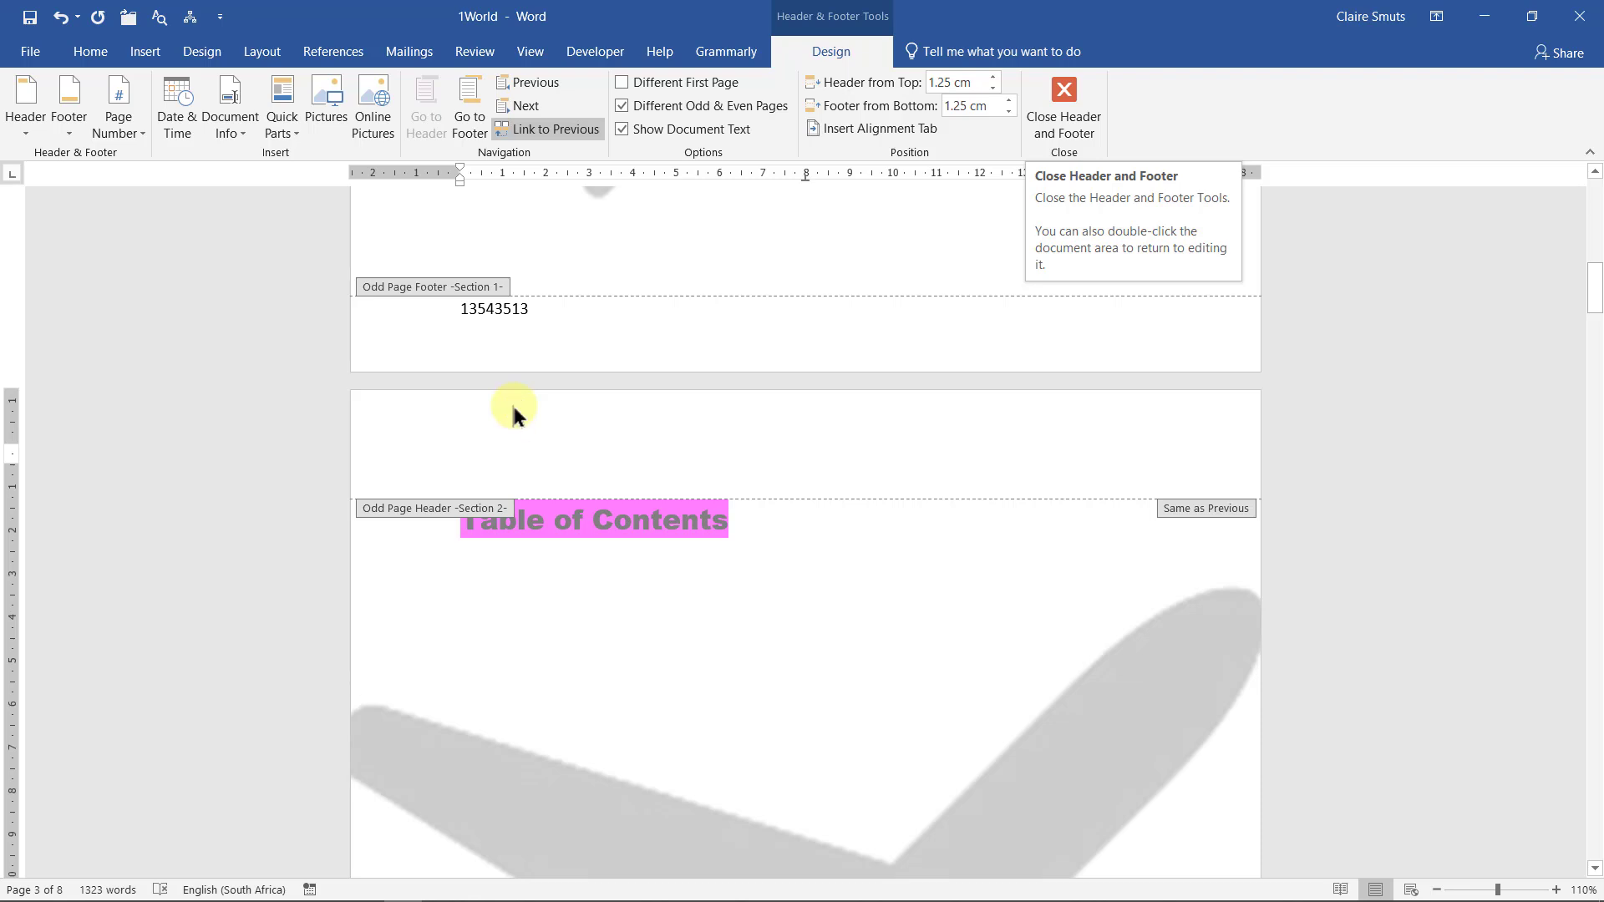
left_click(513, 414)
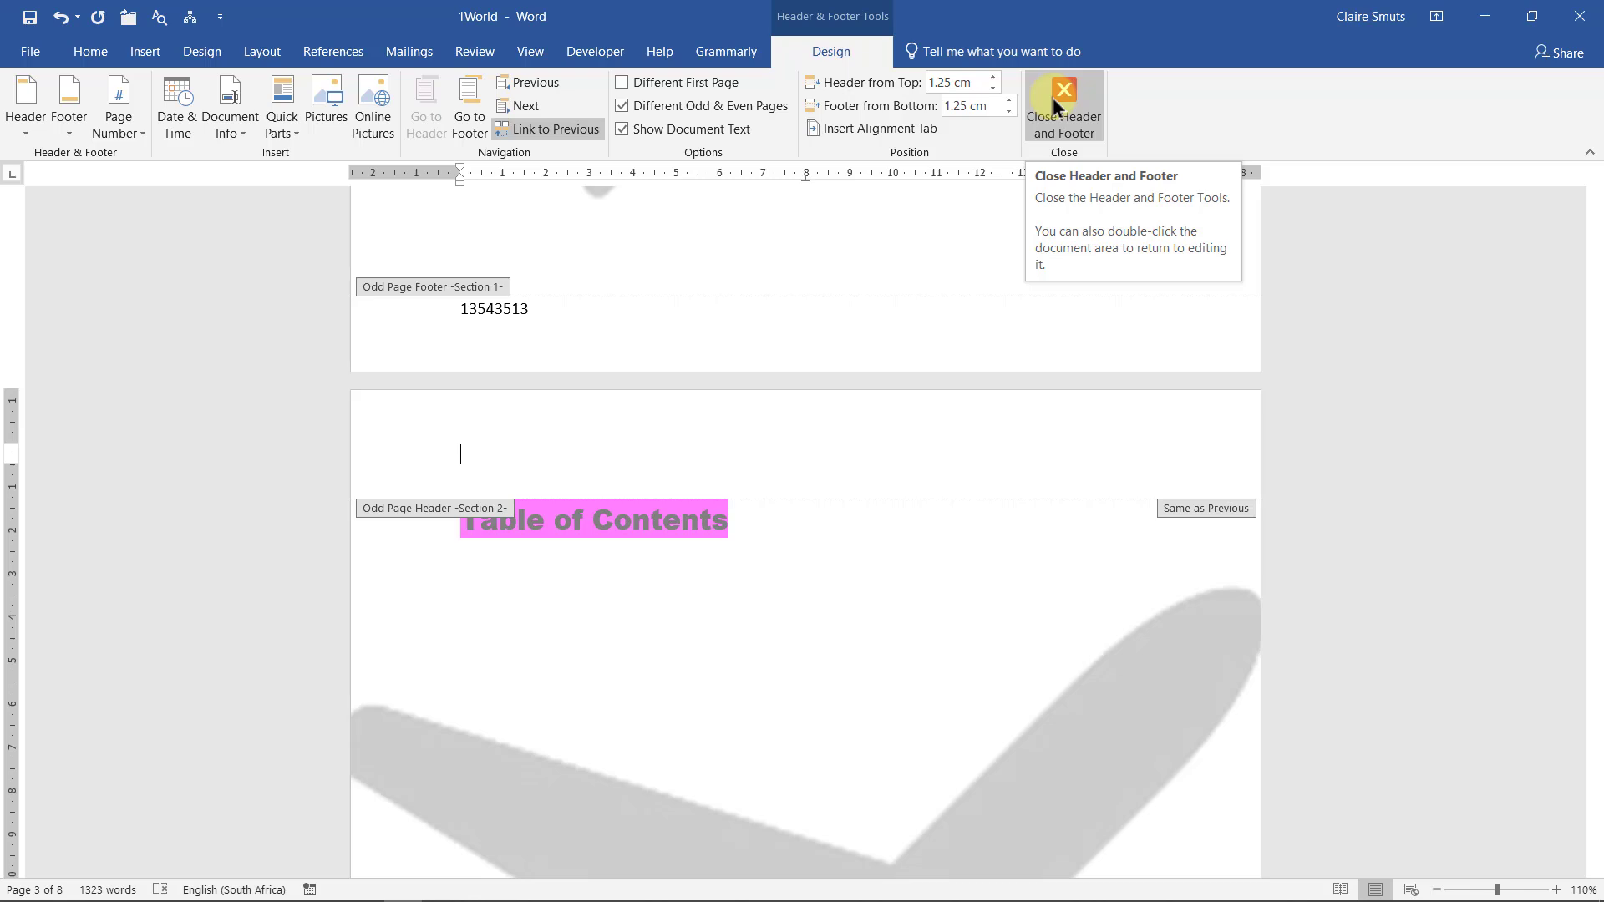
left_click(1051, 93)
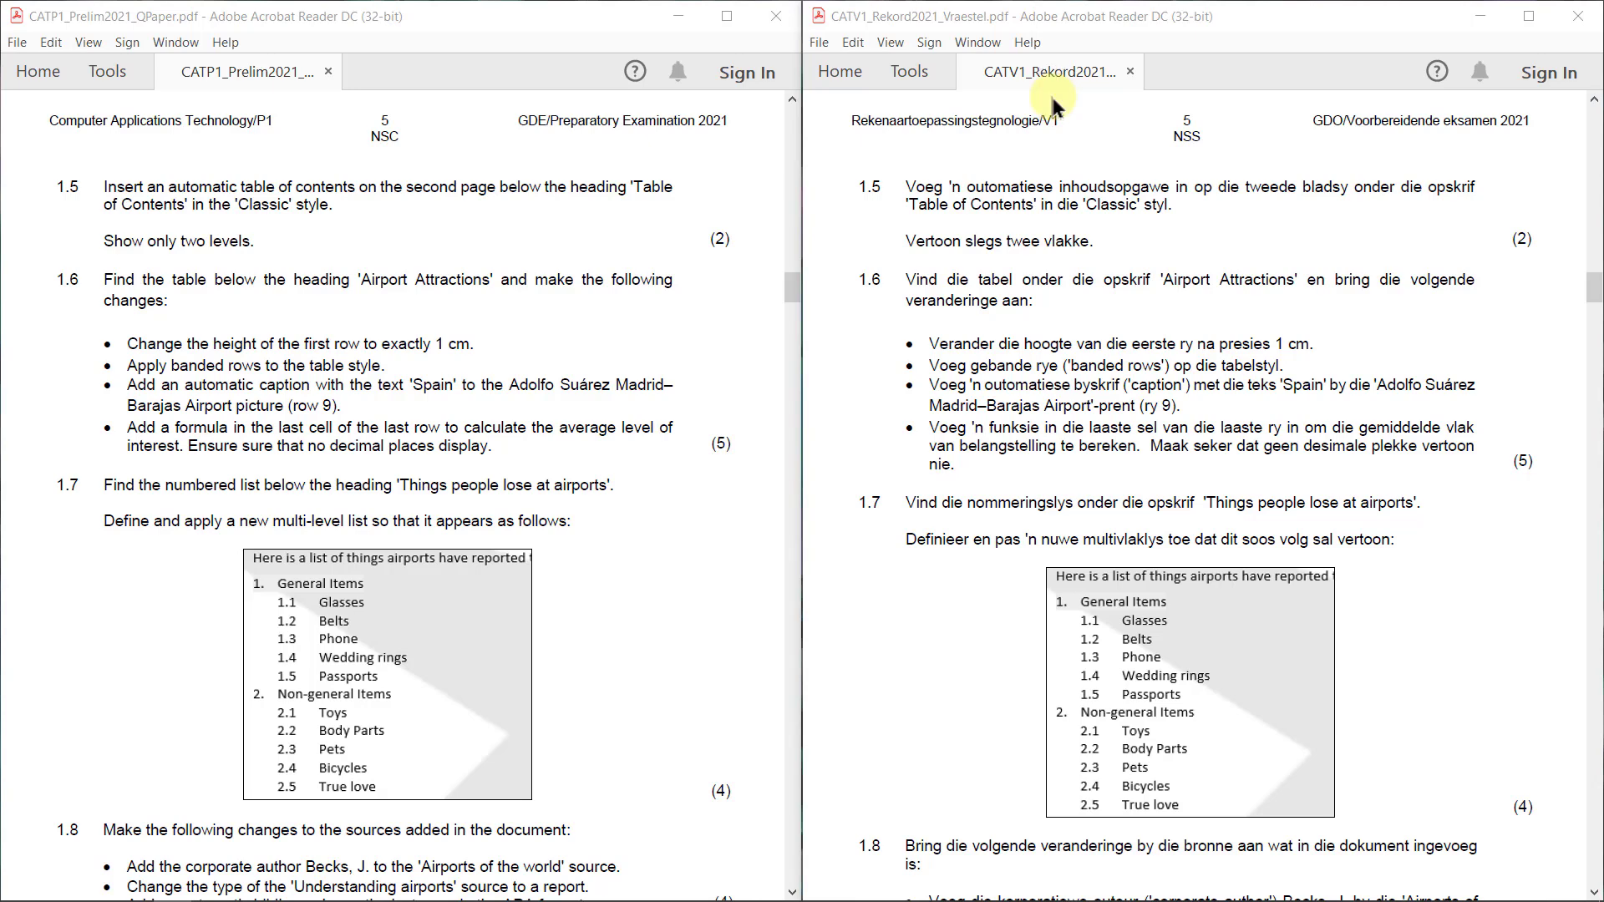
key("alt+Tab")
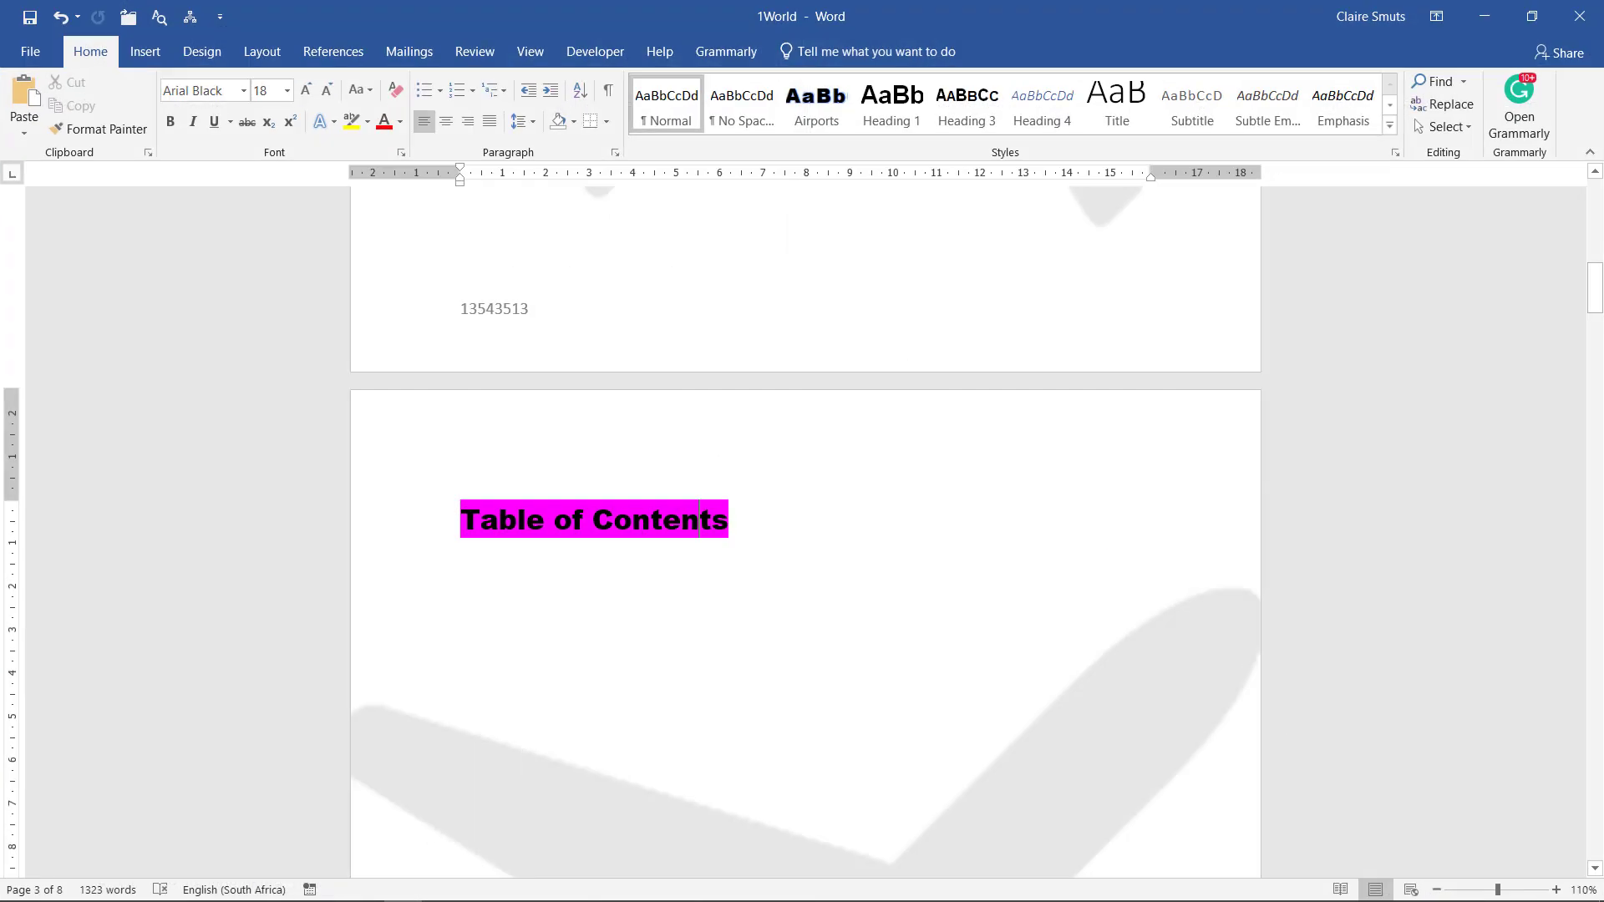
Place the caret on the empty line below the Table of Contents heading, using formatting marks to locate it
left_click(611, 94)
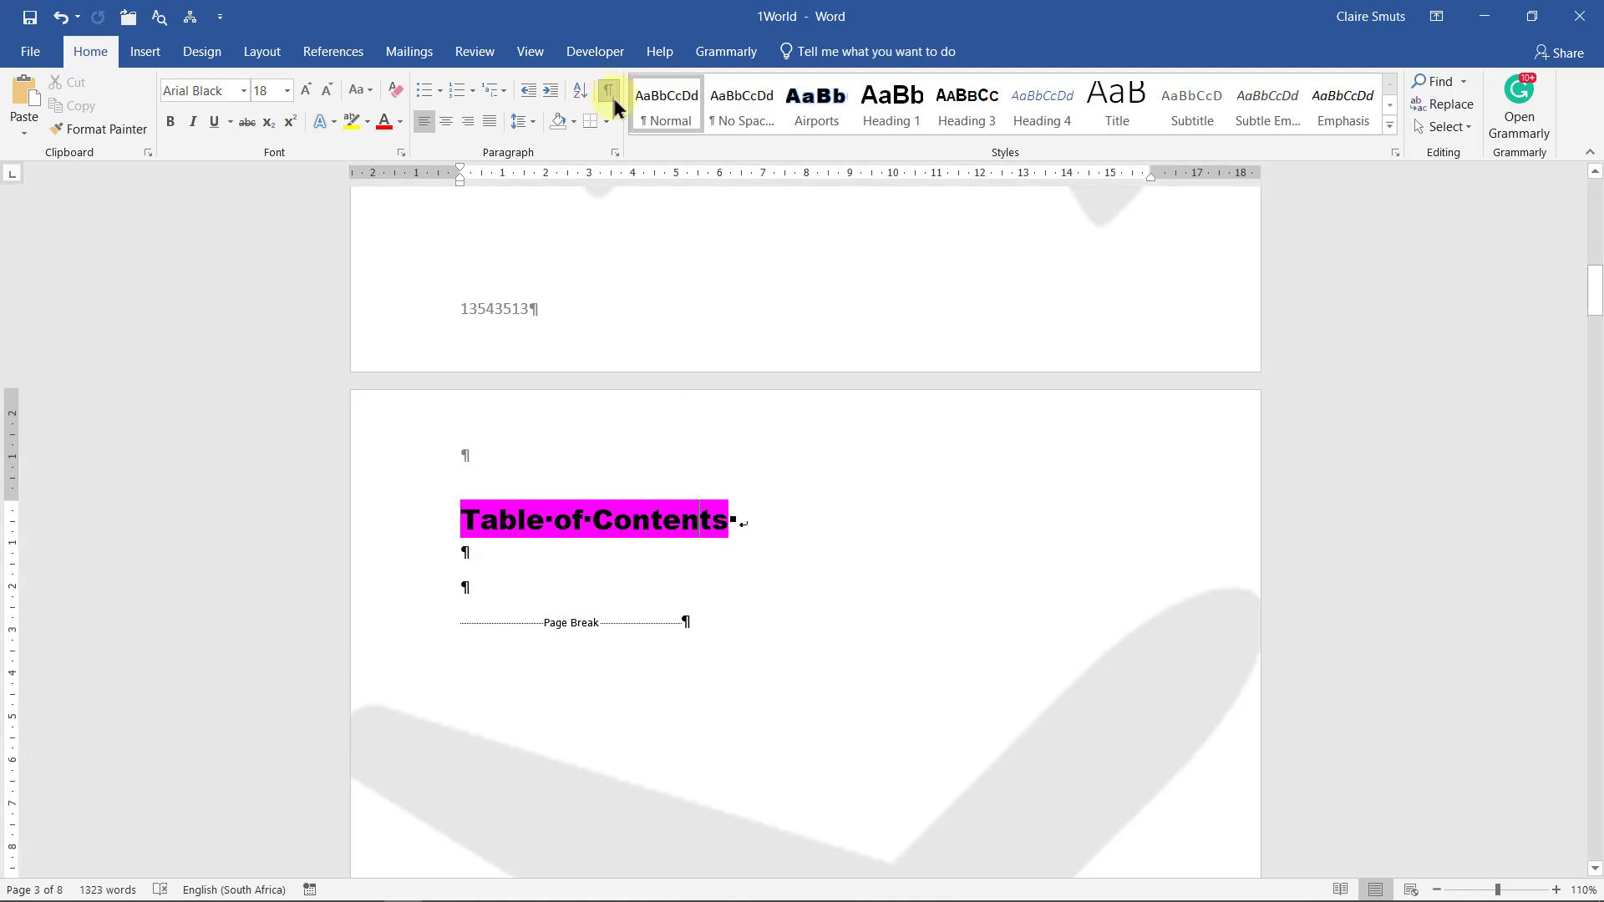
left_click(715, 628)
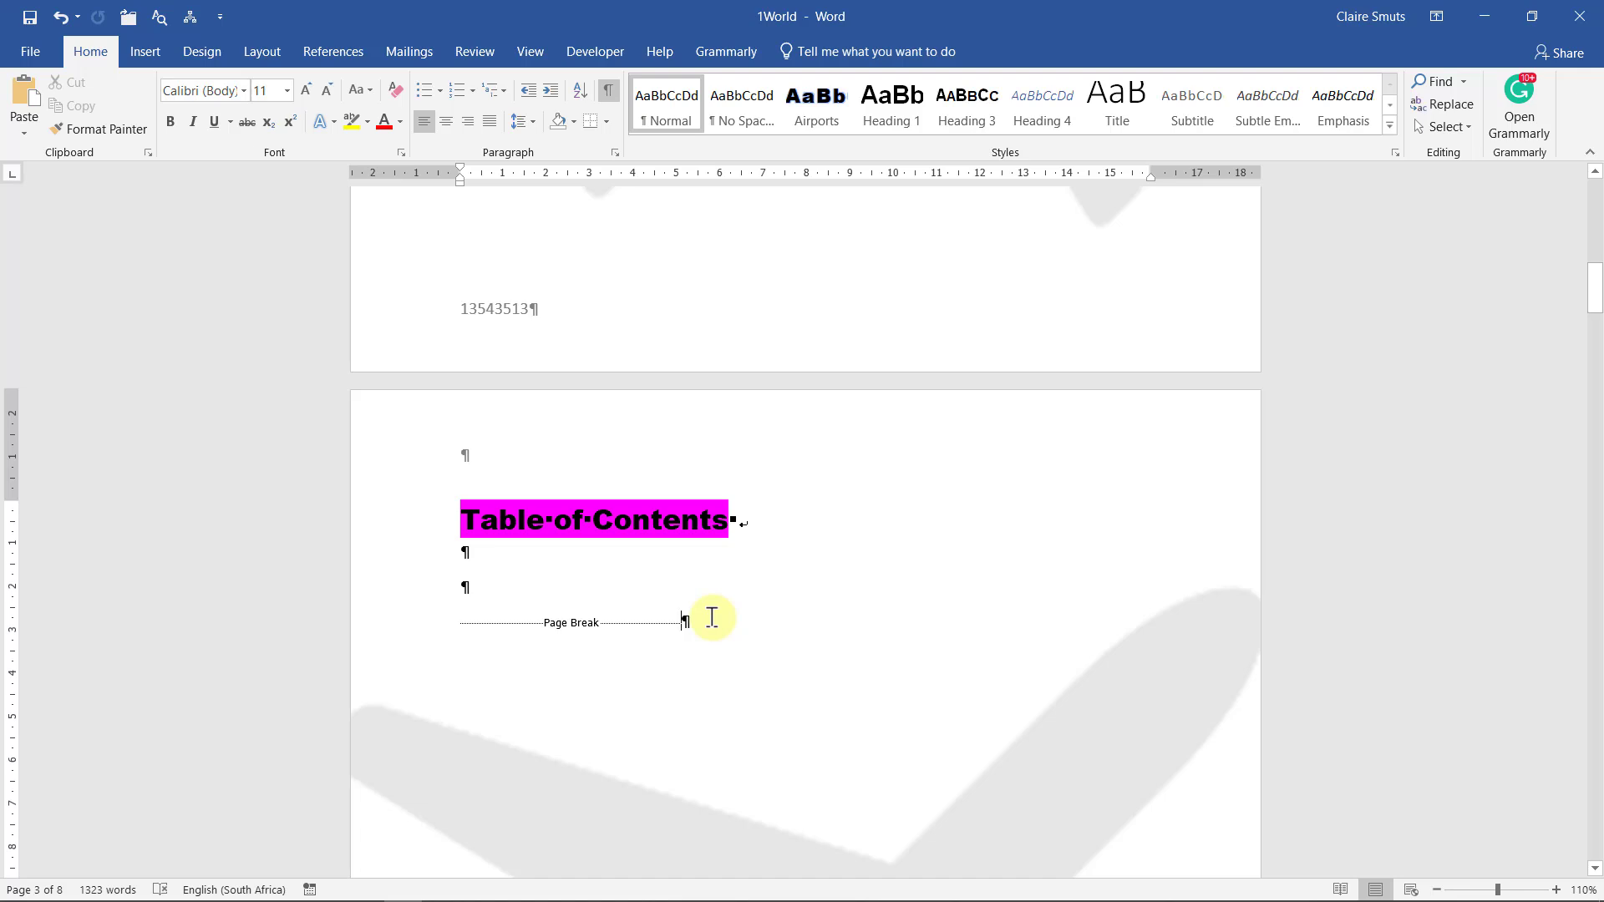
left_click(521, 567)
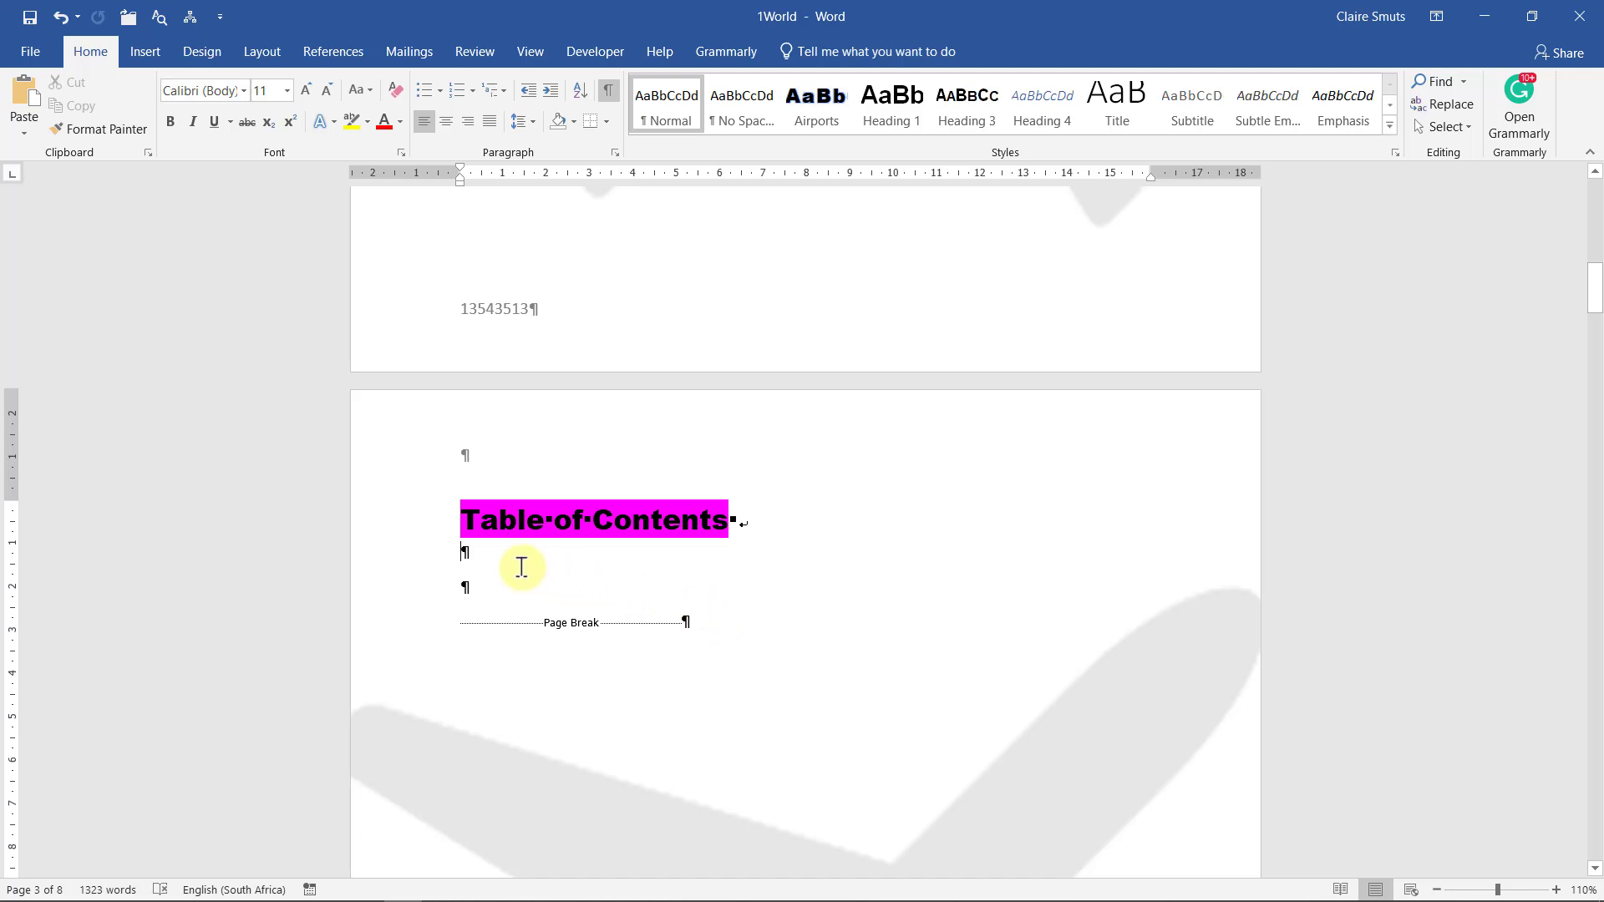
left_click(608, 91)
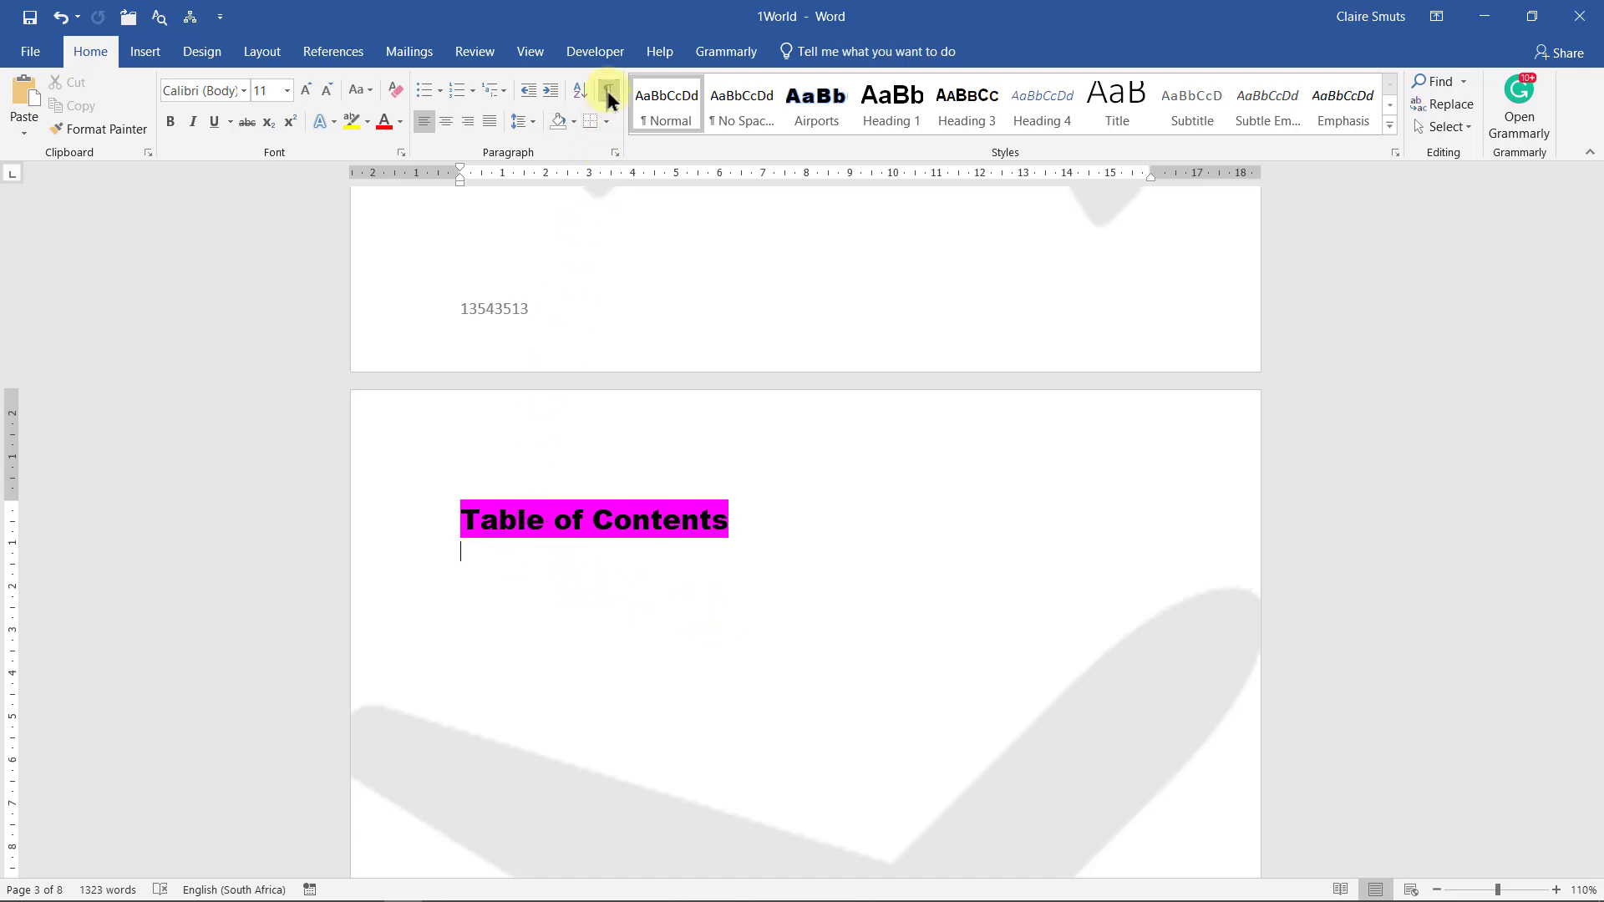
Browse the table of contents layouts on the References tab
left_click(334, 52)
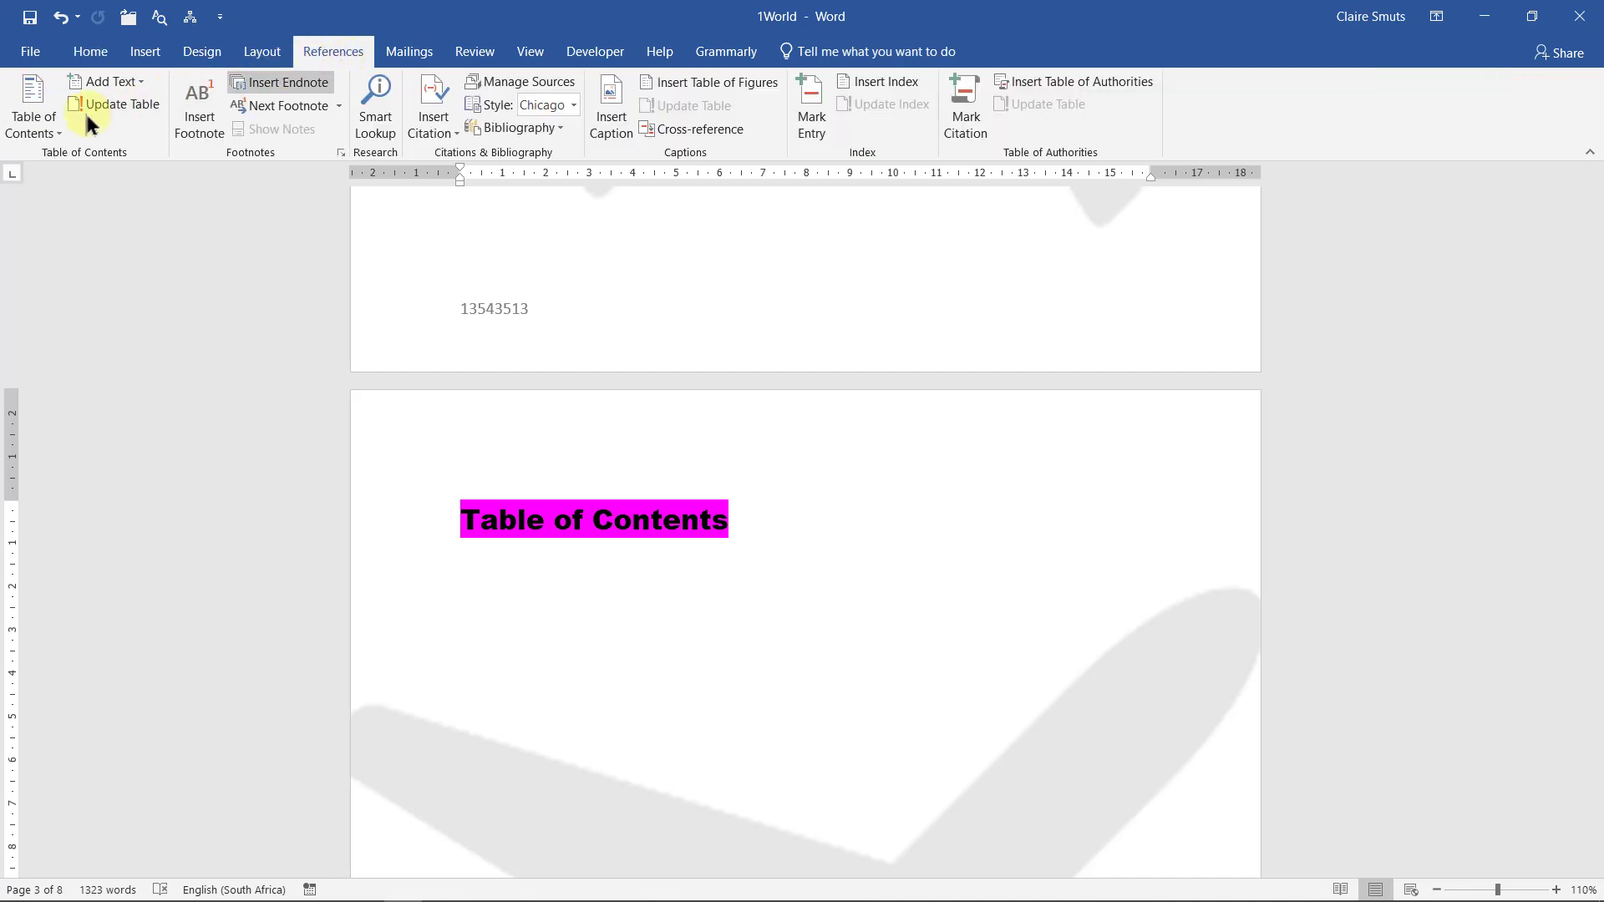
left_click(49, 121)
key("Down")
key("Down")
key("Down")
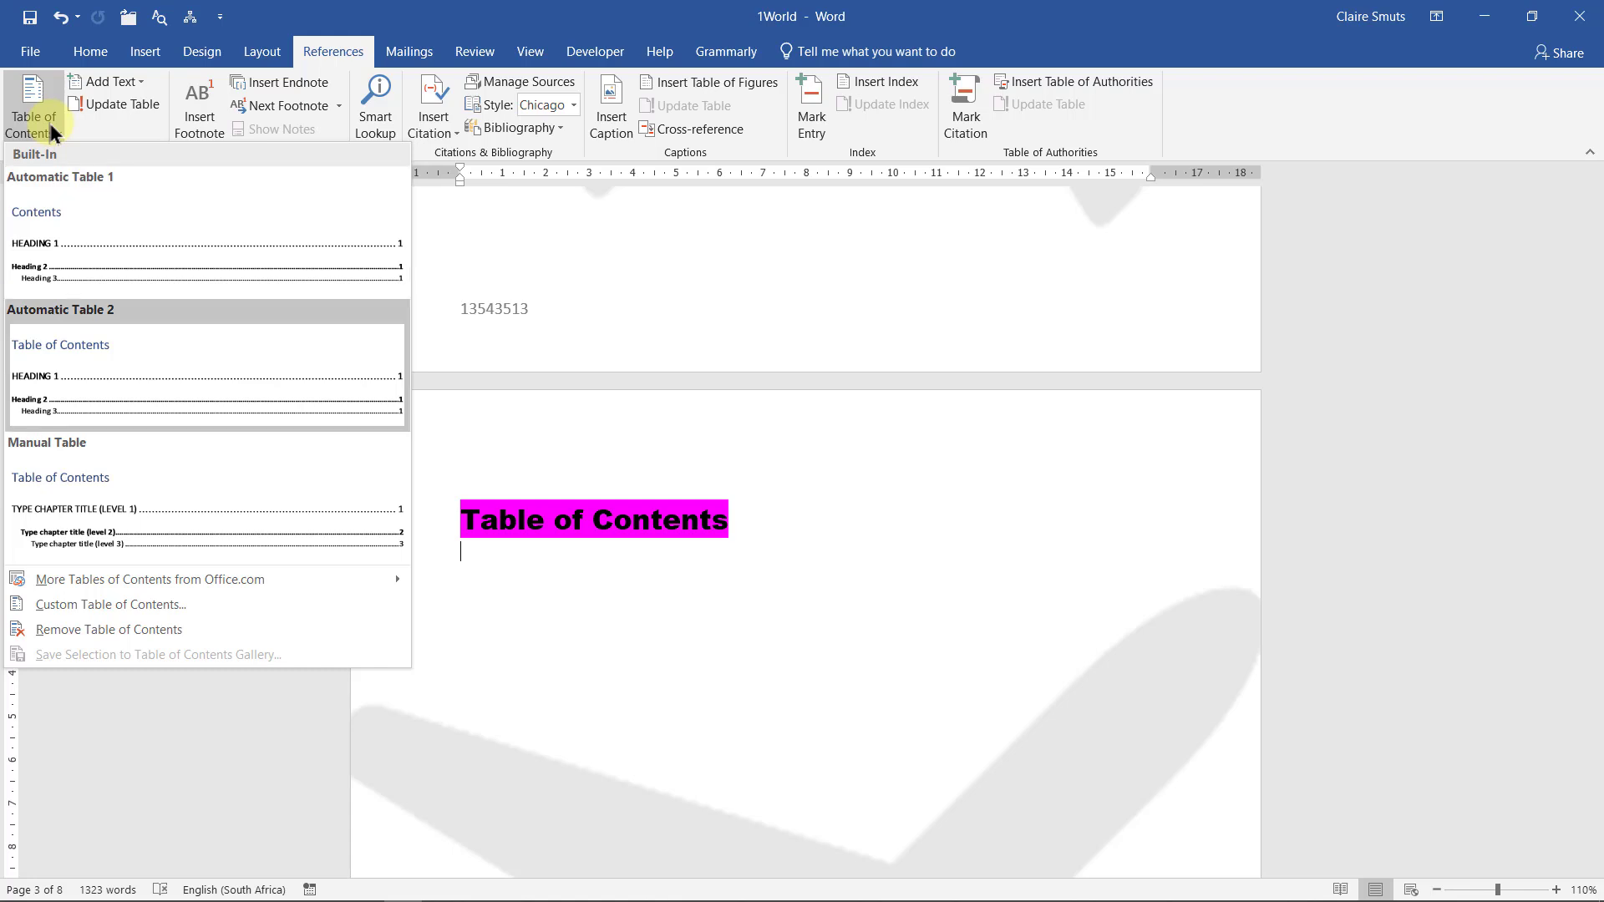
key("Up")
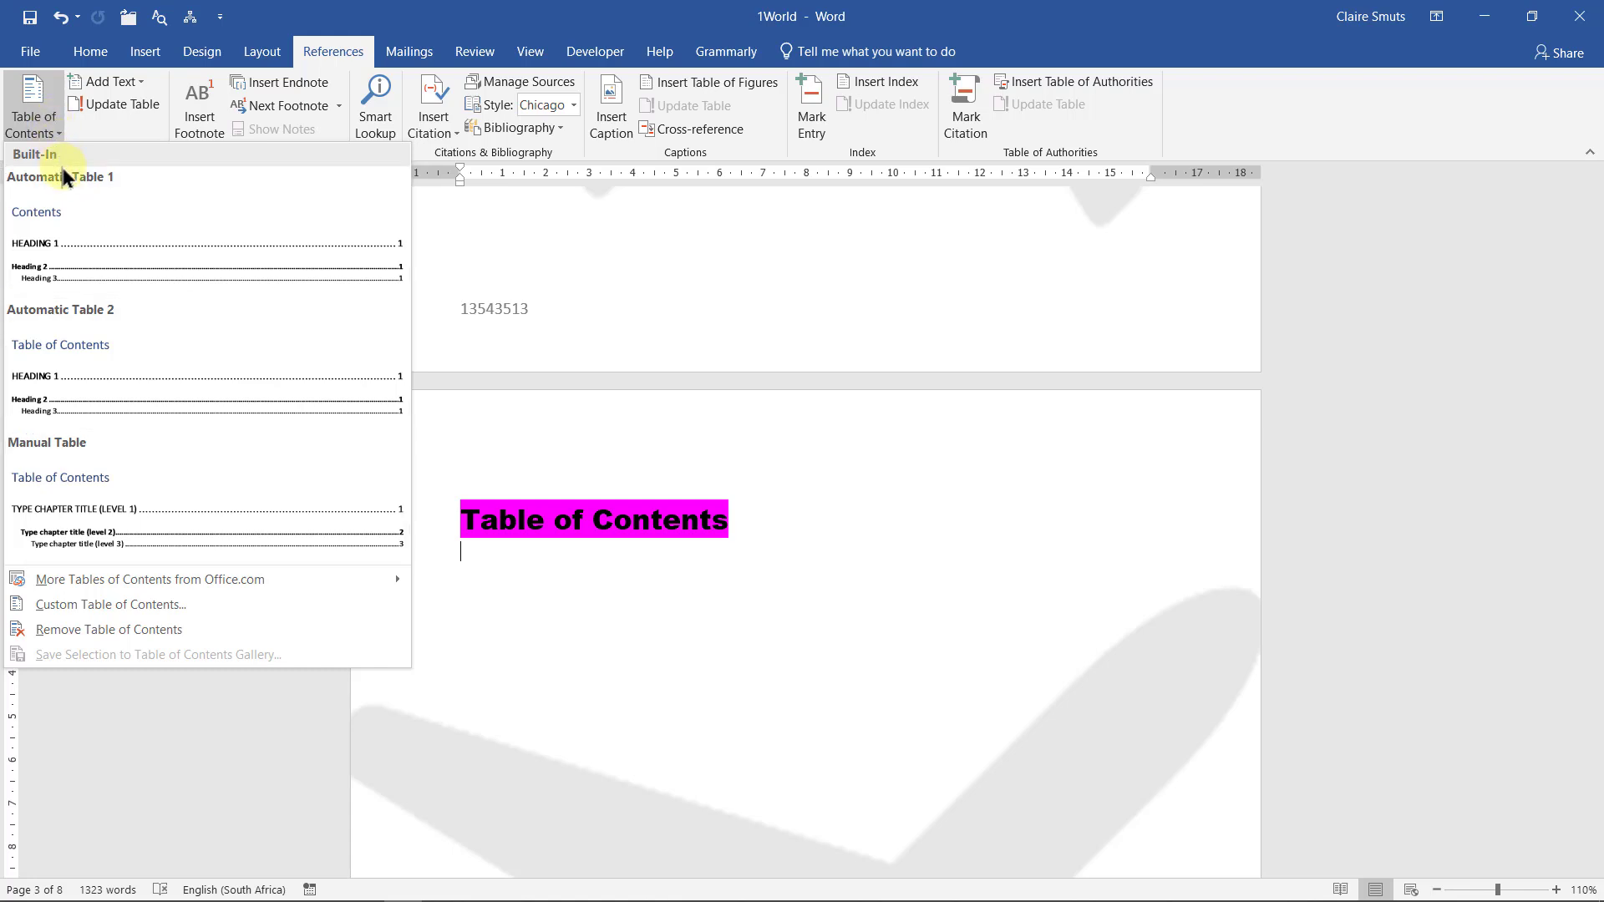
left_click(28, 132)
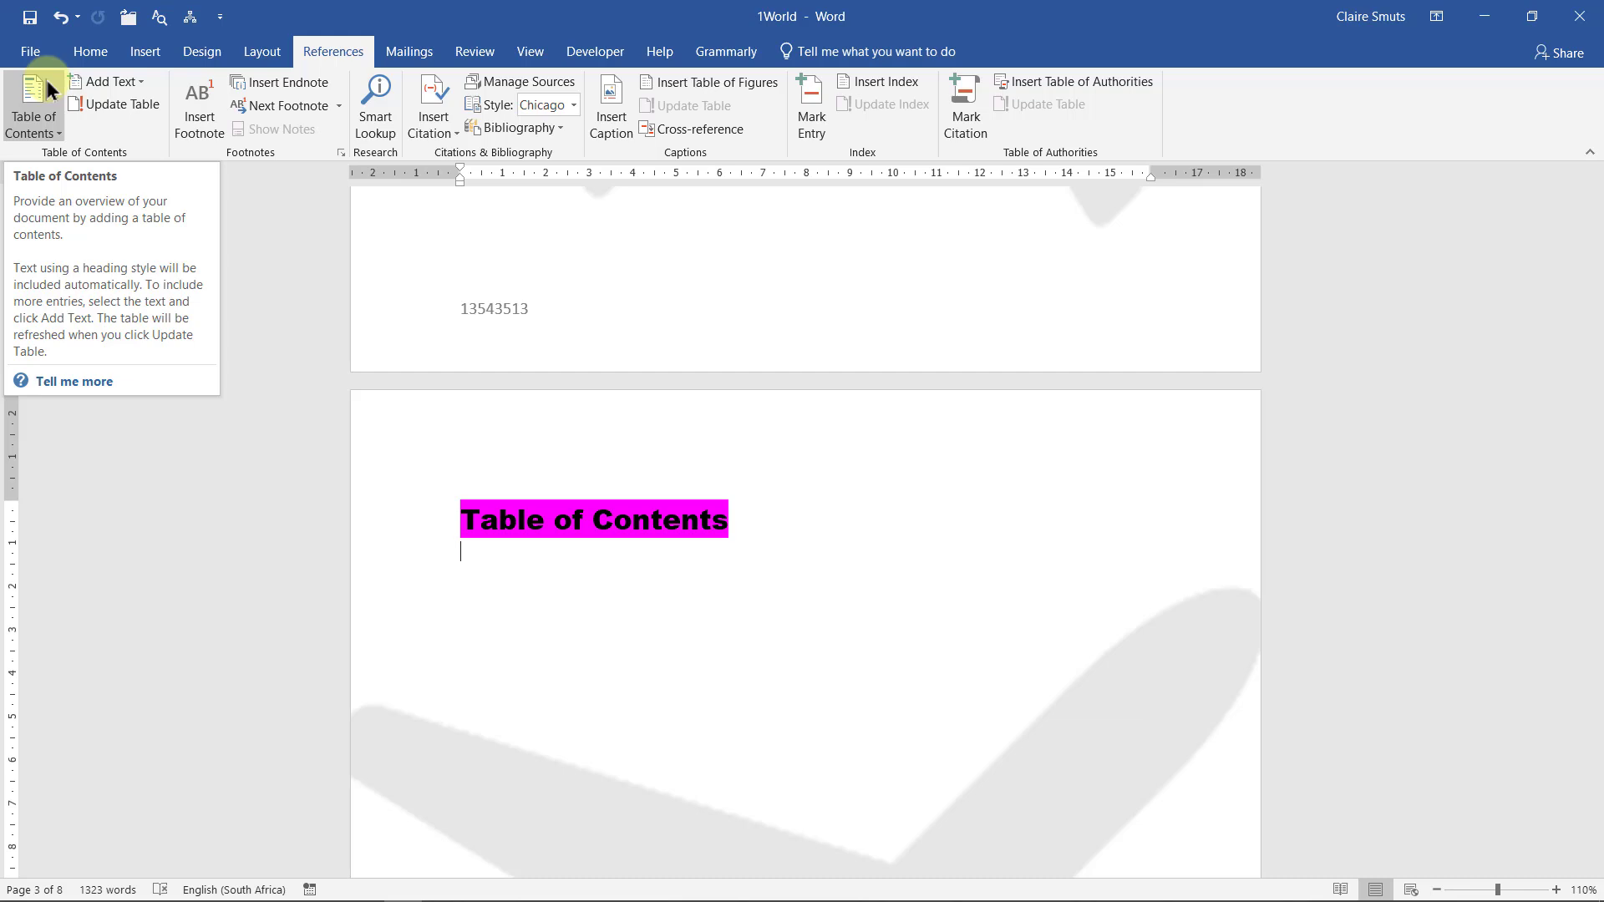
left_click(46, 82)
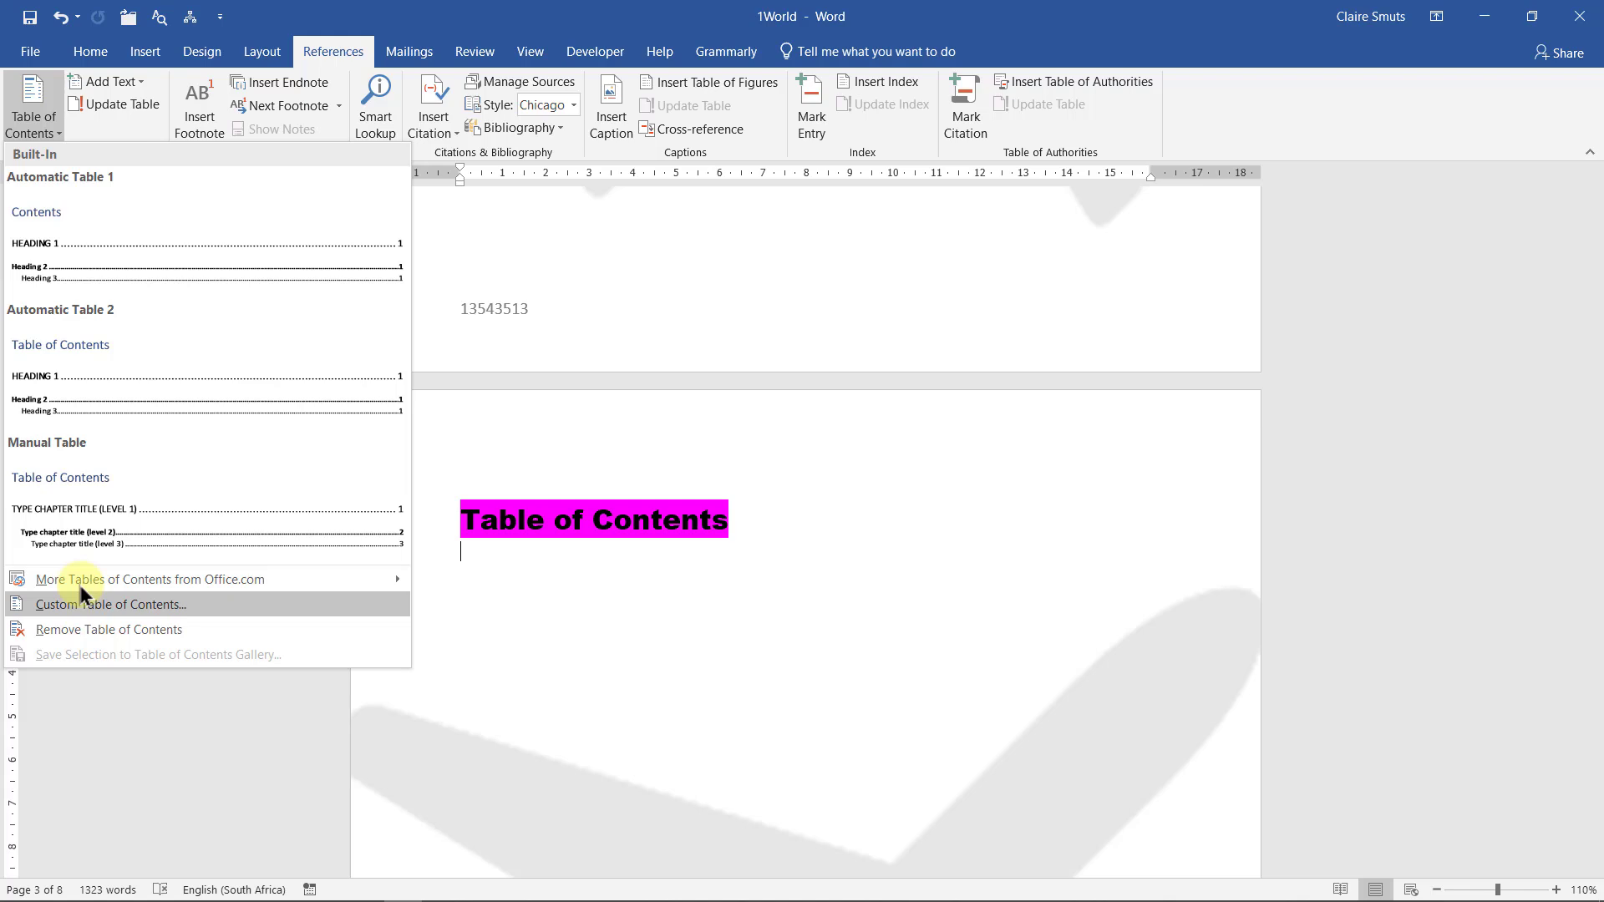
key("Home")
key("Down")
key("Down")
key("Up")
key("Up")
key("Down")
key("Down")
Insert a custom table of contents in Classic format showing 2 levels
left_click(77, 604)
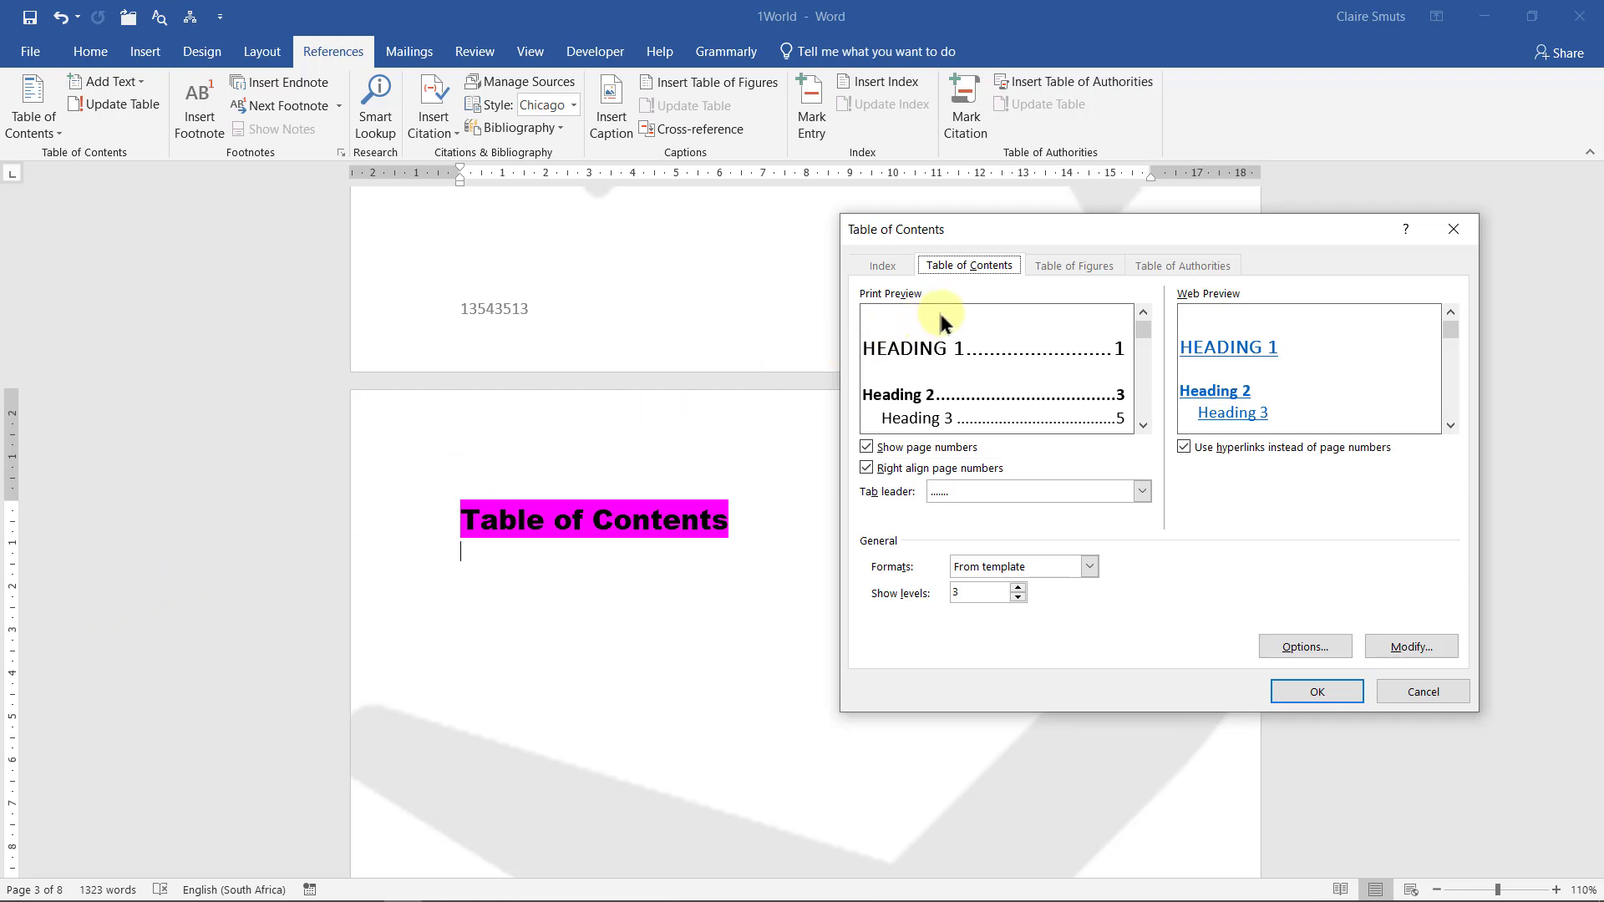
left_click(1088, 566)
left_click(1033, 601)
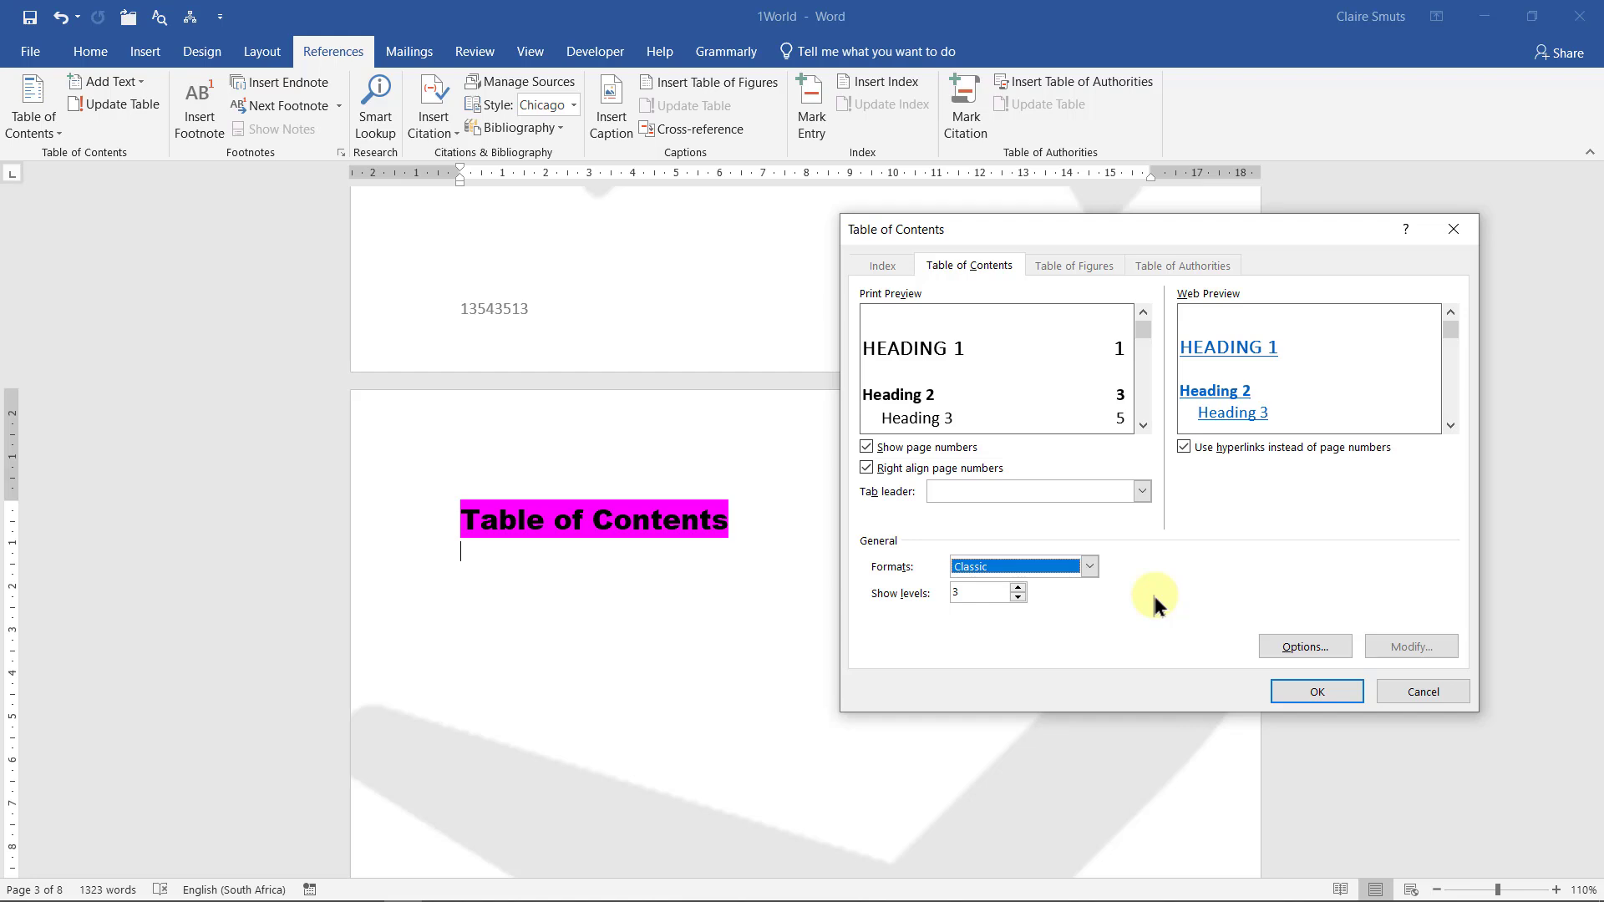
left_click(1018, 598)
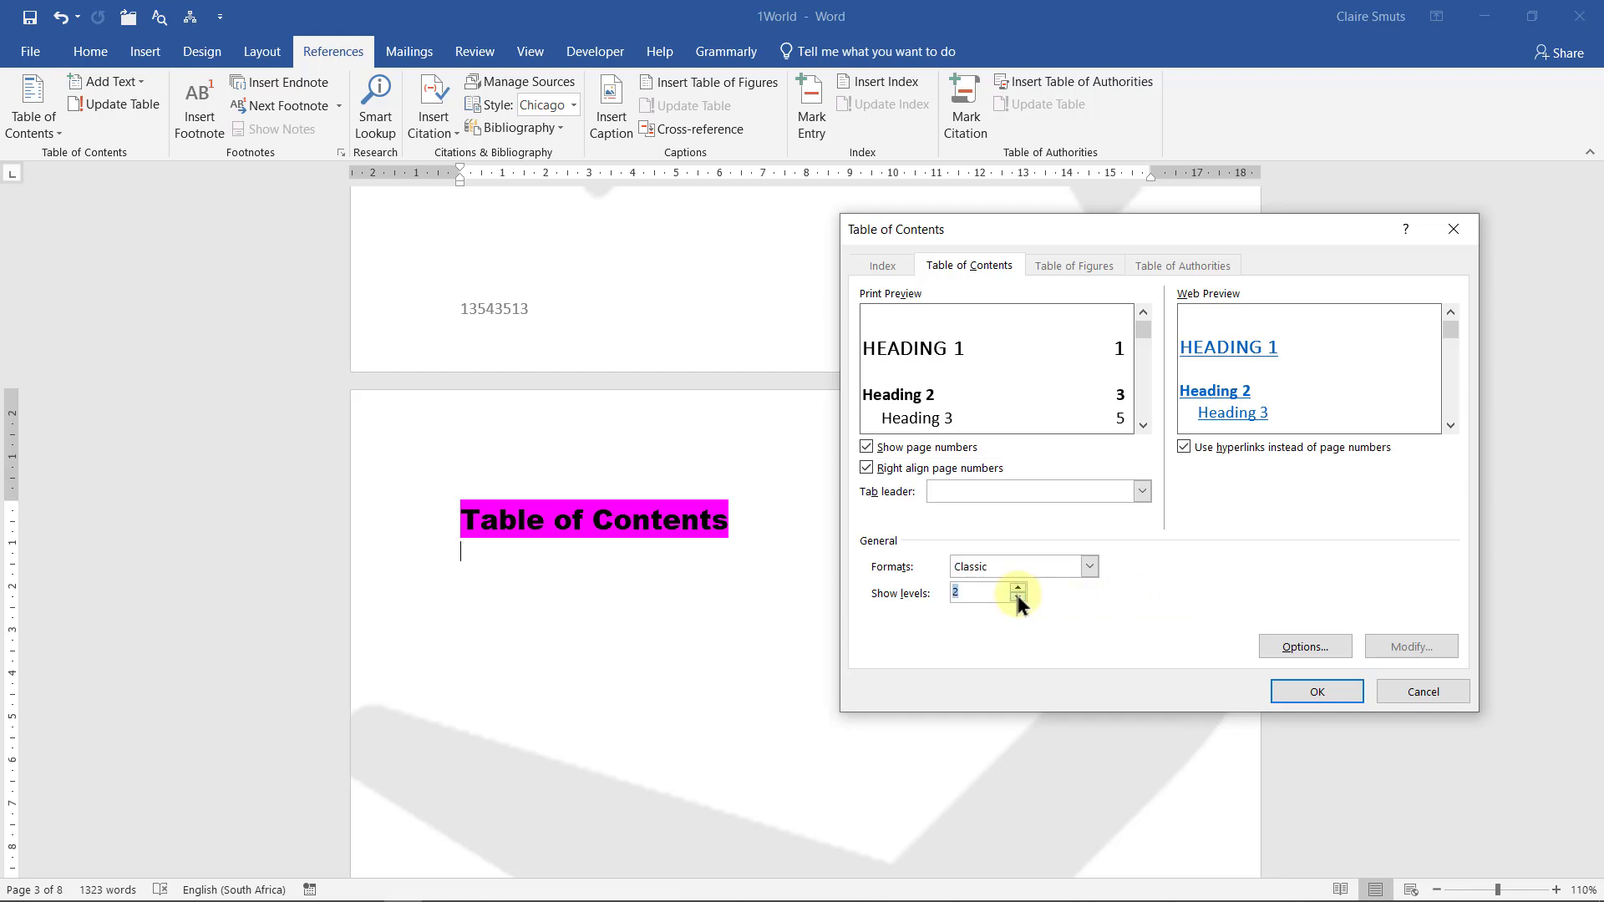
left_click(986, 558)
left_click(1129, 599)
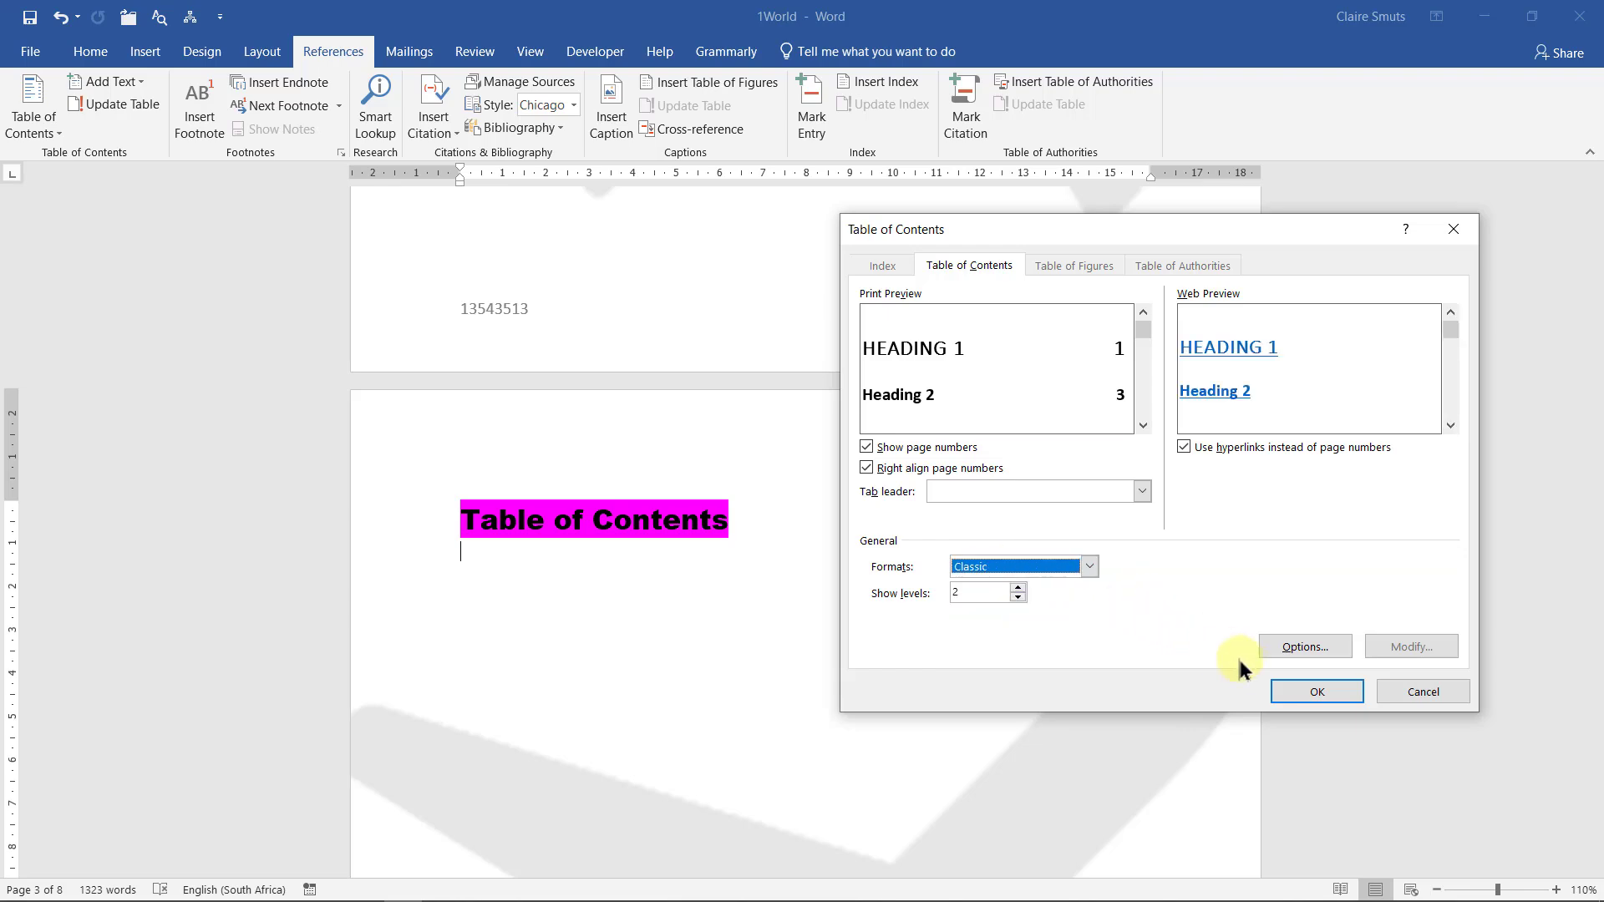
left_click(1282, 687)
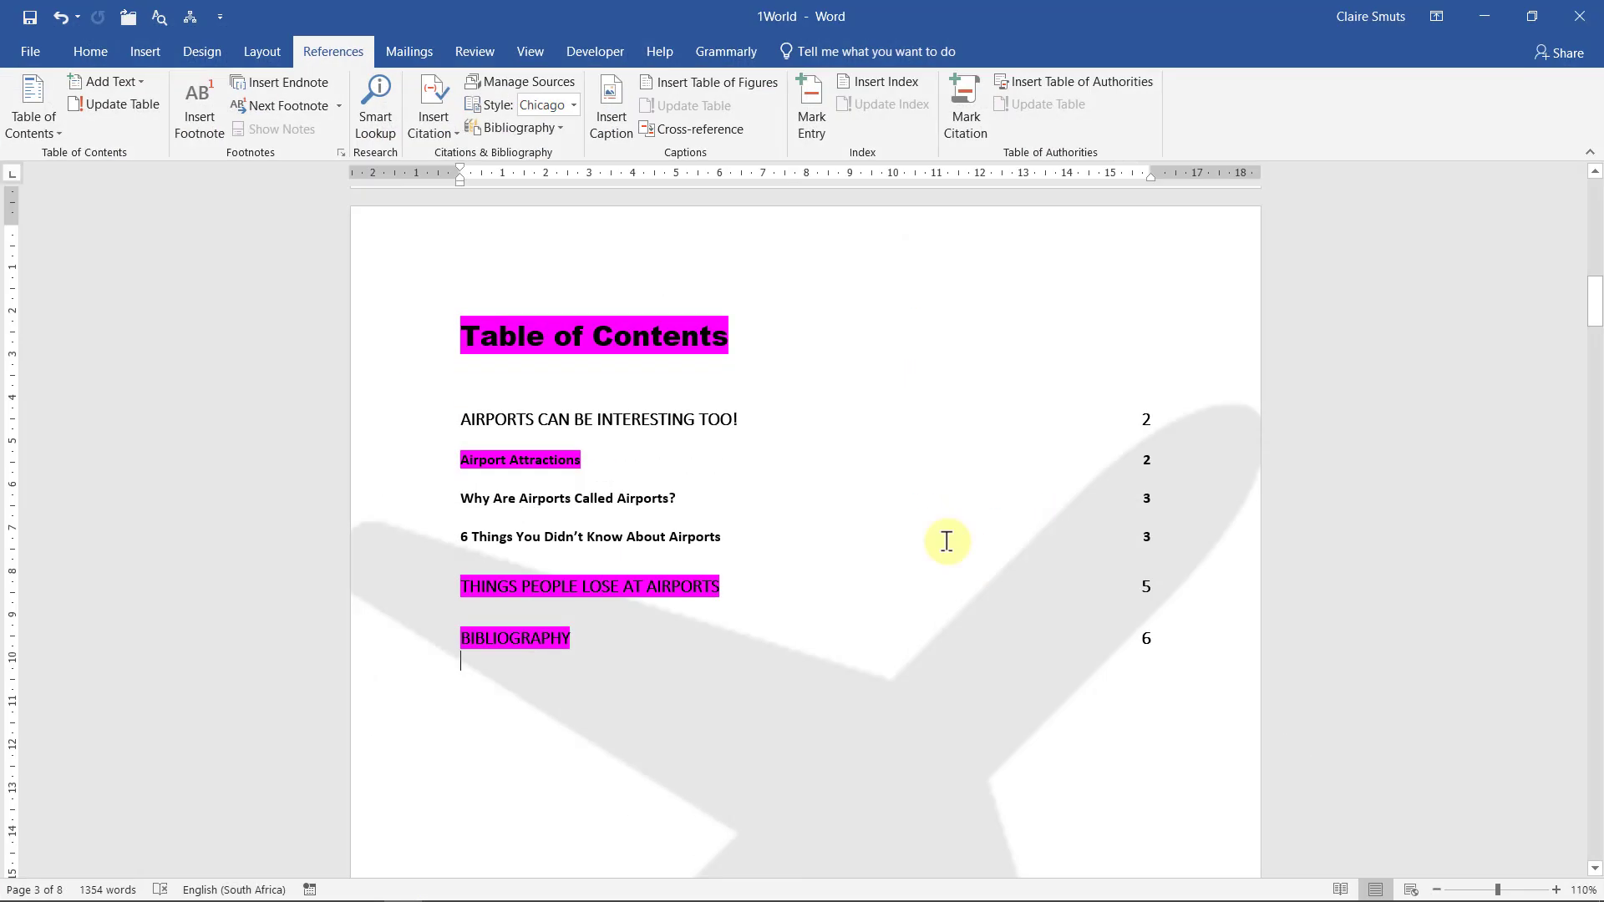
scroll(942, 541, "down", 15)
scroll(947, 552, "up", 1)
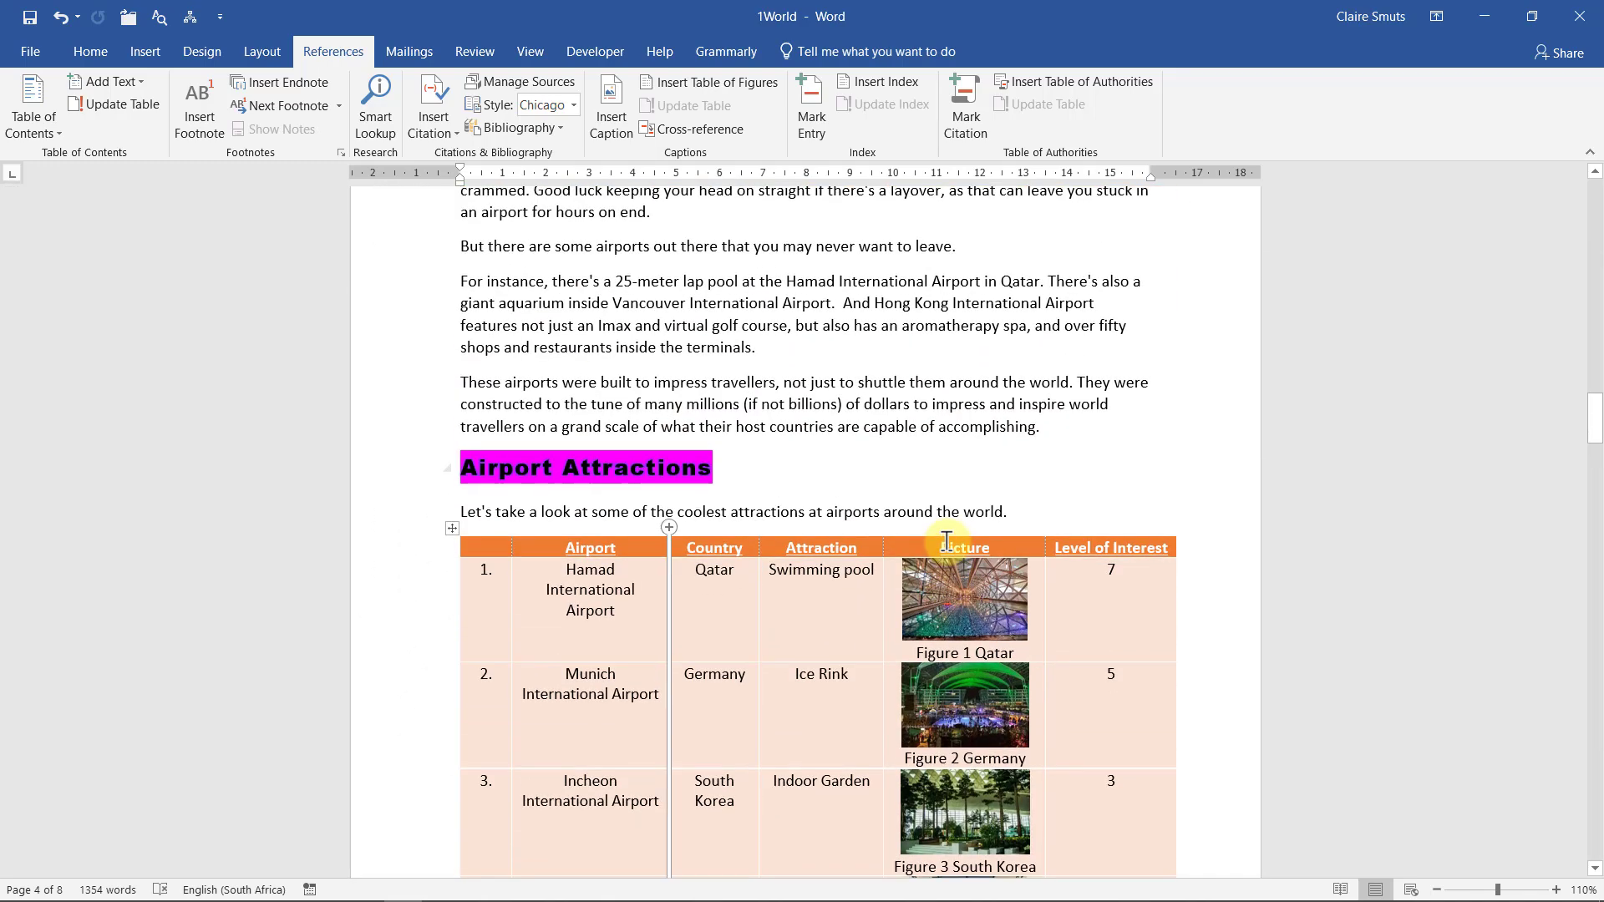
Select the Airport Attractions table's first row and set its height to 1 cm
left_click(484, 553)
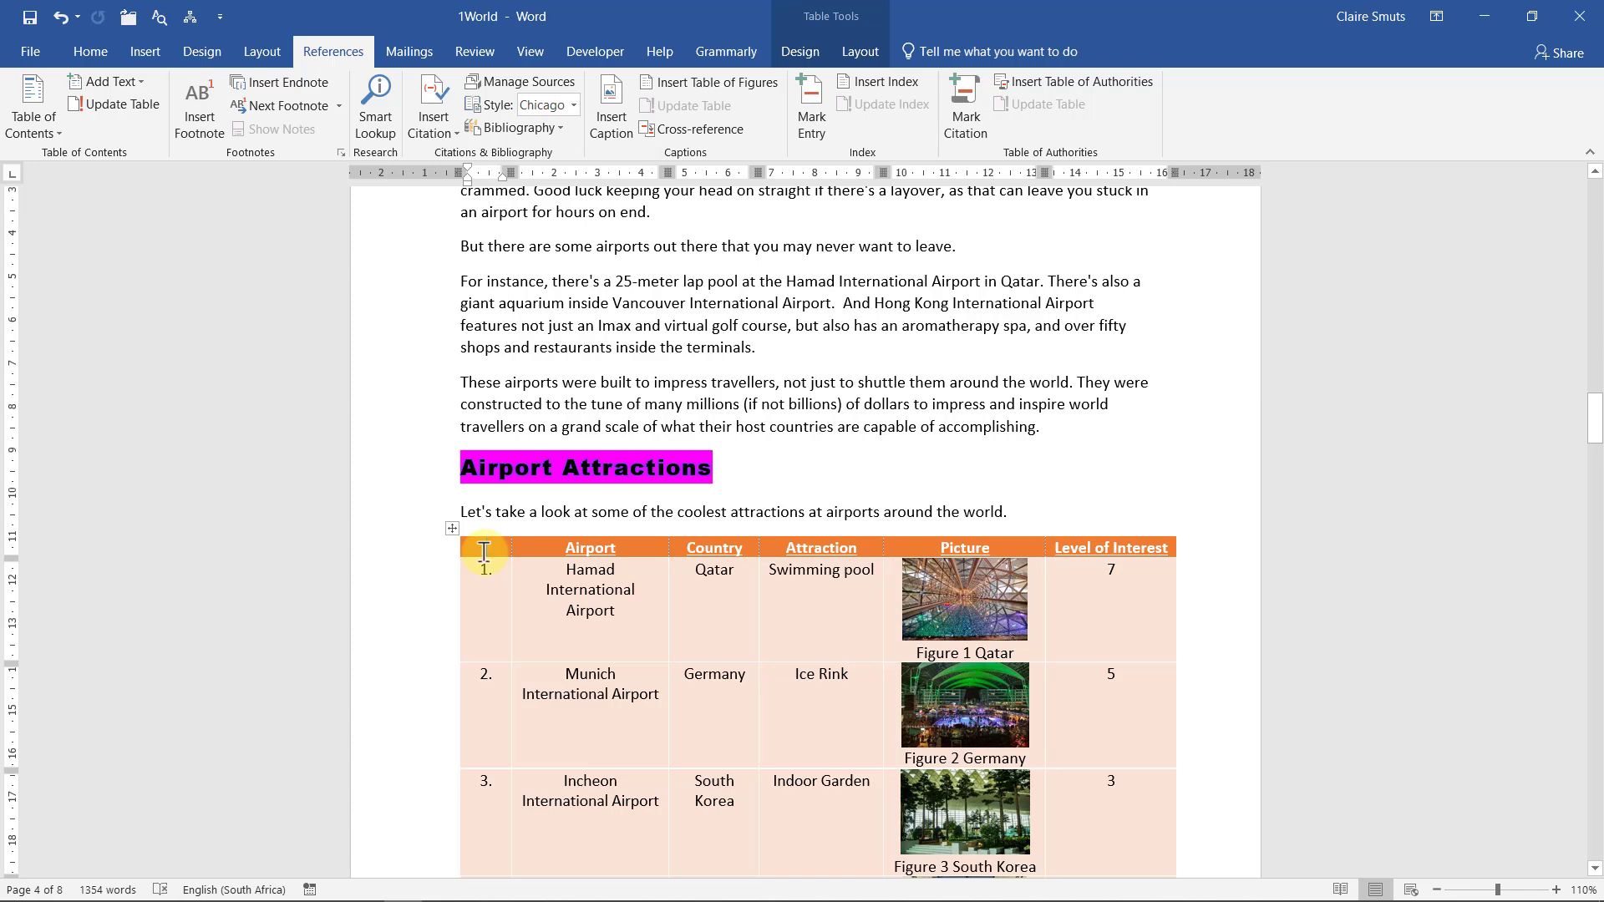
left_click(427, 558)
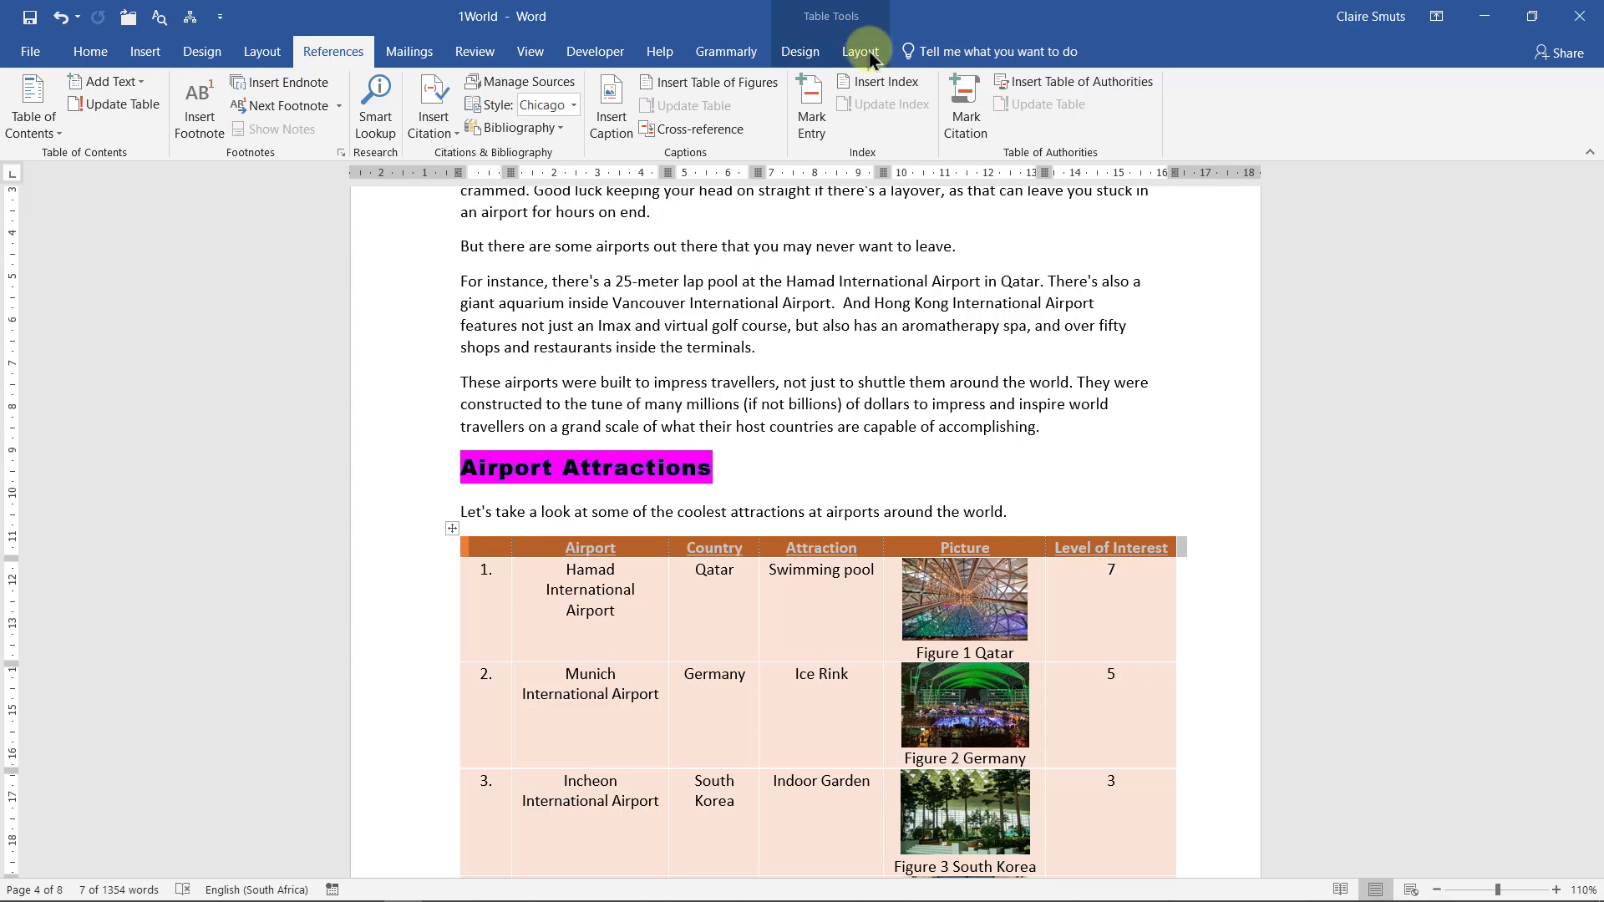
left_click(807, 60)
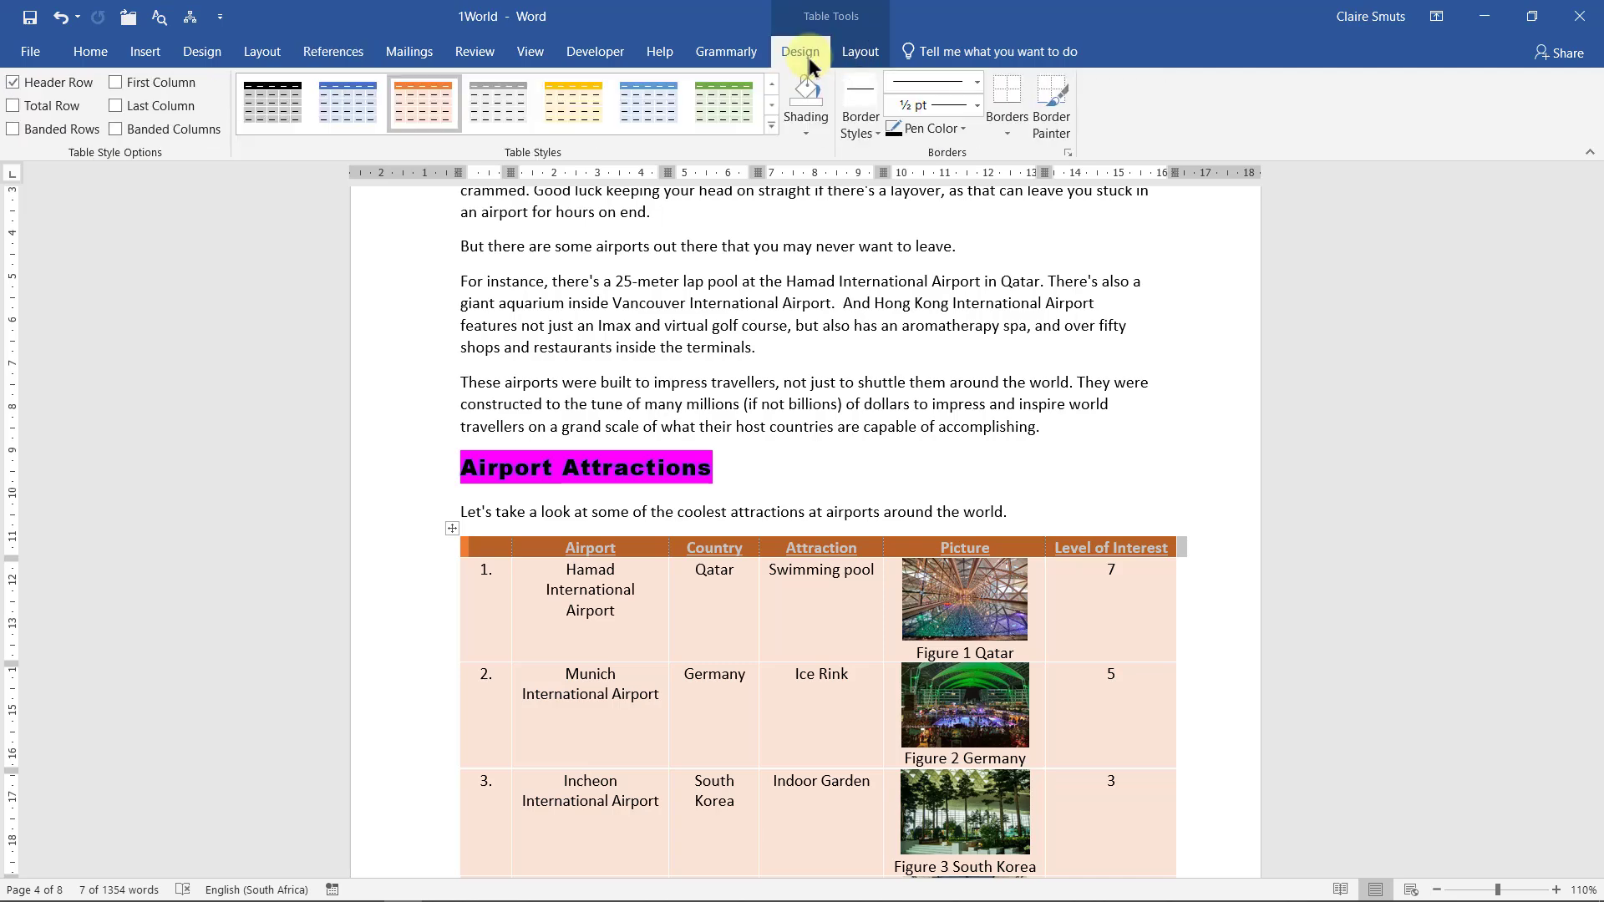
left_click(857, 50)
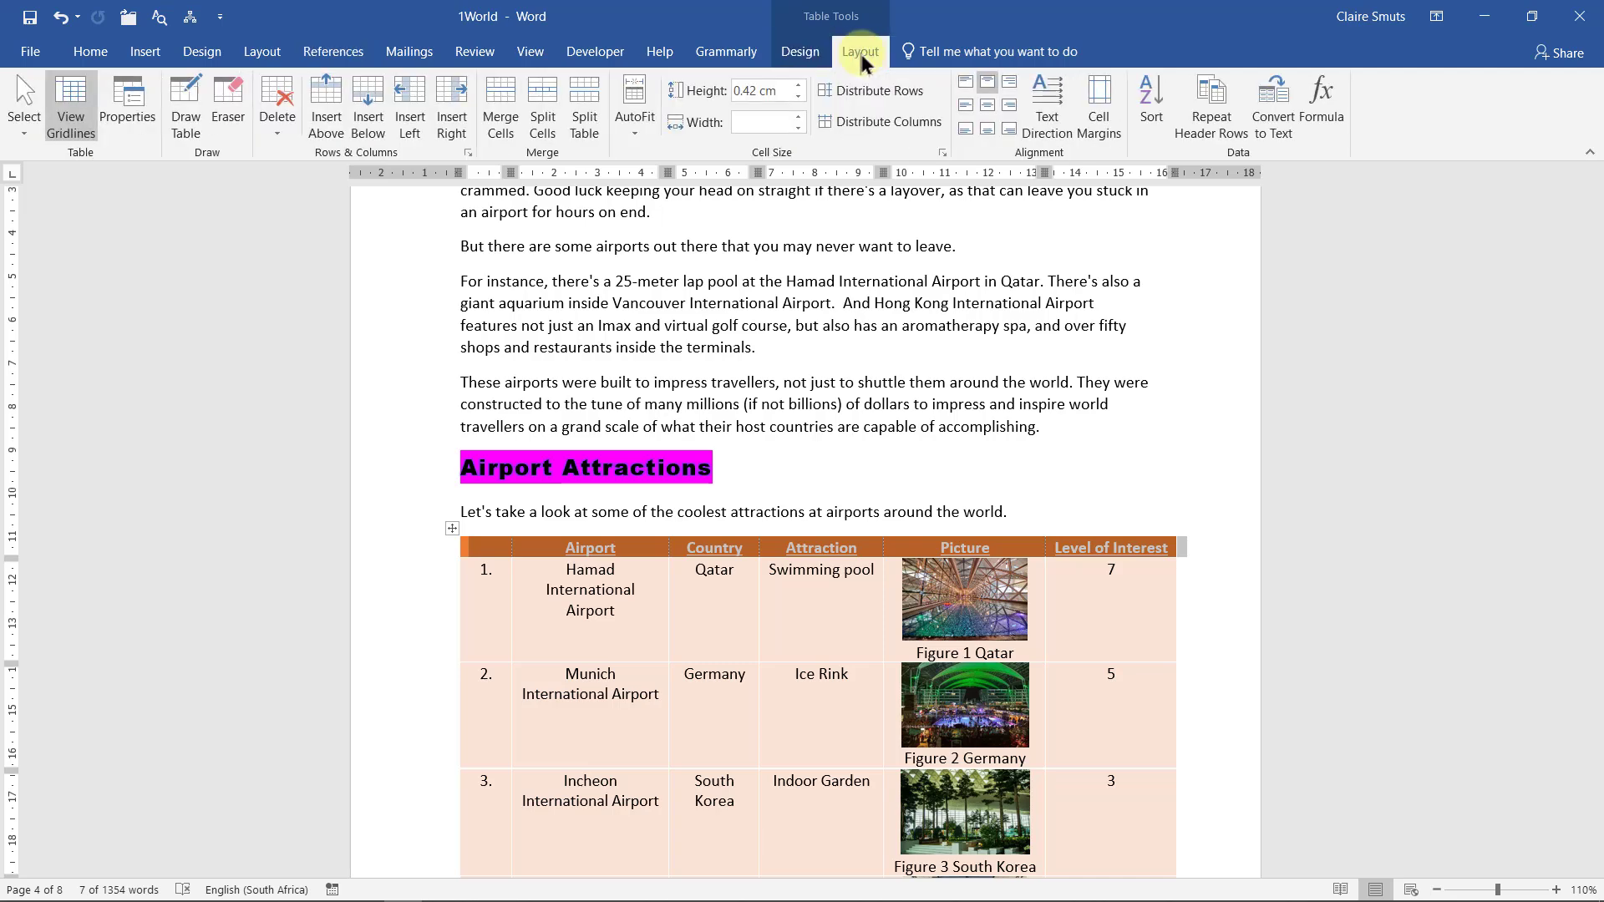
left_click(798, 86)
left_click(798, 86)
left_click(798, 86)
left_click(798, 86)
left_click(798, 86)
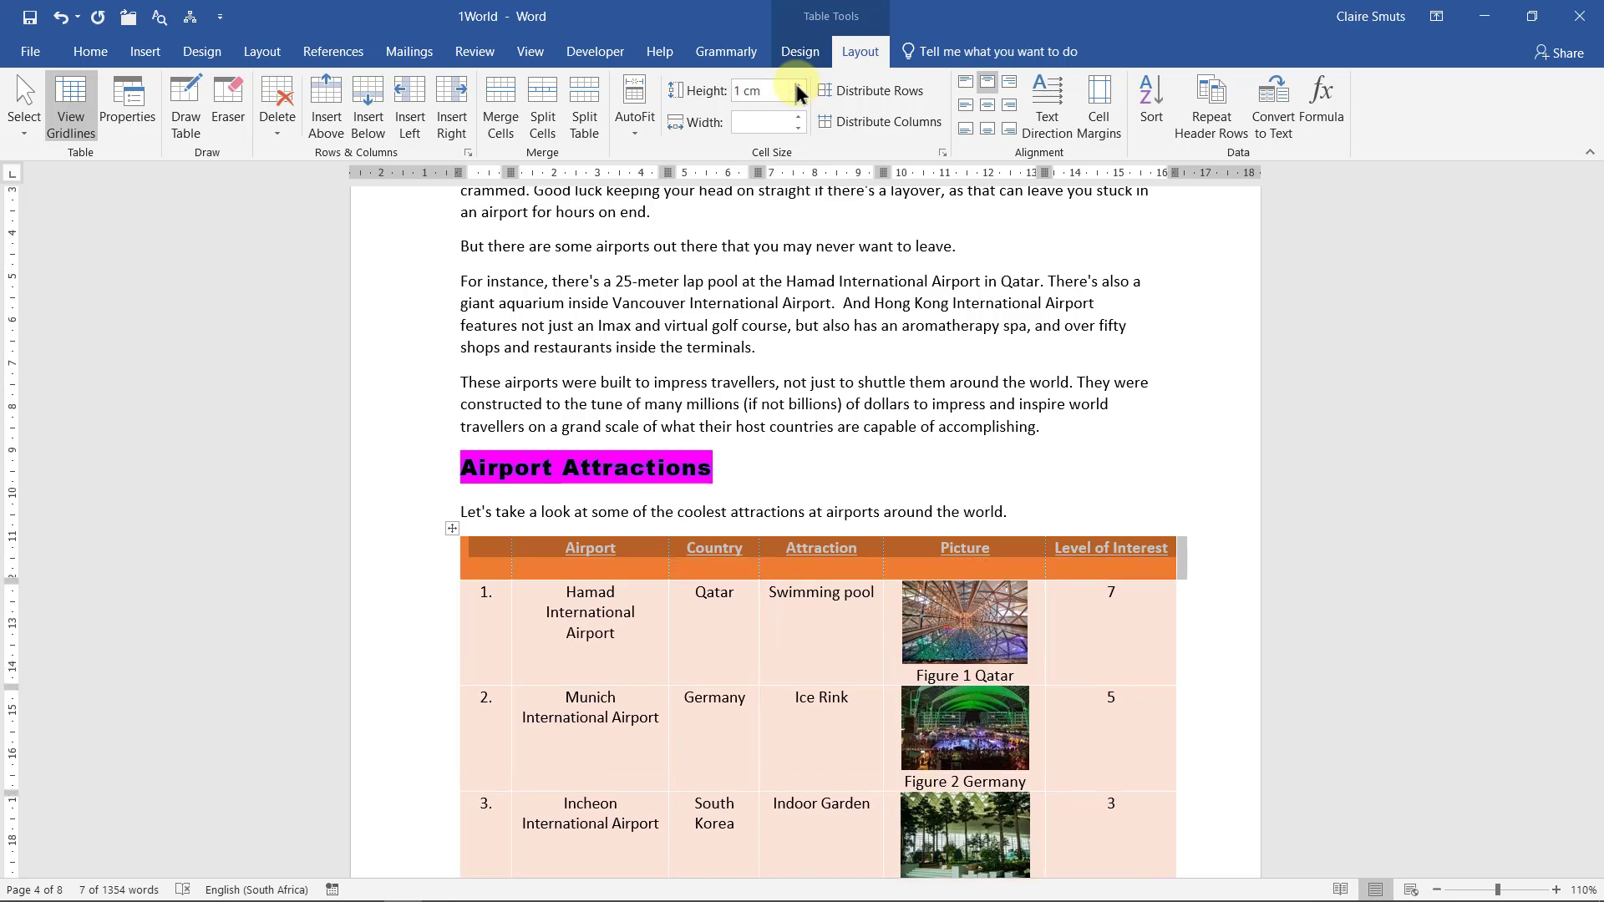
left_click(1485, 16)
left_click(801, 52)
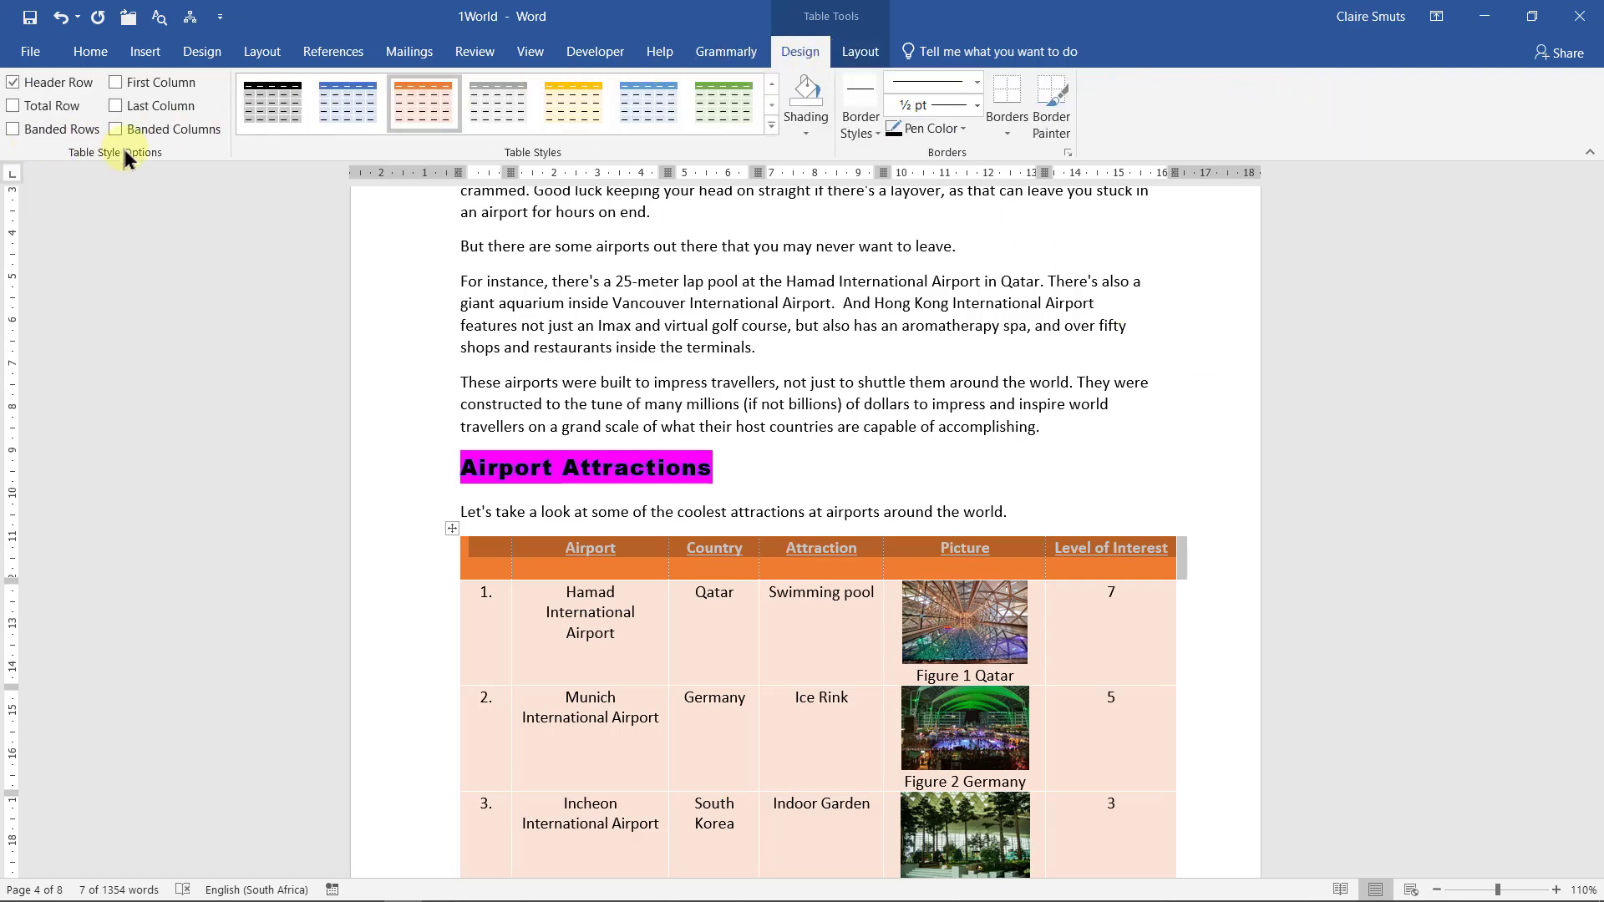
Turn on Banded Rows for the table, comparing it off and on, then minimize Word
left_click(17, 130)
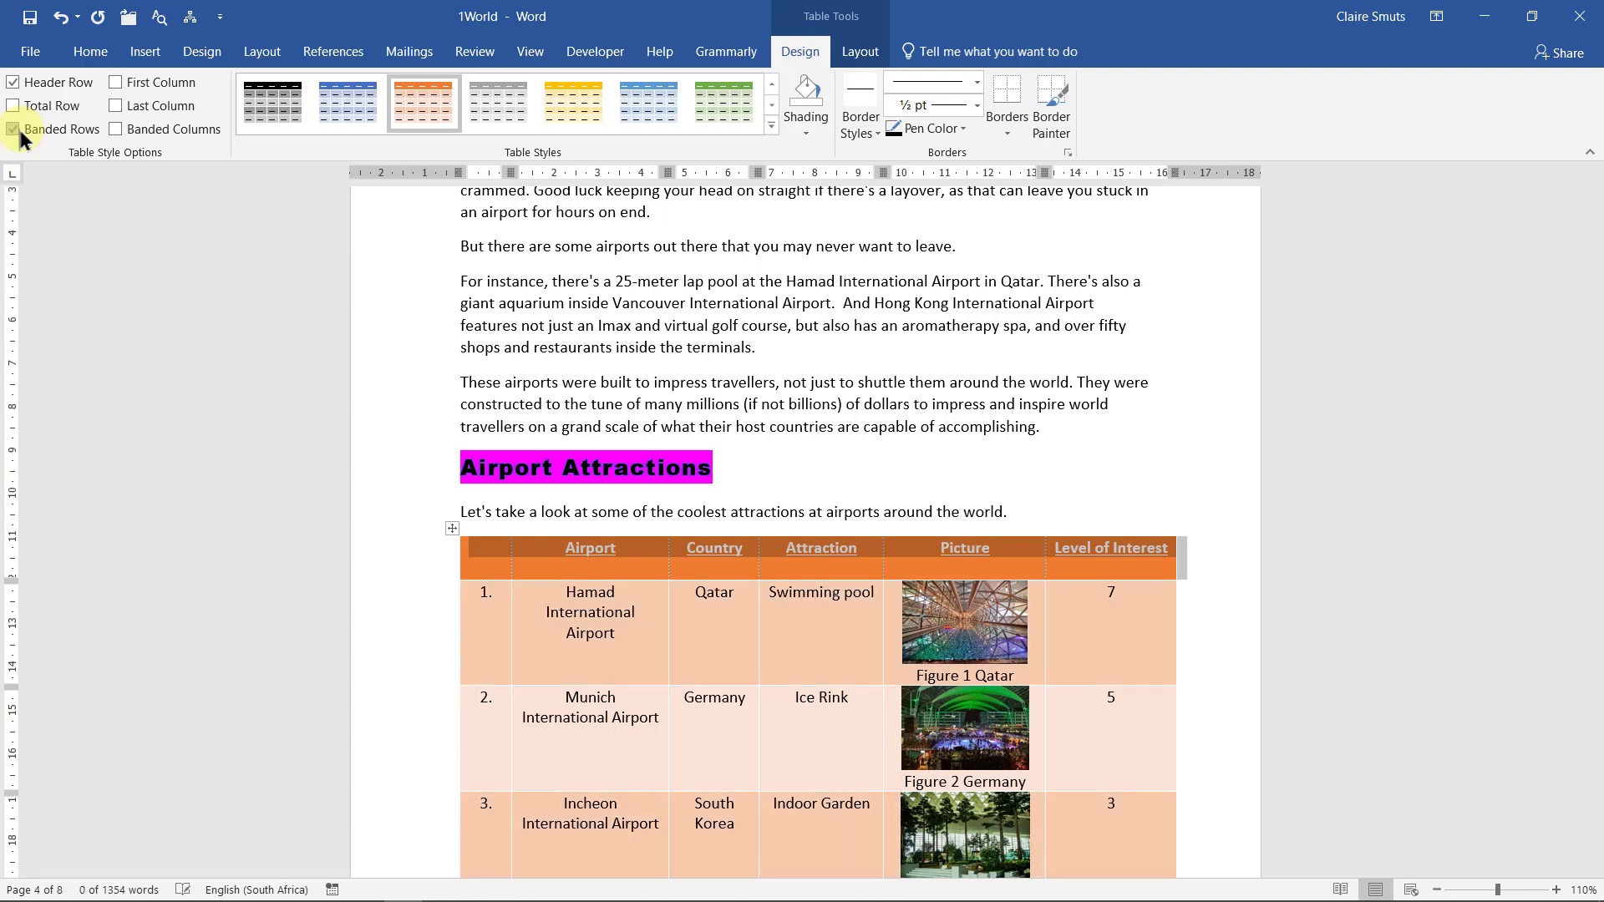
left_click(616, 548)
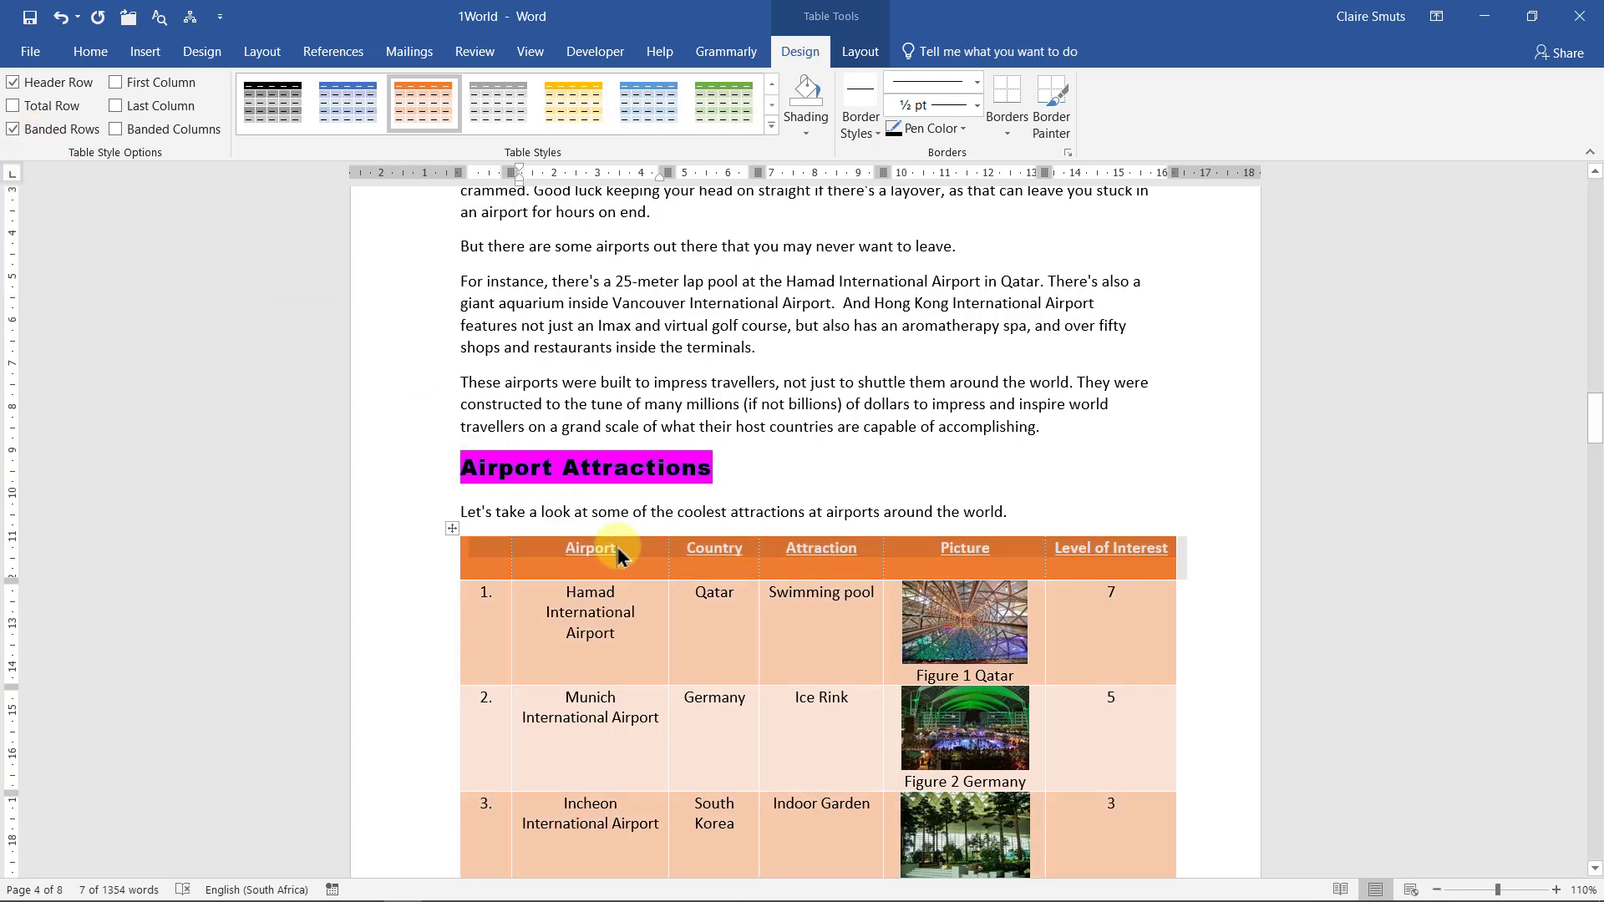
left_click(481, 549)
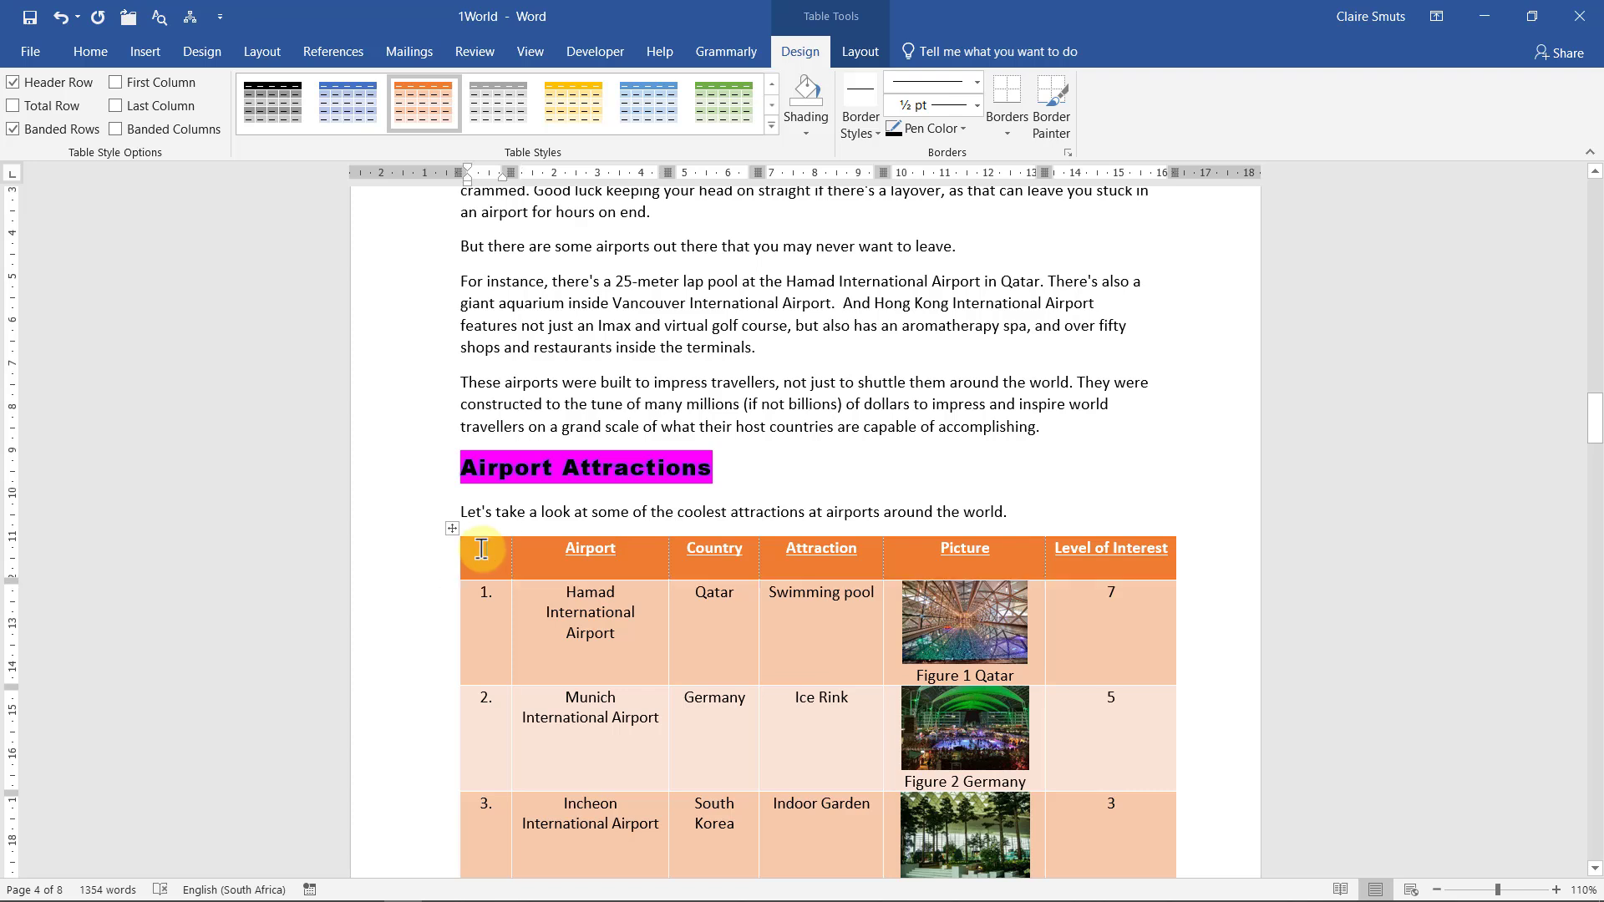
left_click(38, 127)
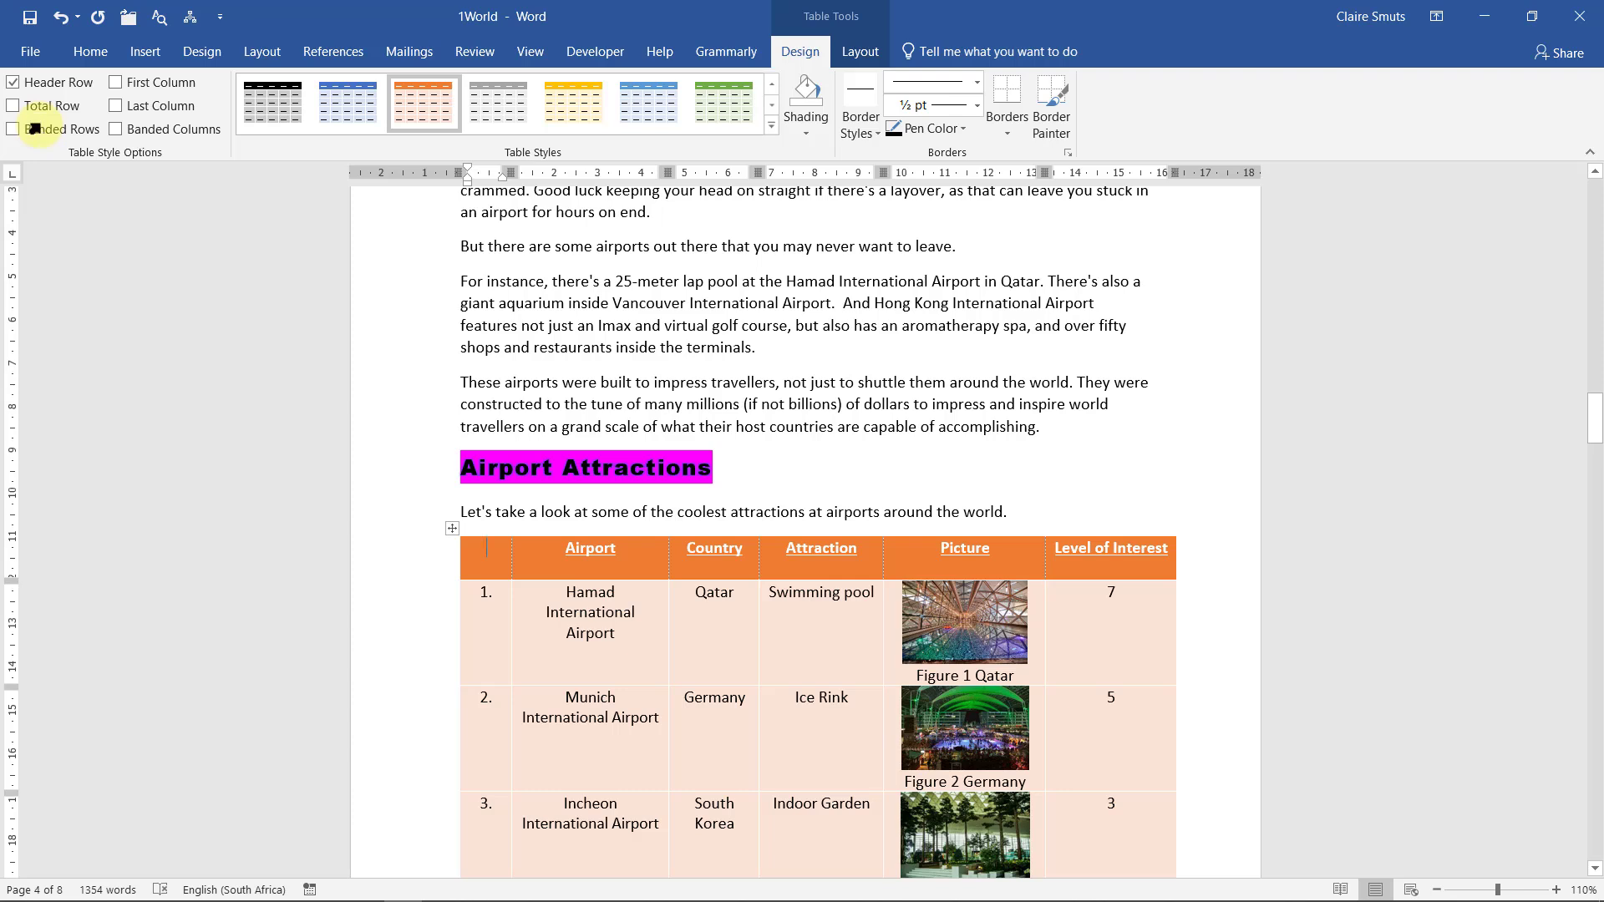
left_click(76, 133)
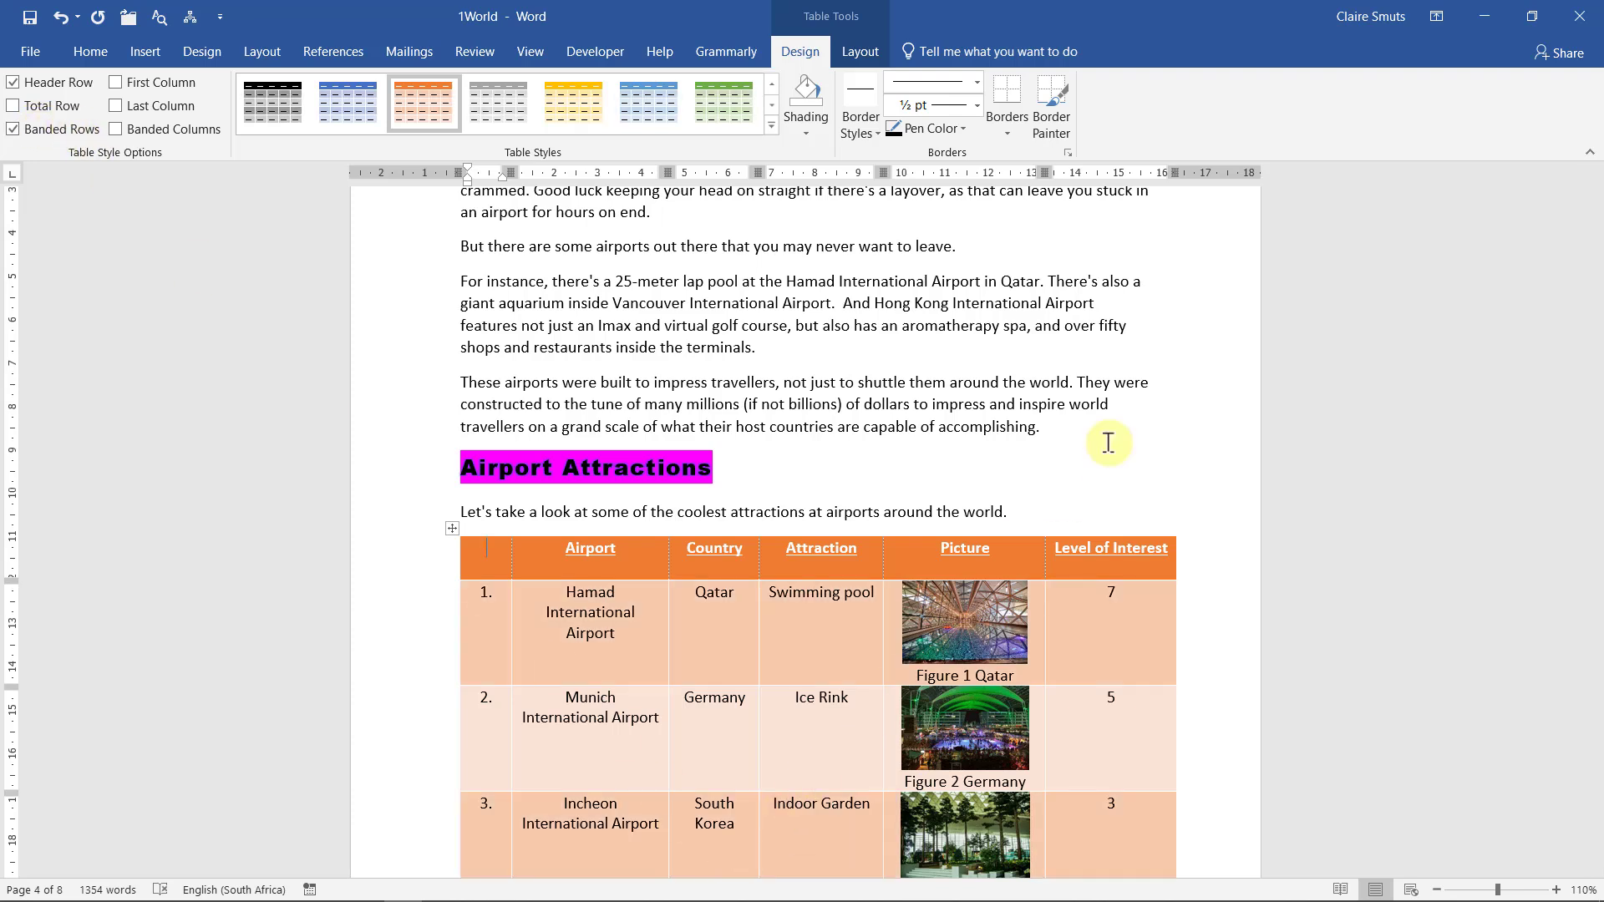
left_click(1485, 18)
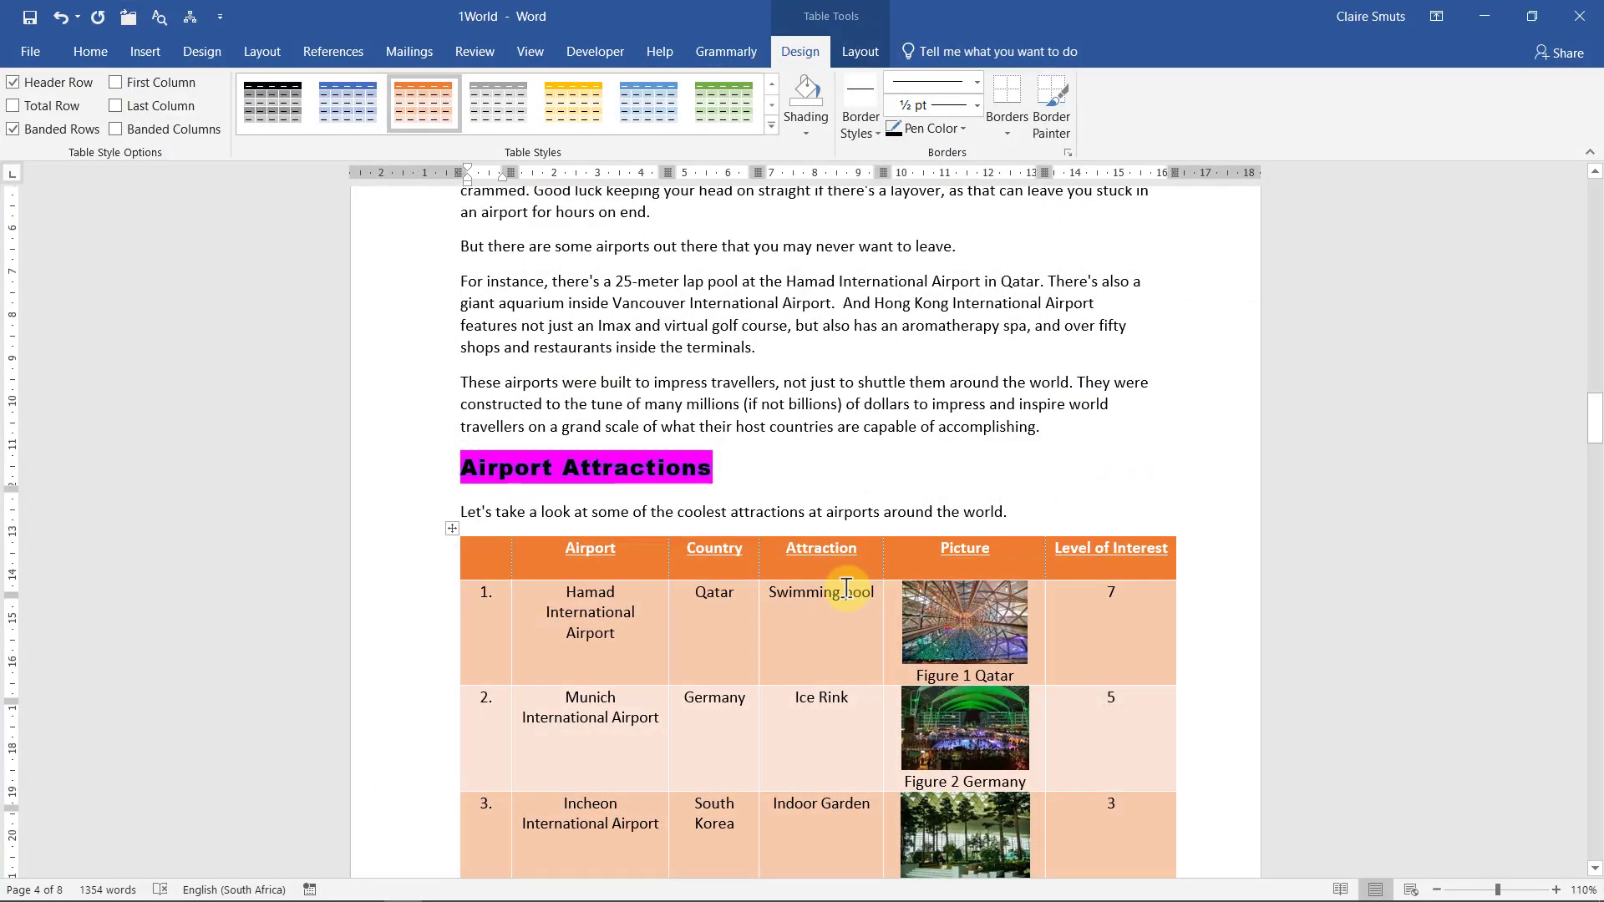
Scroll to row 9 and select the Adolfo Suárez Madrid–Barajas Airport picture
scroll(848, 590, "down", 8)
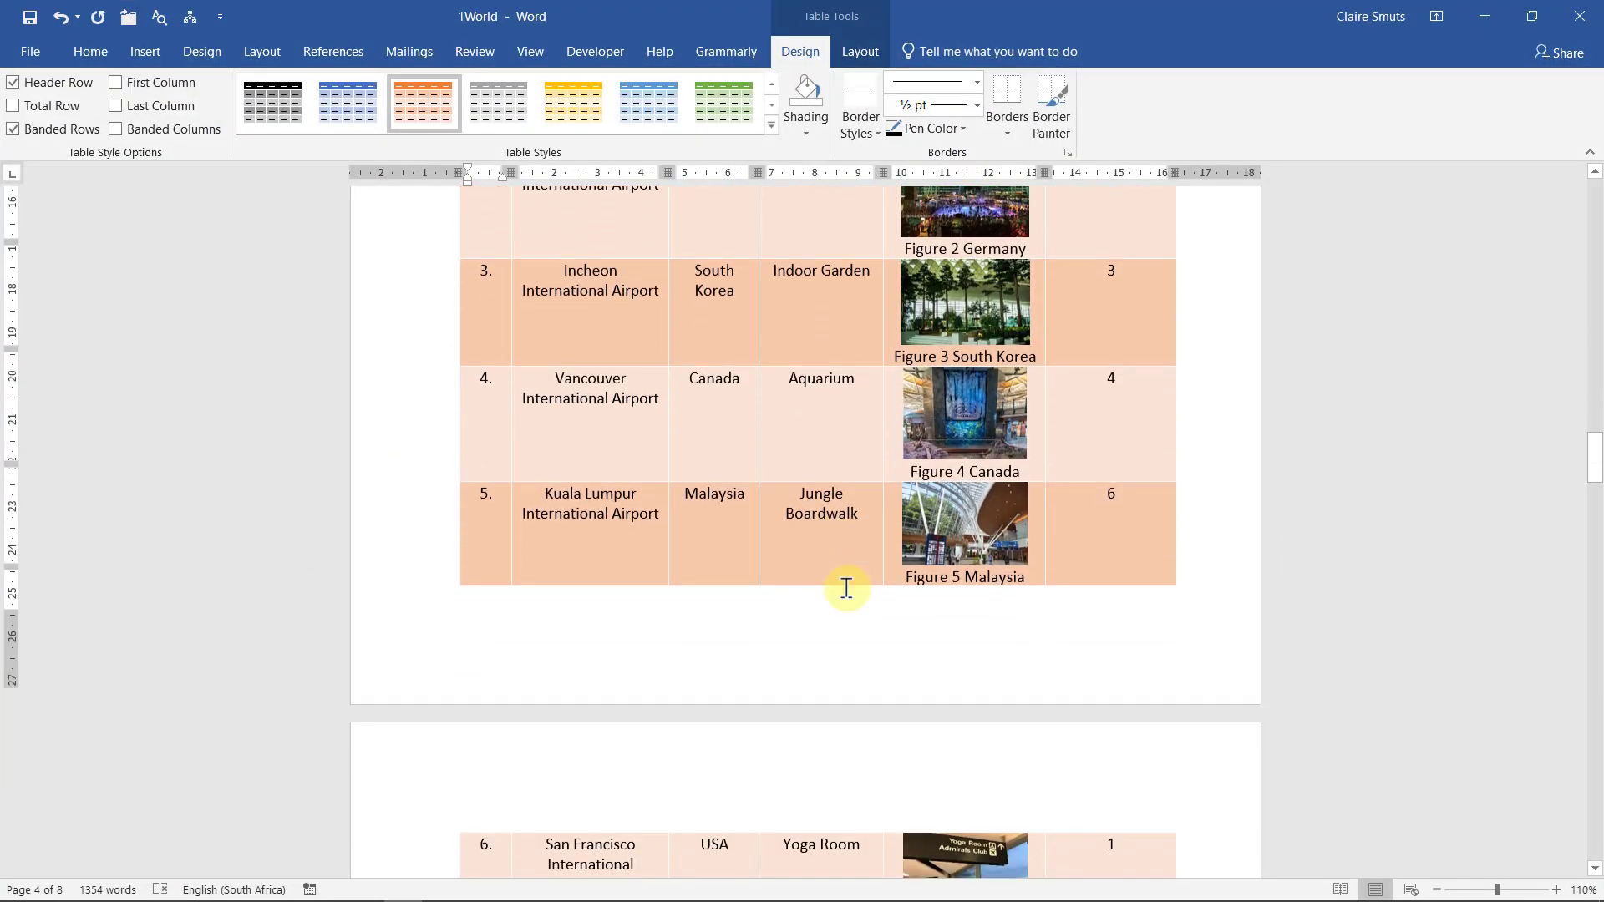
scroll(847, 588, "down", 8)
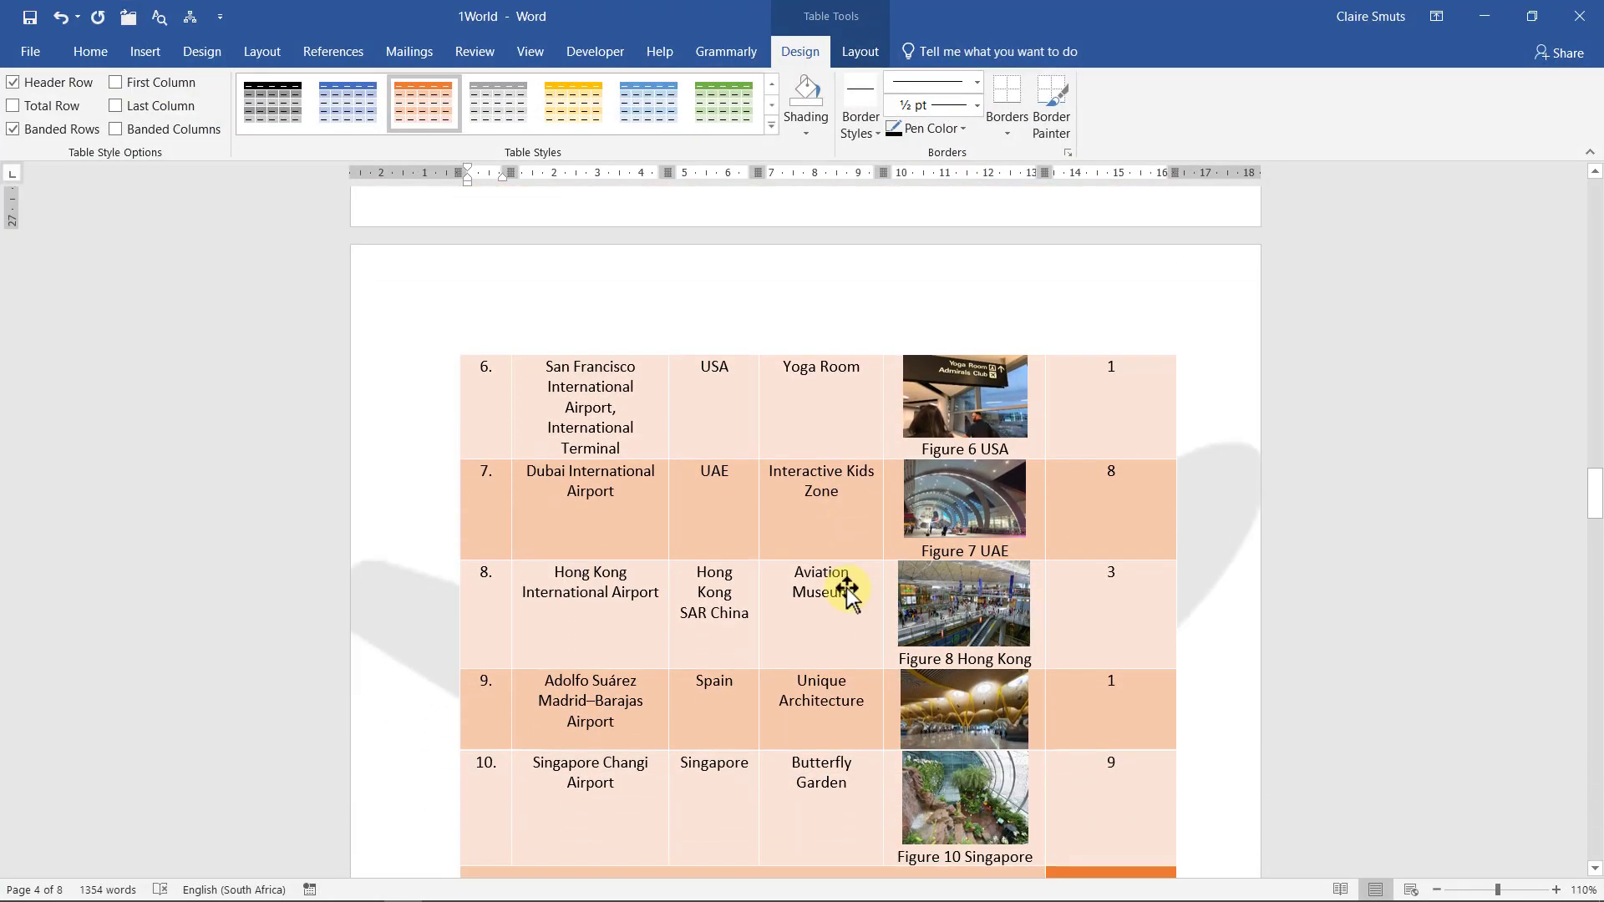
left_click(1013, 703)
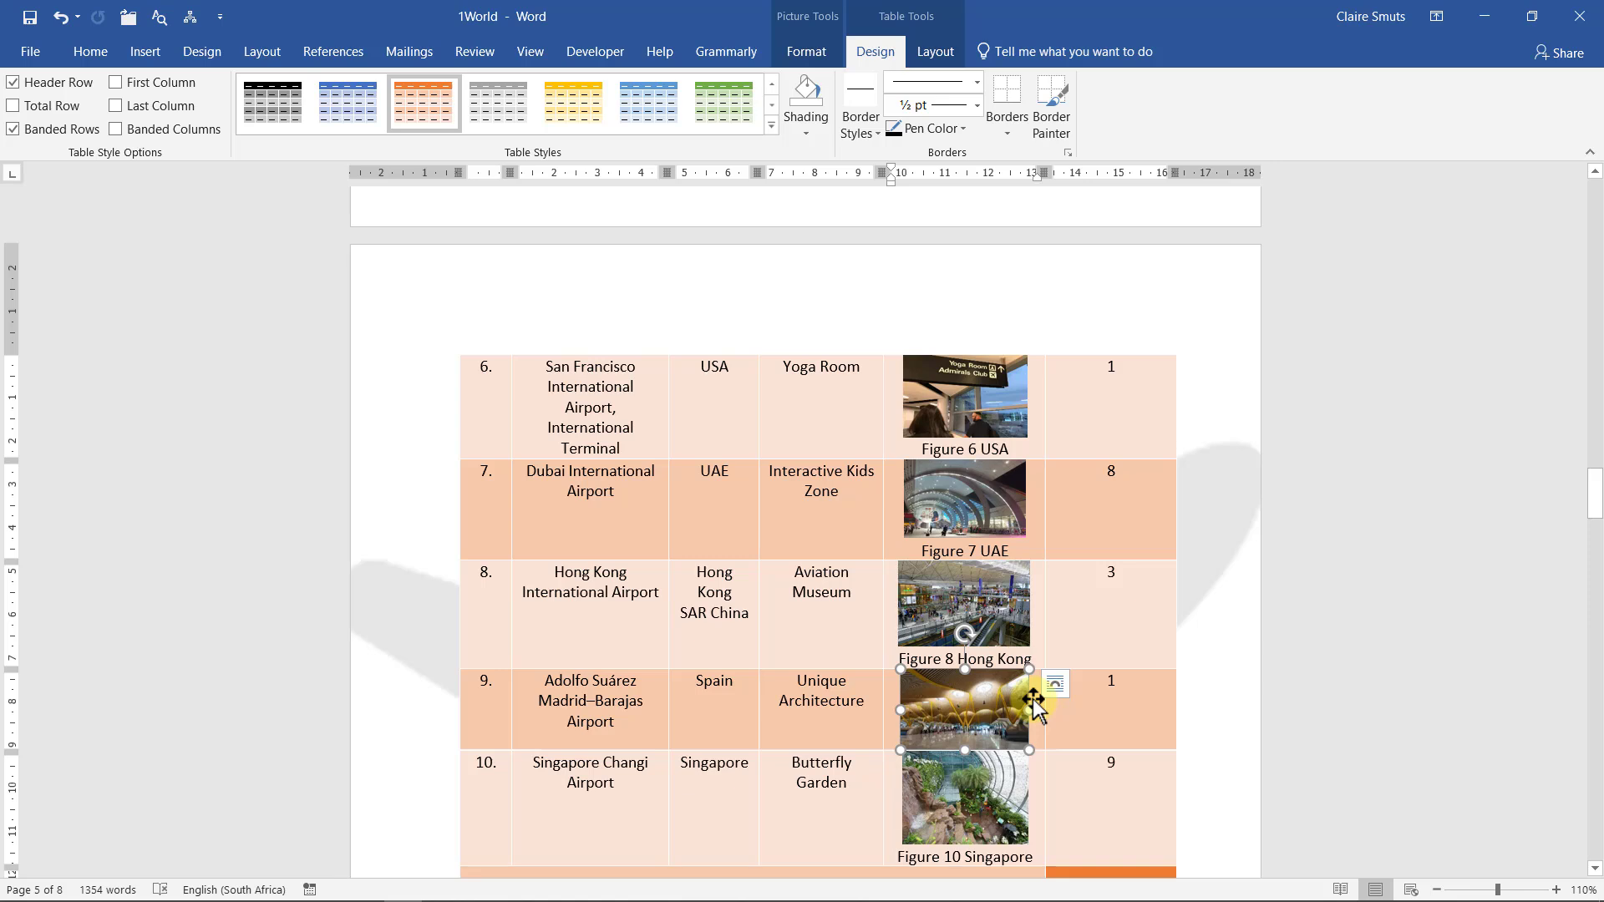
Start a caption for the Madrid picture and set its numbering to 1, 2, 3
right_click(975, 716)
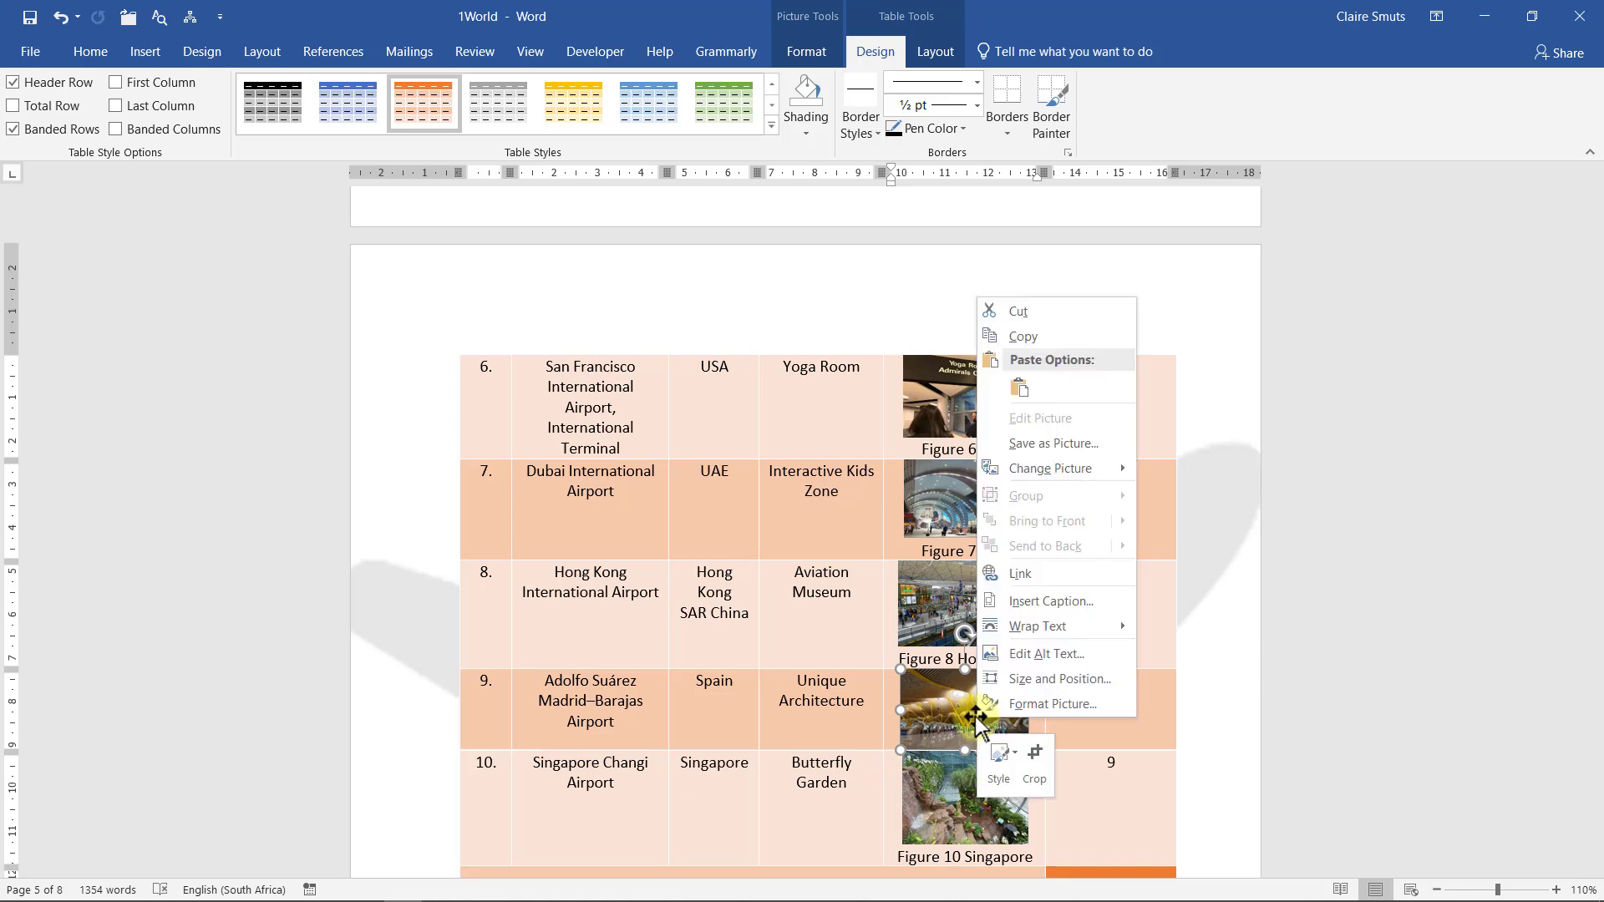
left_click(1005, 602)
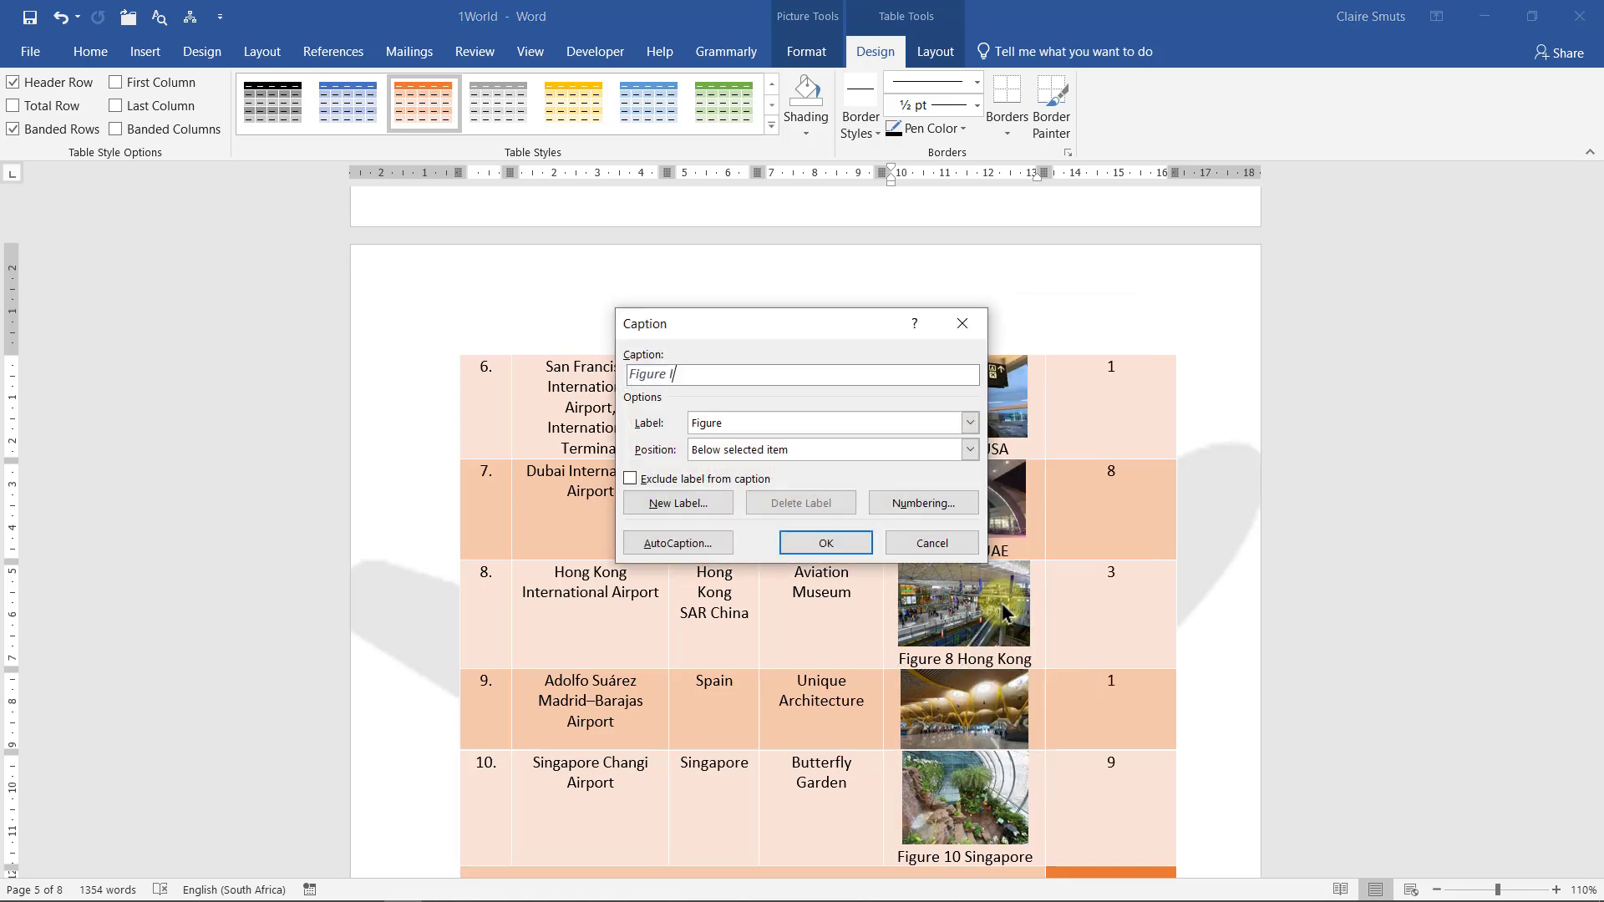
left_click(669, 376)
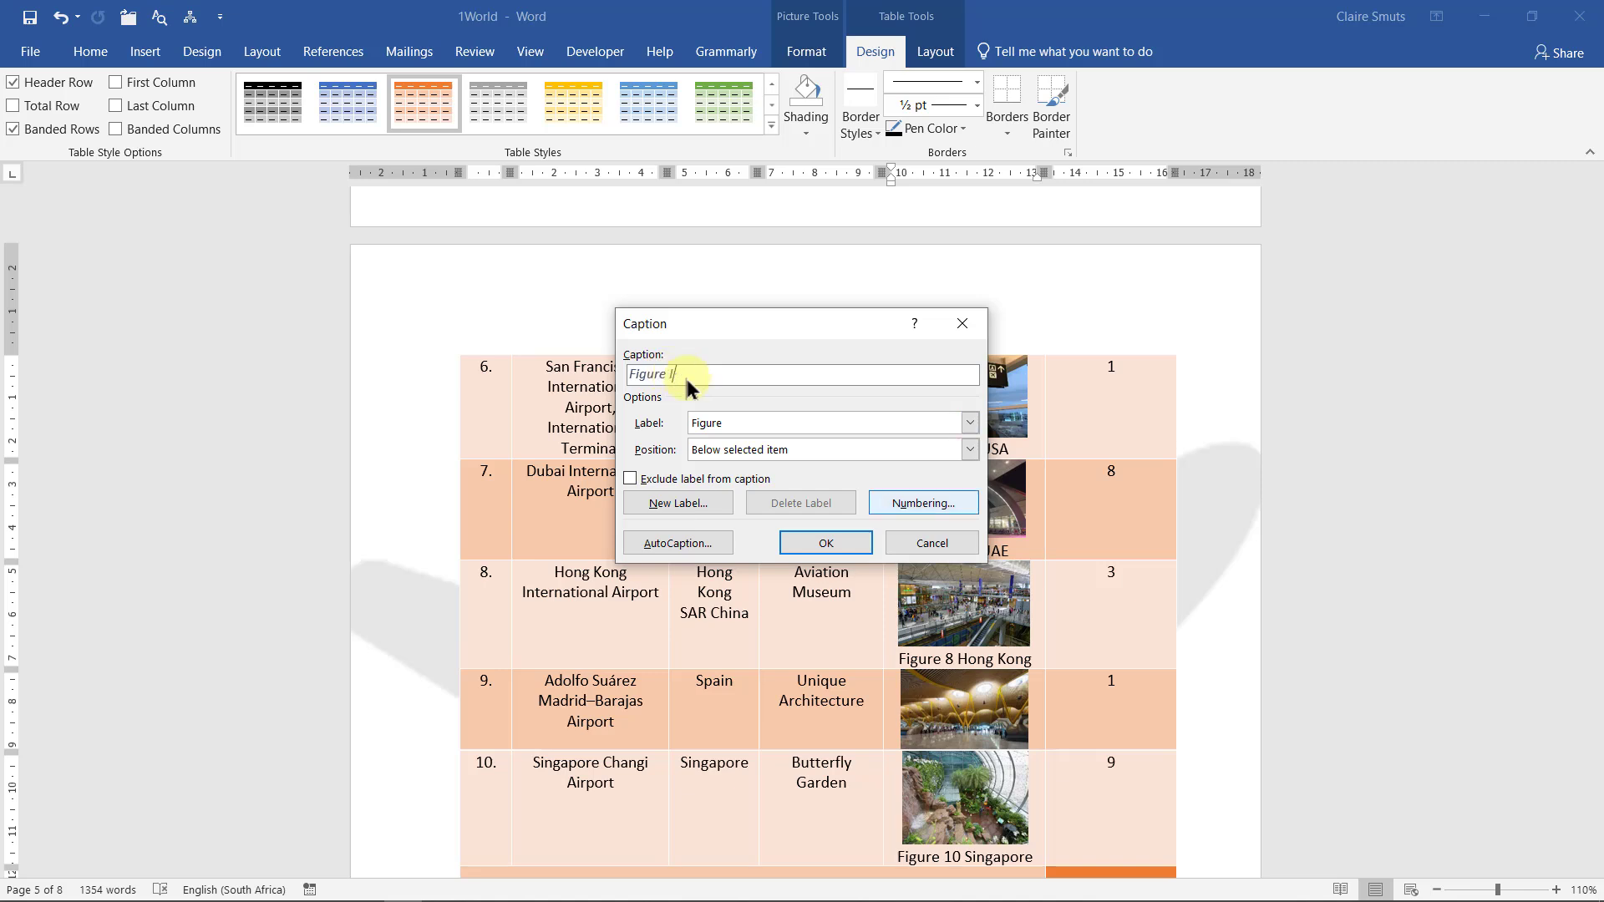
left_click(961, 502)
left_click(915, 376)
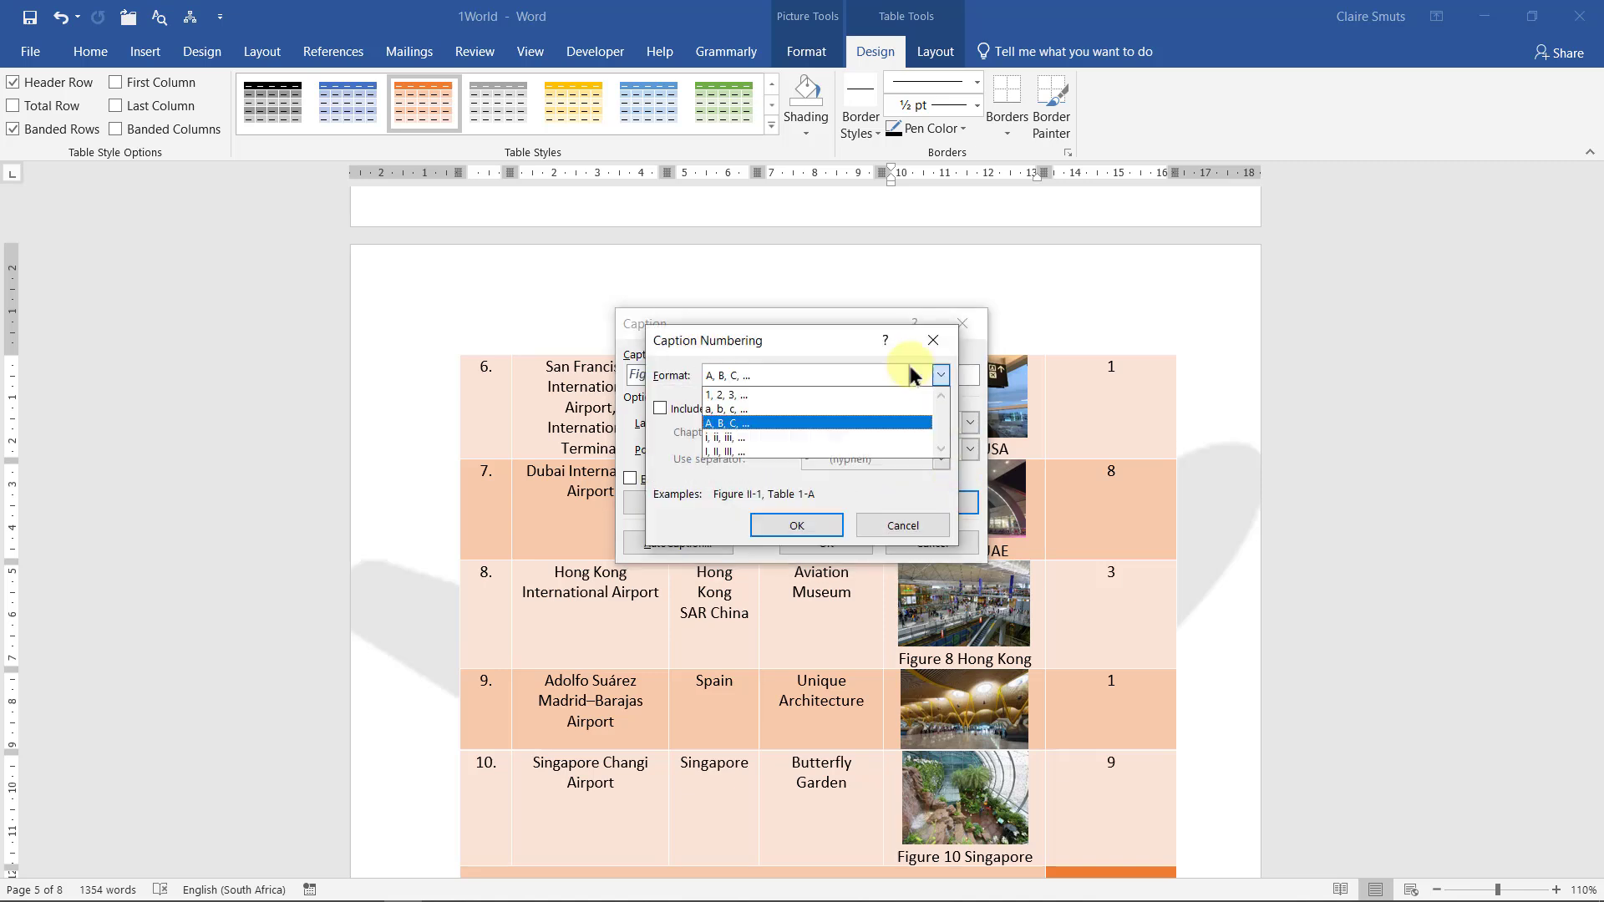
left_click(824, 395)
left_click(807, 524)
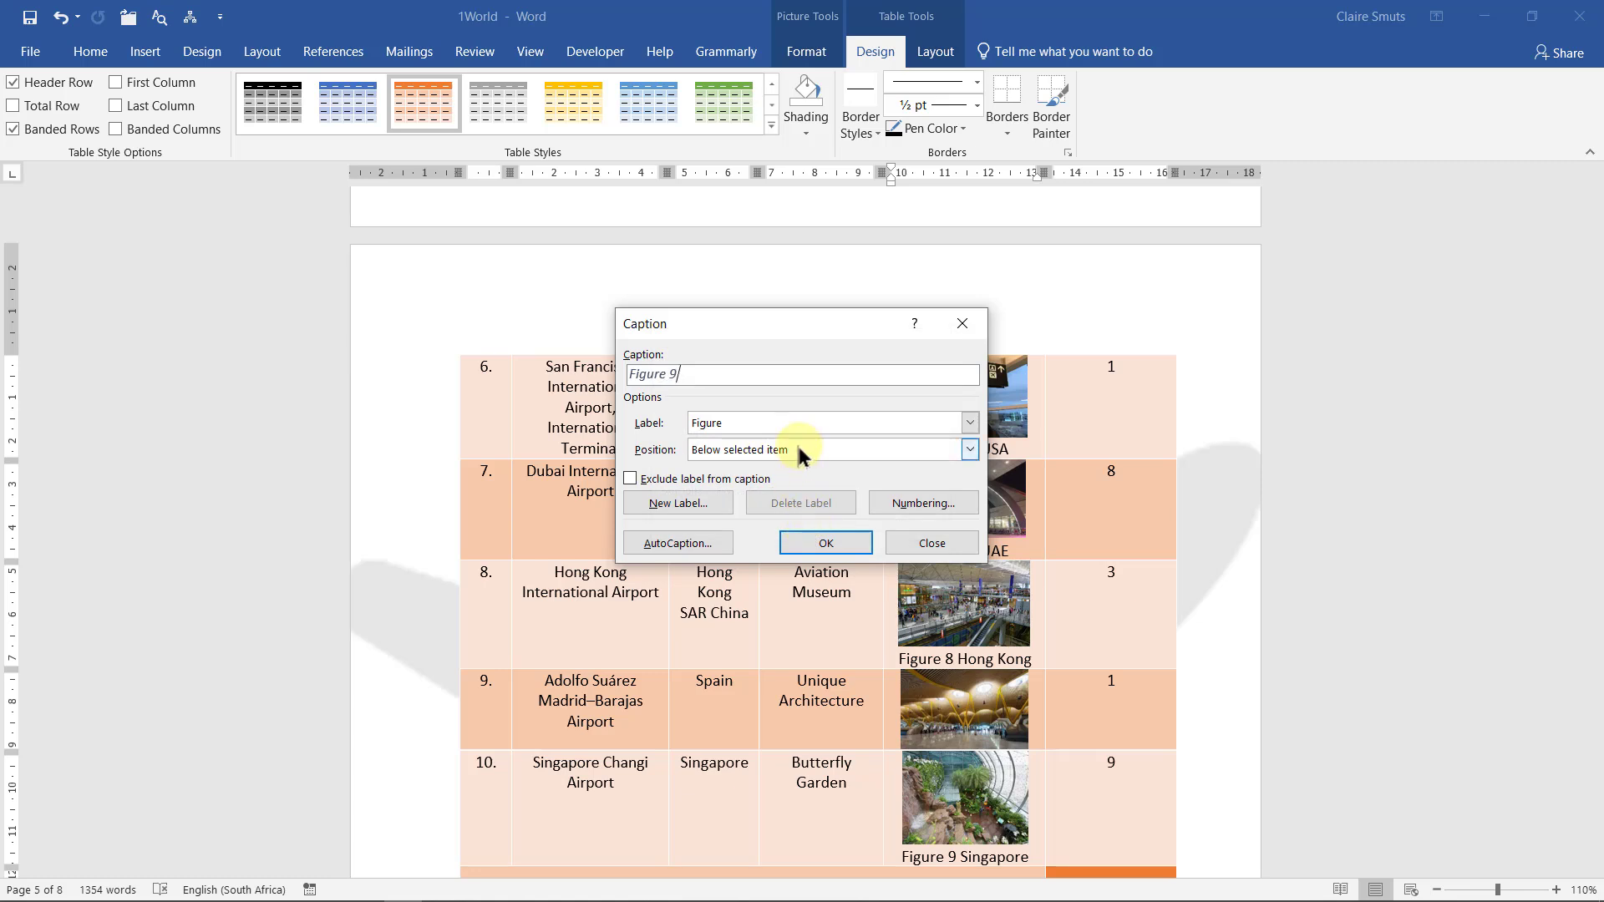
Add ': Spain' to the caption text and insert 'Figure 9: Spain' below the picture
type(": Spain")
key("alt+Tab")
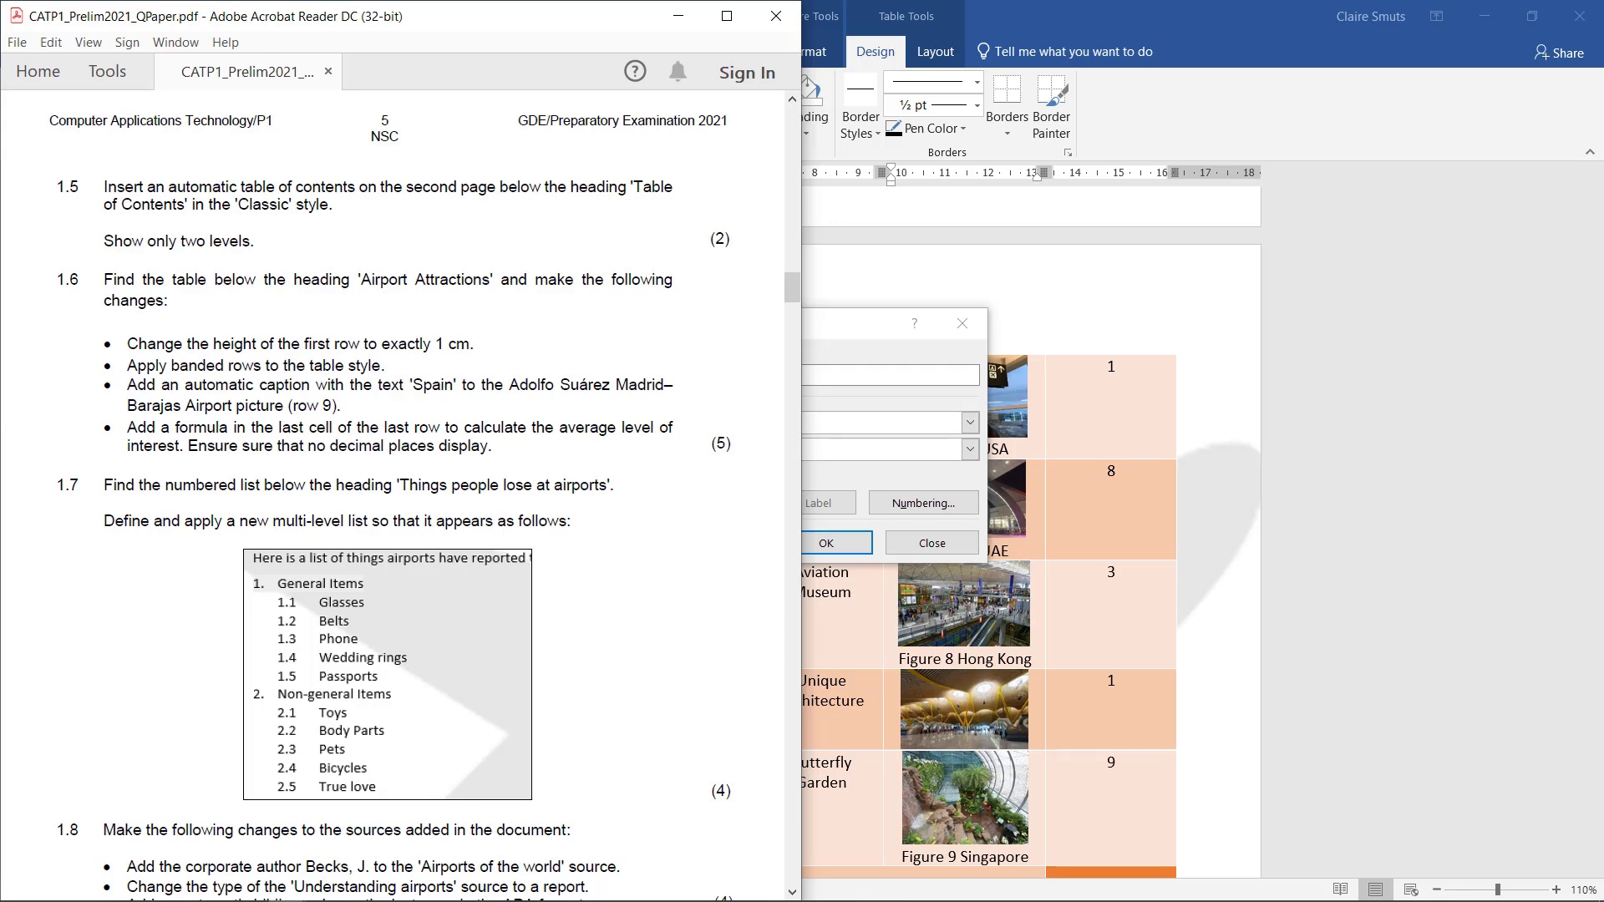
left_click(679, 17)
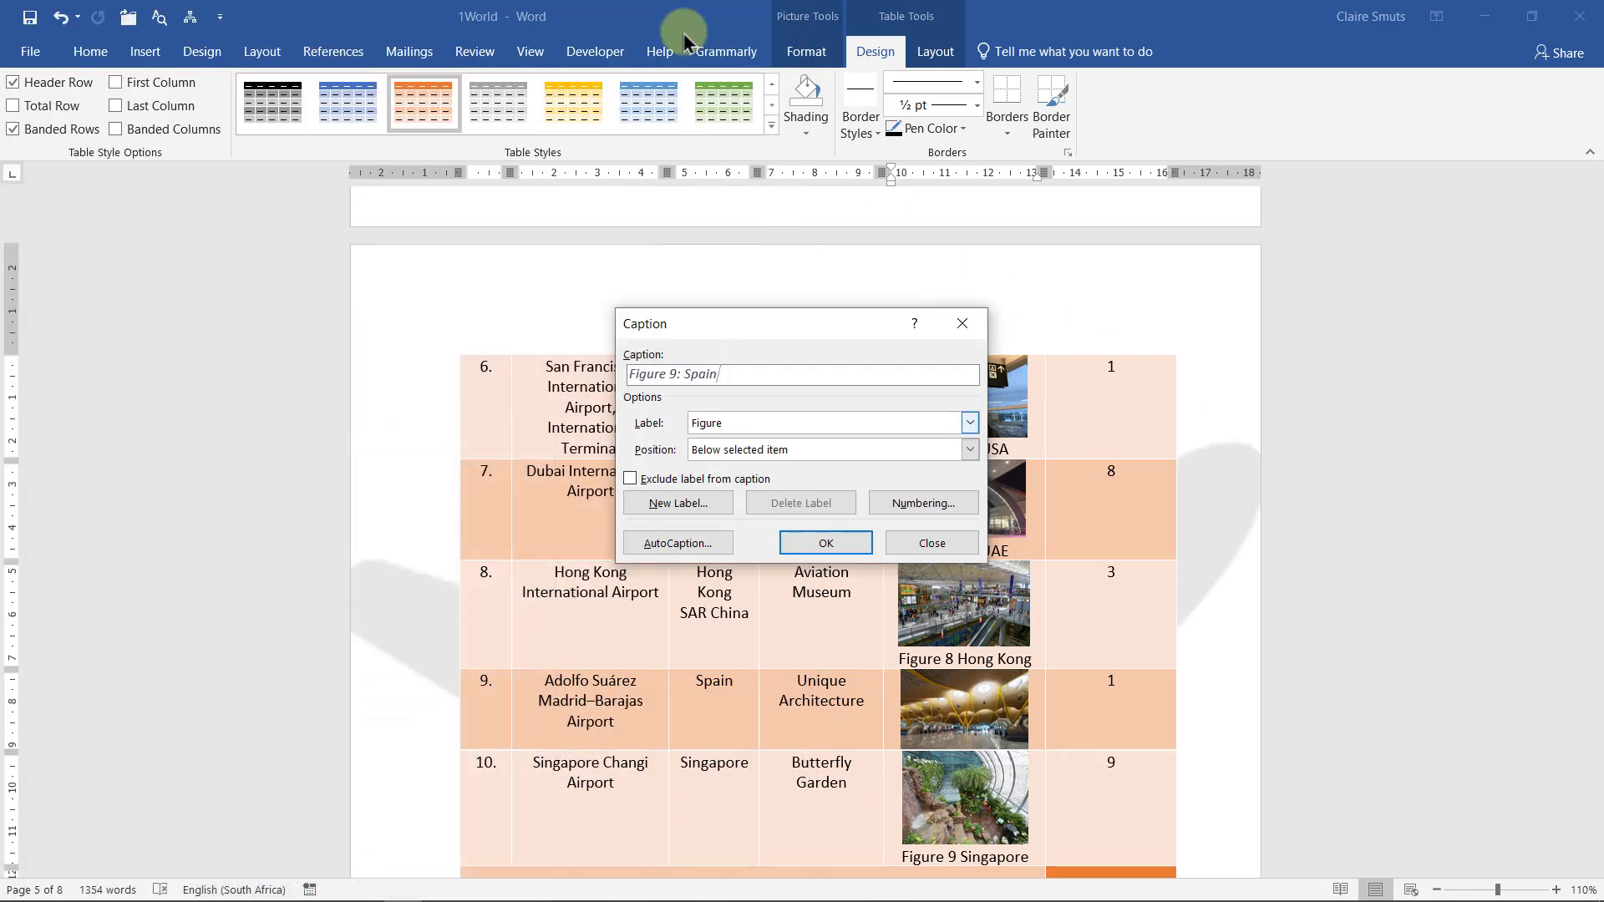
left_click(825, 543)
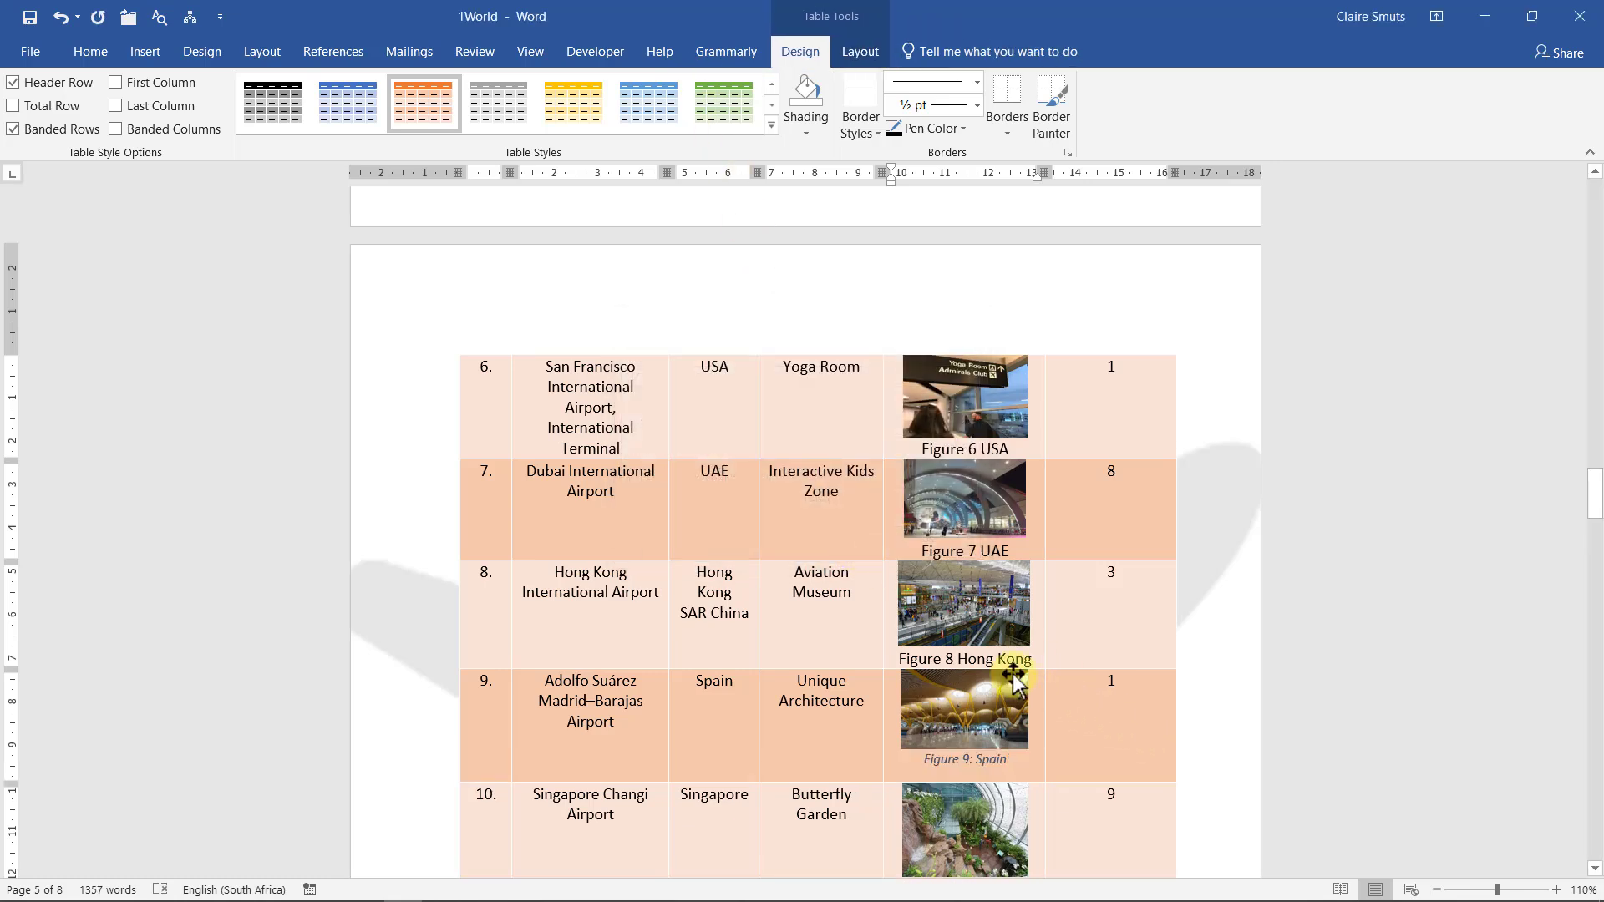
Delete the separator after 'Figure 9' in the Spain caption
left_click_drag(900, 660, 1033, 662)
left_click(971, 759)
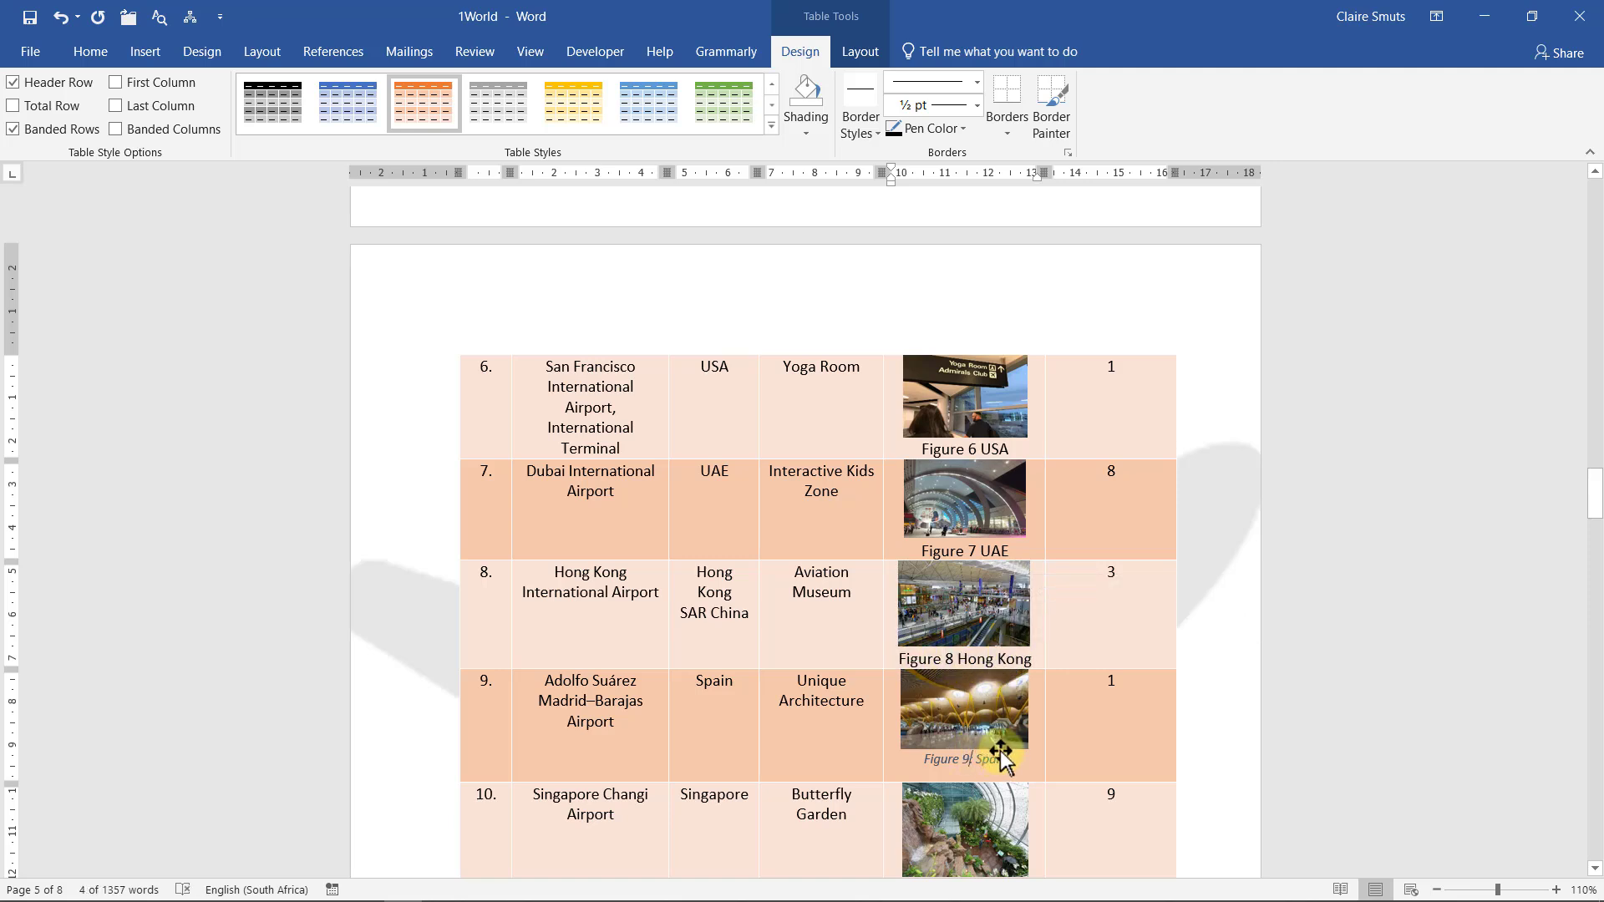
key("Delete")
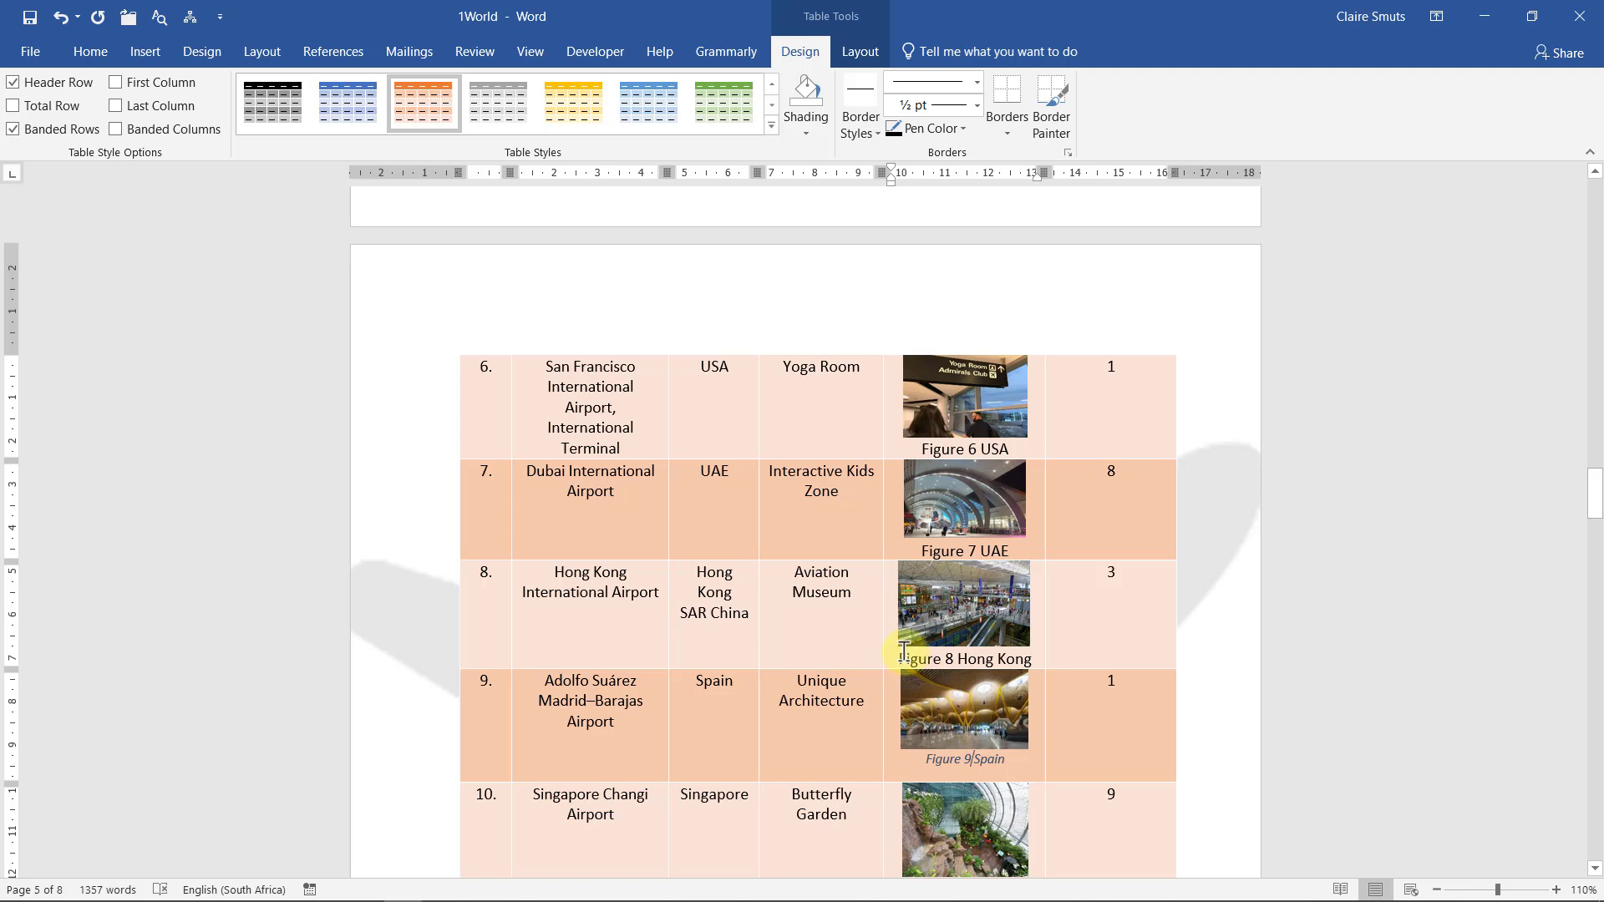
Copy the Figure 8 Hong Kong caption's formatting onto the Figure 9 Spain caption, then minimize Word
left_click_drag(899, 658, 1021, 657)
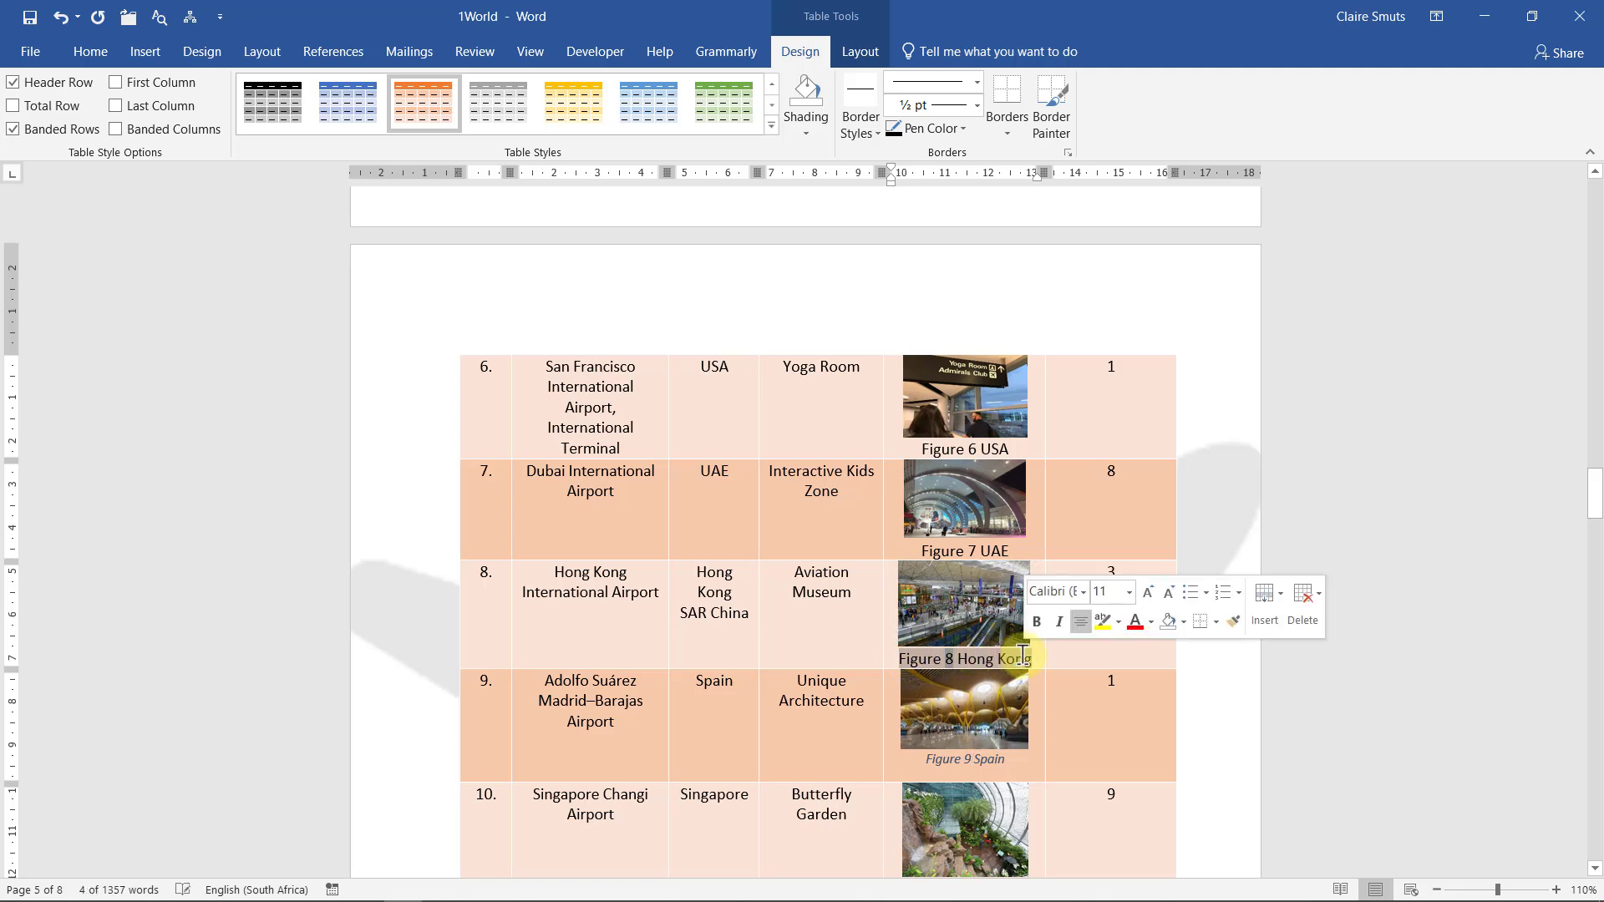
left_click(1226, 621)
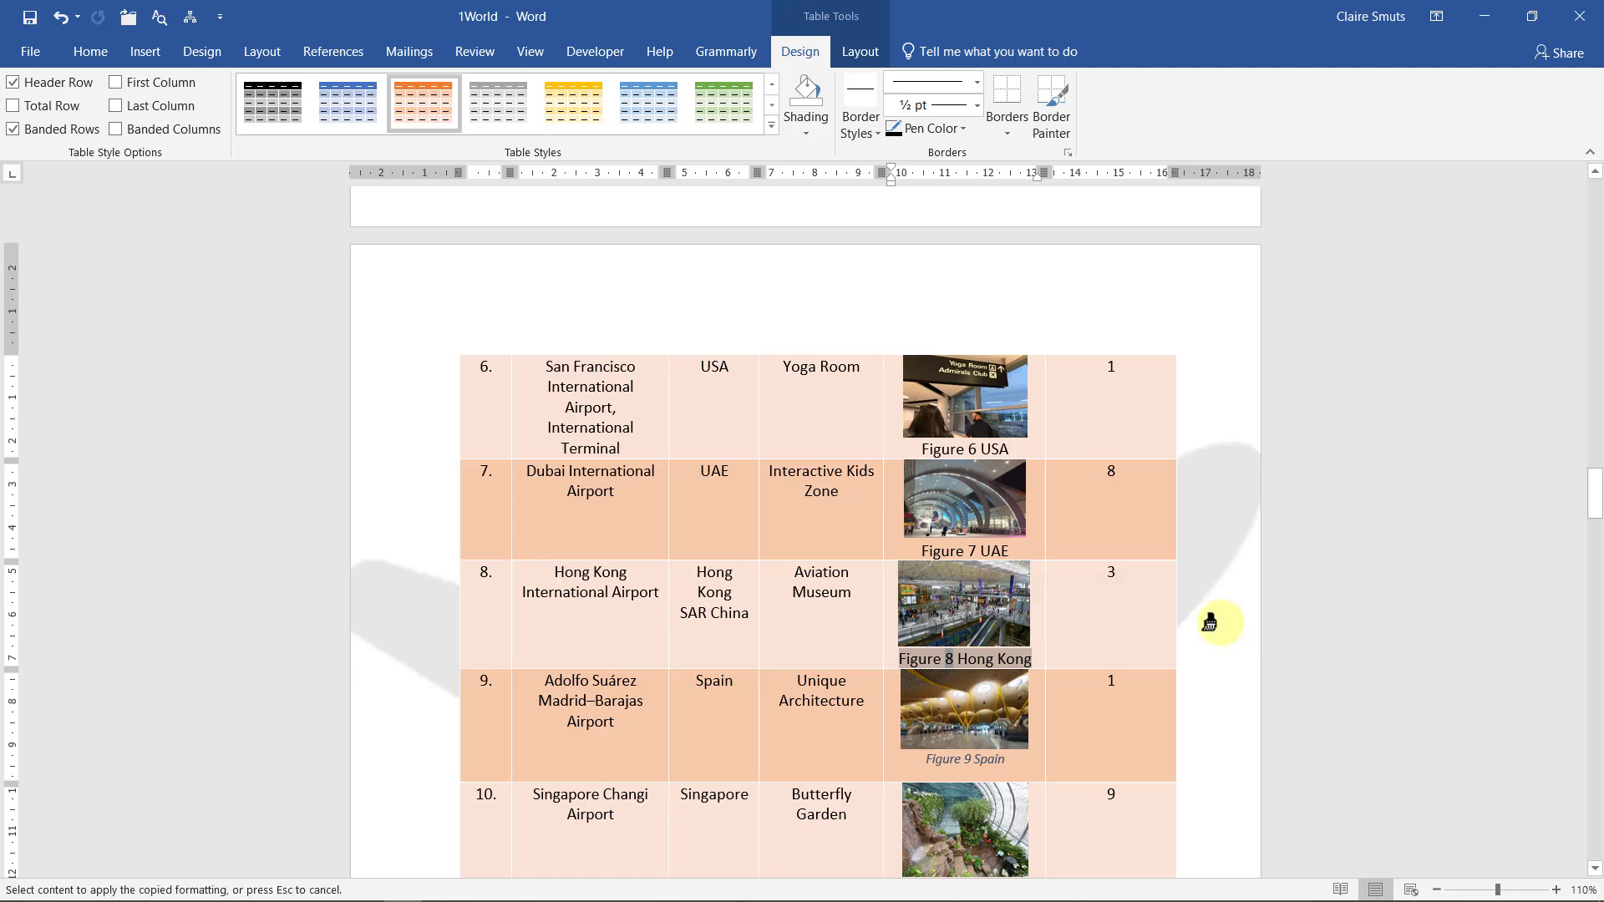
left_click_drag(993, 758, 924, 759)
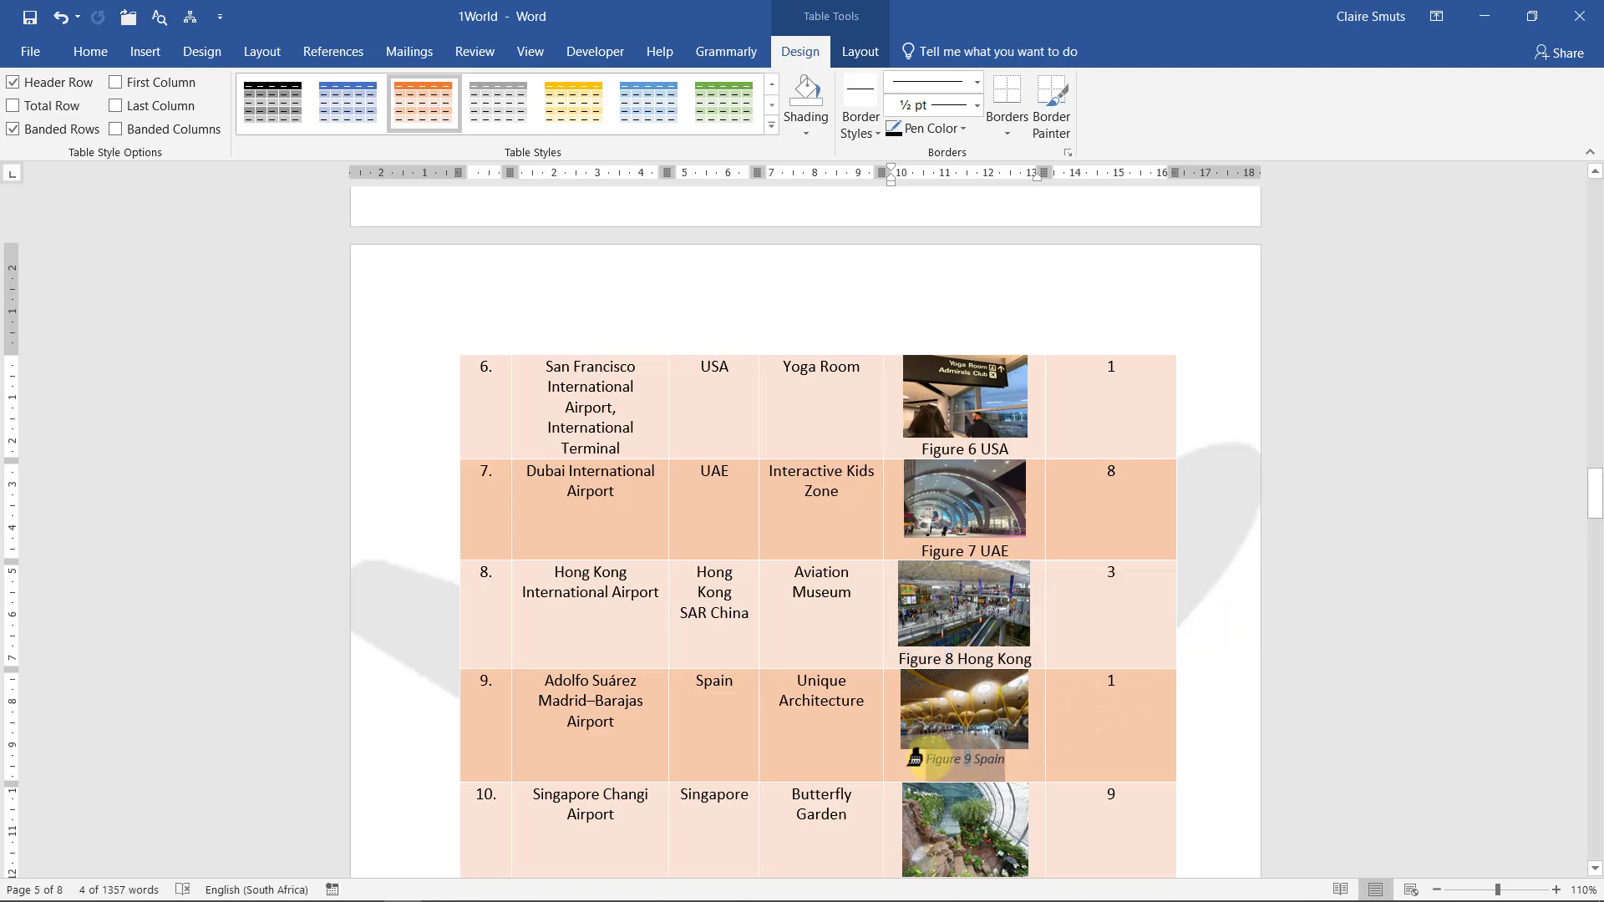
left_click(1008, 759)
left_click_drag(934, 756, 1013, 761)
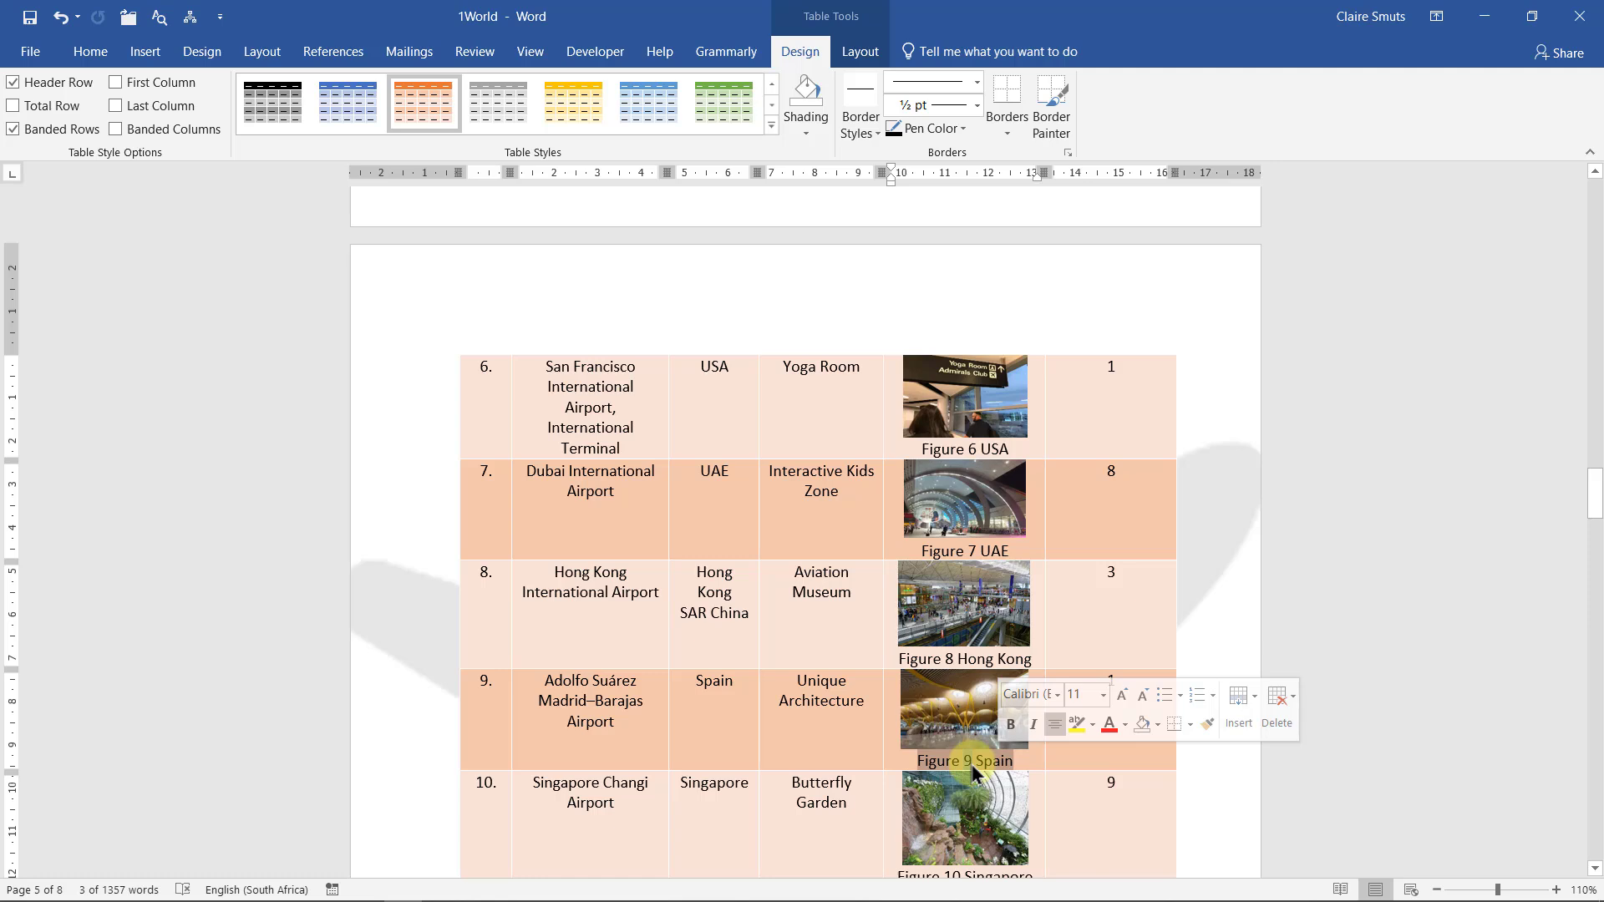
left_click_drag(901, 660, 1033, 661)
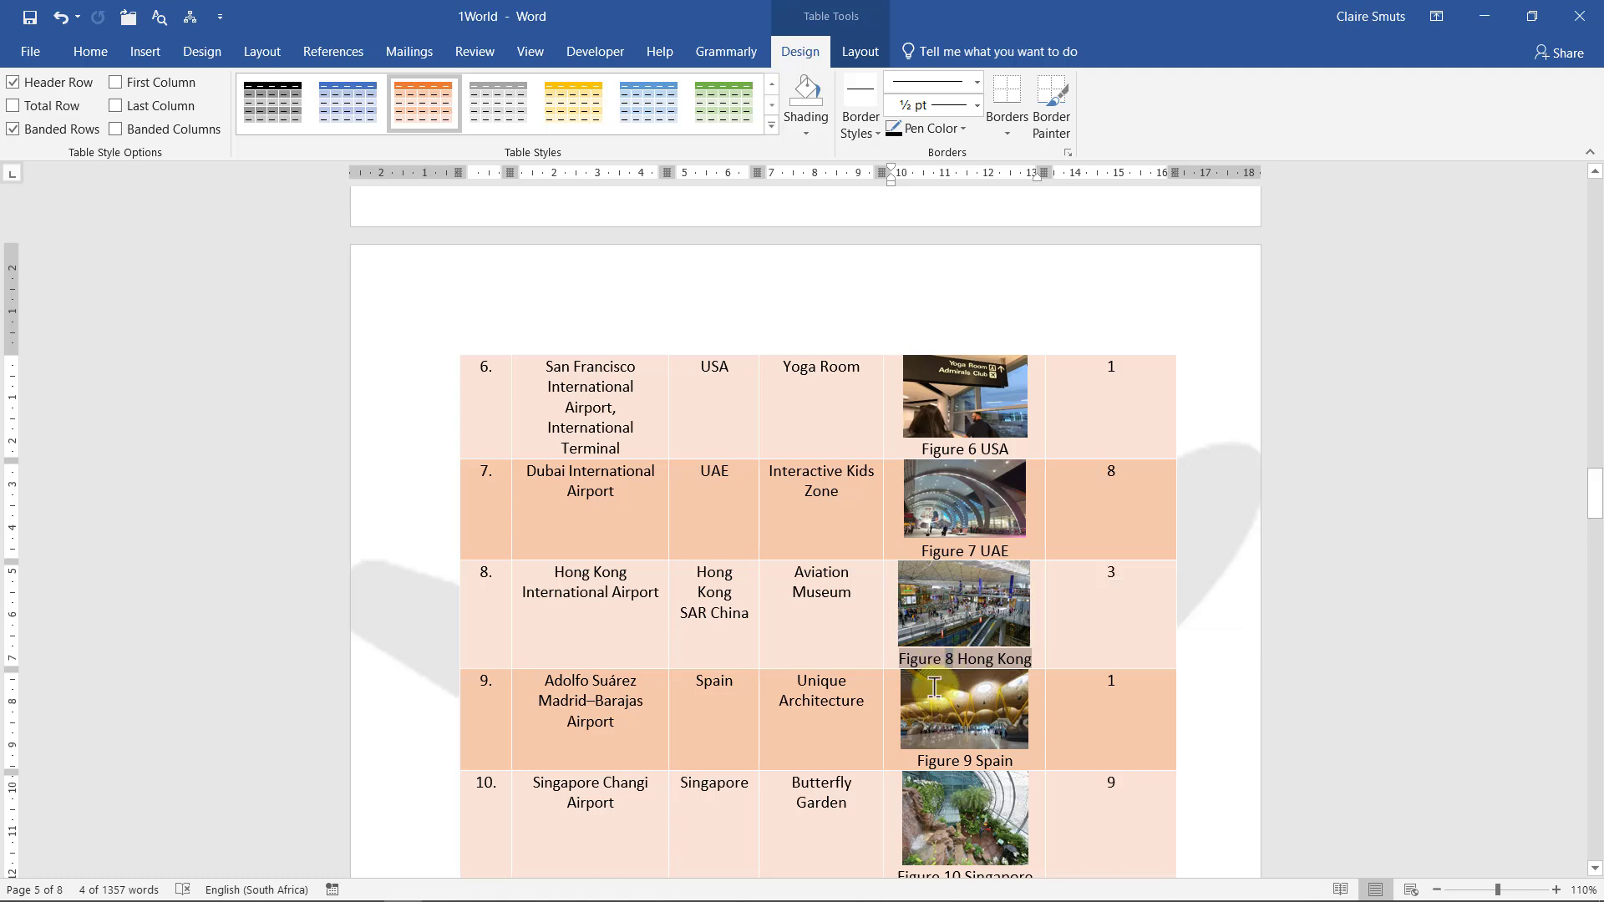
left_click(996, 765)
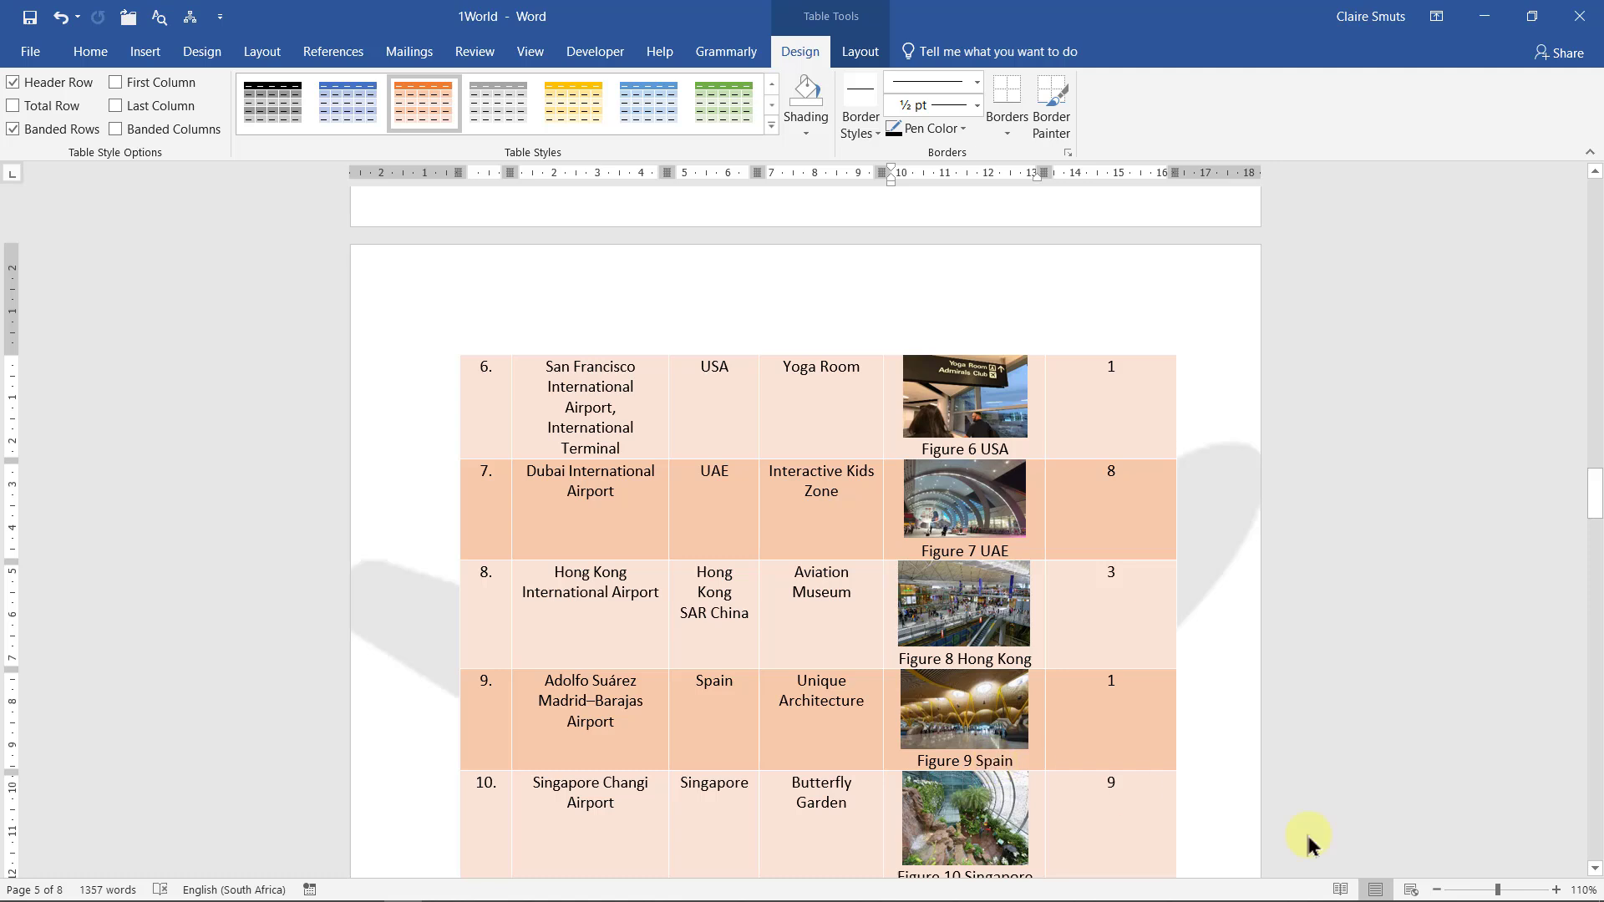
left_click(1484, 16)
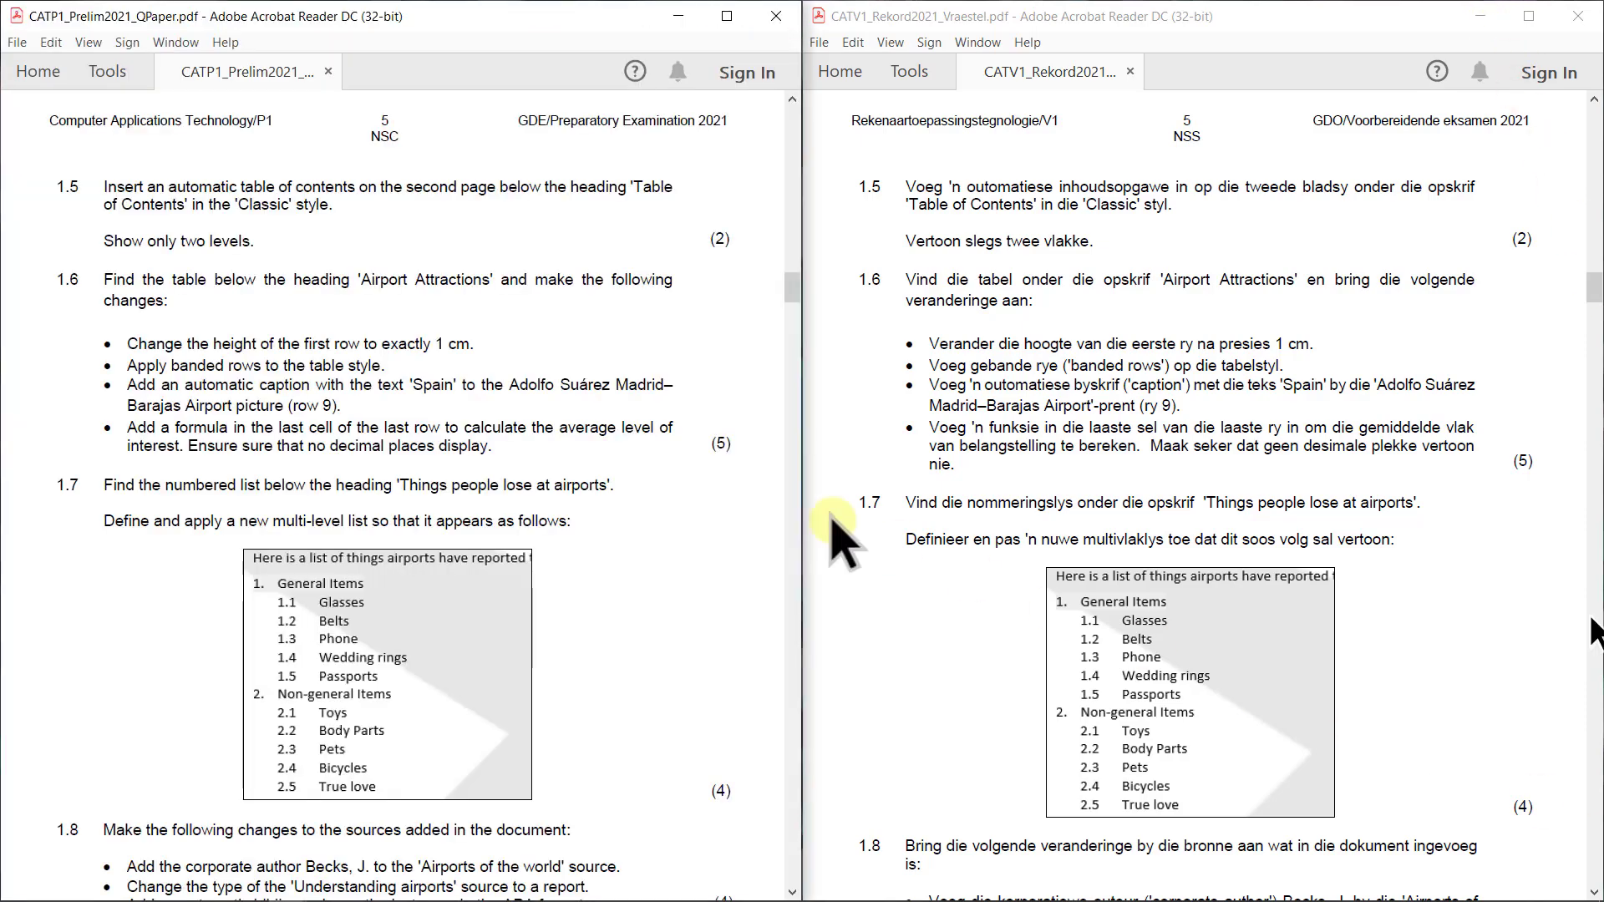
Bring the English question paper forward to read question 1.6, then return to Word's table
left_click(654, 451)
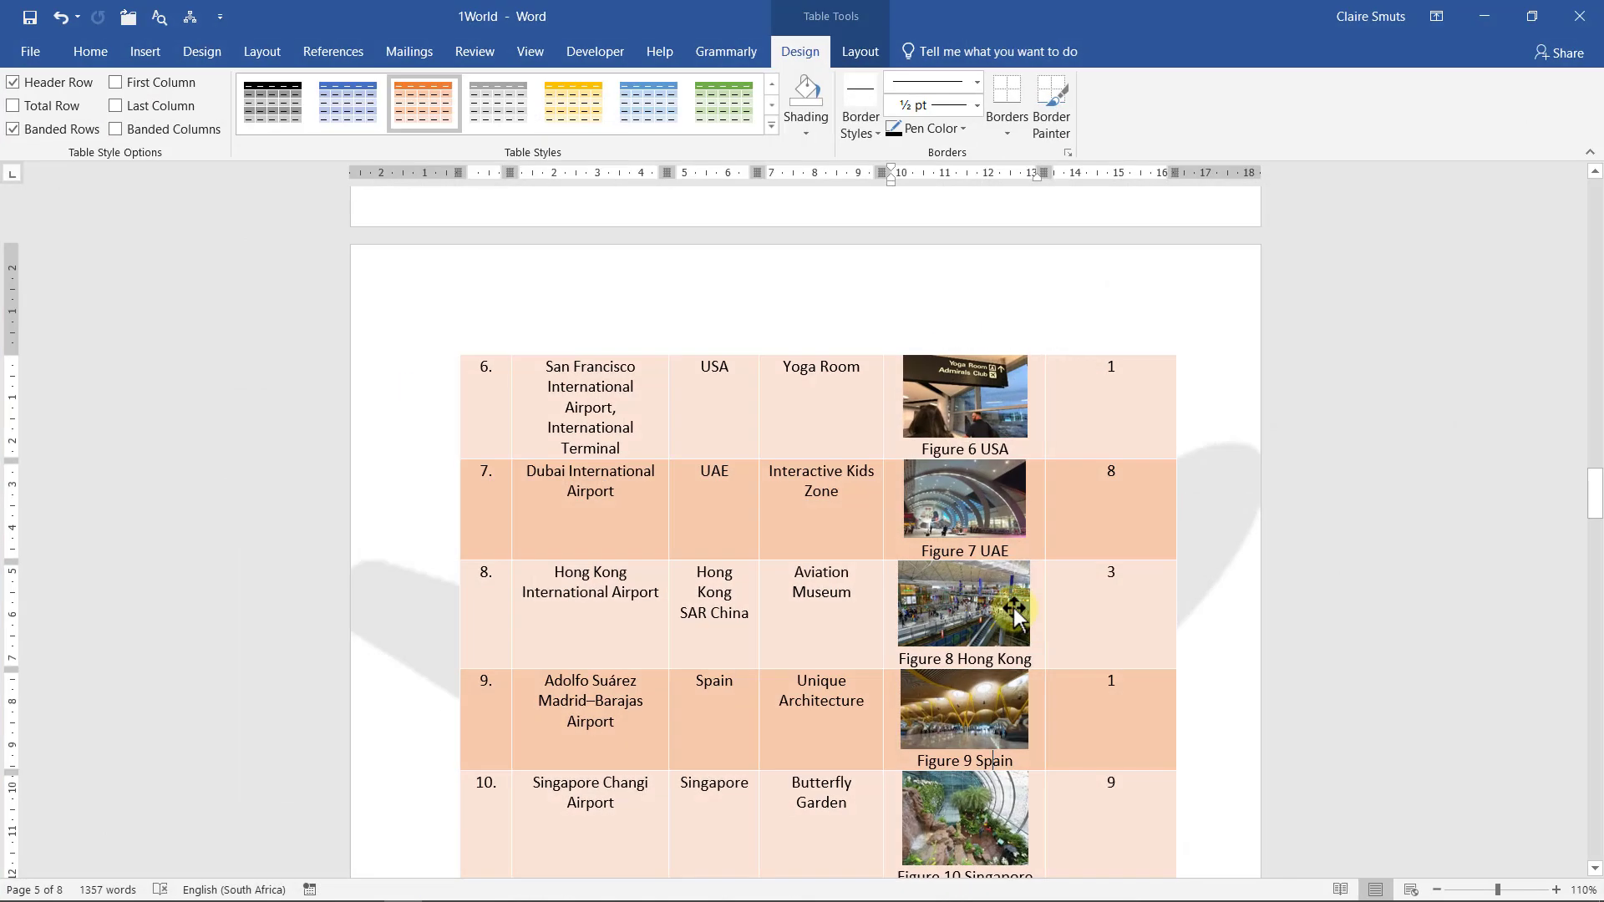
scroll(1014, 610, "down", 10)
Place the caret in the table's last cell and bring up the Formula settings
left_click(1133, 437)
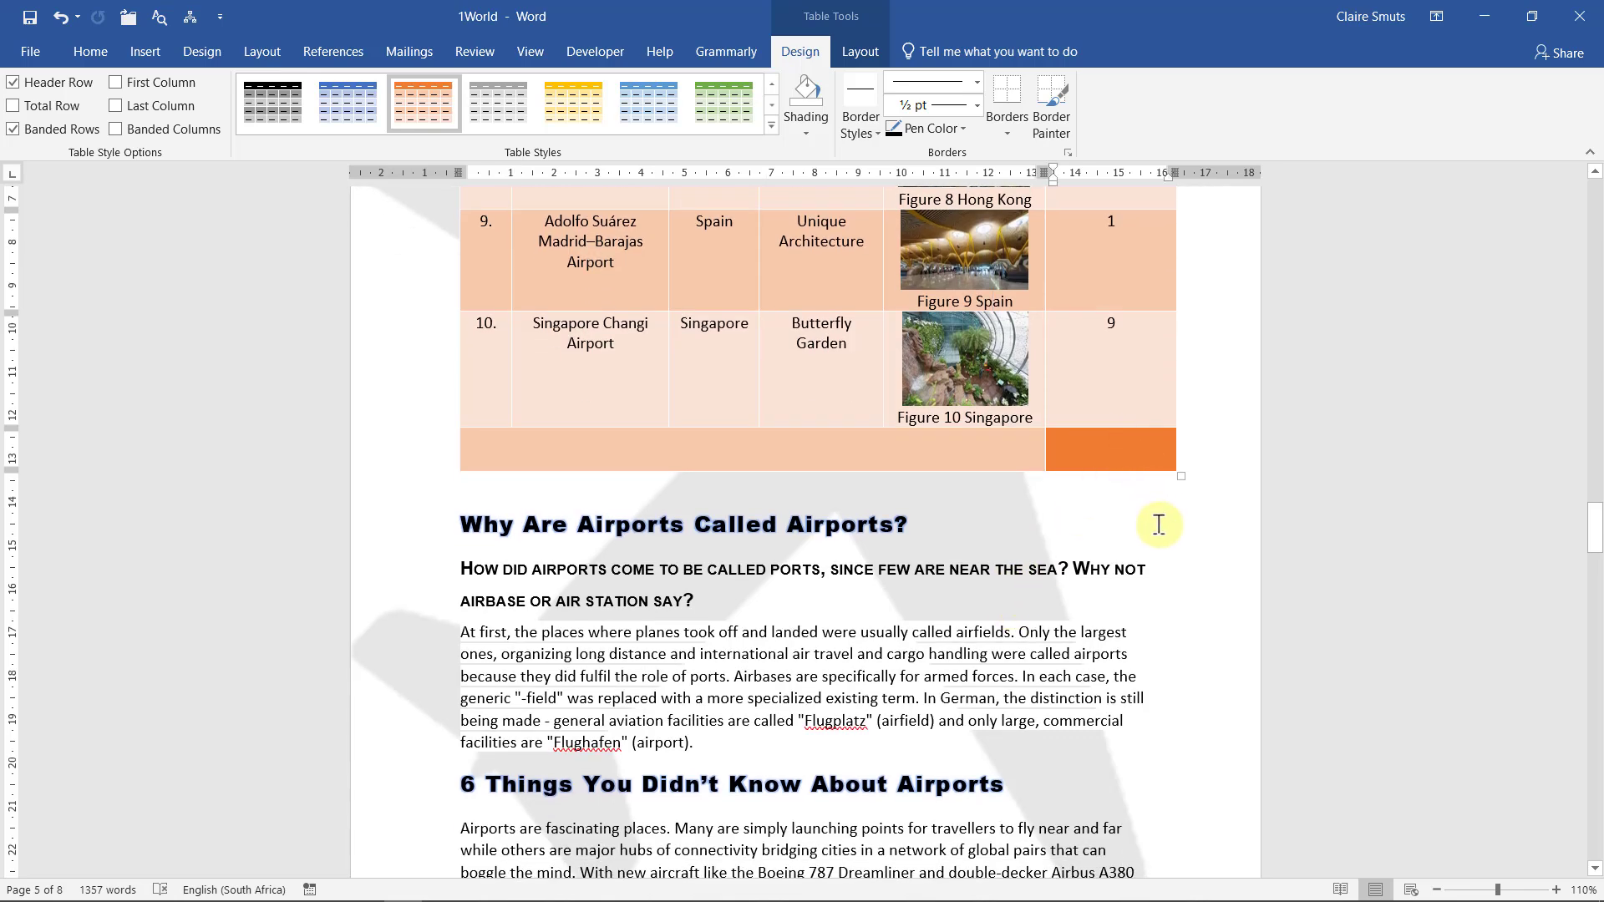
scroll(1159, 524, "up", 2)
scroll(1159, 524, "up", 8)
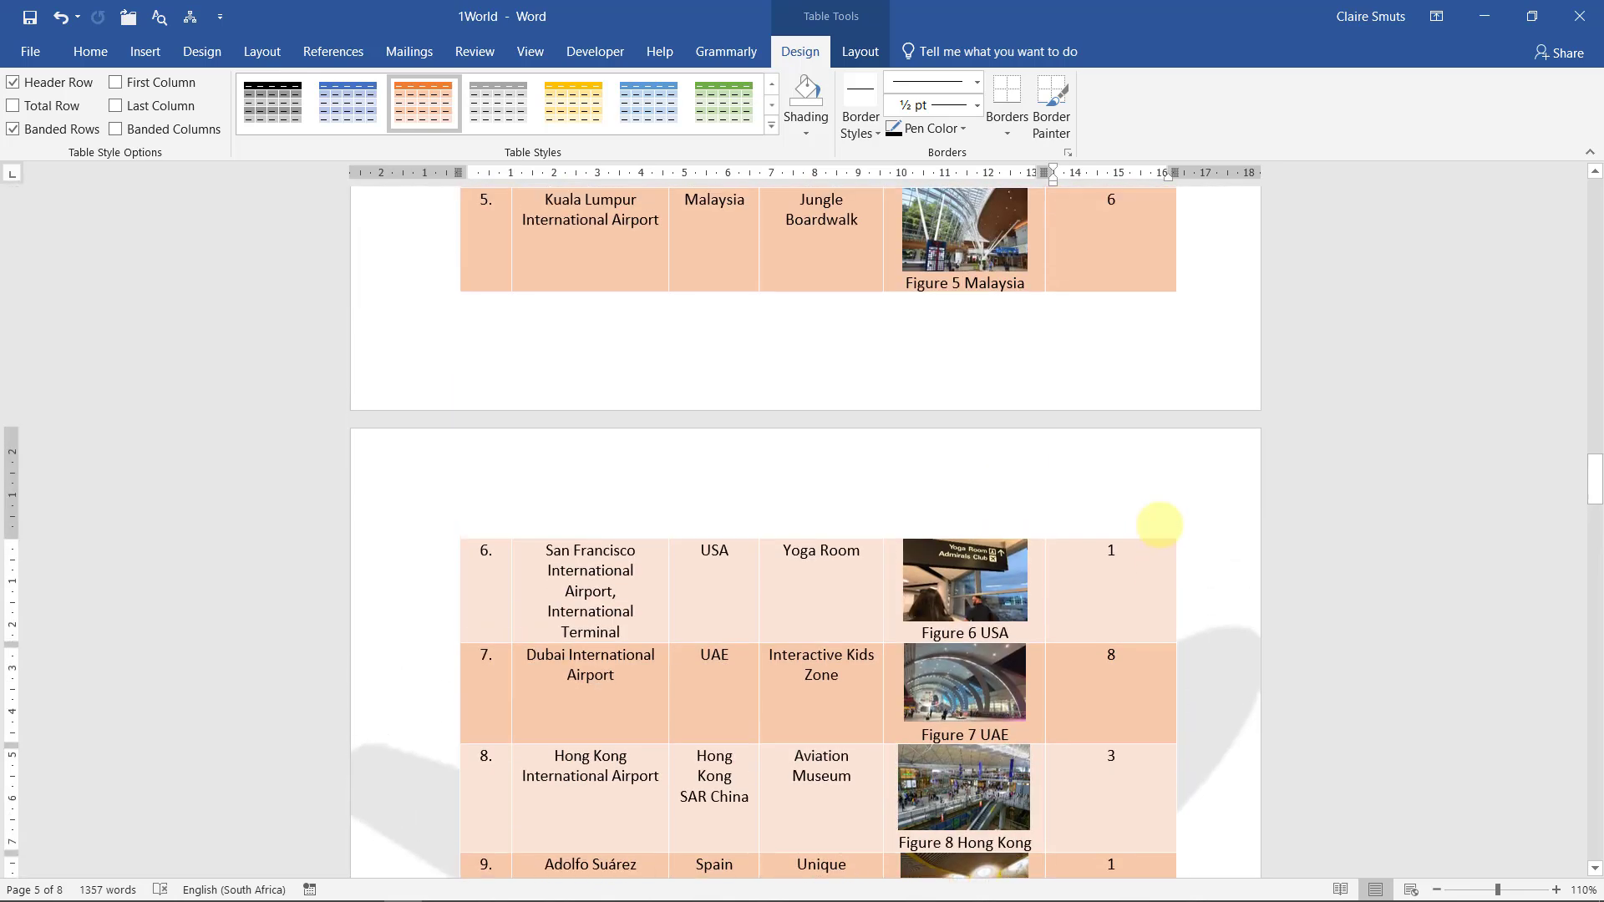
scroll(1159, 523, "up", 15)
scroll(1154, 609, "down", 20)
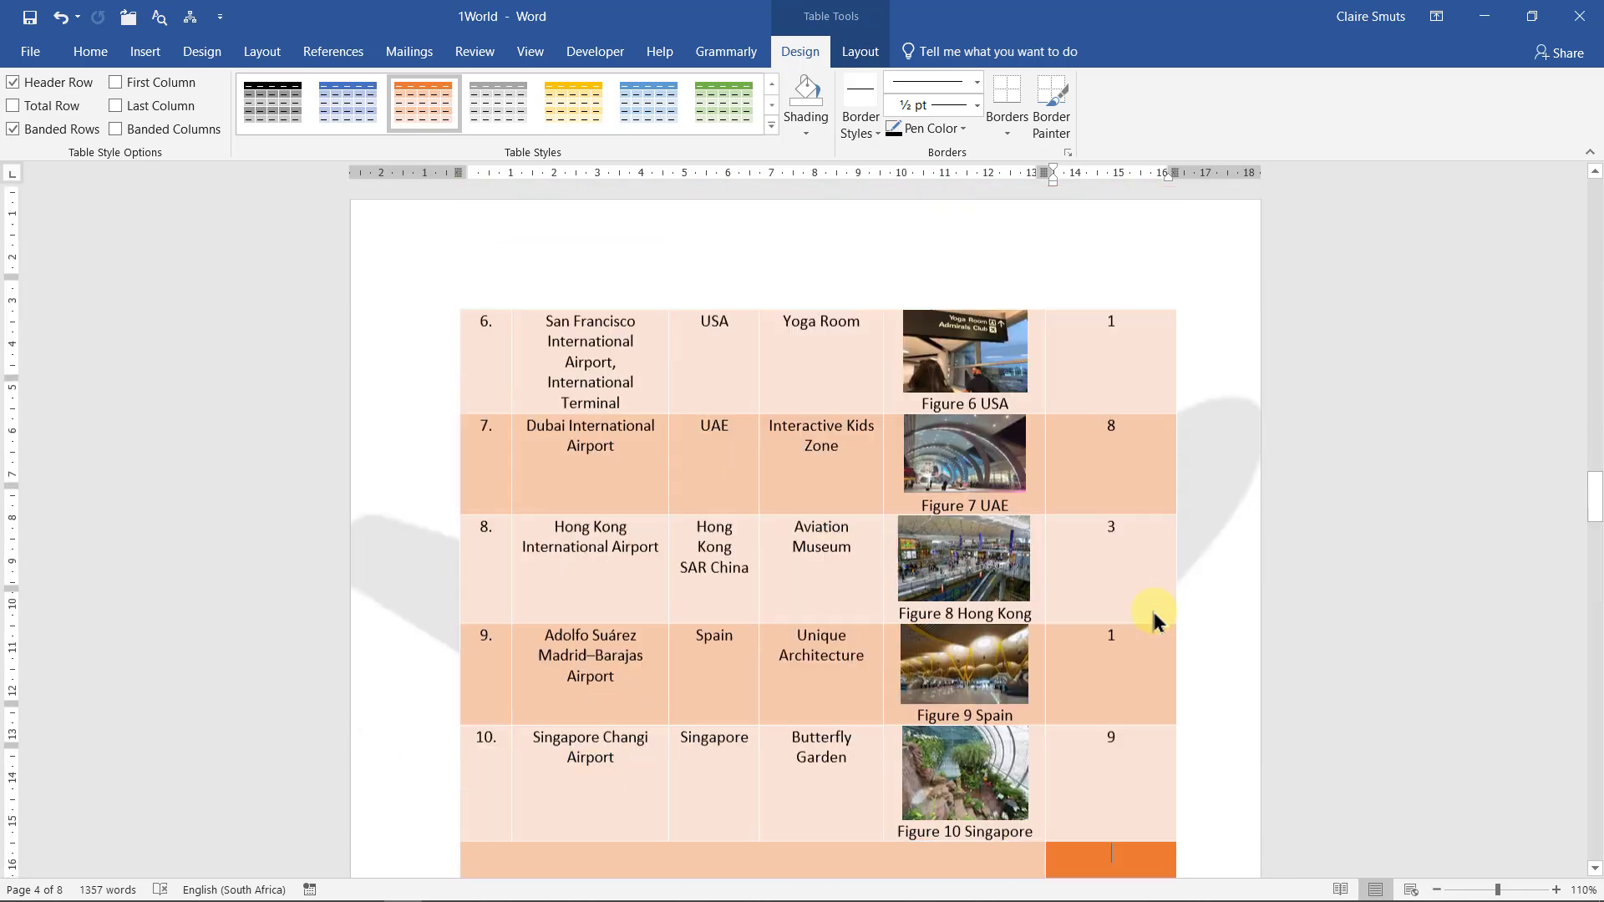
scroll(1153, 616, "down", 5)
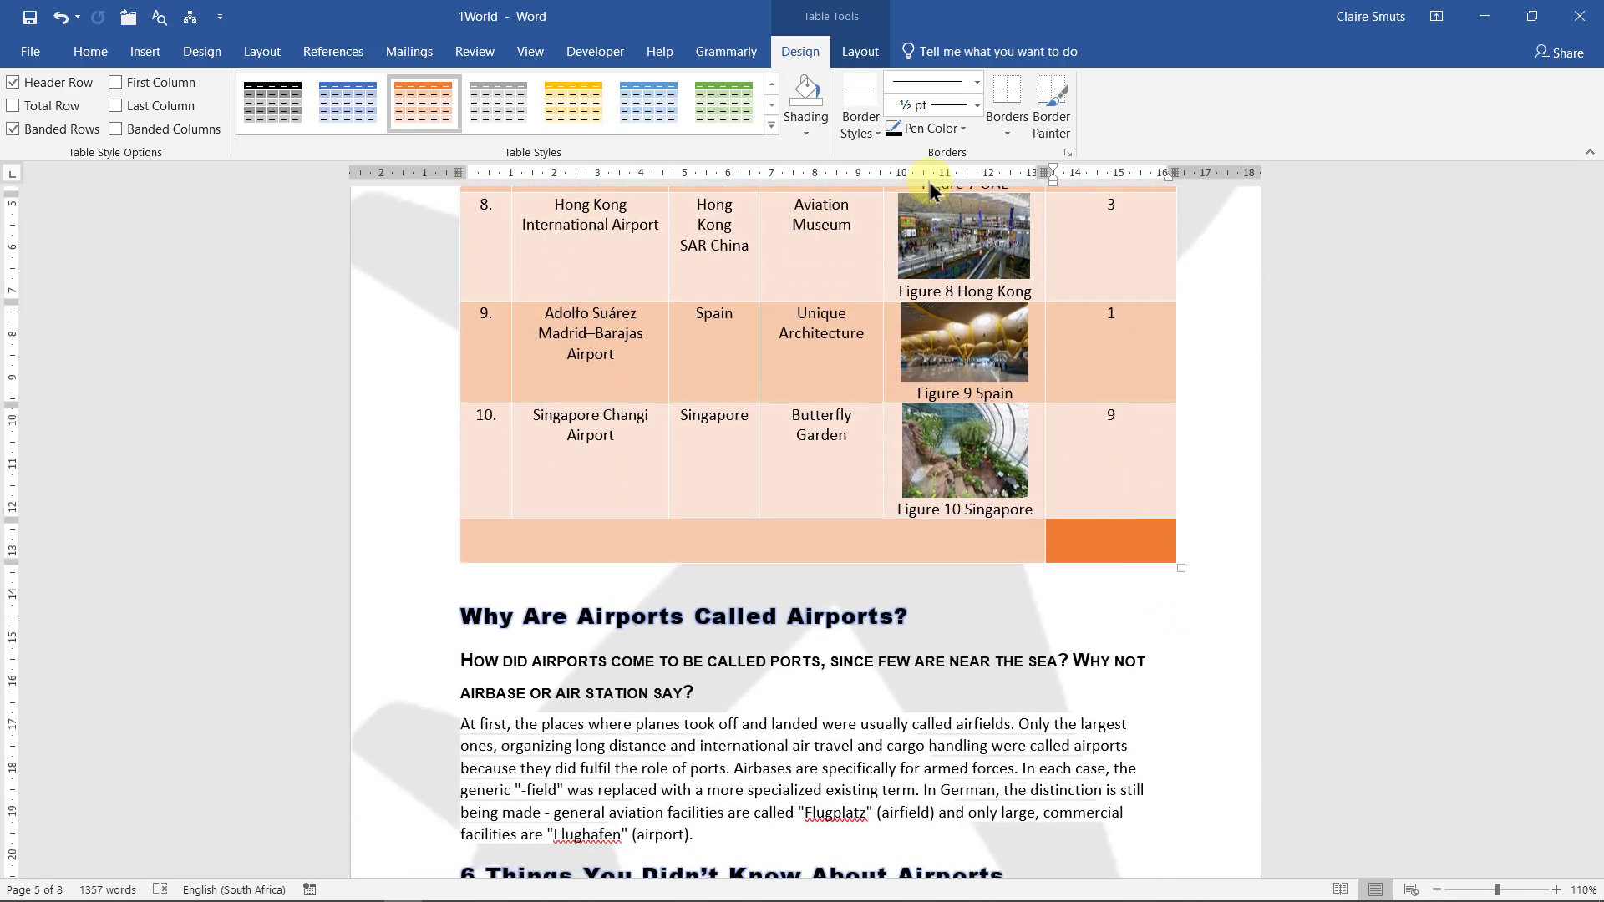
left_click(852, 50)
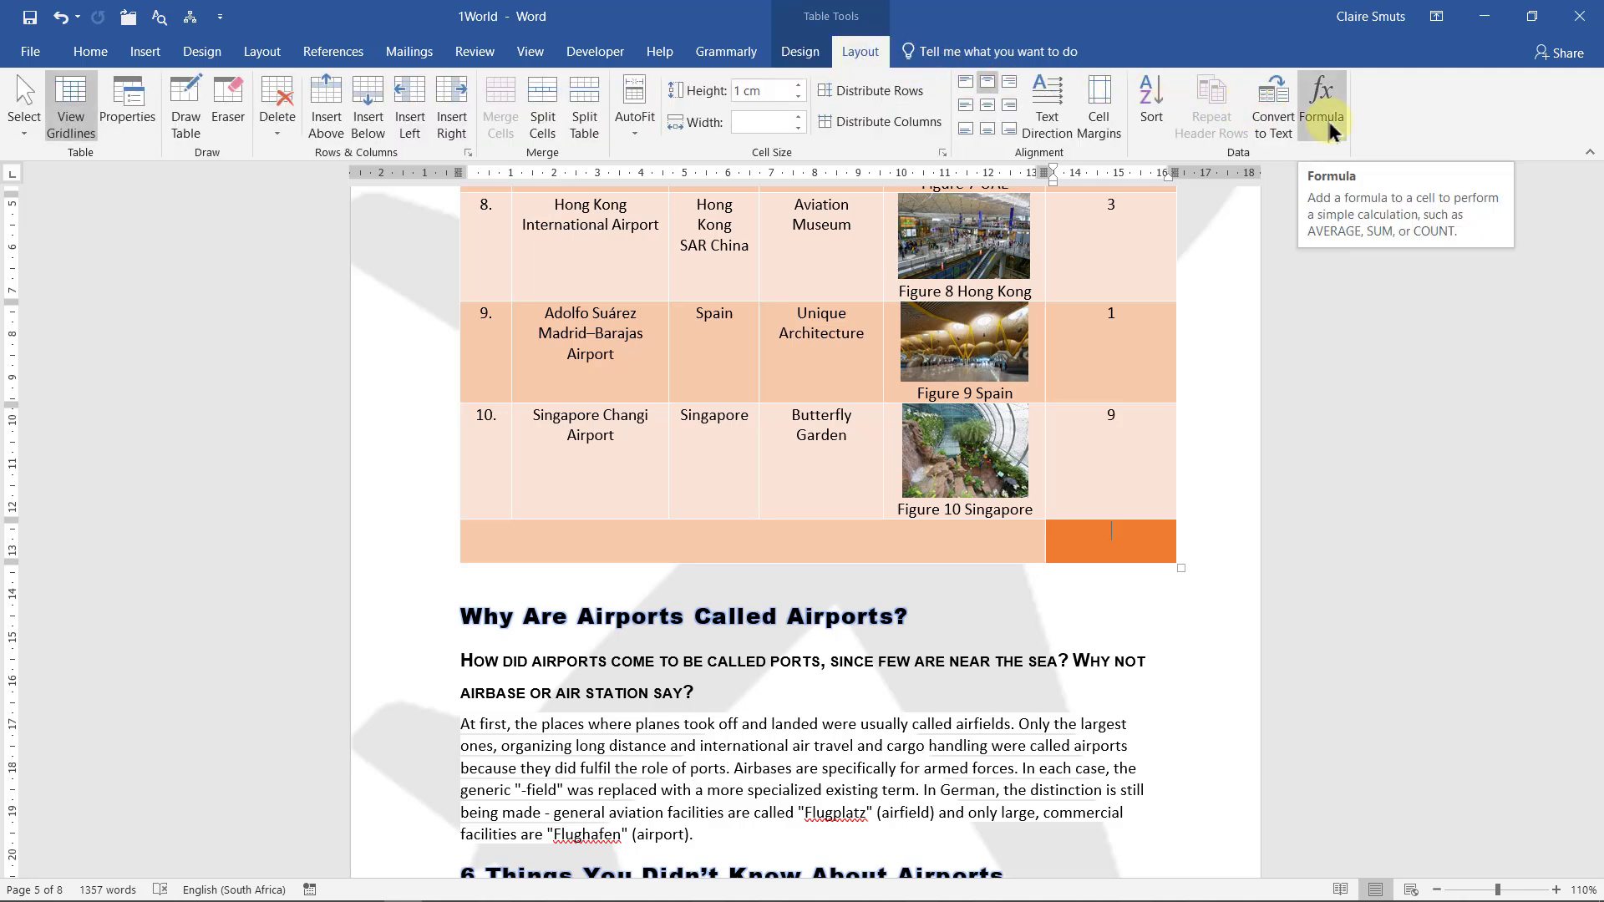
left_click(1327, 117)
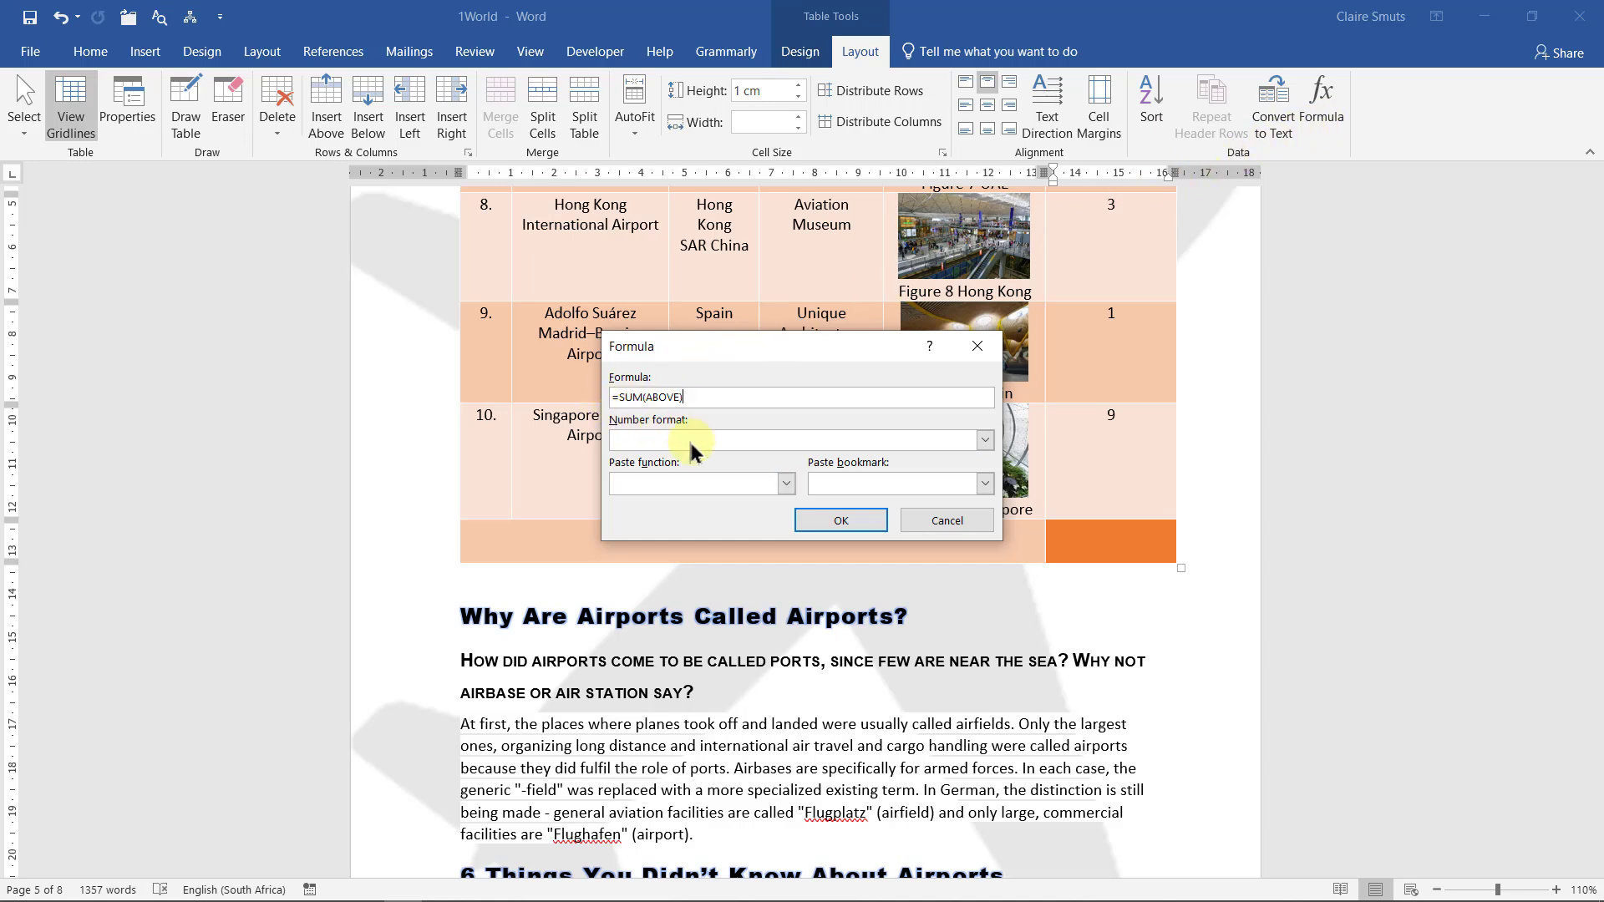
Change the formula from =SUM(ABOVE) to =AVERAGE(ABOVE)
left_click(786, 484)
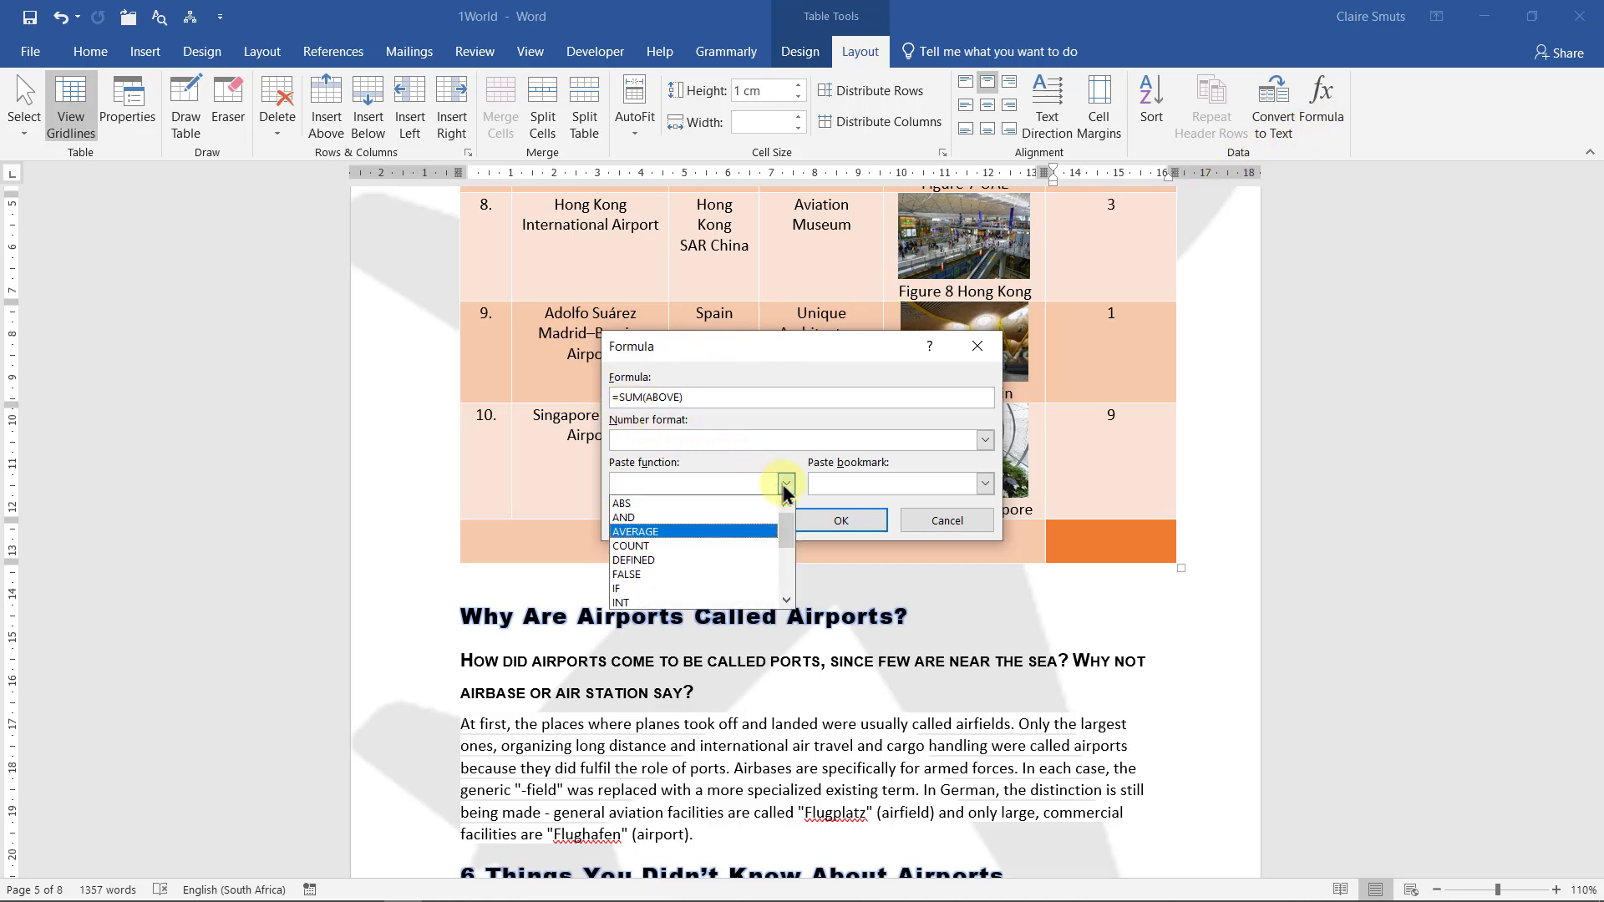
scroll(736, 556, "down", 4)
scroll(736, 557, "up", 5)
left_click(732, 531)
left_click(686, 394)
left_click_drag(686, 394, 750, 391)
key("BackSpace")
key("BackSpace")
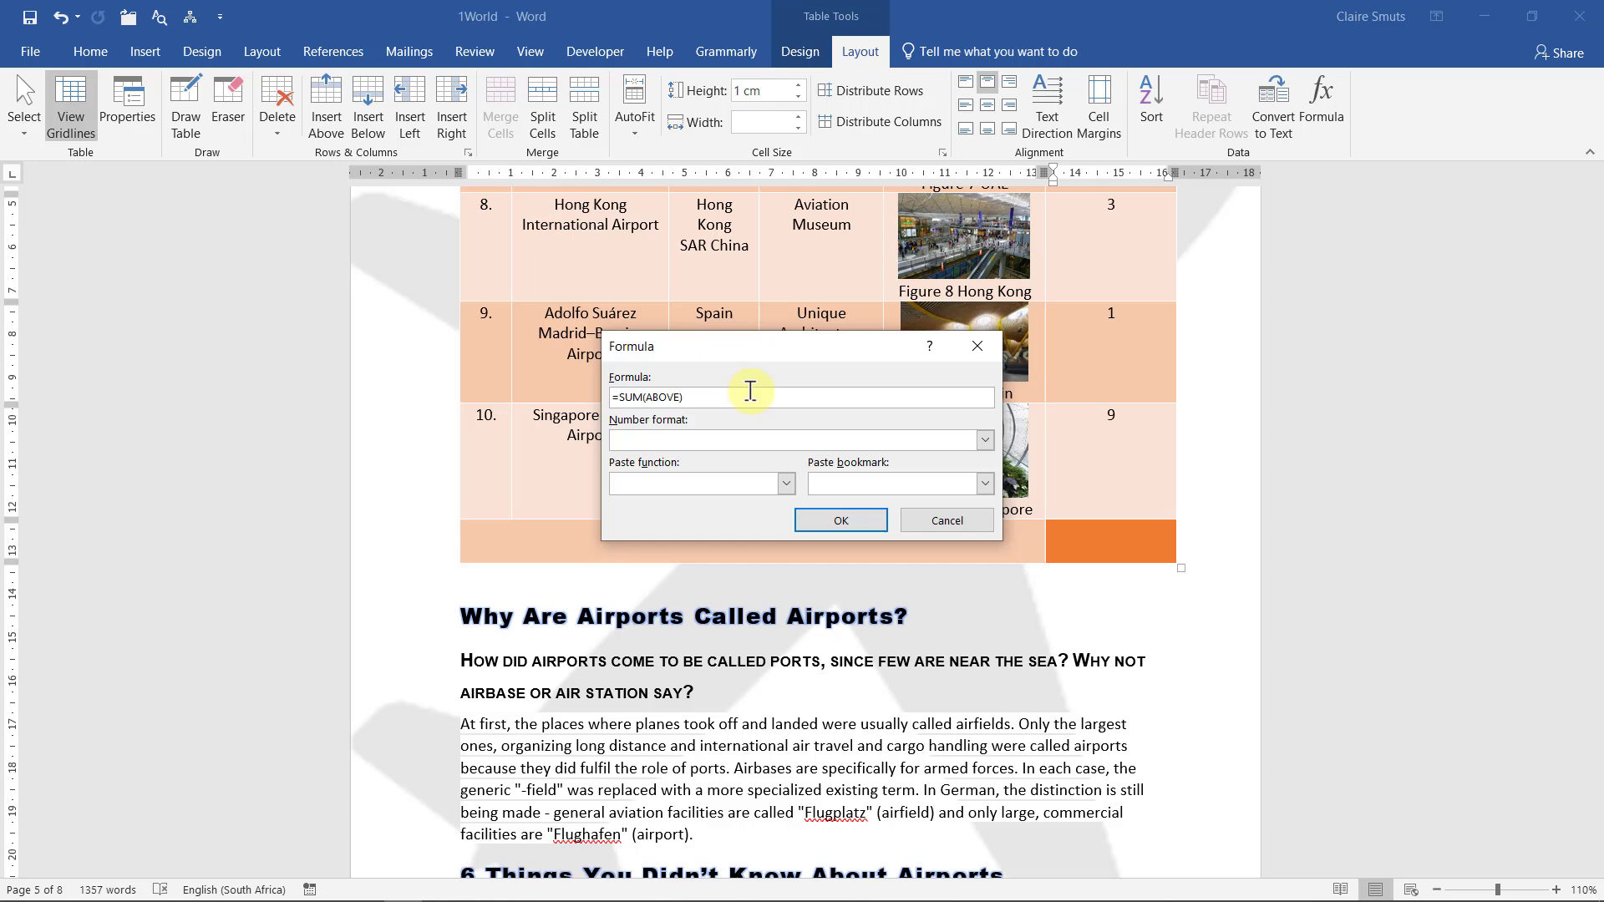
left_click_drag(643, 395, 619, 393)
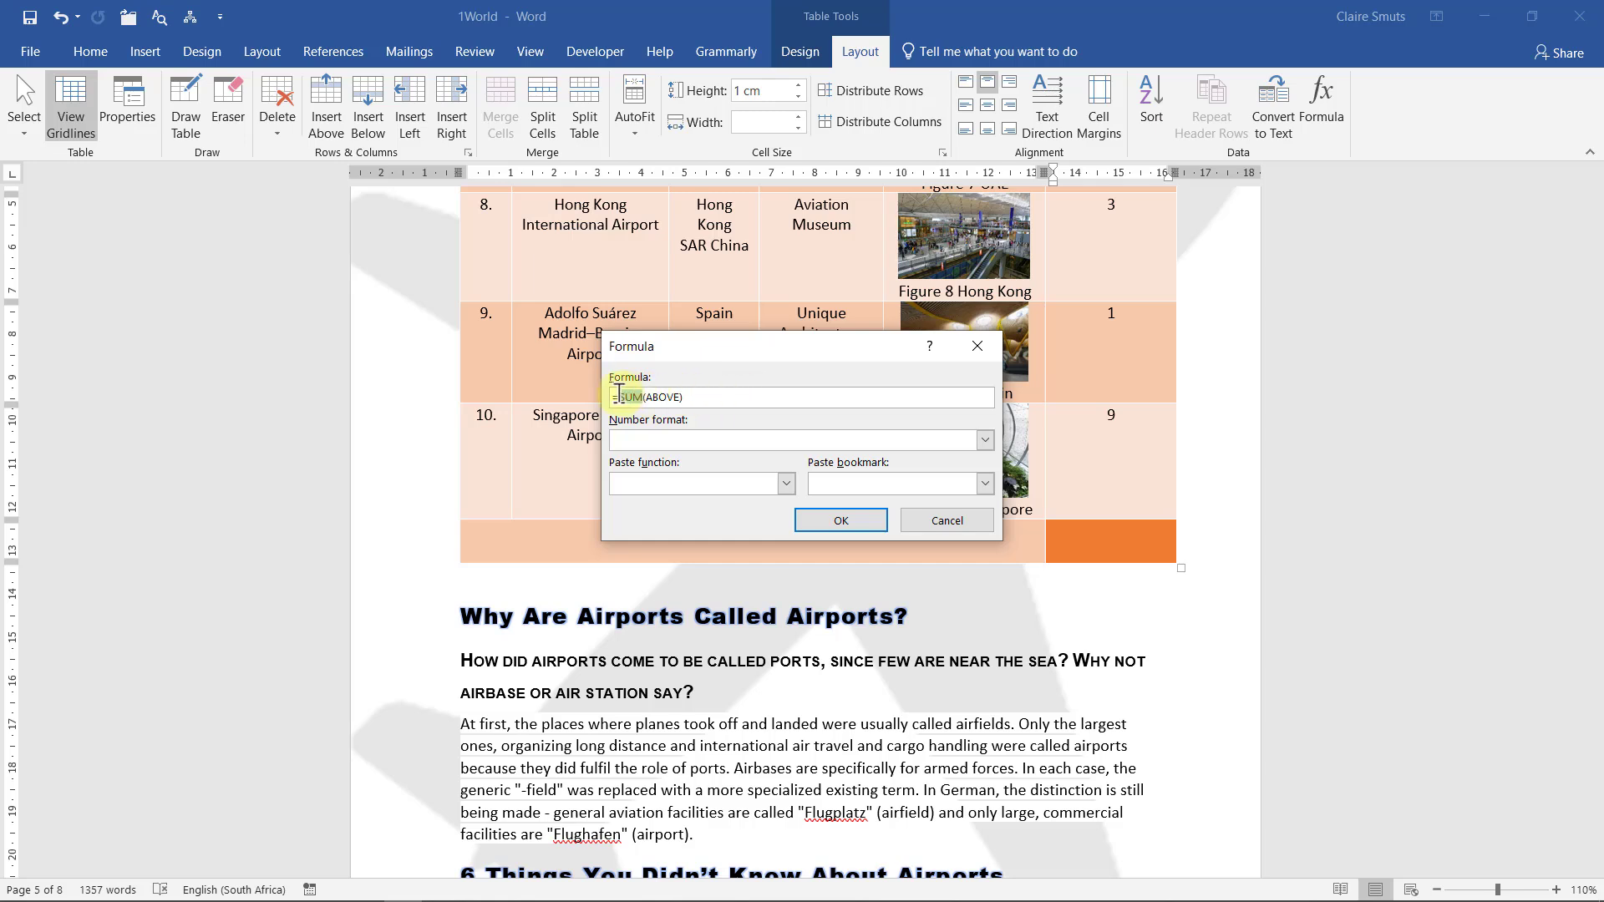
type("average")
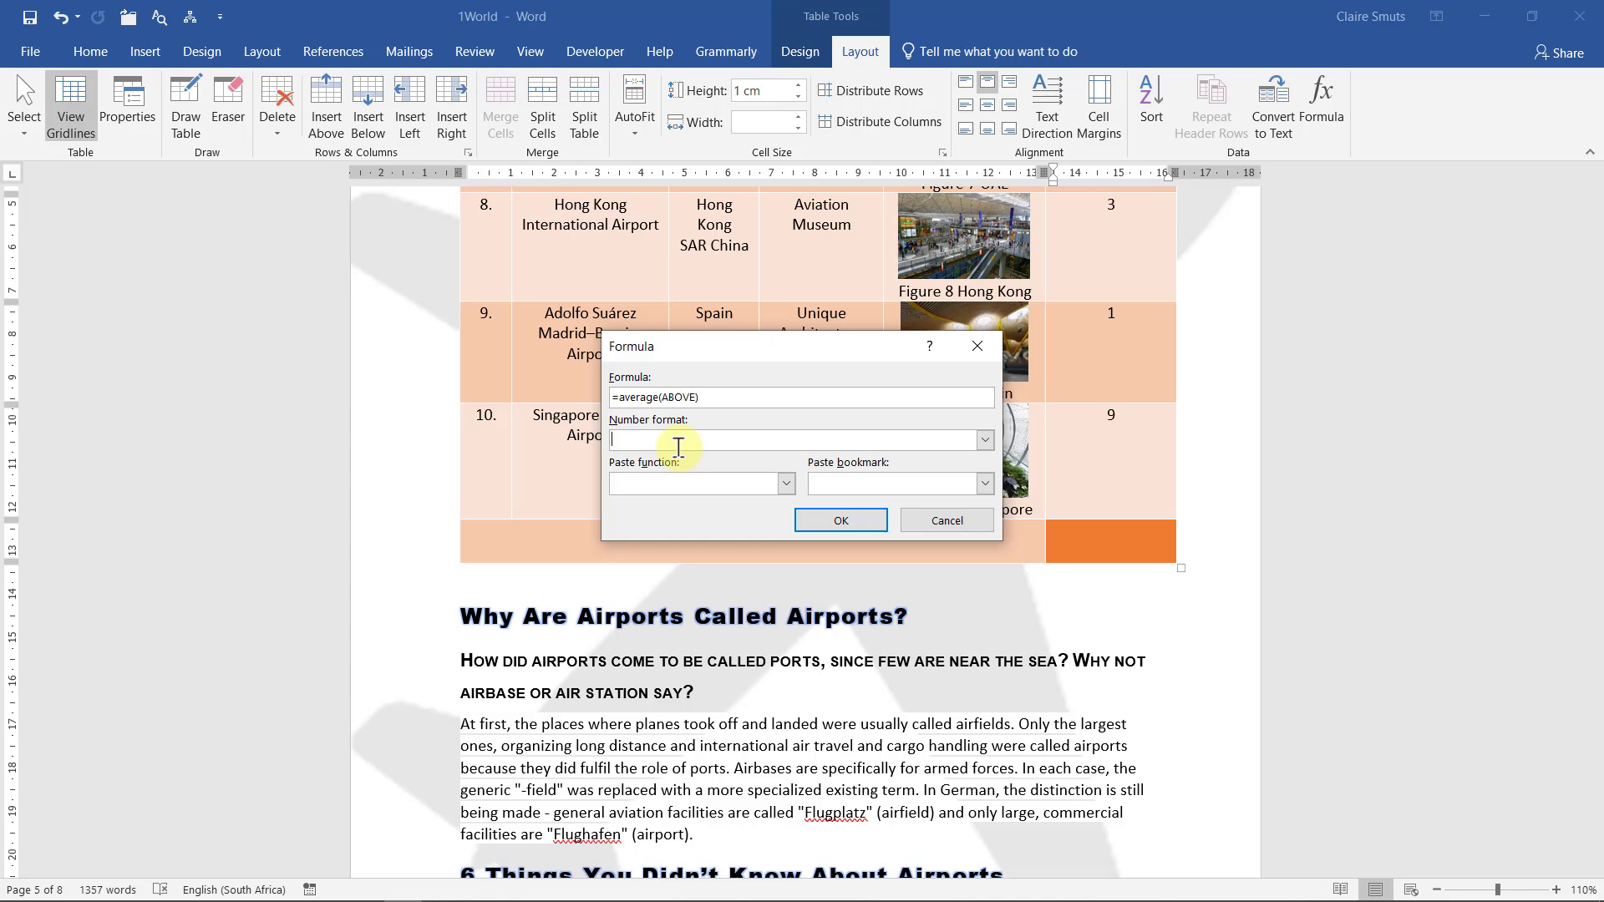
Set the number format to 0 and apply the average formula
left_click(987, 440)
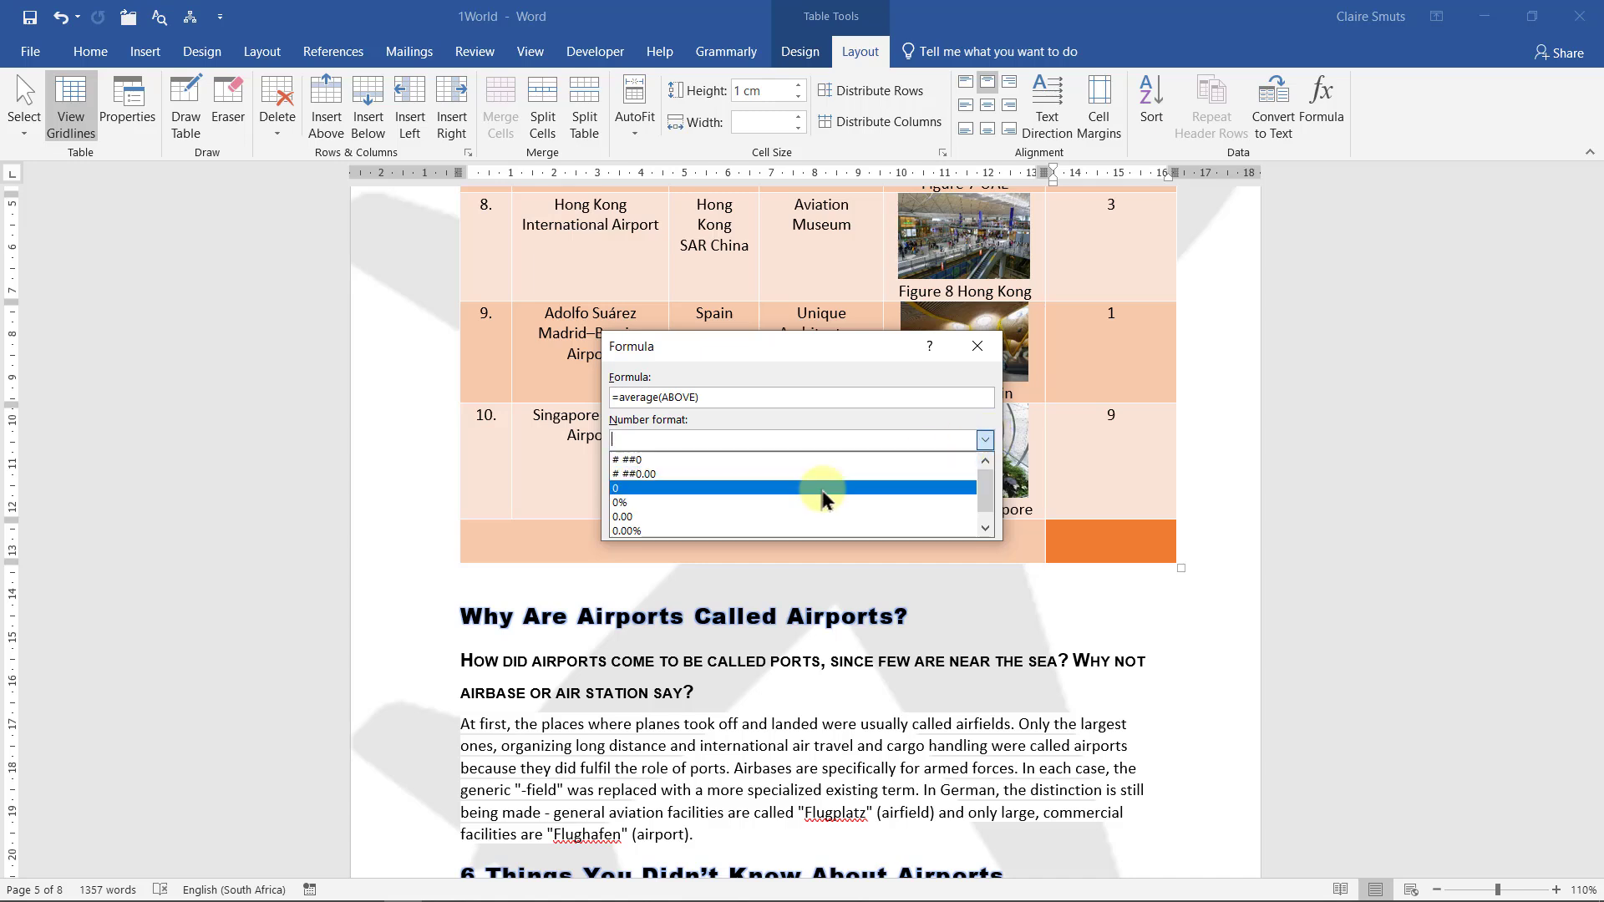
left_click(823, 490)
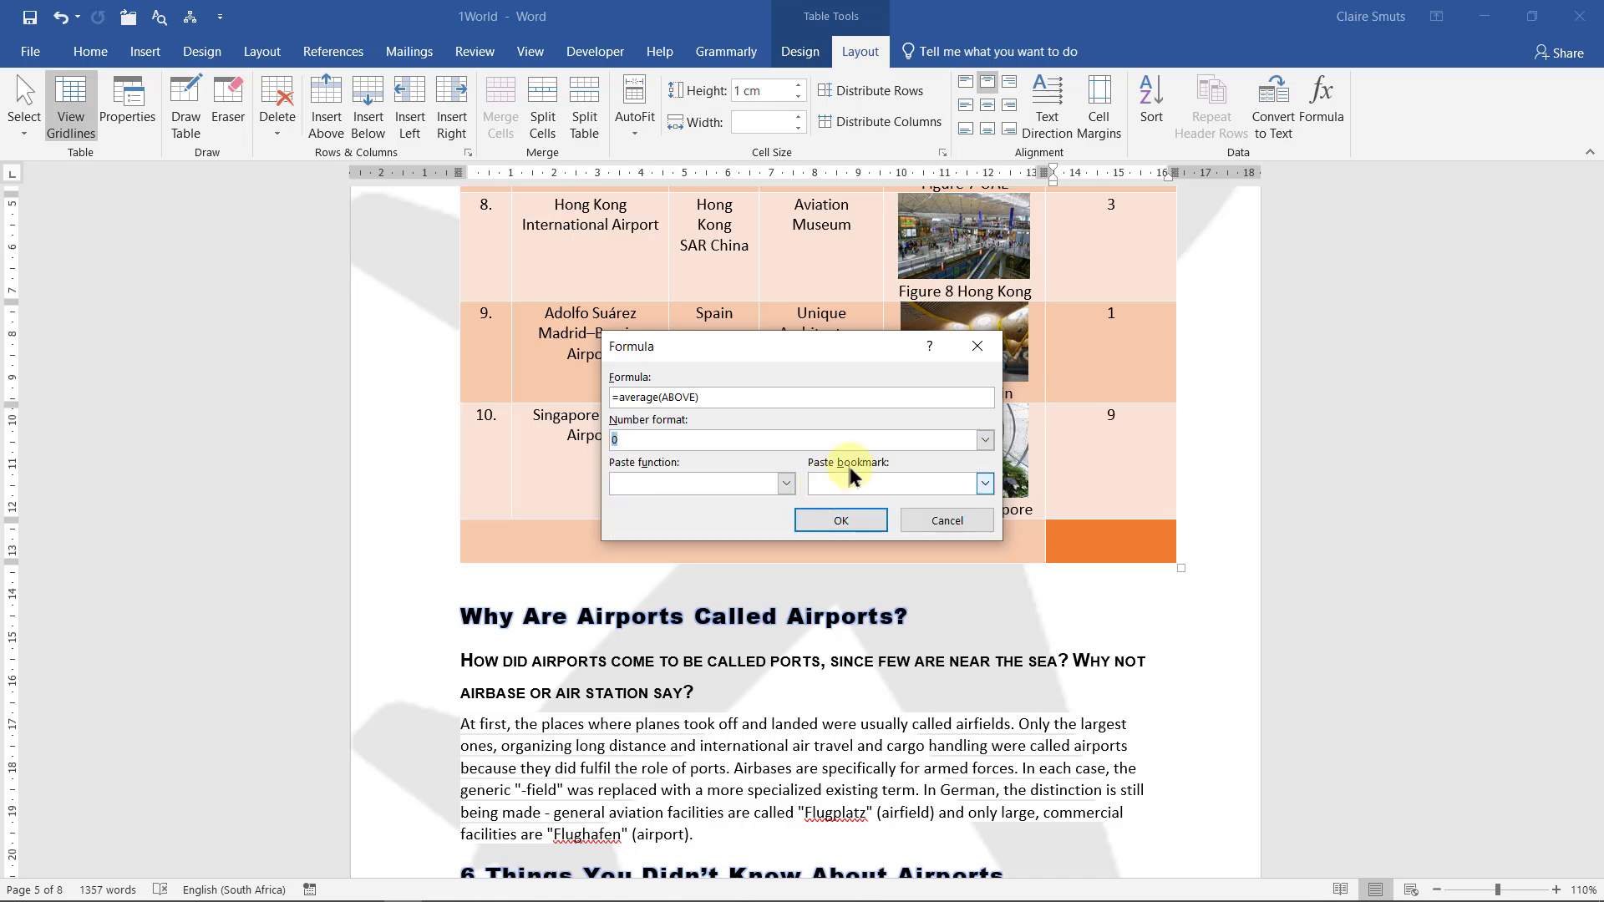
left_click(986, 441)
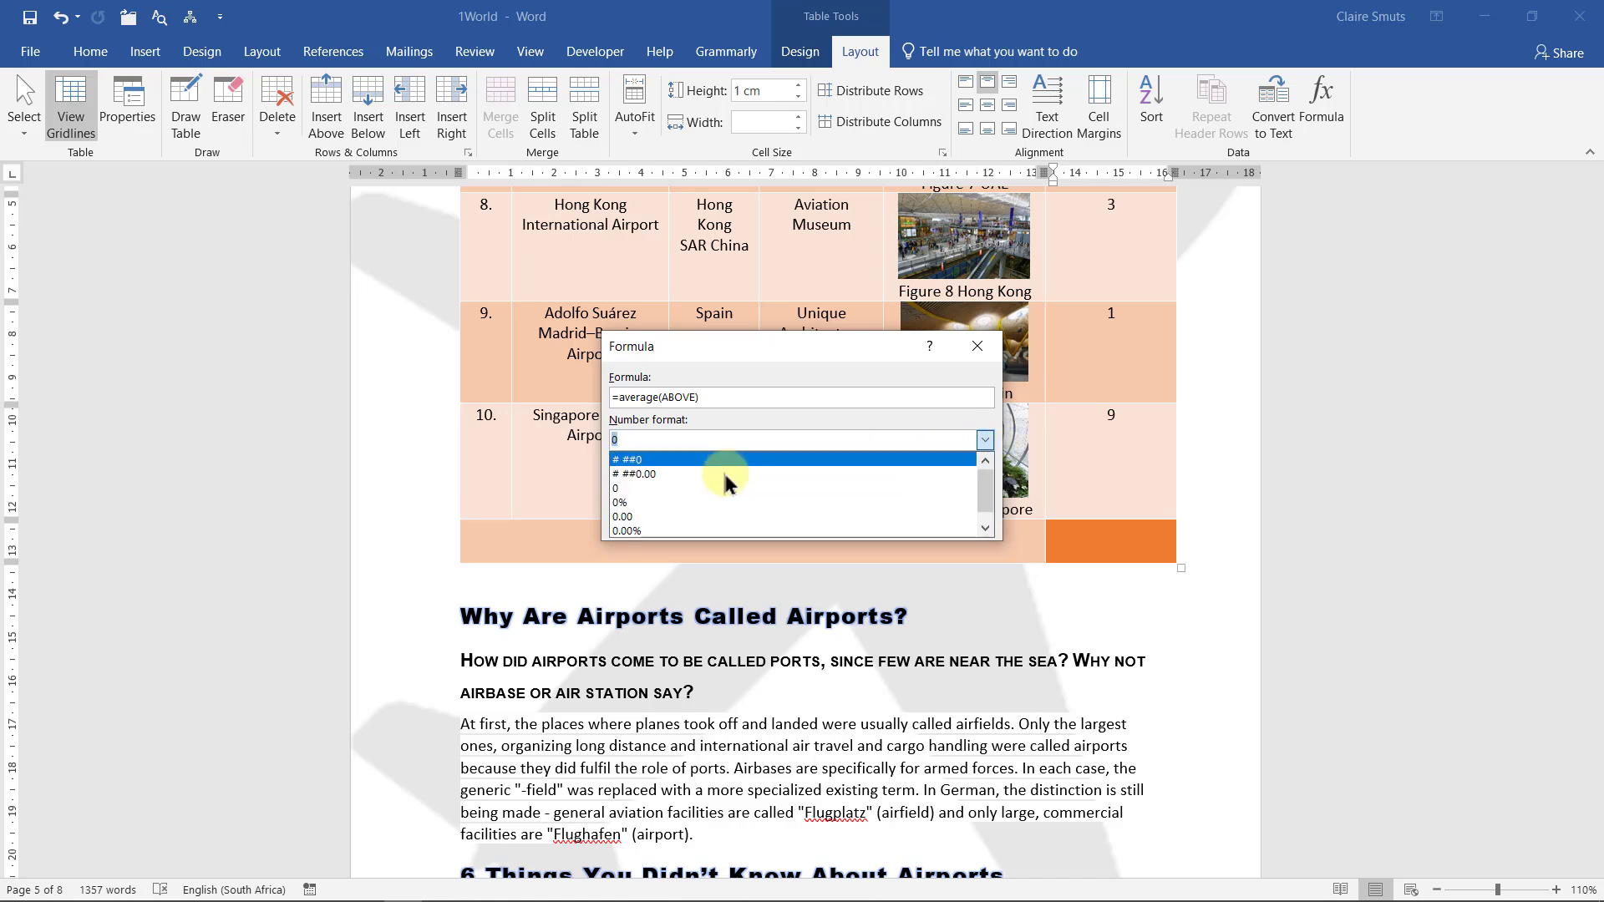
key("Up")
left_click(660, 488)
left_click(830, 519)
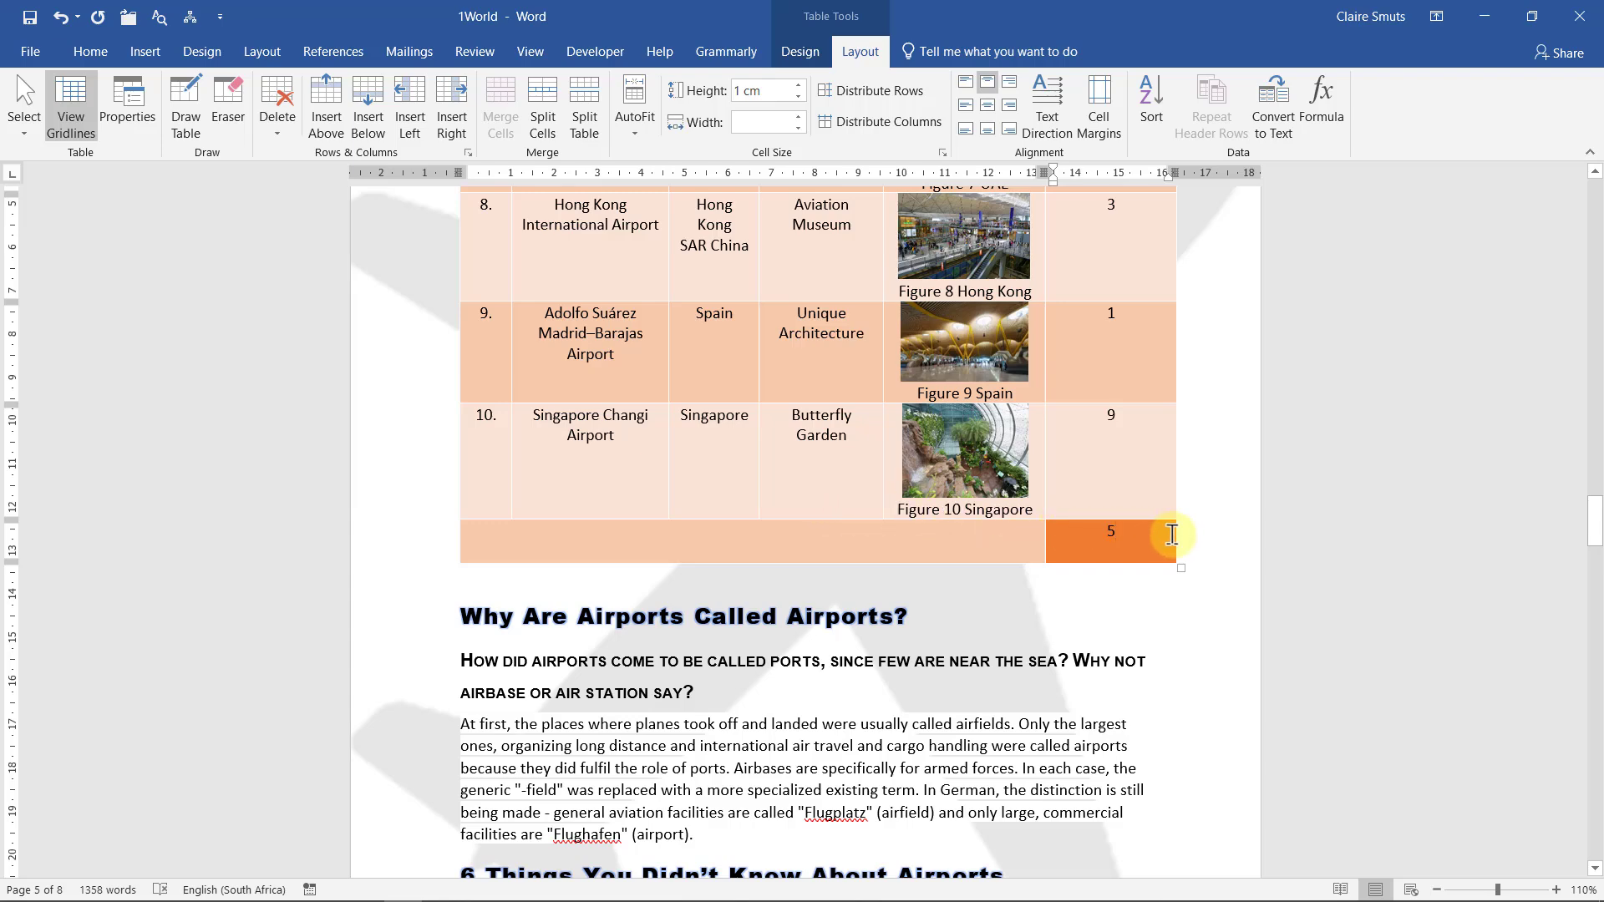
key("alt+Tab")
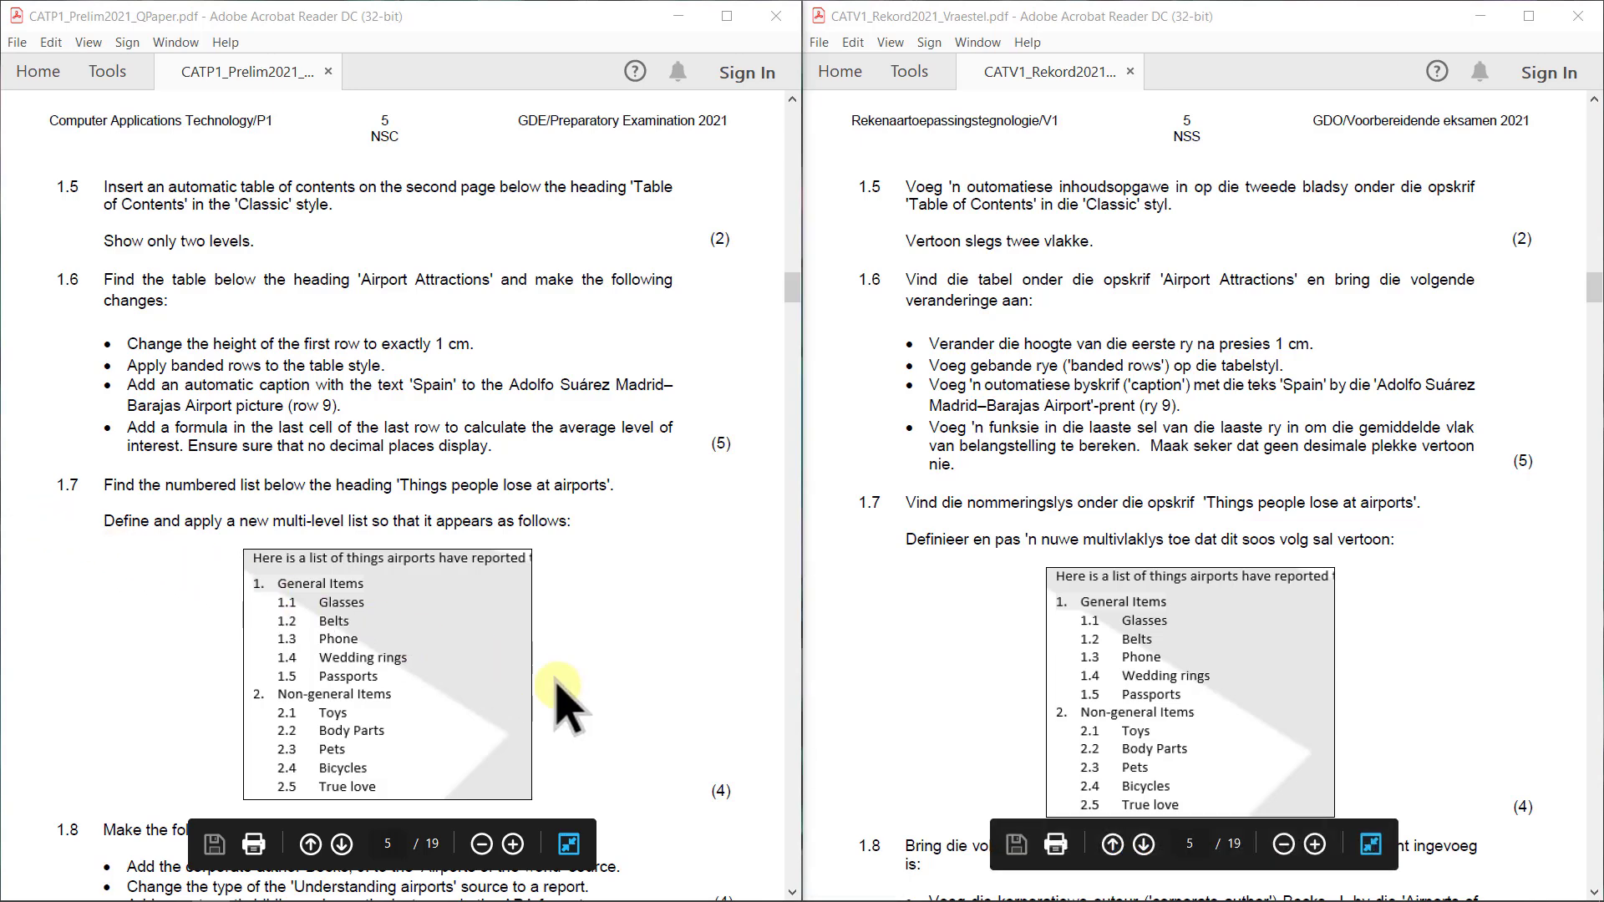
scroll(646, 802, "down", 2)
scroll(1074, 564, "down", 2)
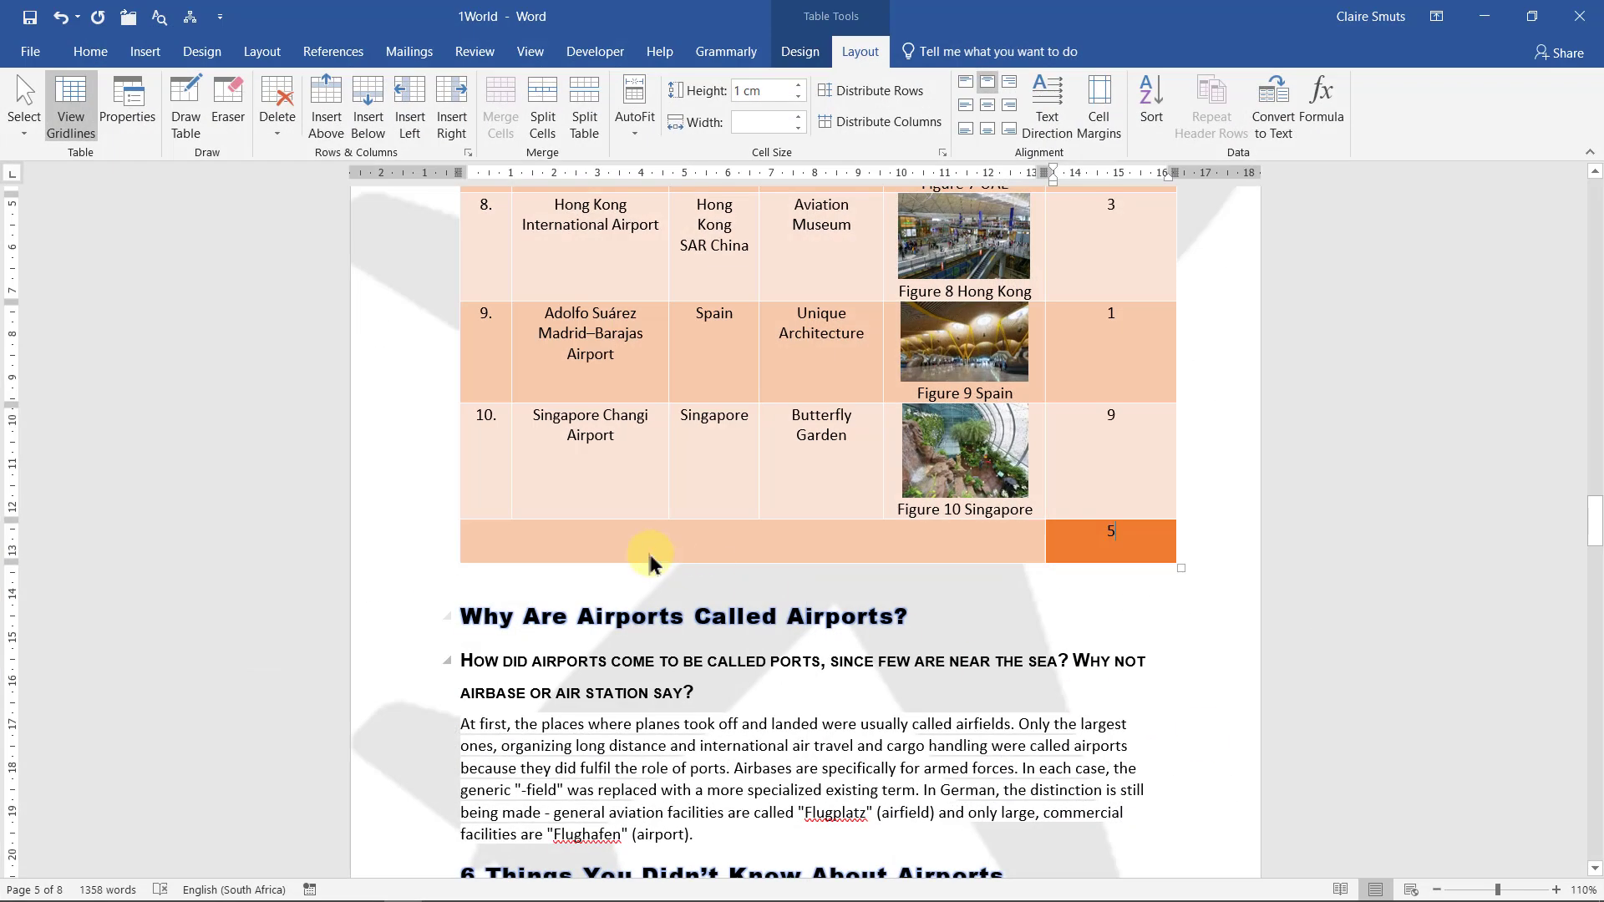
Demote Glasses through Passports to the second level under General Items
scroll(649, 554, "down", 4)
scroll(650, 554, "down", 20)
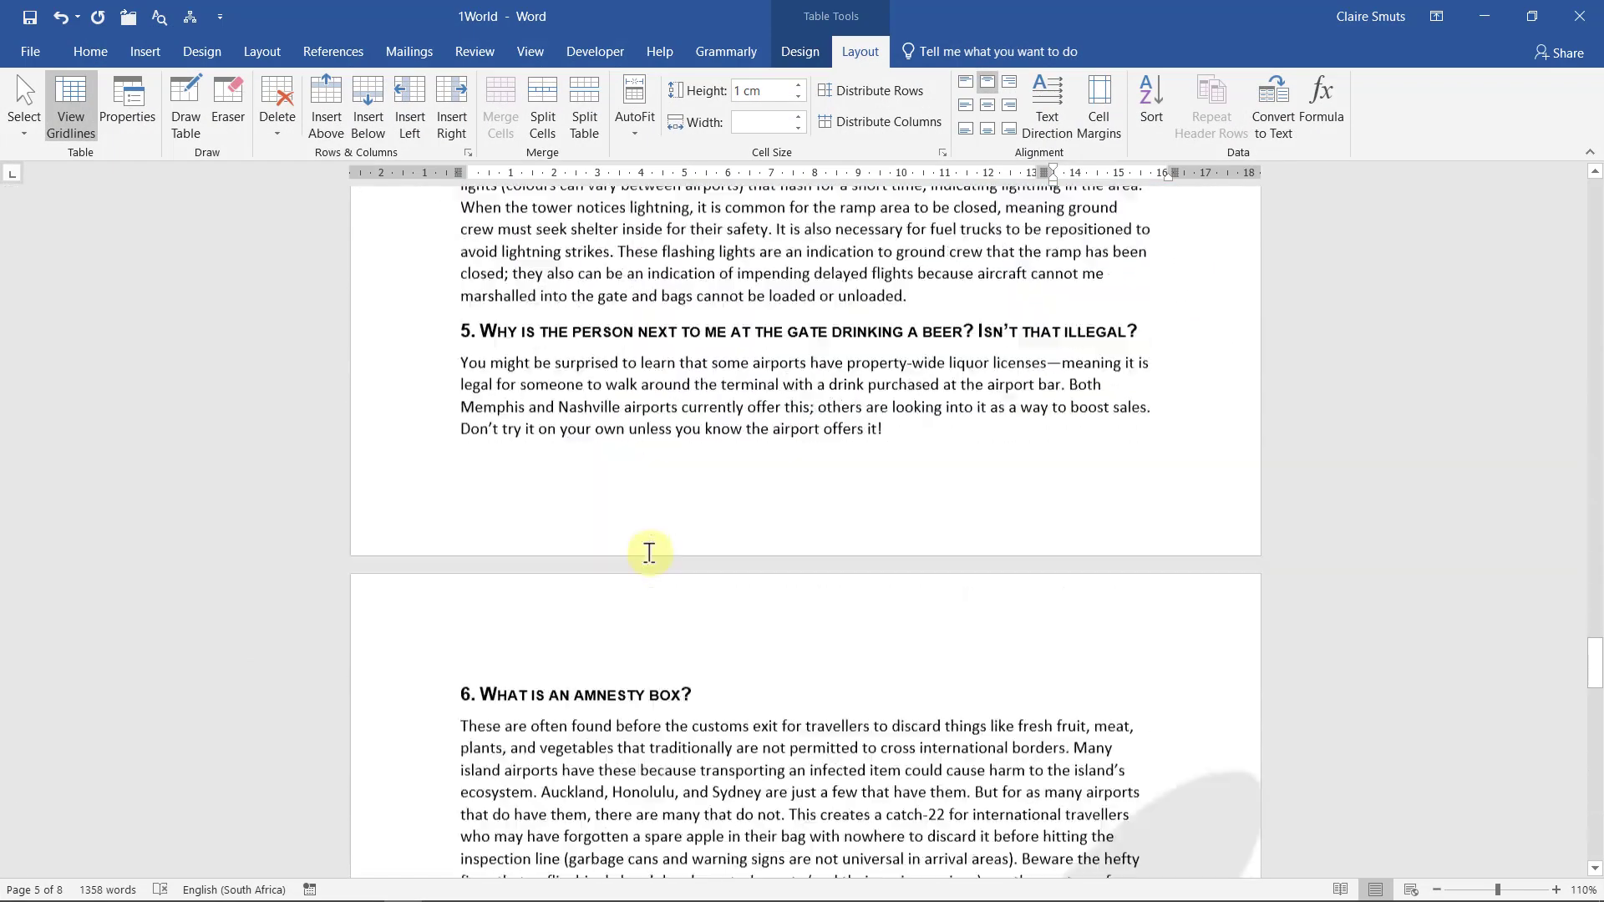
scroll(650, 554, "down", 3)
left_click(534, 662)
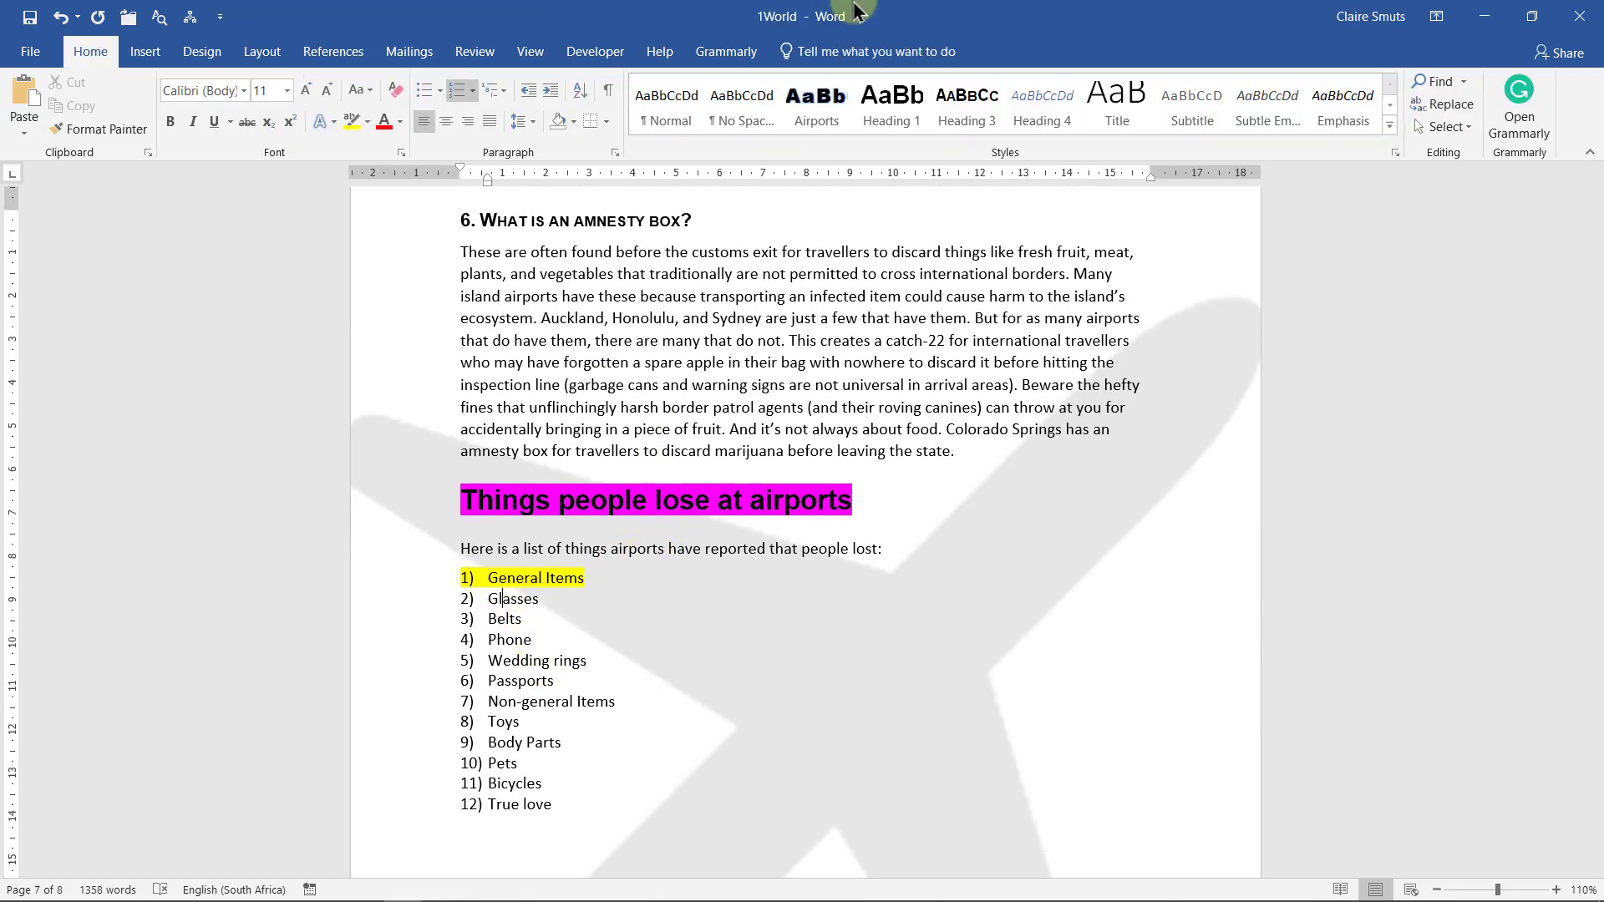
left_click_drag(846, 12, 1122, 50)
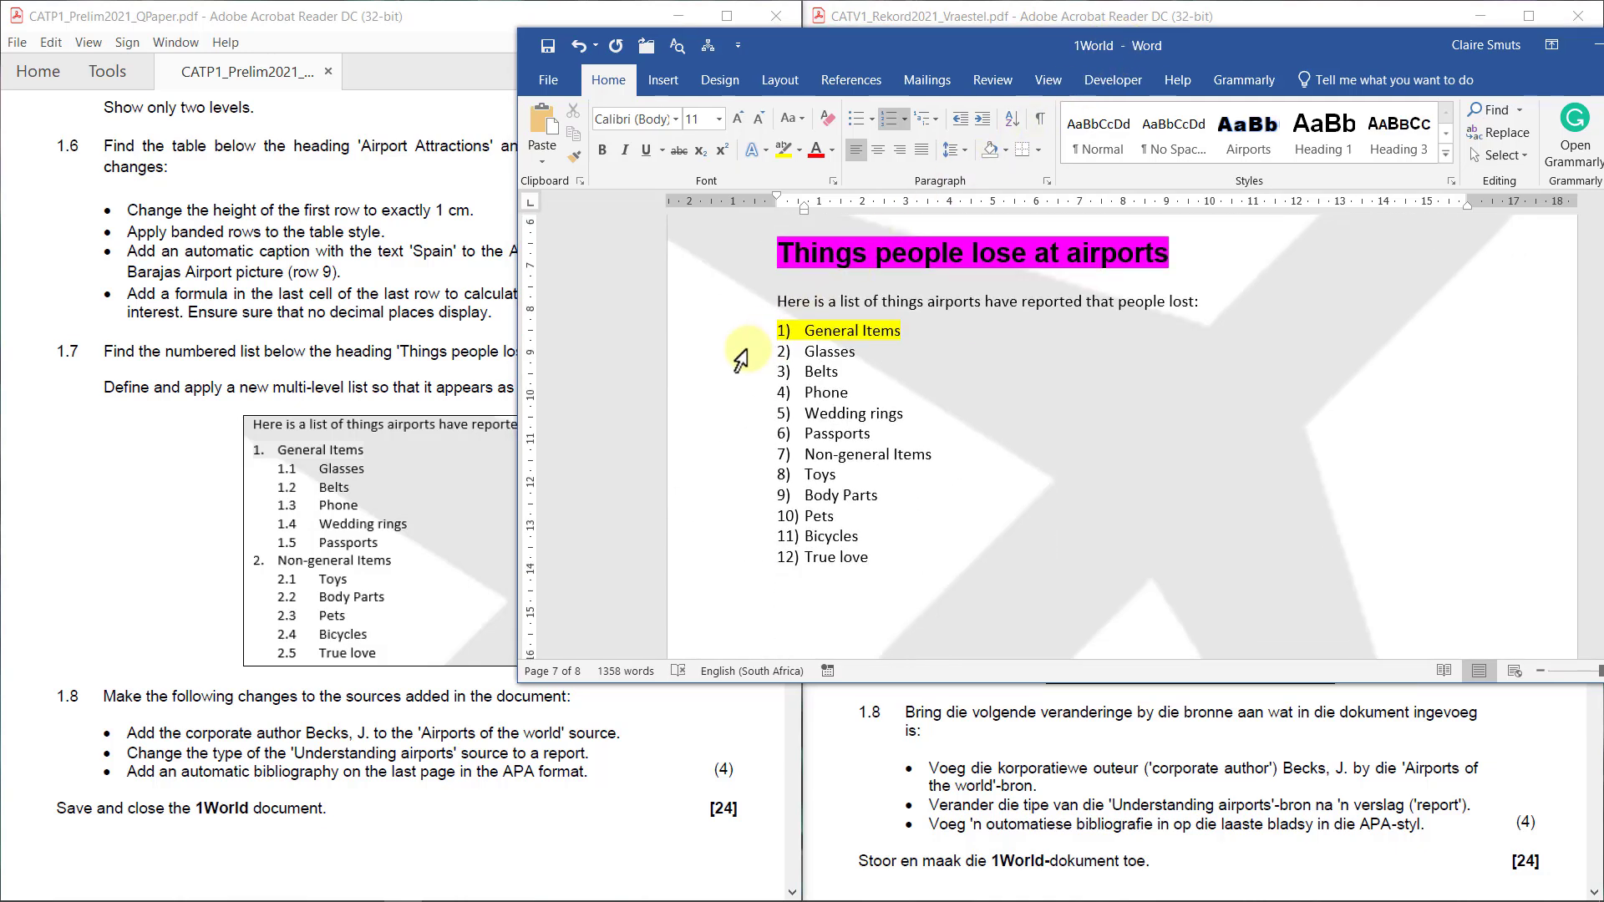
left_click_drag(742, 353, 732, 441)
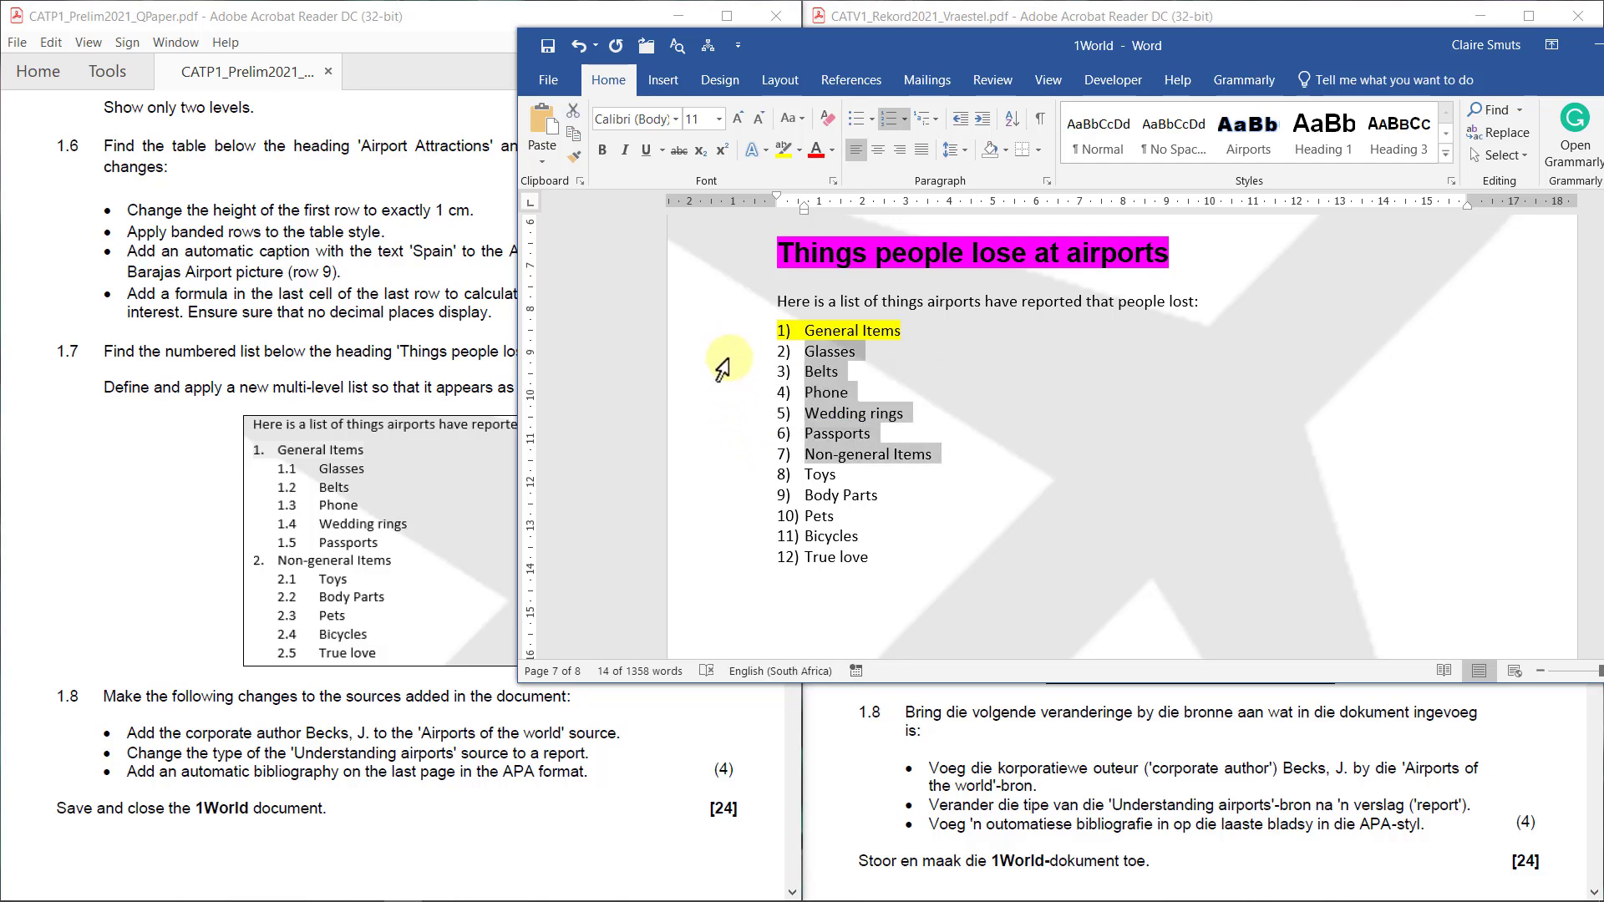
left_click_drag(727, 376, 739, 456)
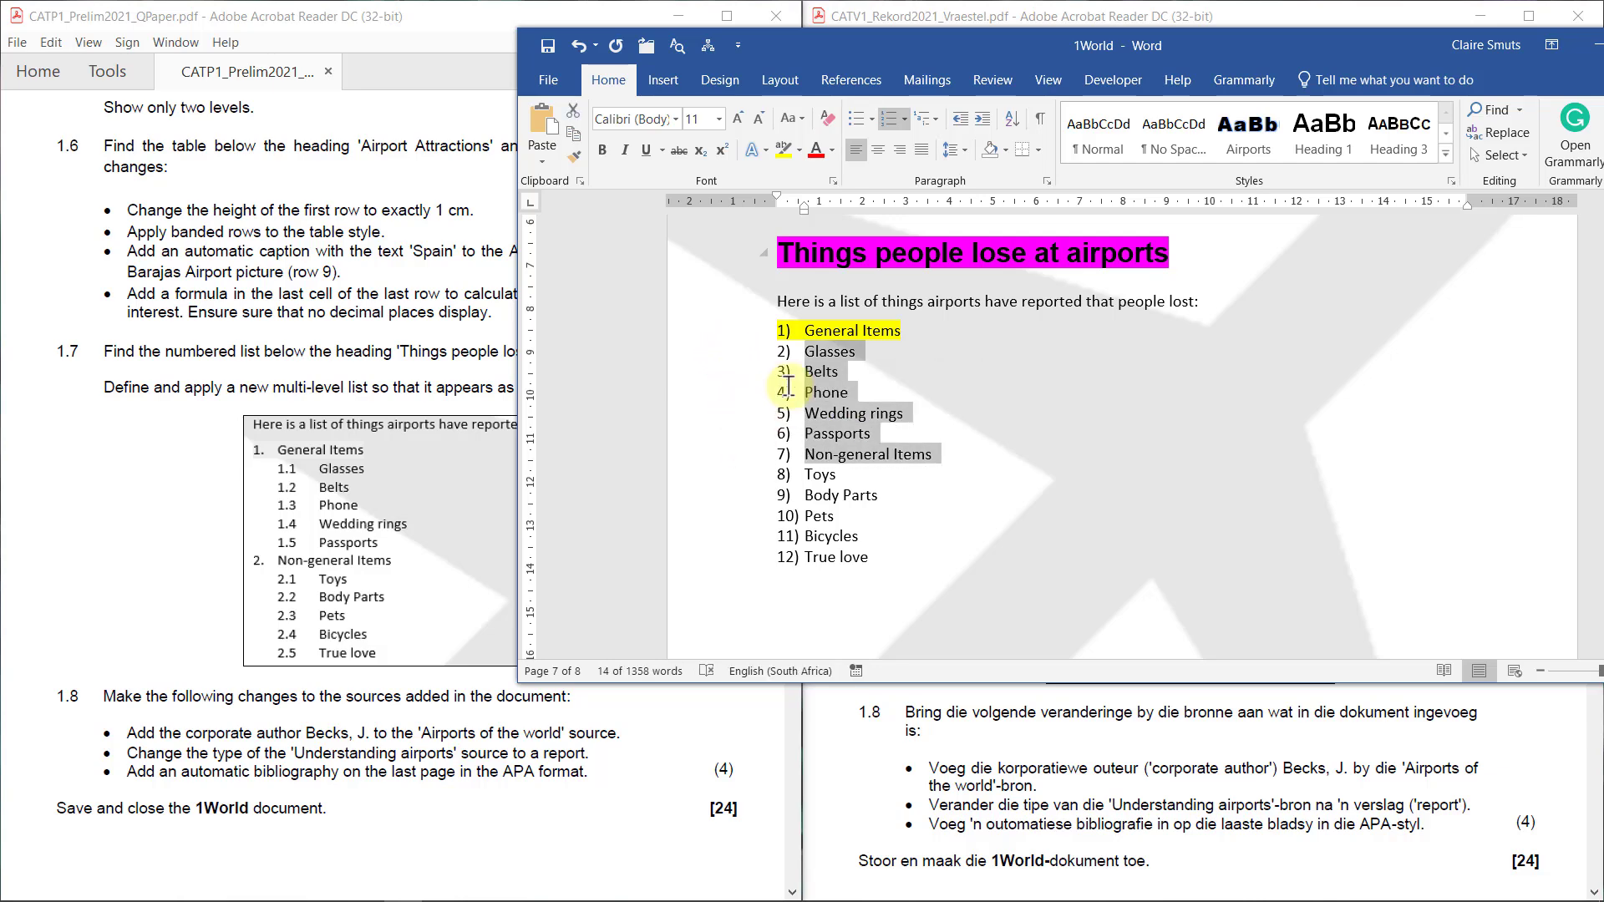
left_click(975, 120)
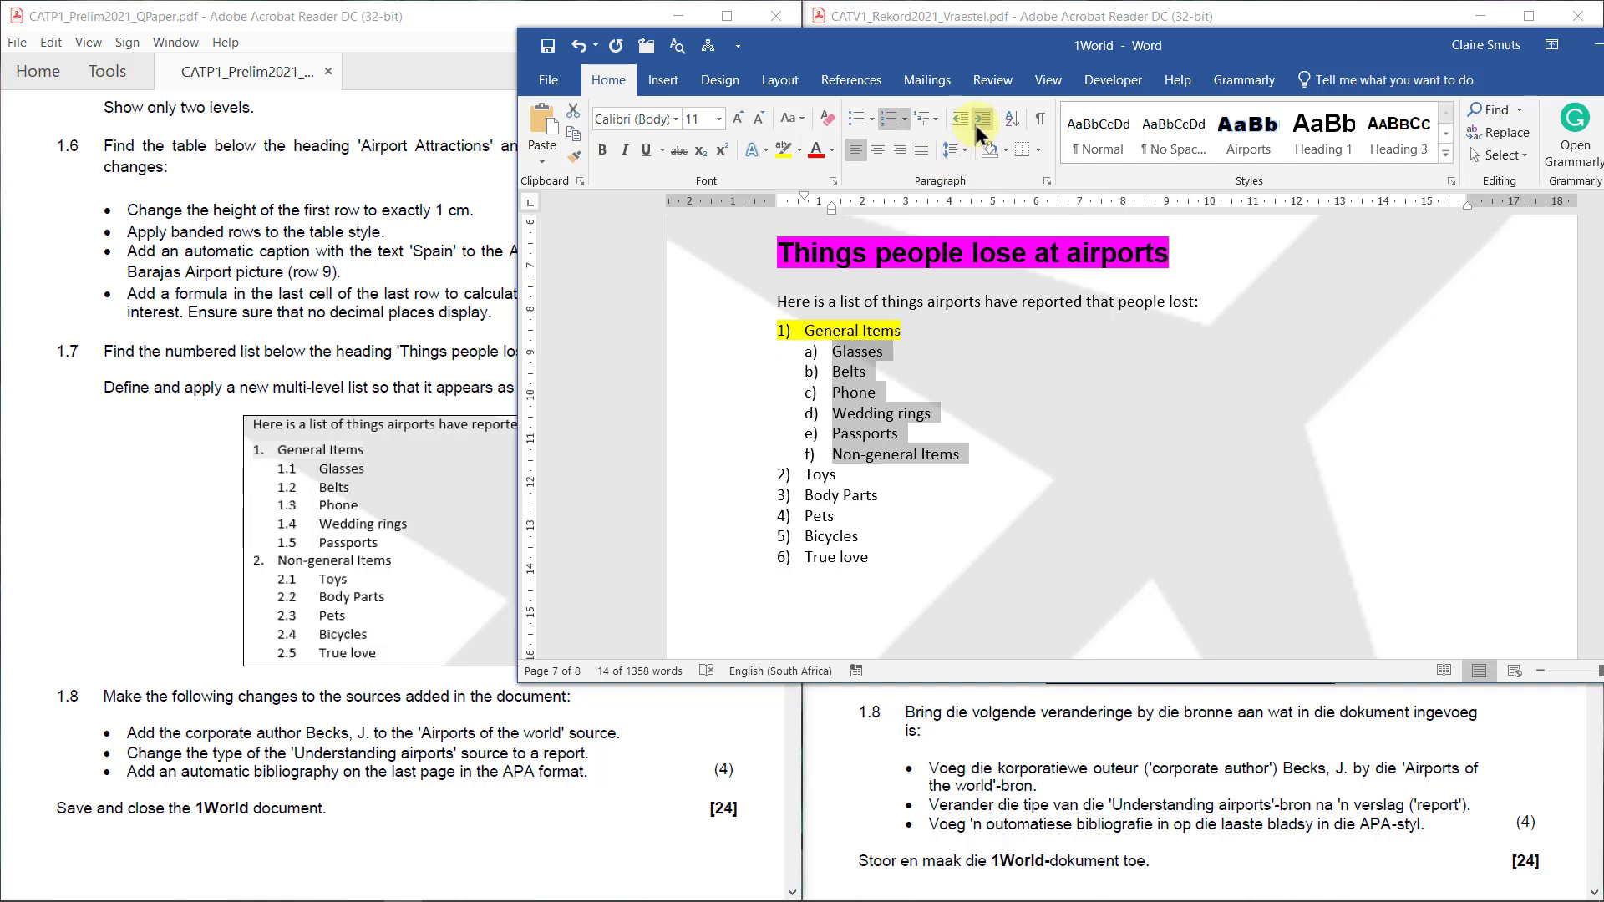
left_click(576, 46)
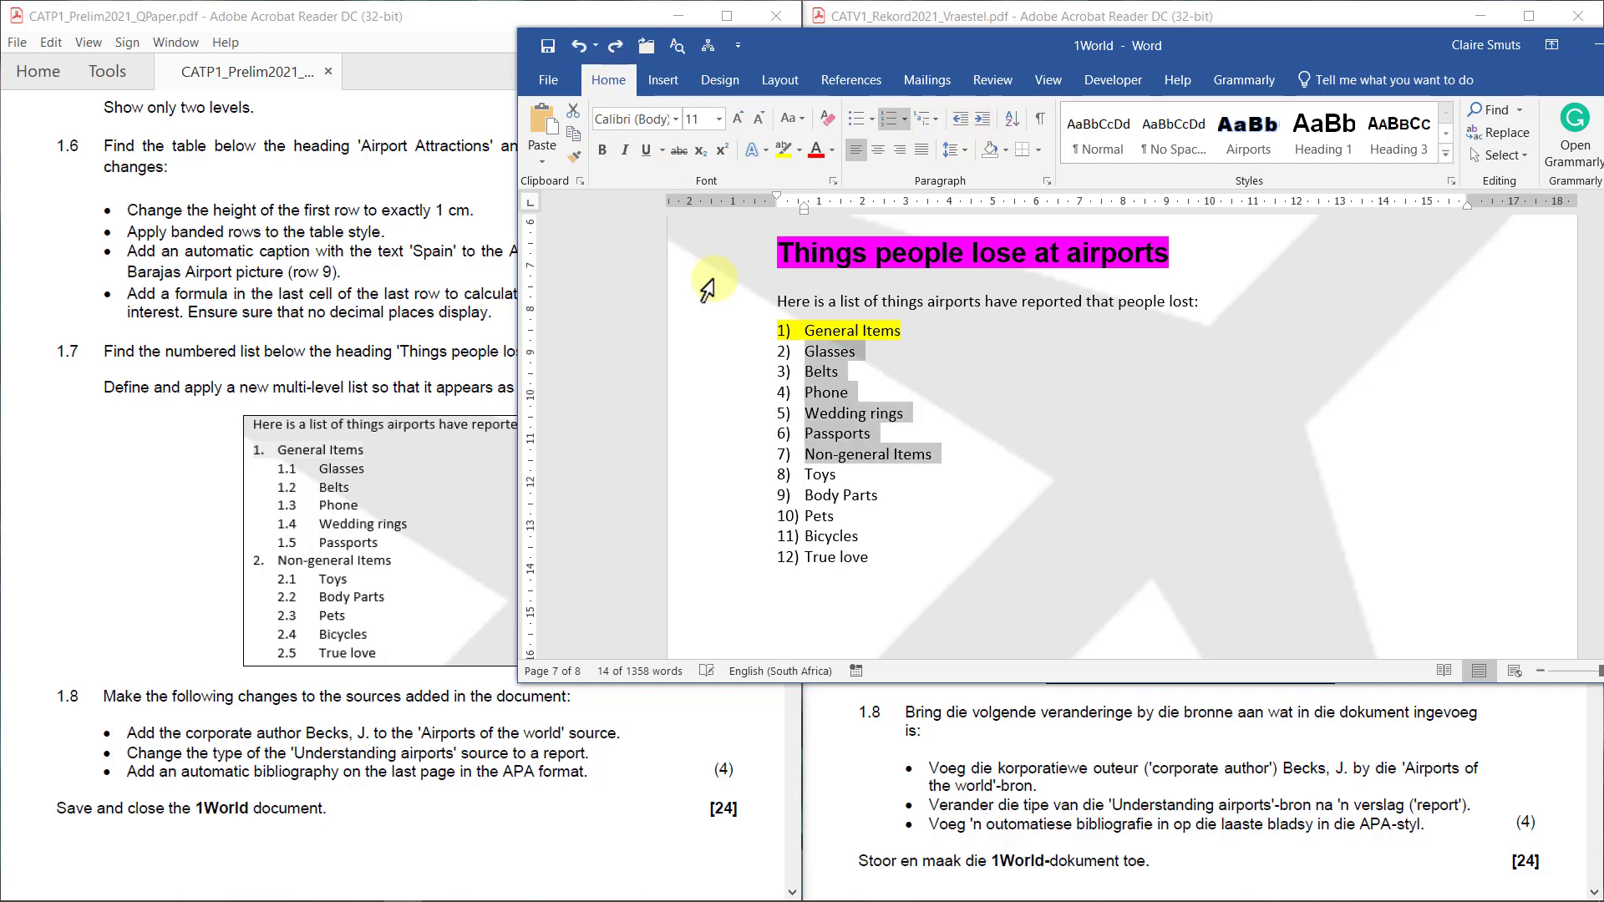
left_click_drag(752, 352, 761, 554)
left_click(984, 122)
Demote Toys through True love under Non-general Items and check the 1)/a) numbering
left_click(983, 121)
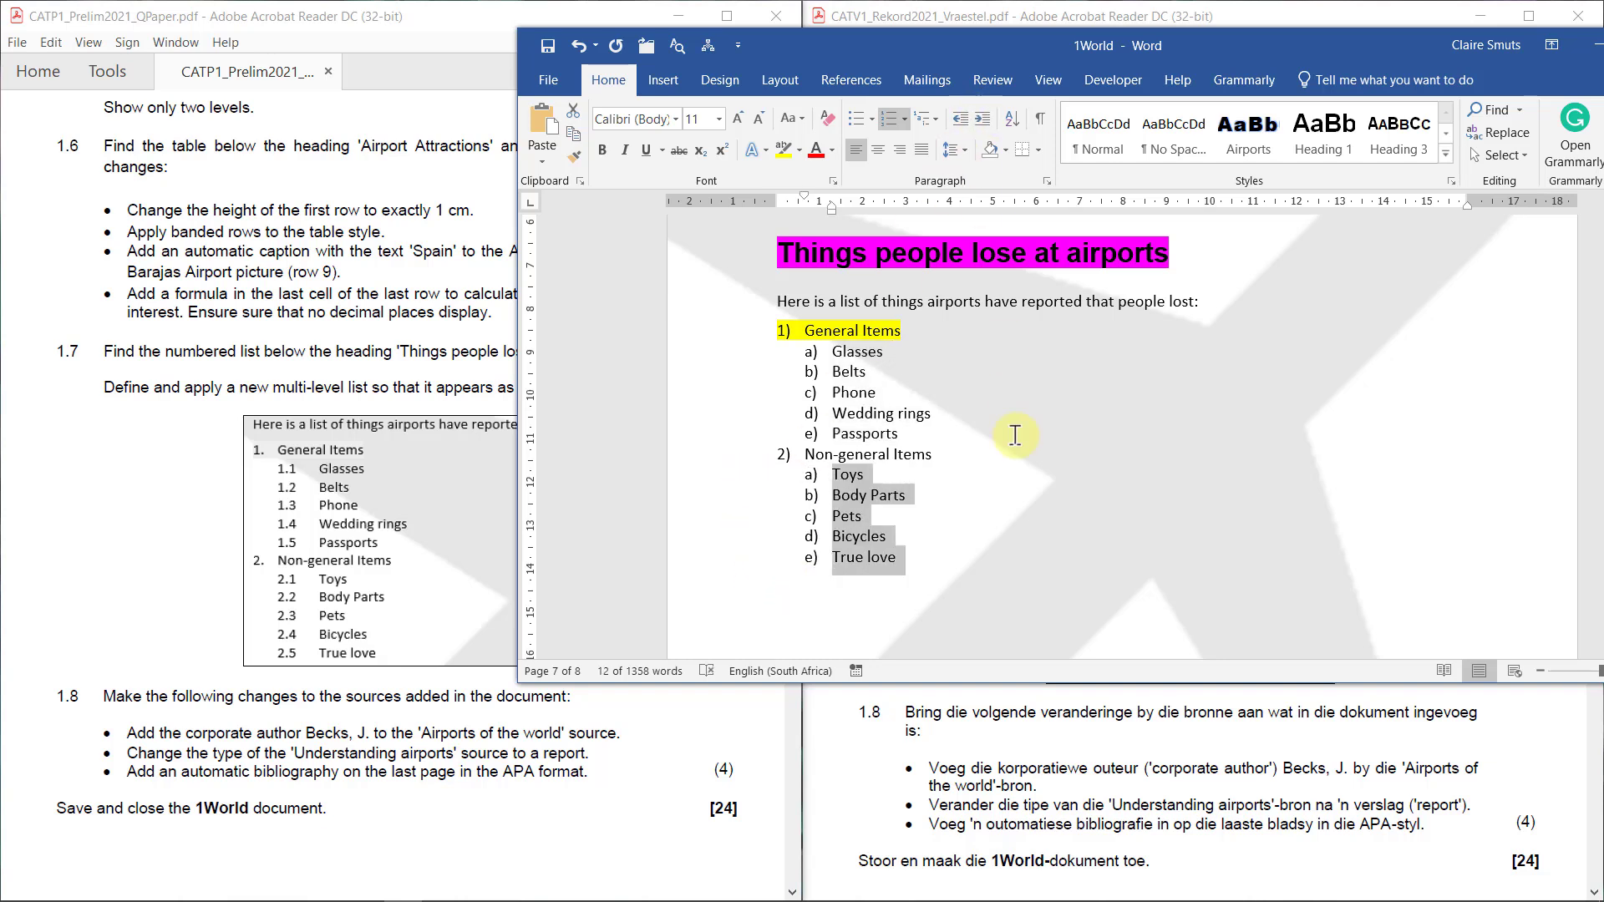
left_click(1013, 434)
left_click(781, 331)
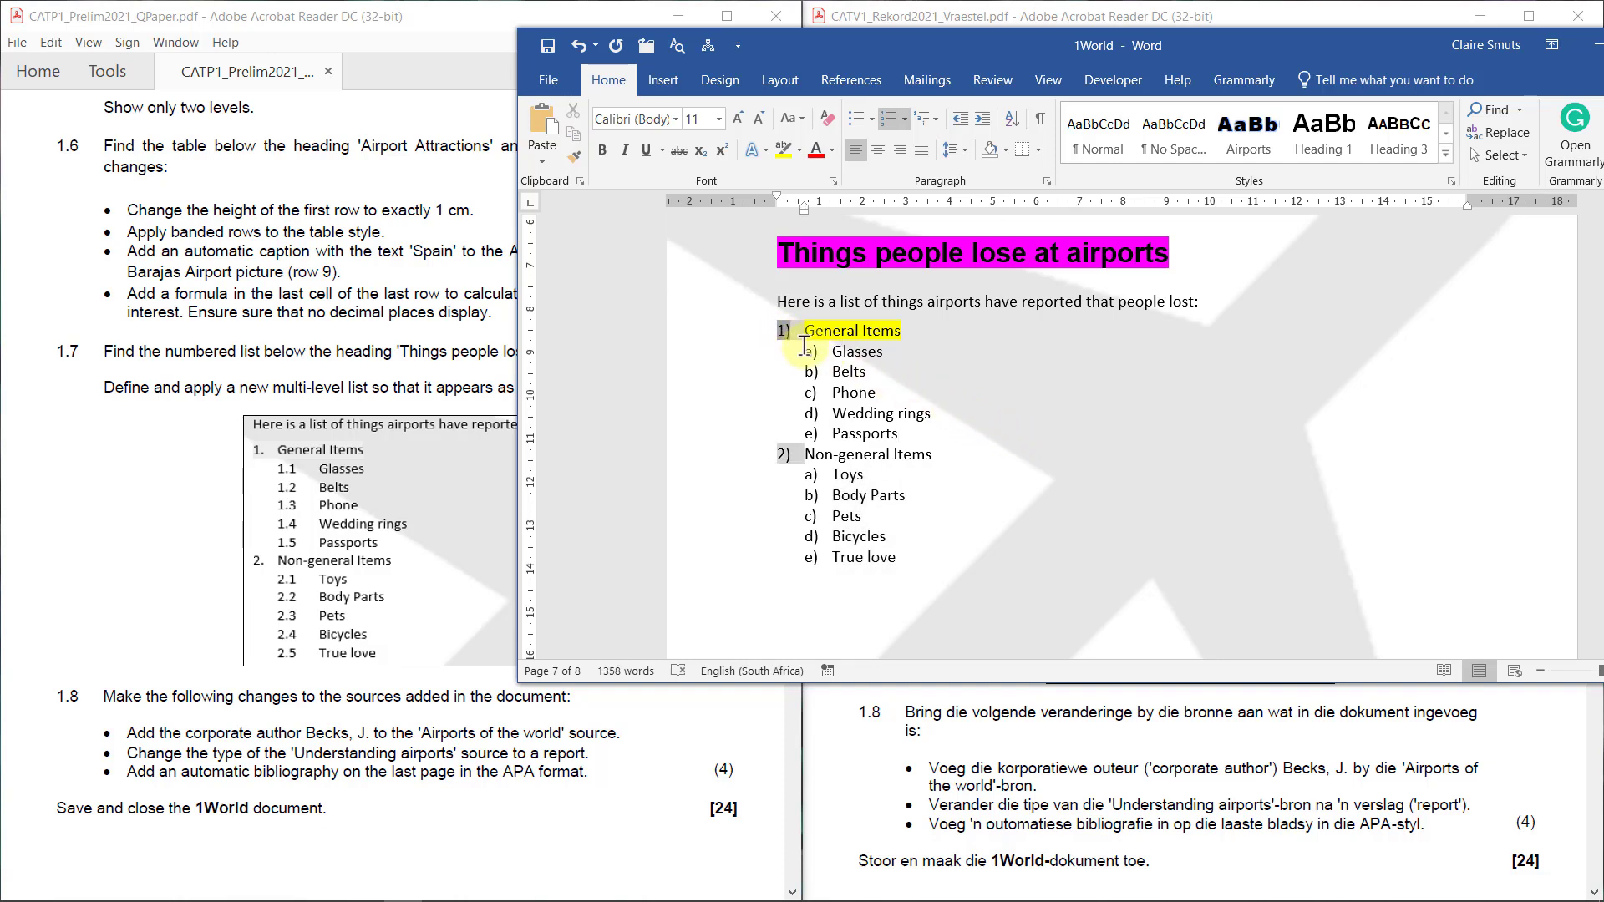
left_click(812, 351)
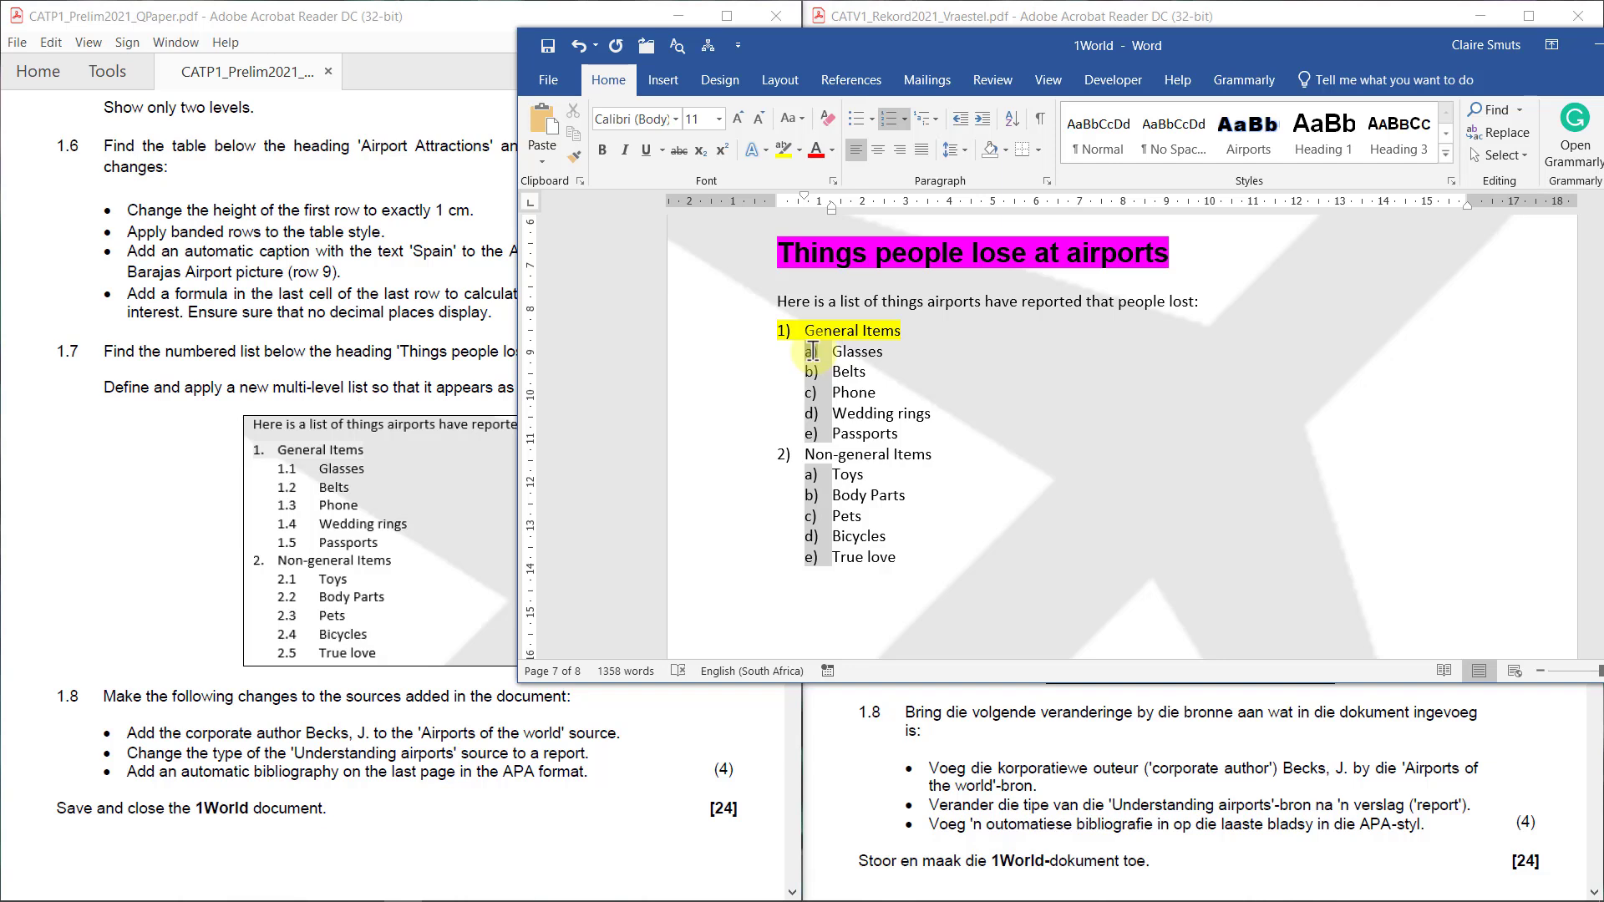
left_click(962, 516)
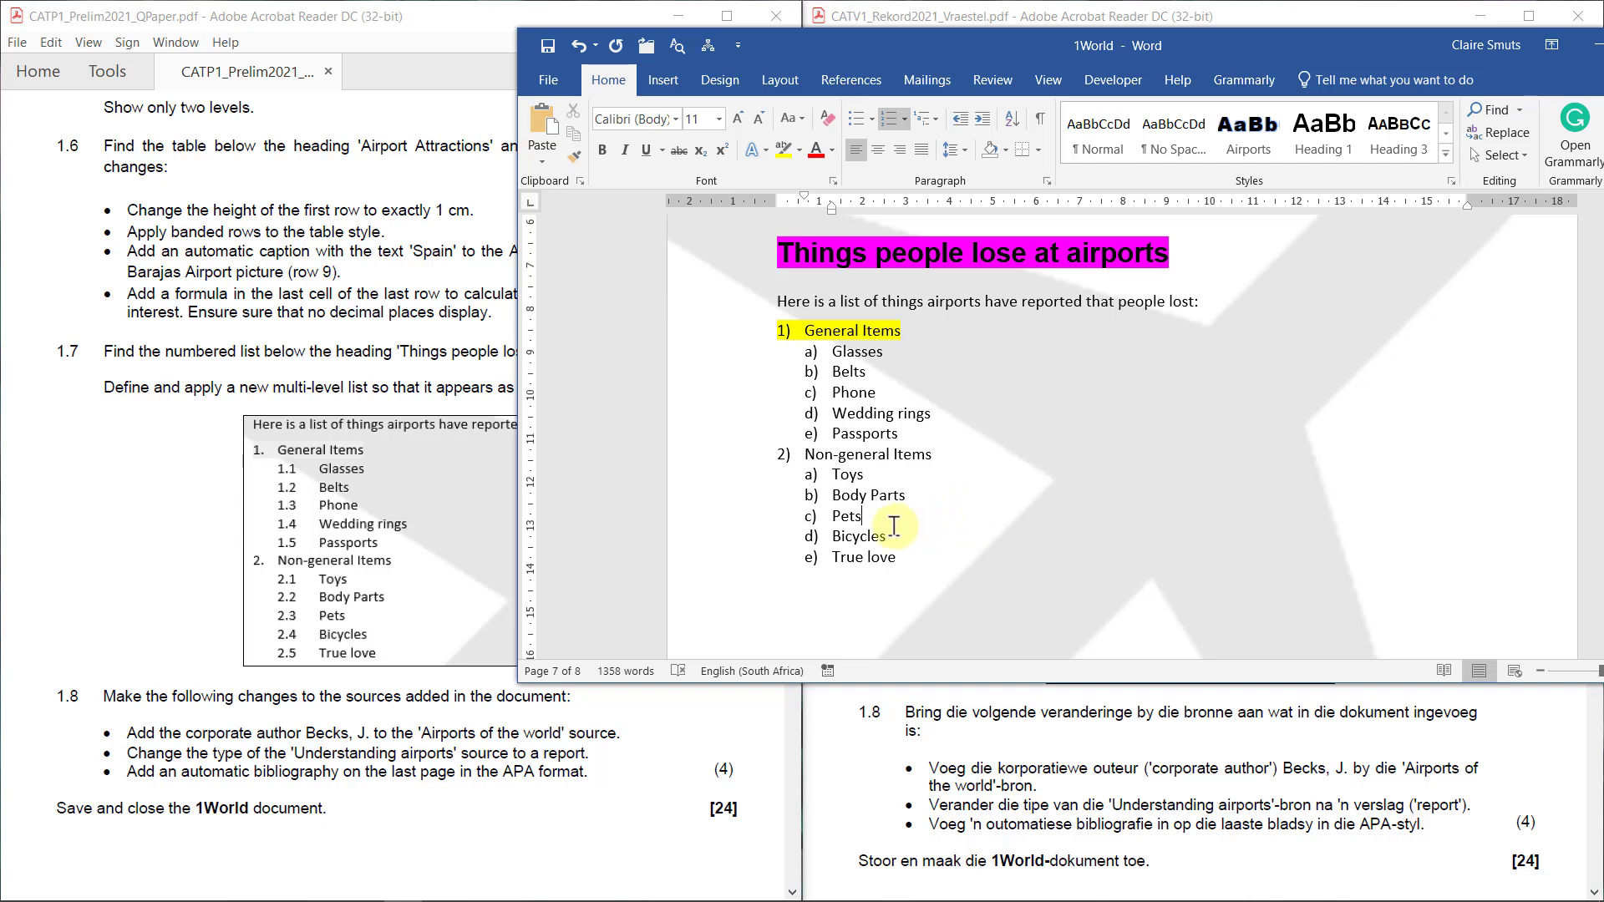
Apply the 1. / 1.1. / 1.1.1. multilevel style to the whole list, General Items to True love
left_click_drag(752, 330, 786, 570)
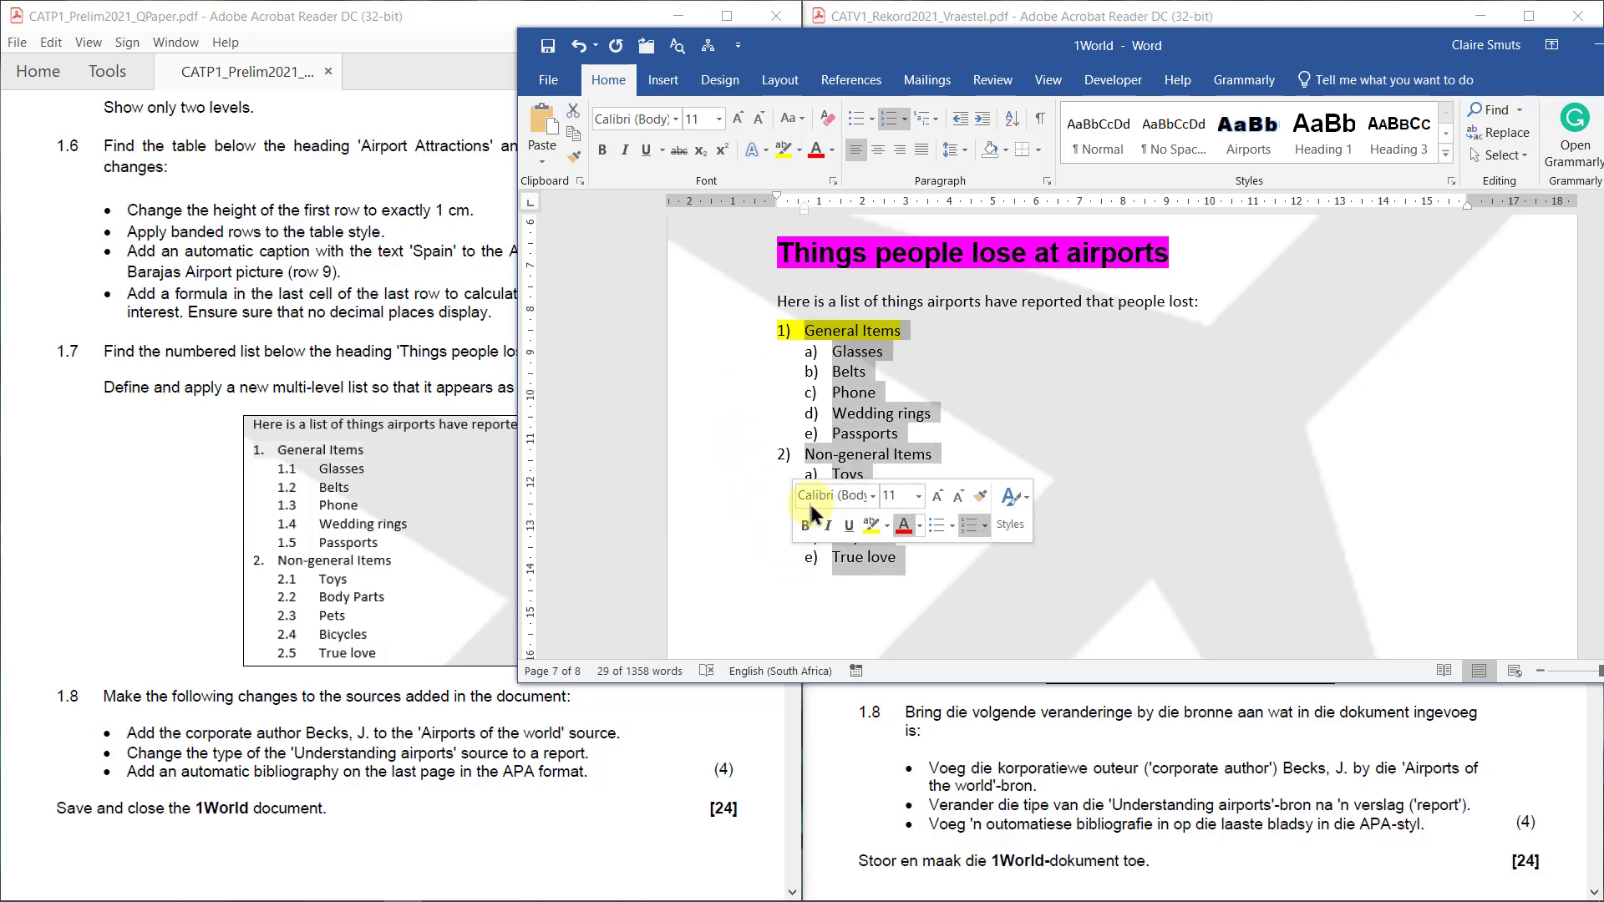
left_click(937, 118)
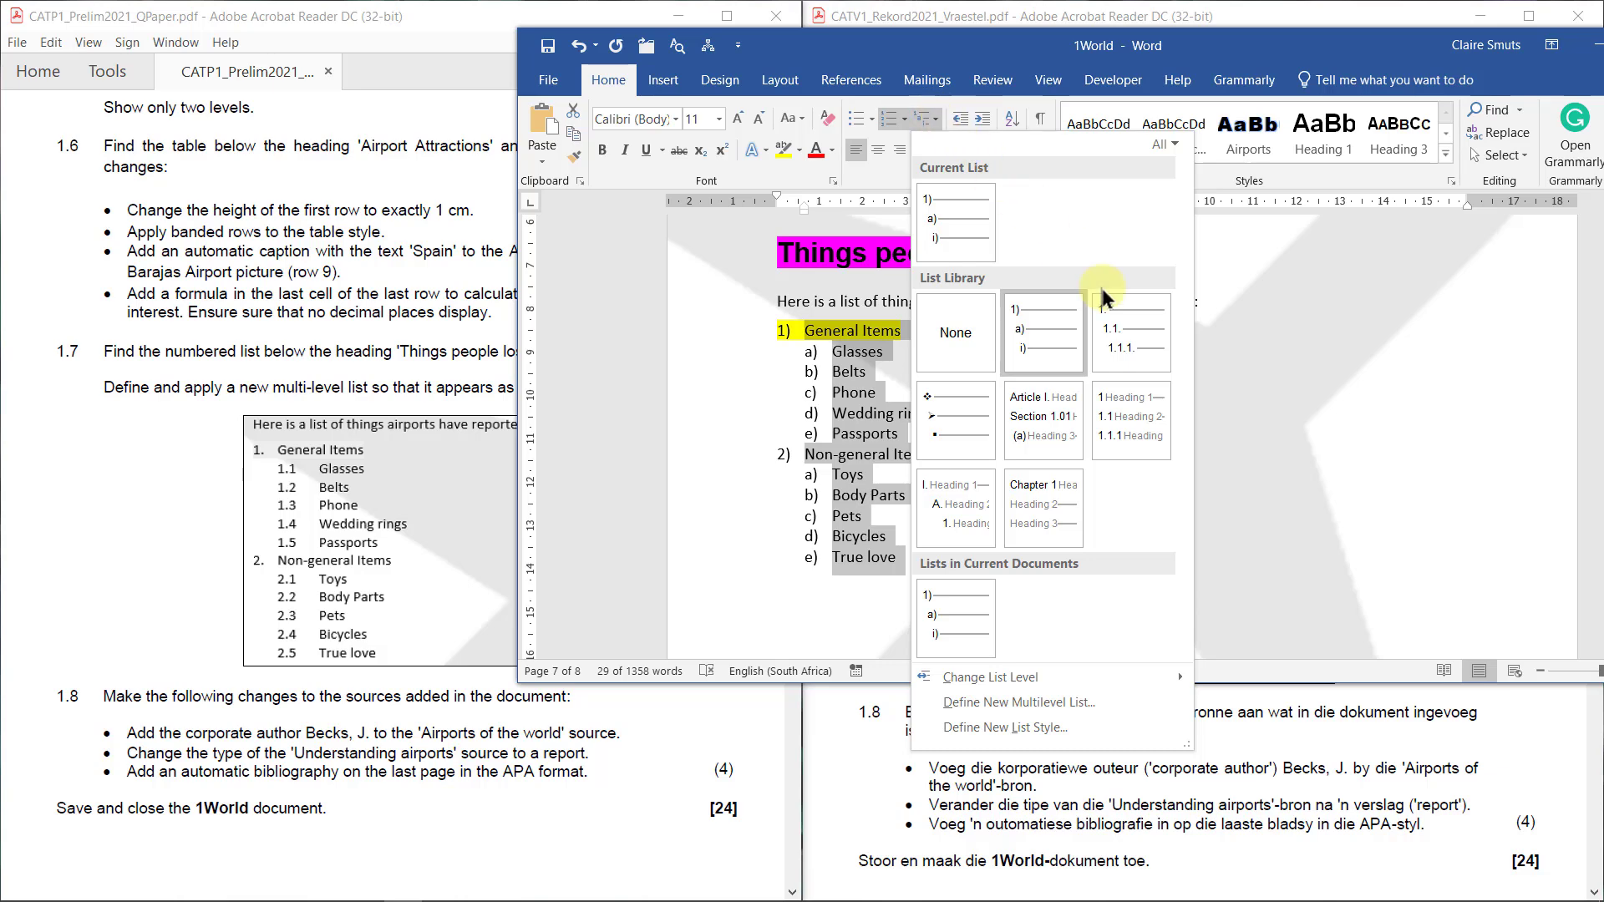
mouse_move(1130, 318)
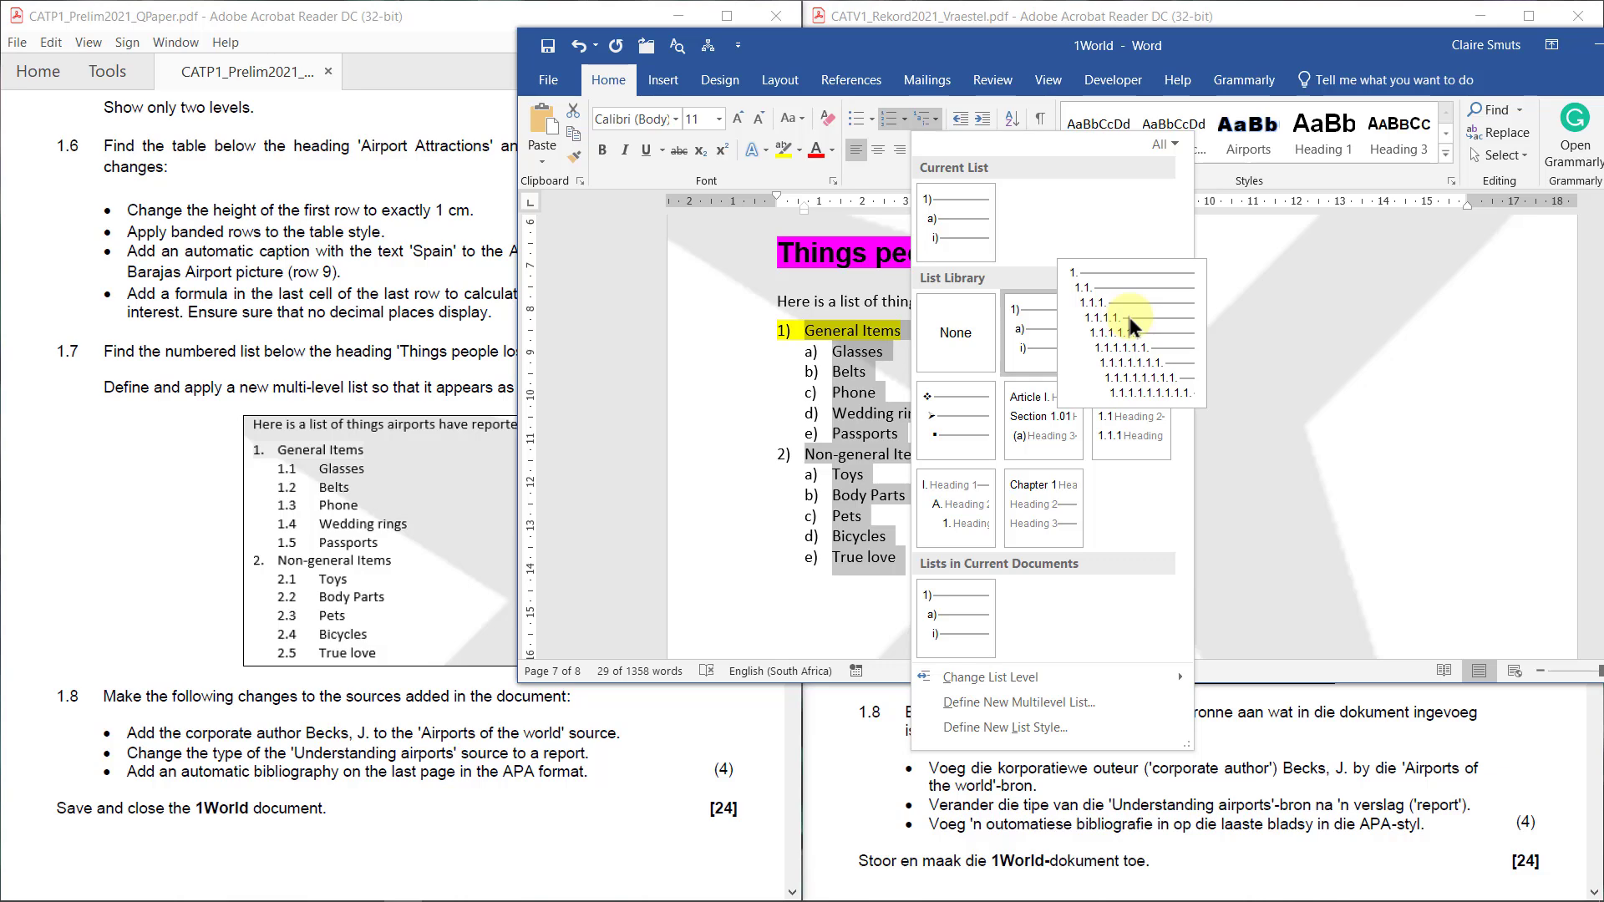
left_click(1129, 319)
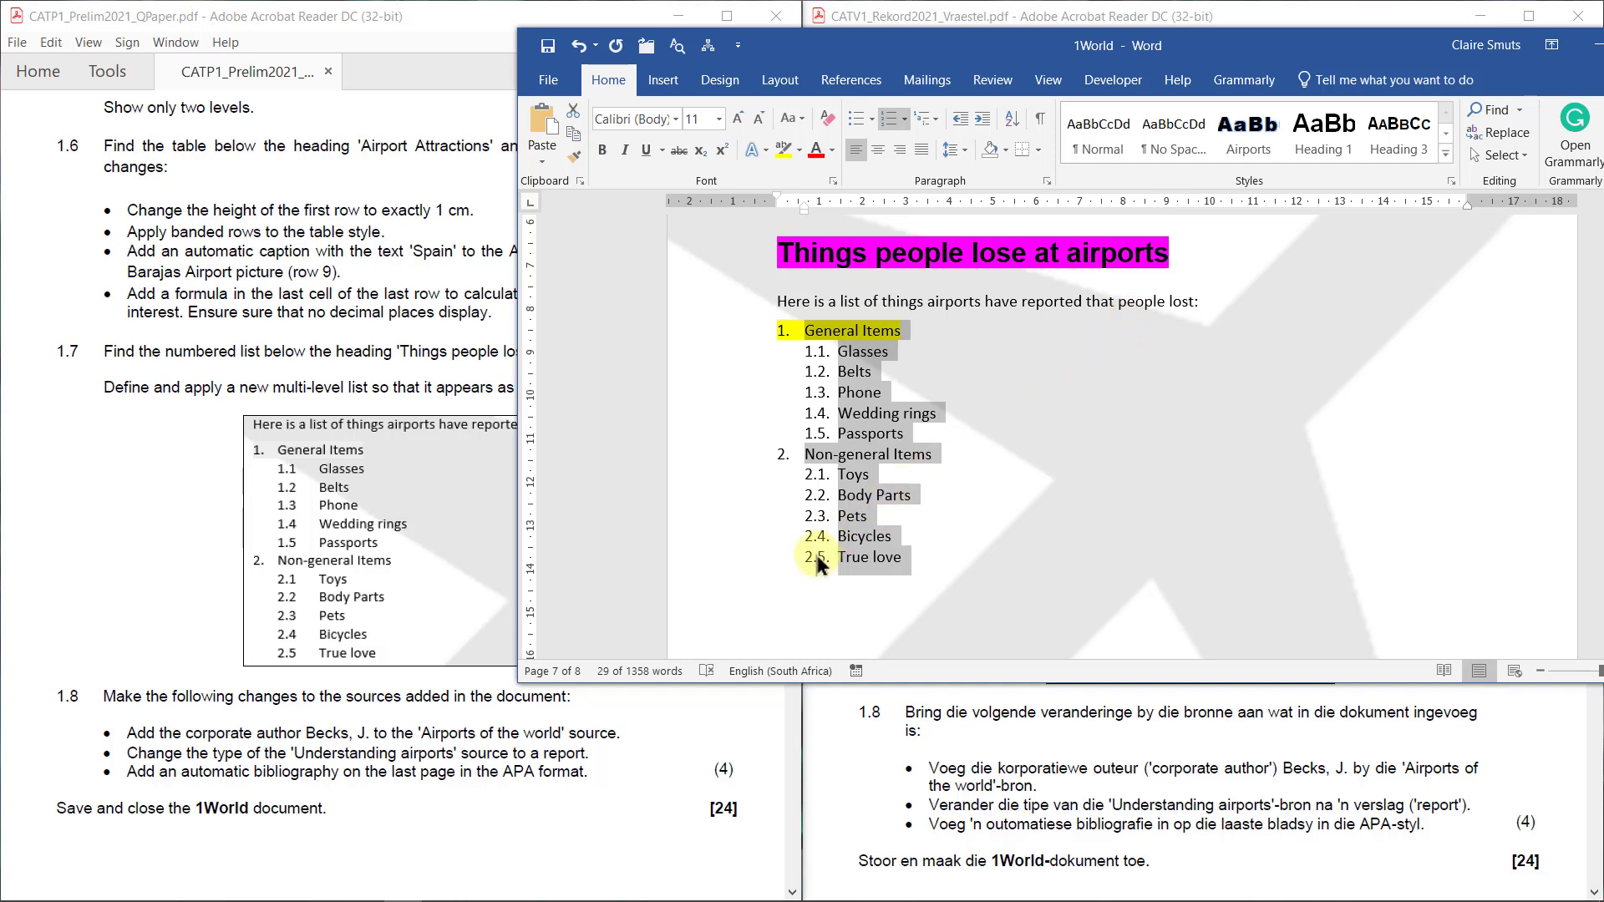
Inspect the level-2 number format in Define New Multilevel List, then cancel unchanged
left_click(937, 117)
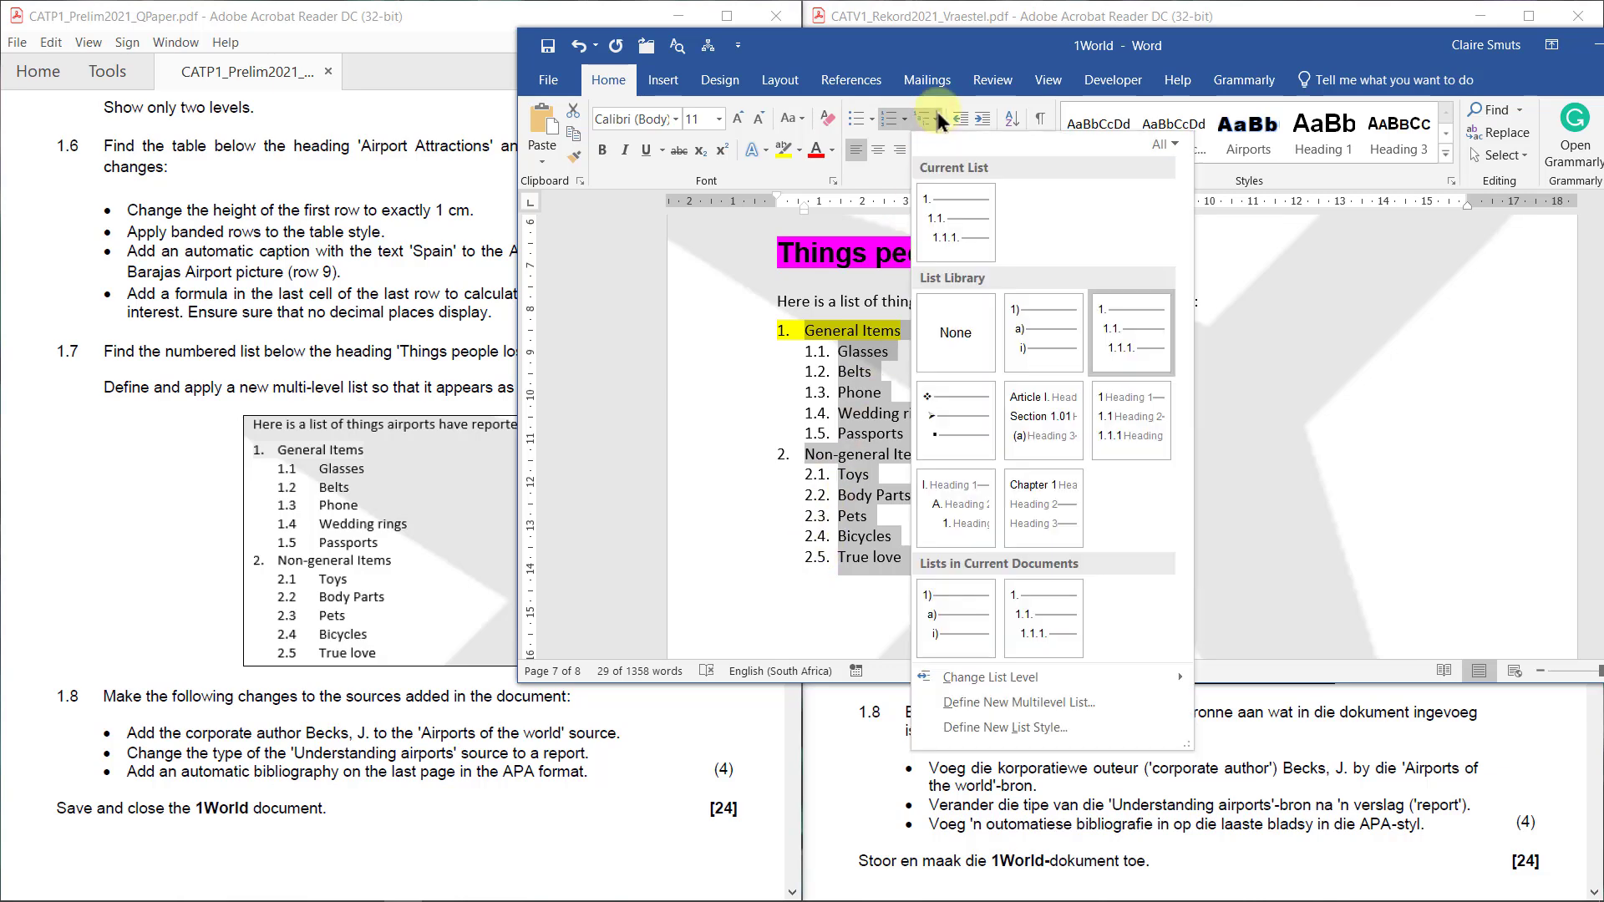
left_click(1066, 705)
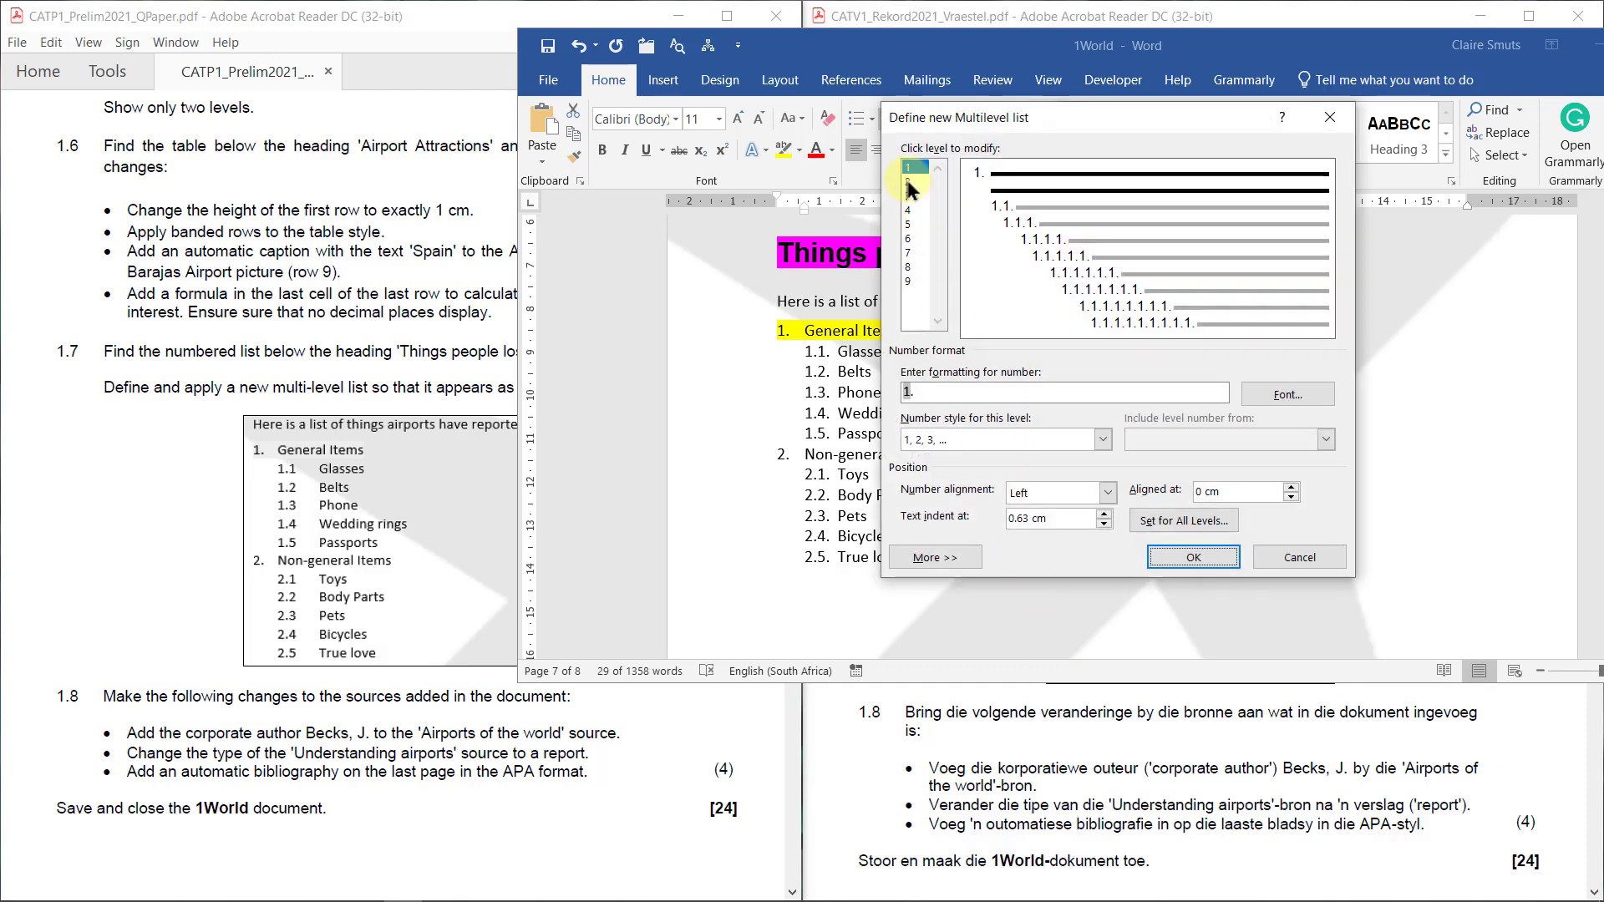
left_click(911, 182)
left_click(945, 392)
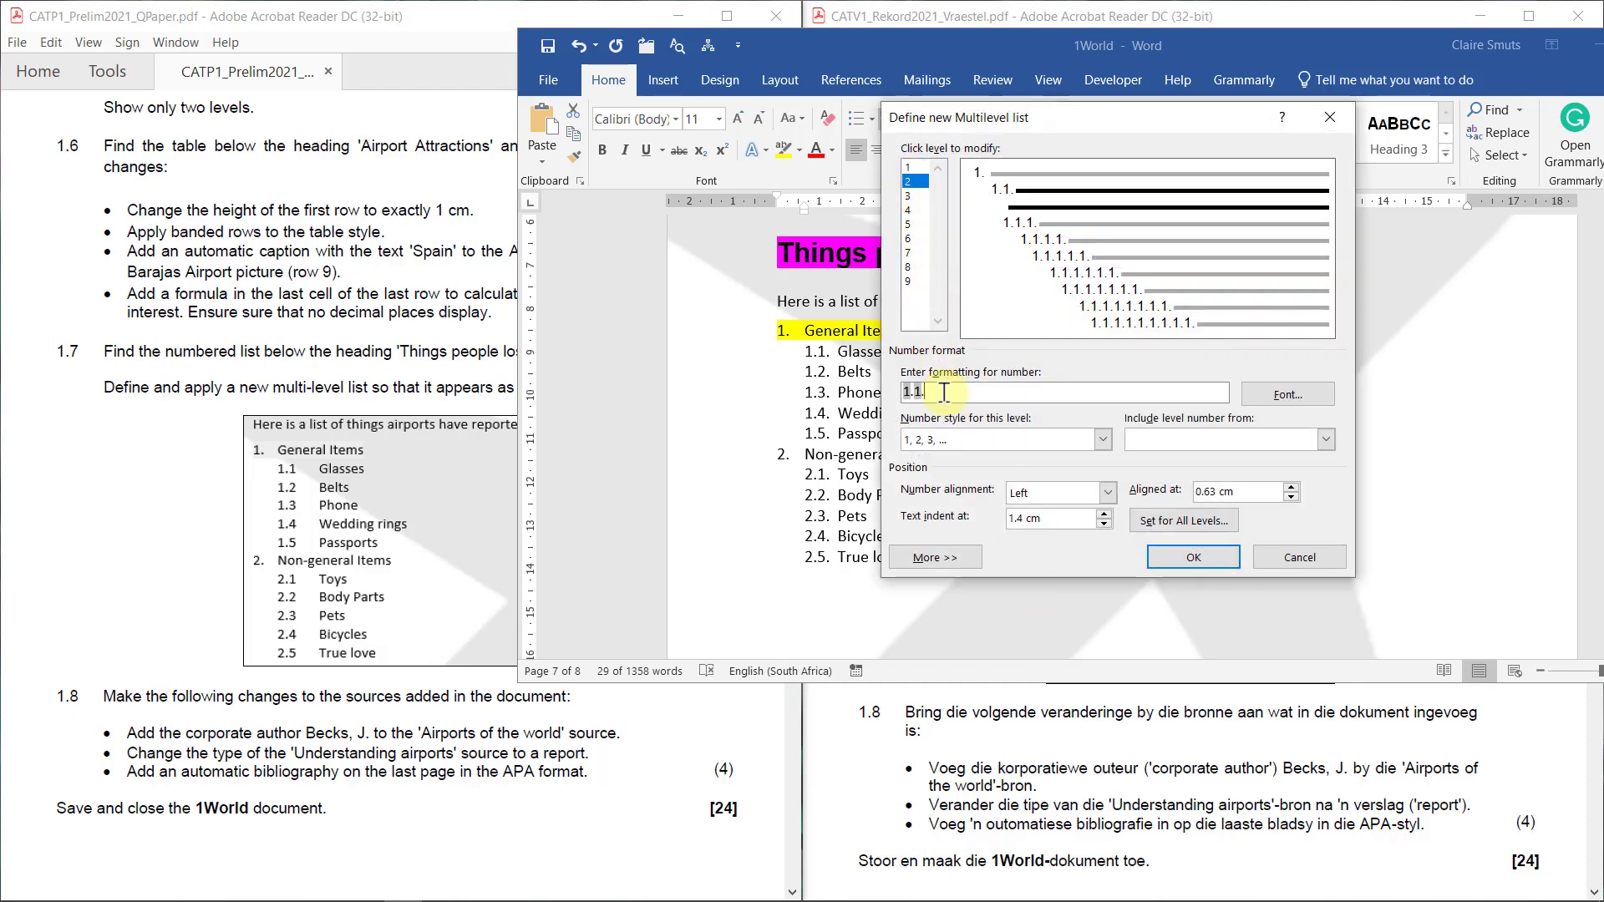
left_click(1318, 556)
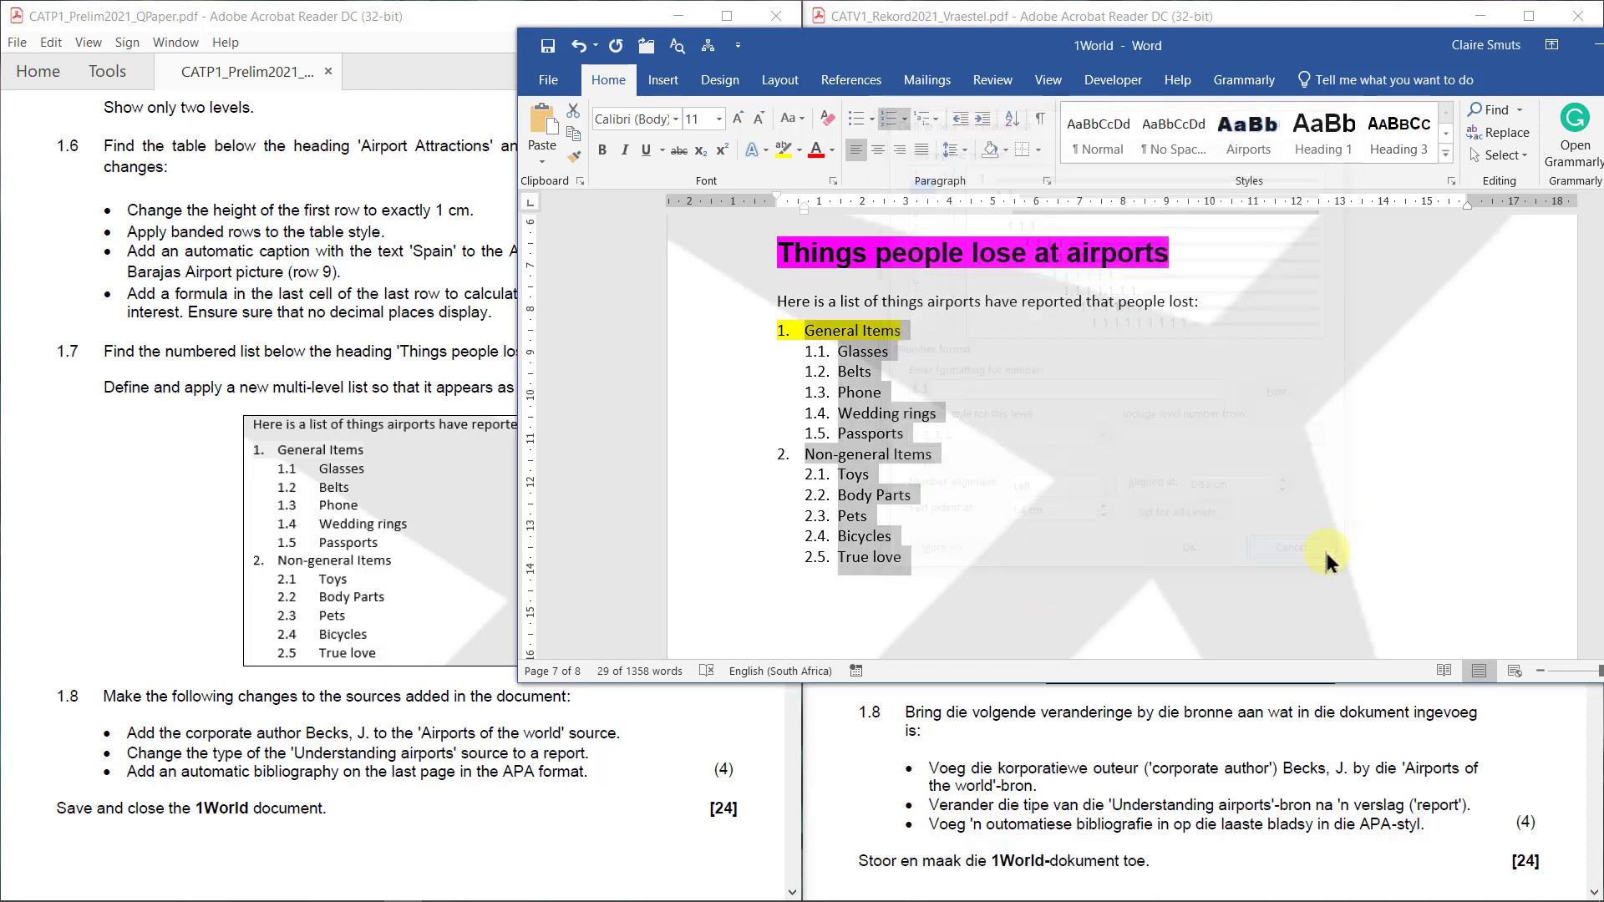
Remove the trailing dot from the level-2 numbers so they read 1.1, 1.2, and check the numbering
left_click(815, 371)
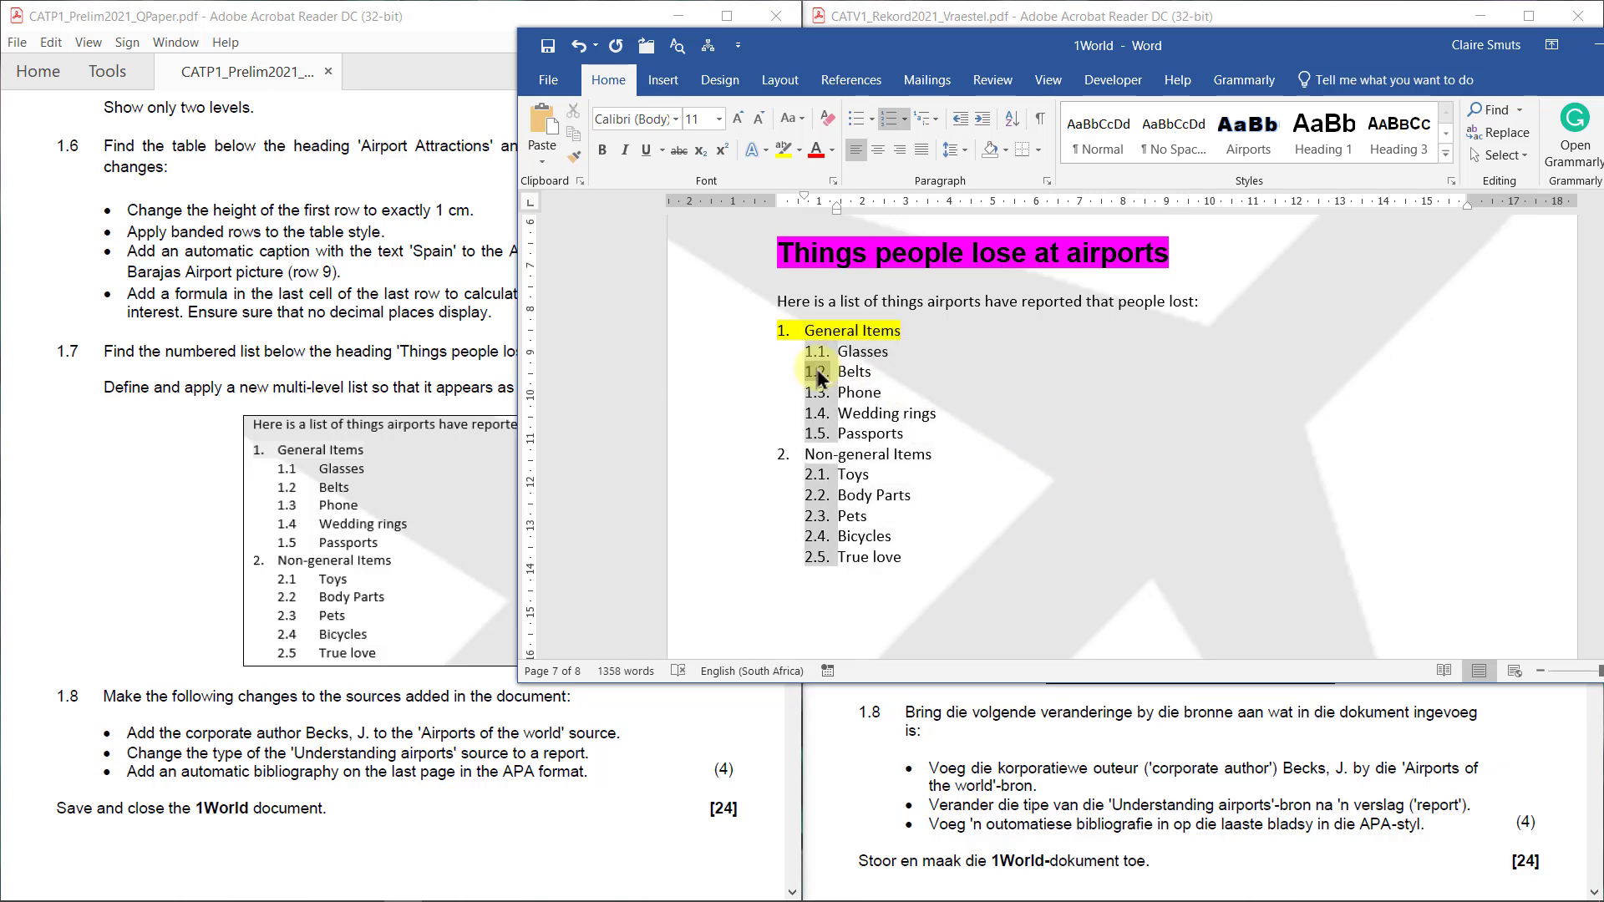
right_click(815, 370)
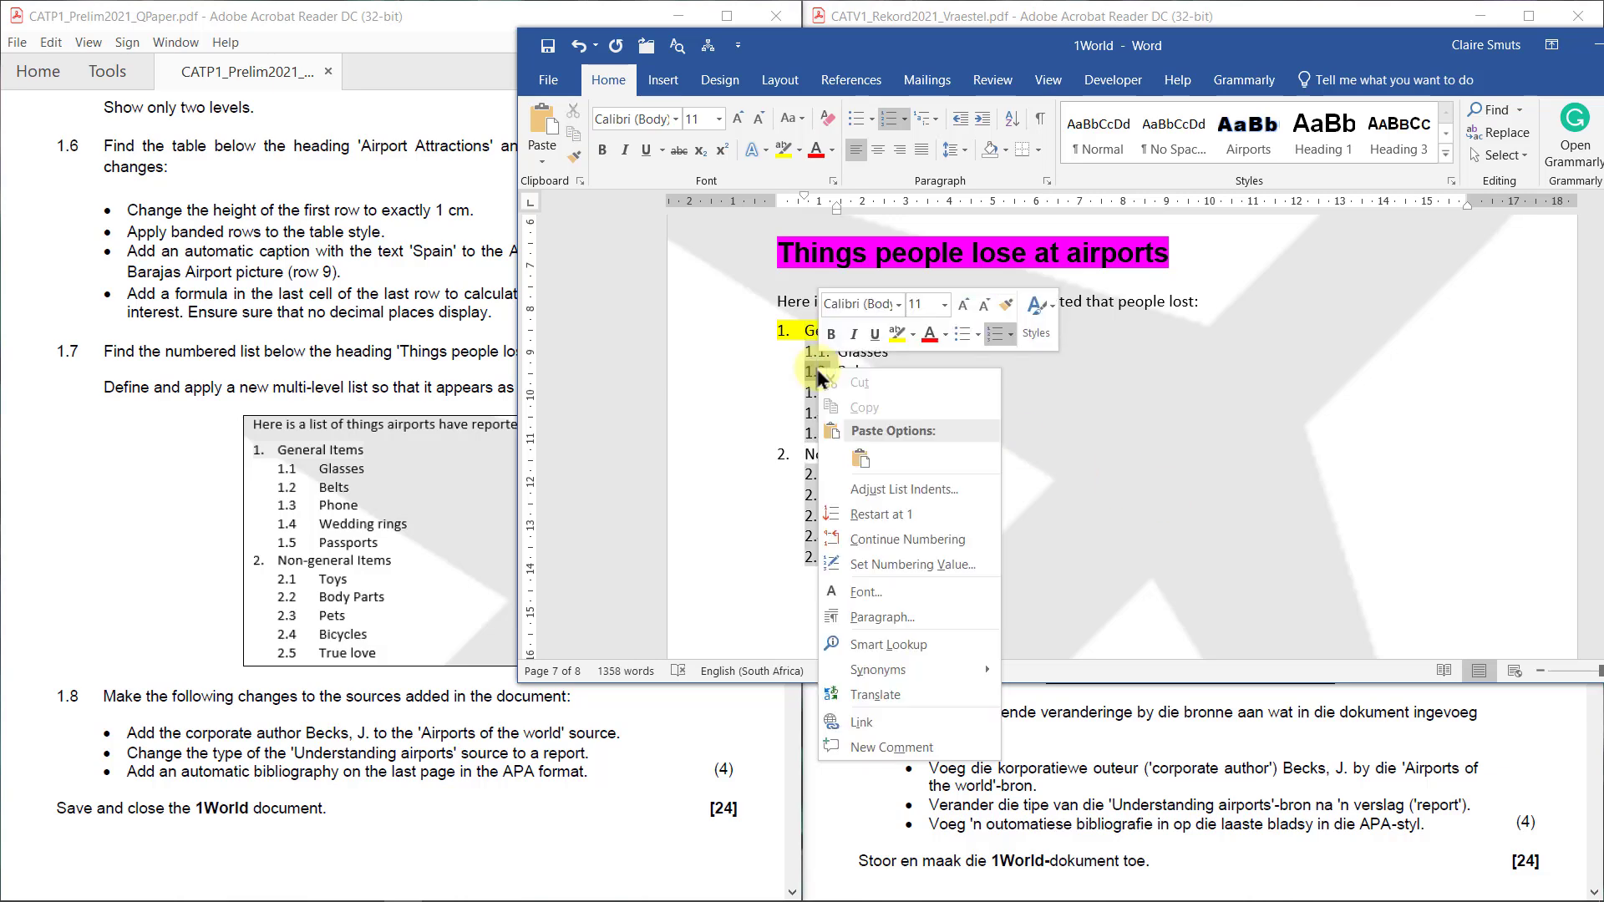
left_click(934, 488)
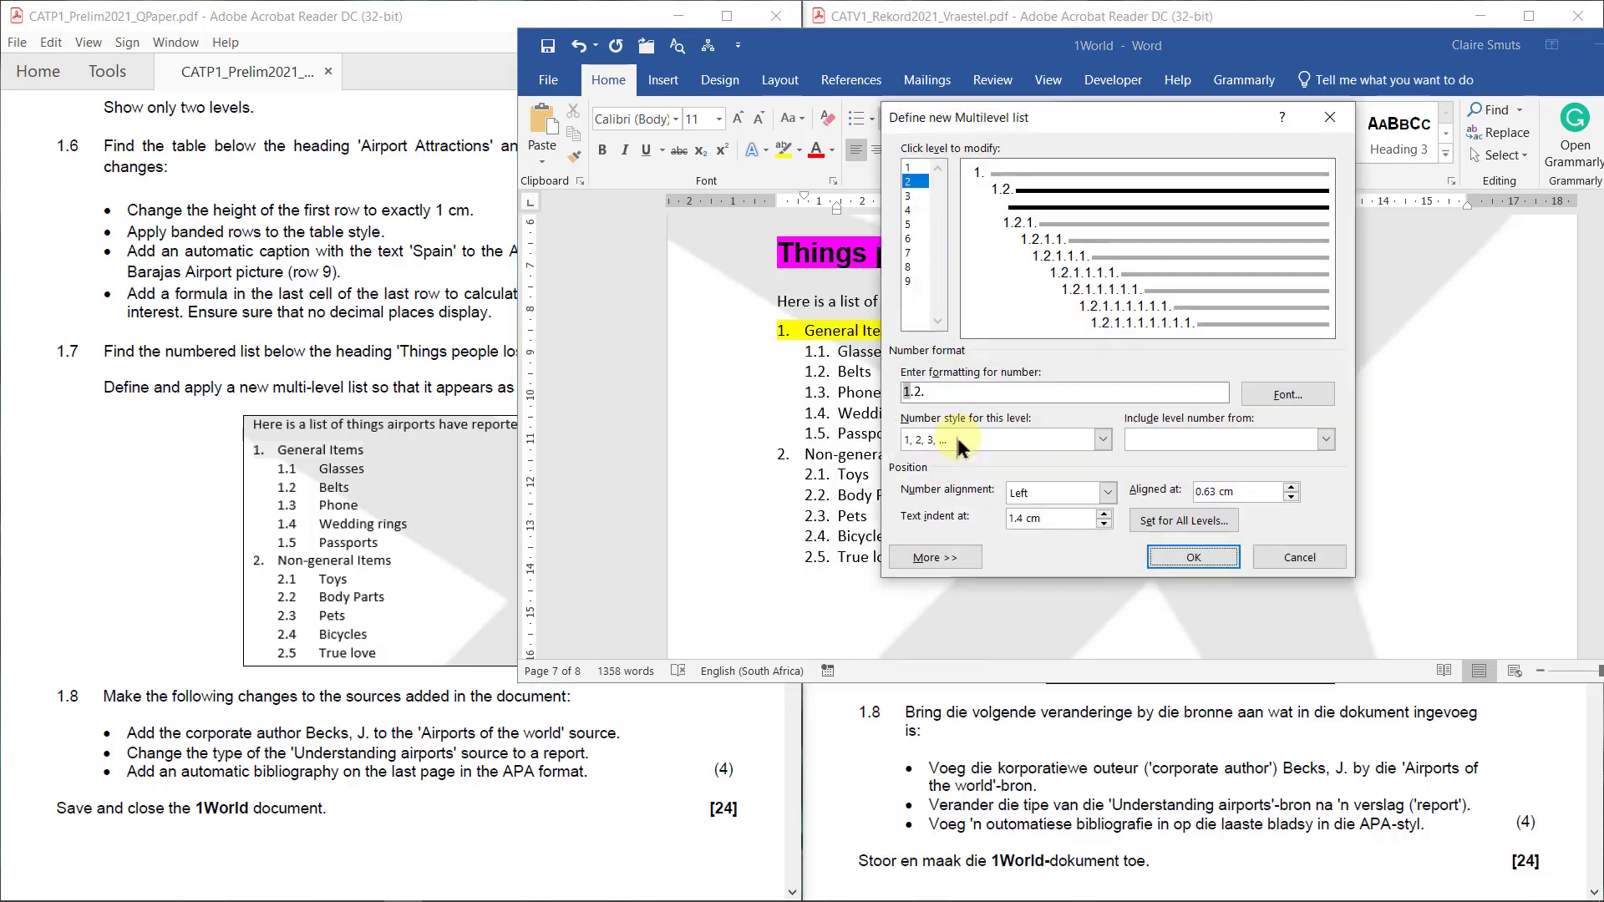
left_click(974, 396)
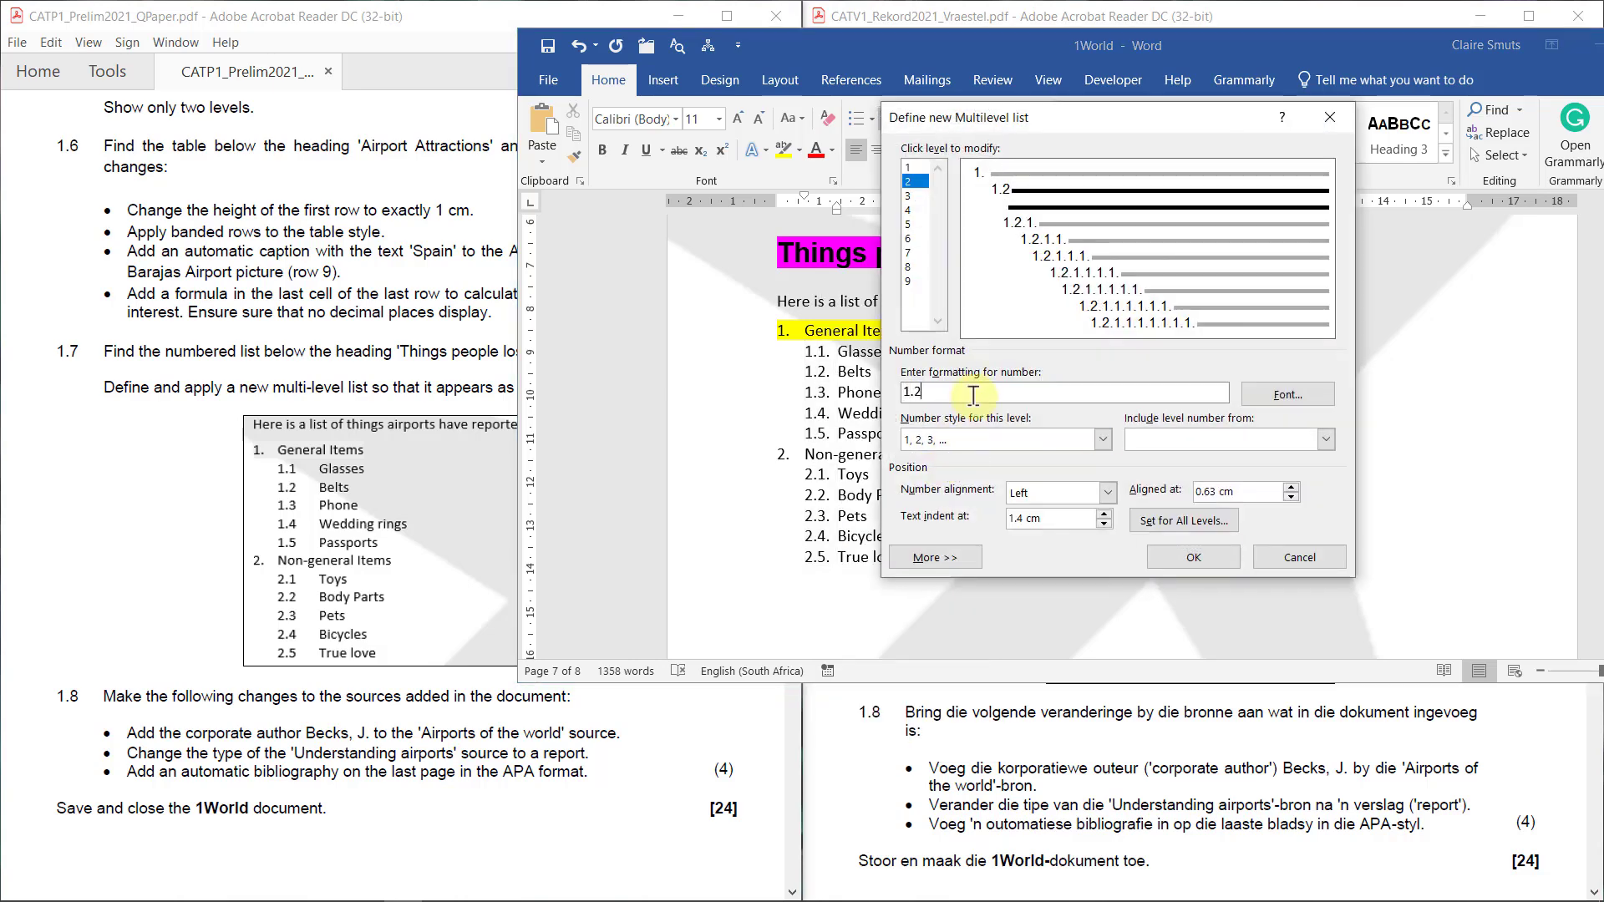
left_click(1211, 554)
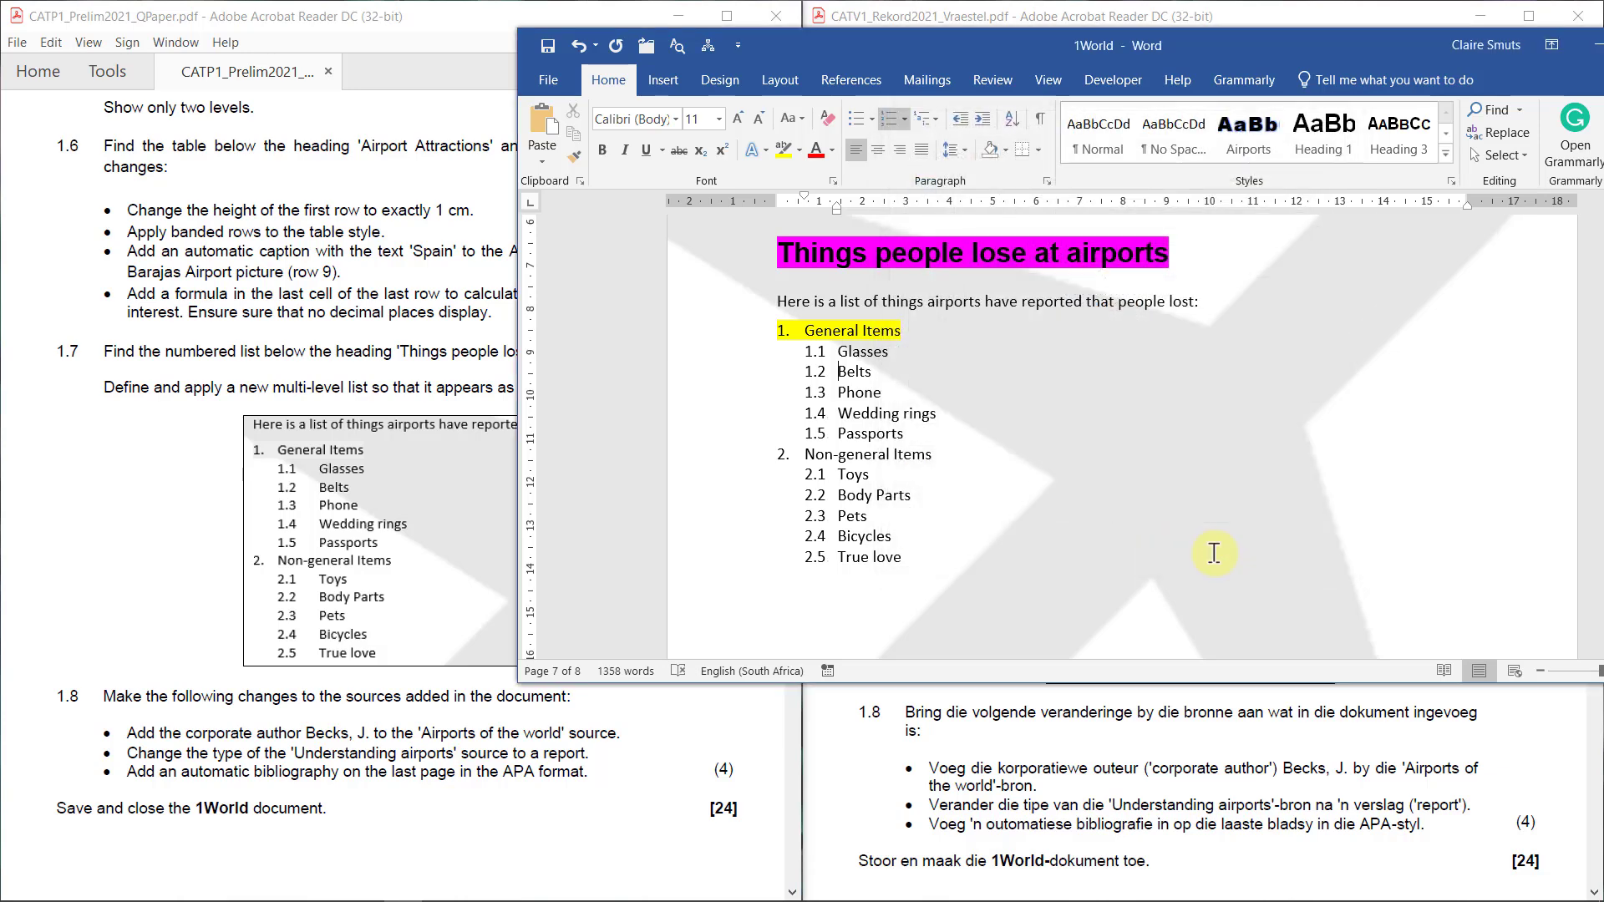
left_click(815, 352)
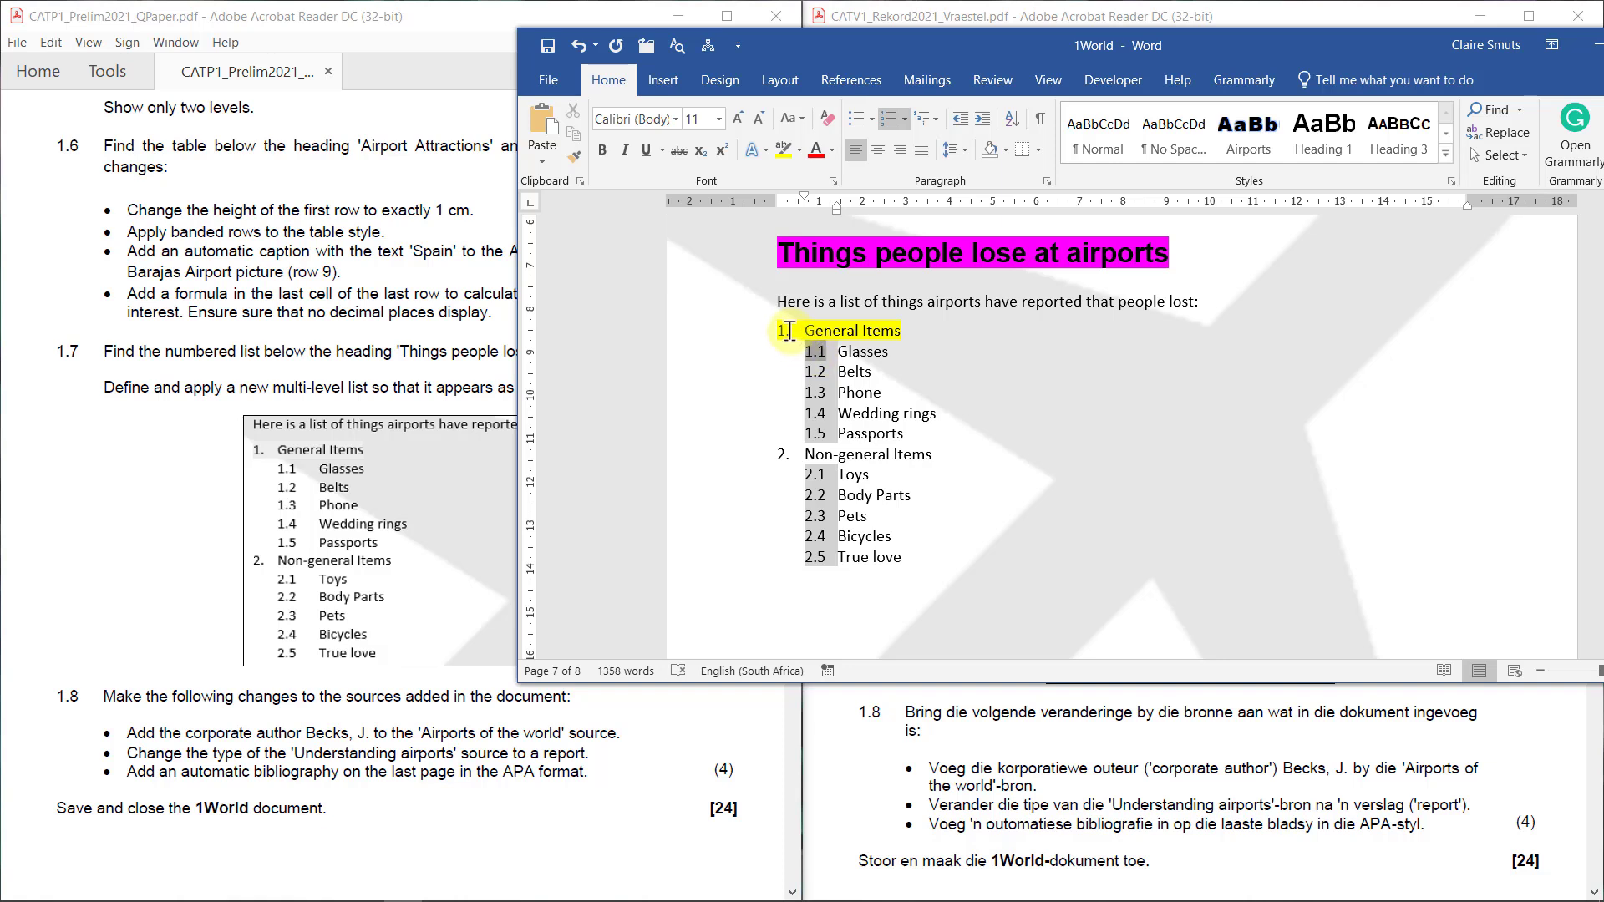
left_click(786, 328)
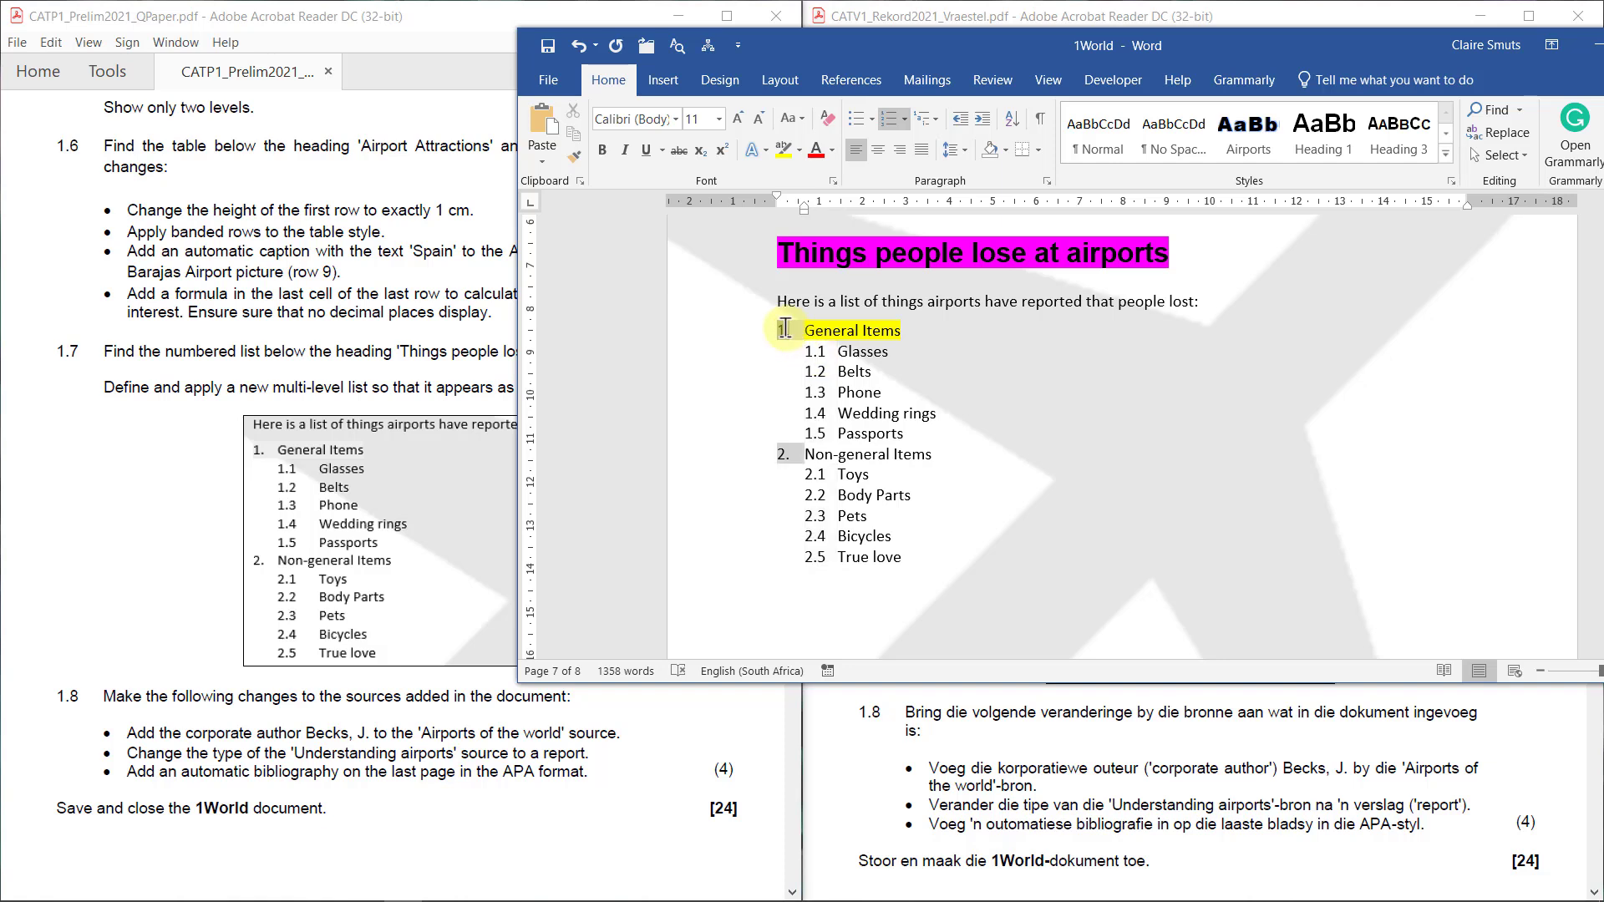
left_click(839, 393)
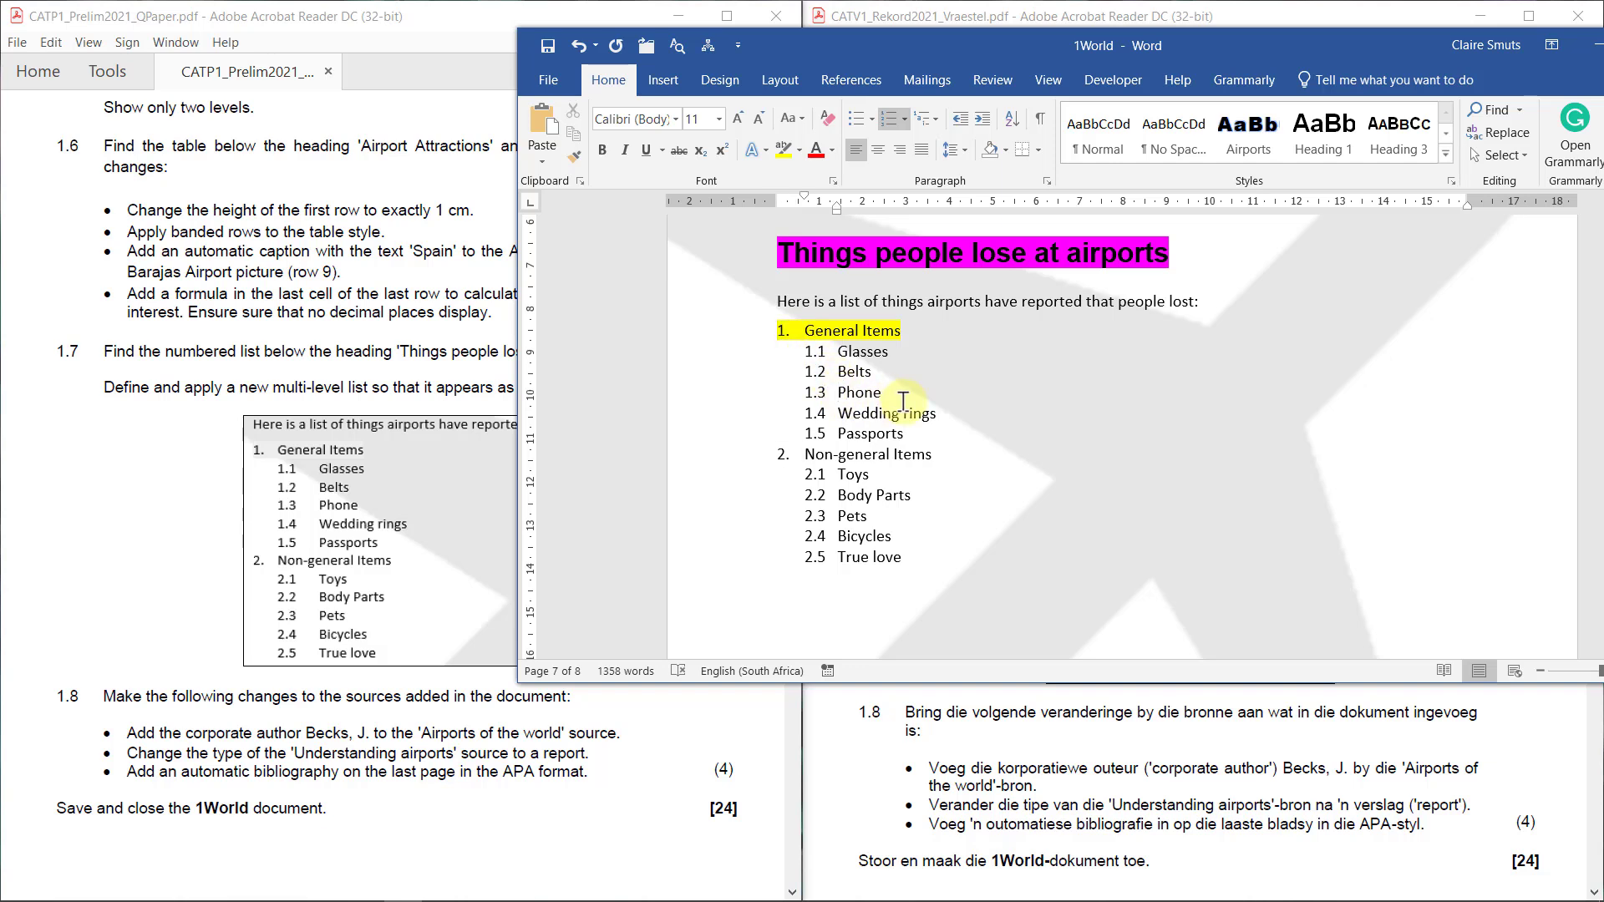
Test promoting and demoting Phone, Non-general Items and Pets, leaving them at 1.3, 2. and 2.3
left_click(960, 118)
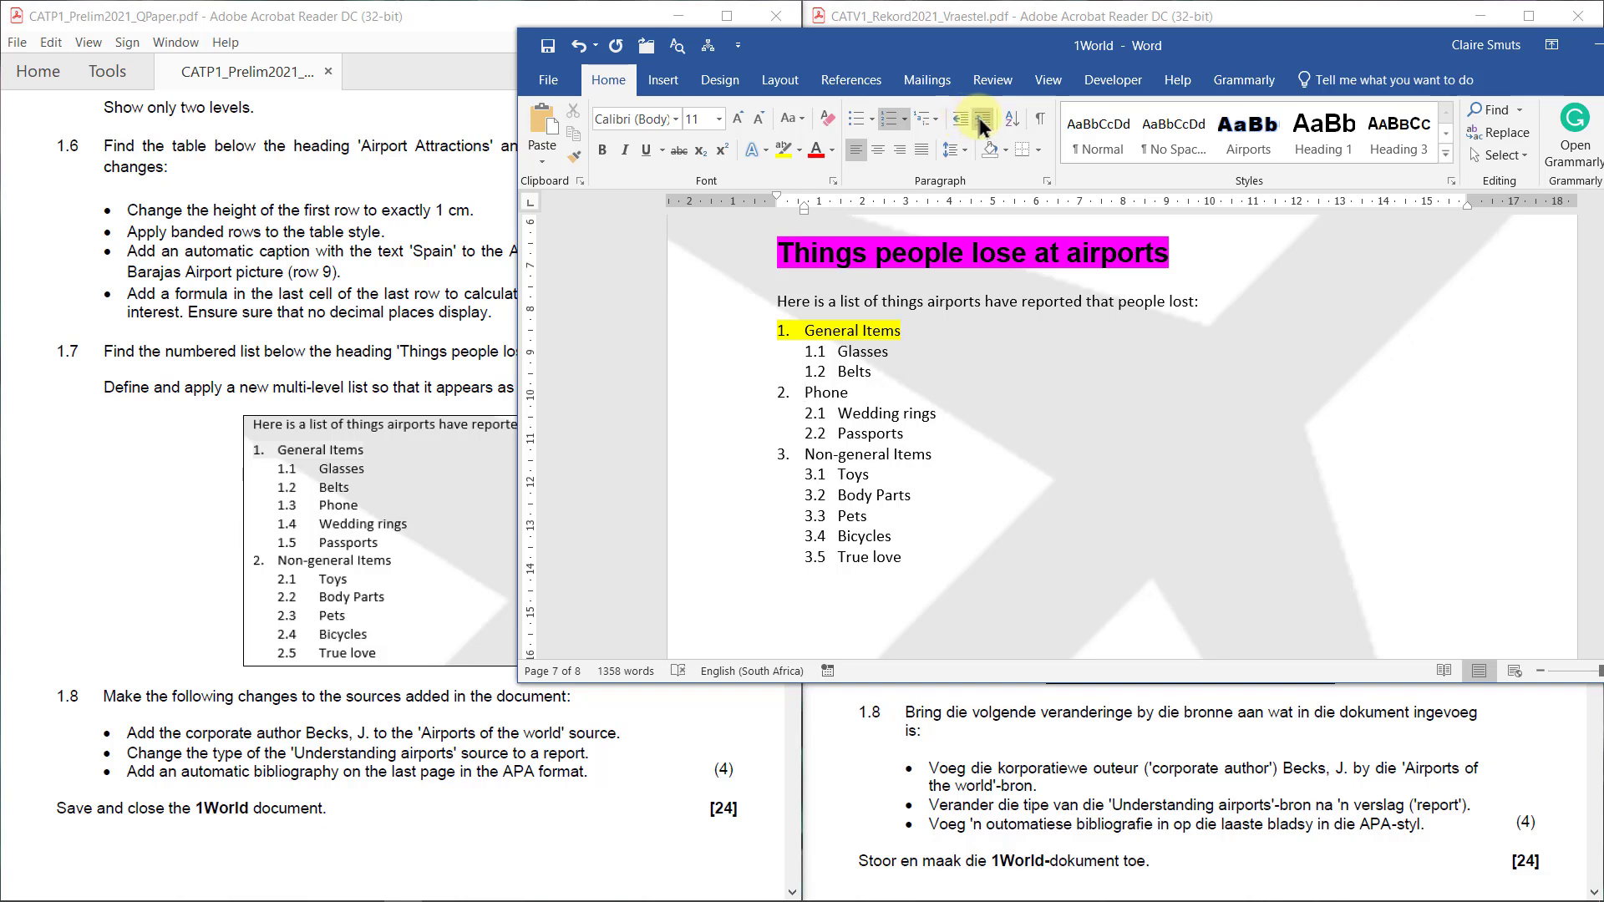
left_click(983, 121)
key("Down")
key("Down")
key("Down")
left_click(983, 118)
left_click(957, 117)
left_click(831, 511)
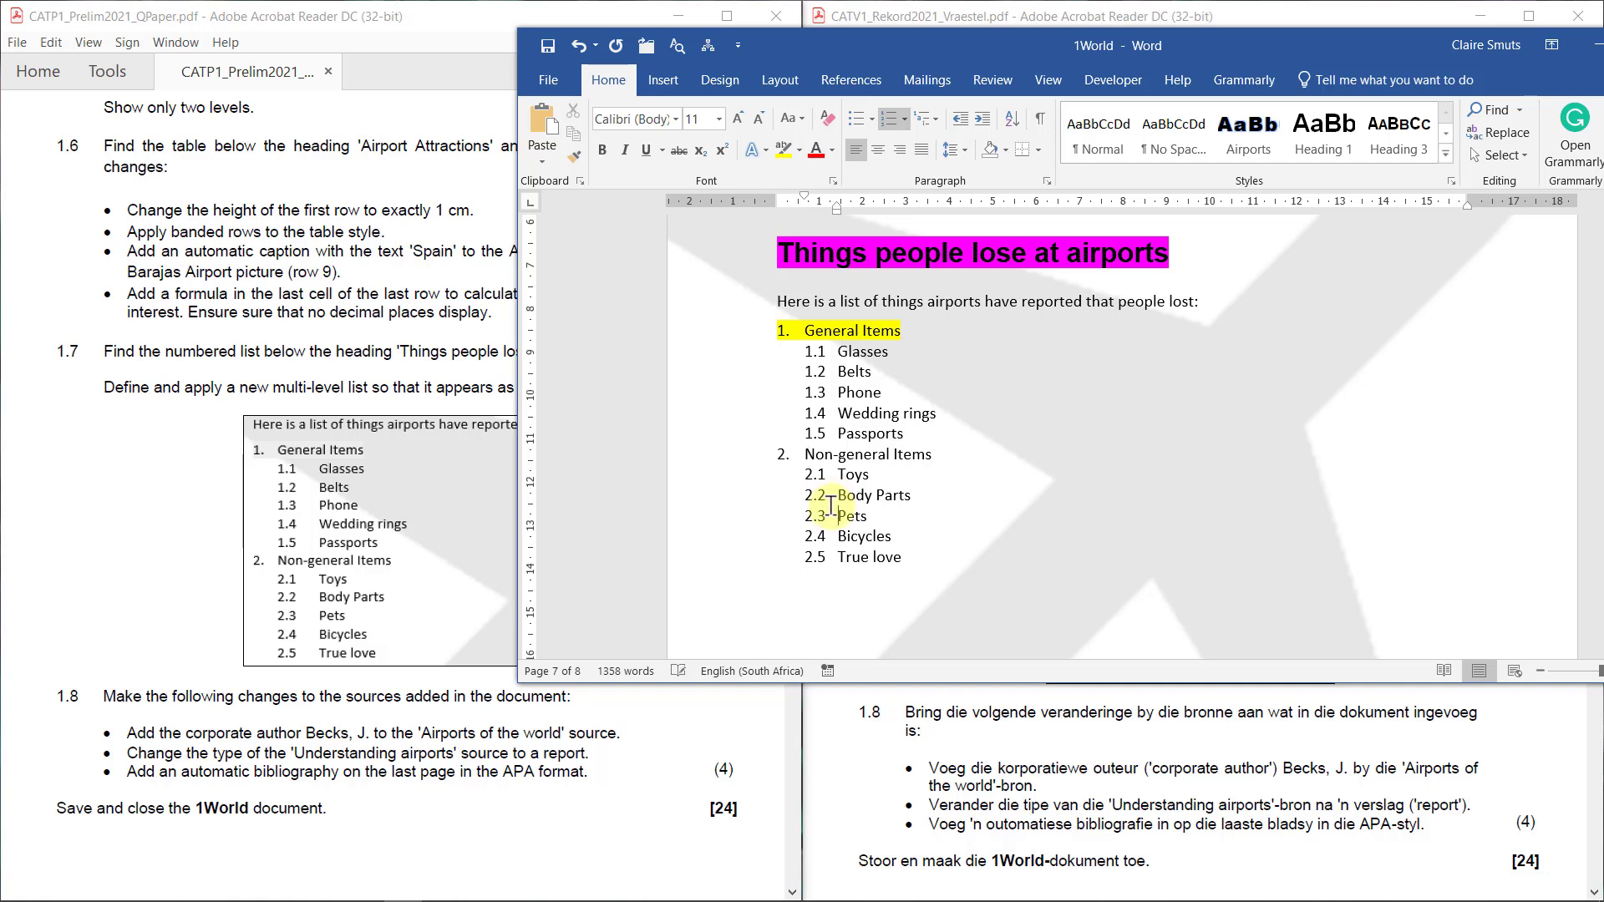
left_click(957, 118)
left_click(986, 116)
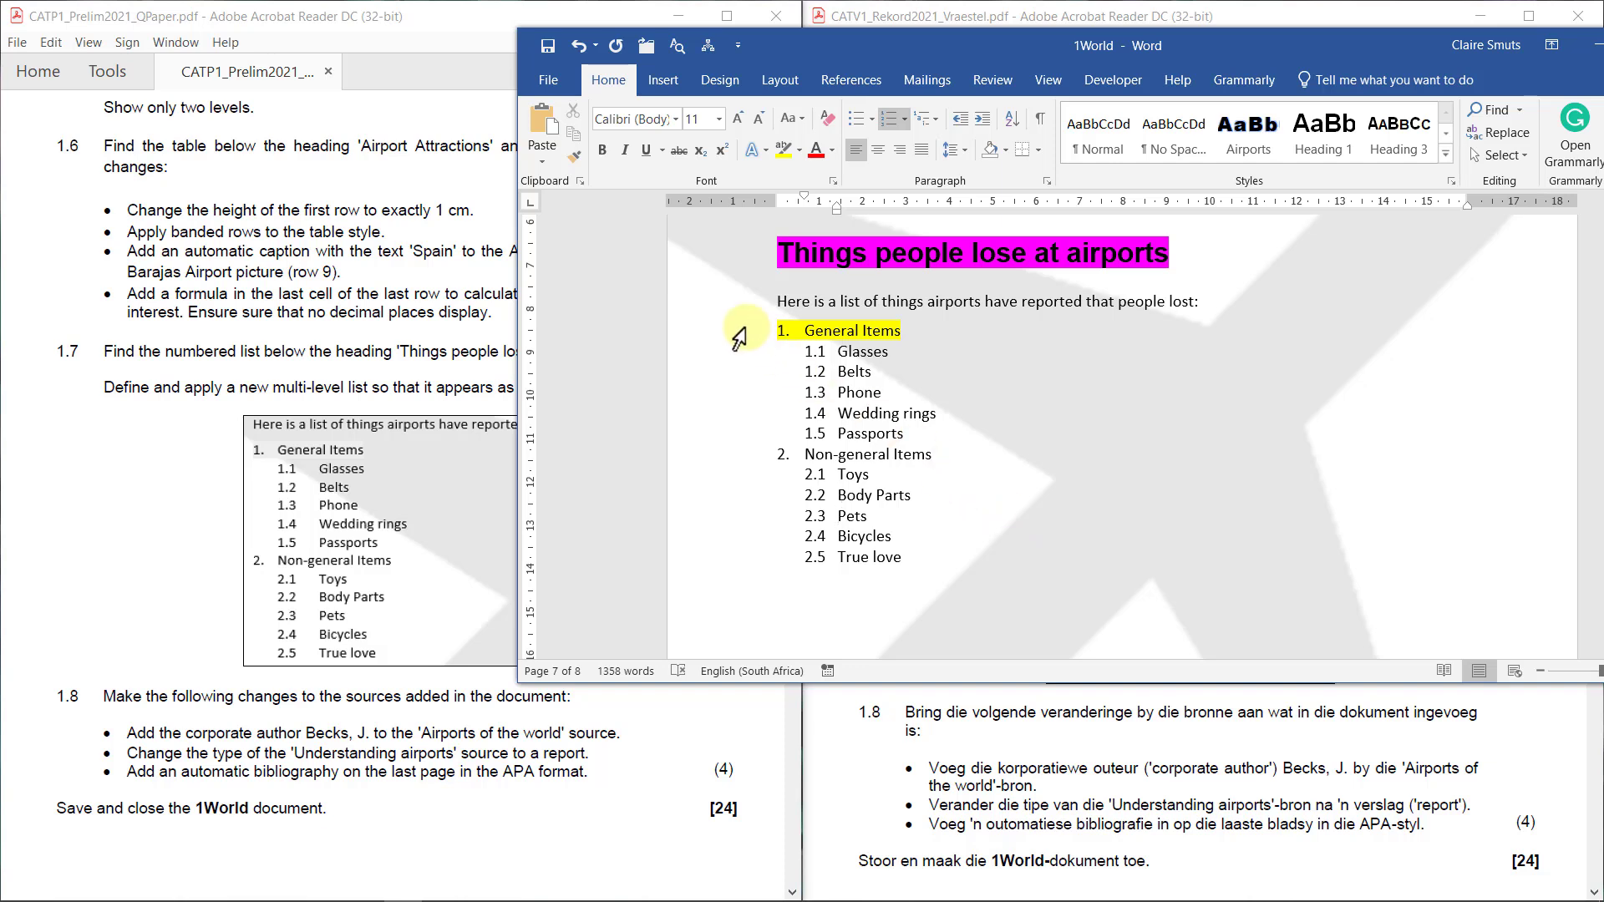
Review the level-2 format of the whole list in Define New Multilevel List, cancelling without changes
left_click_drag(746, 330, 790, 564)
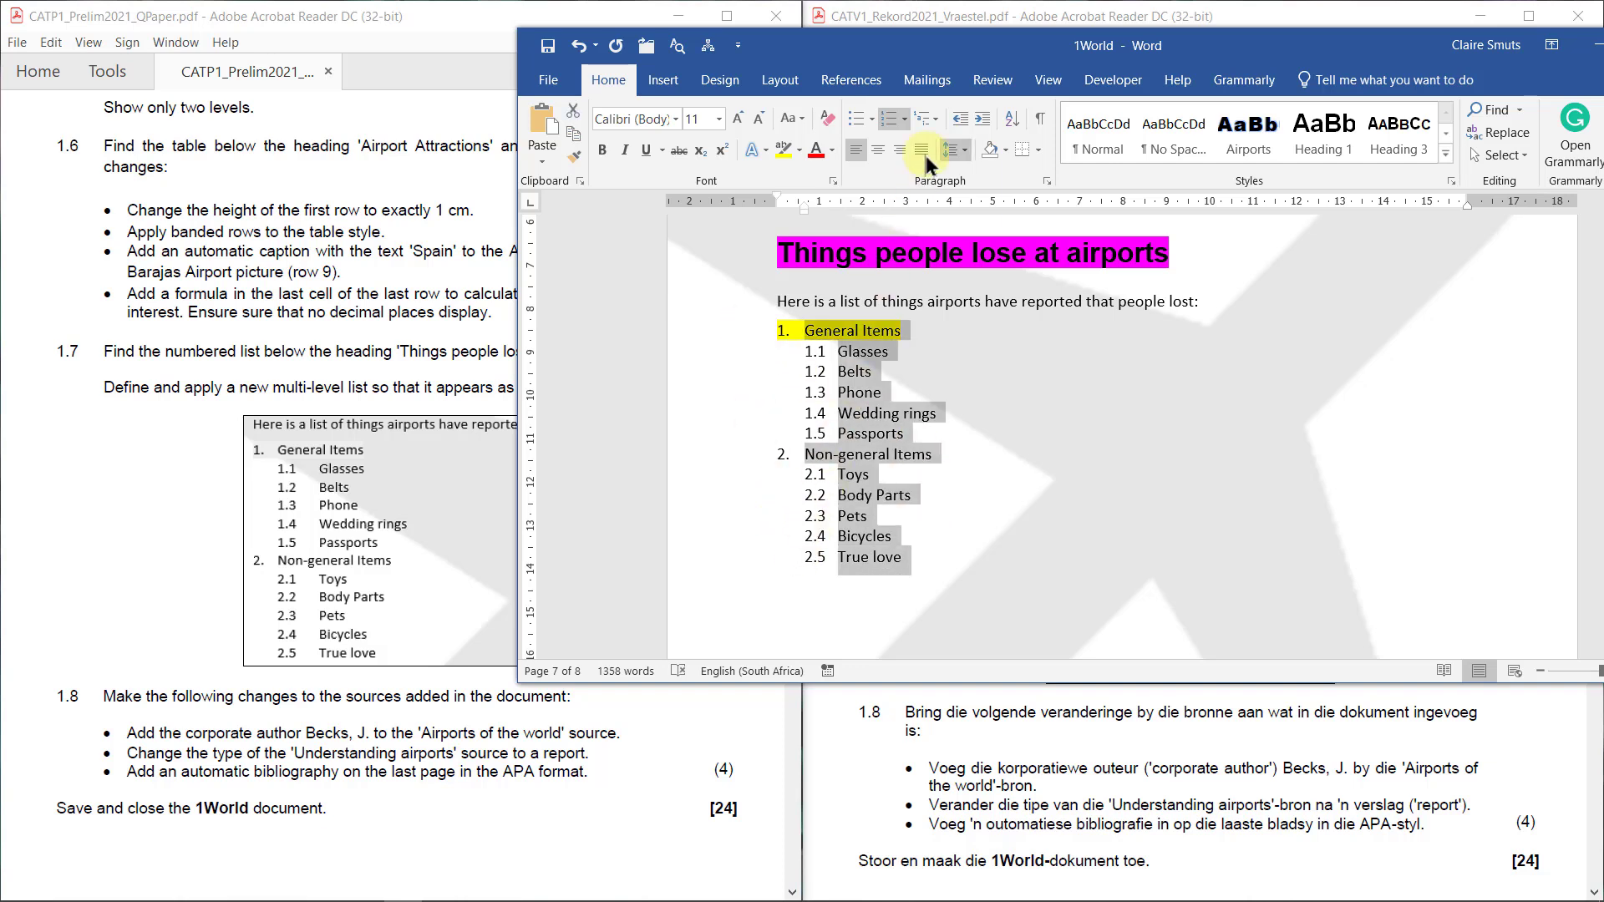
left_click(938, 120)
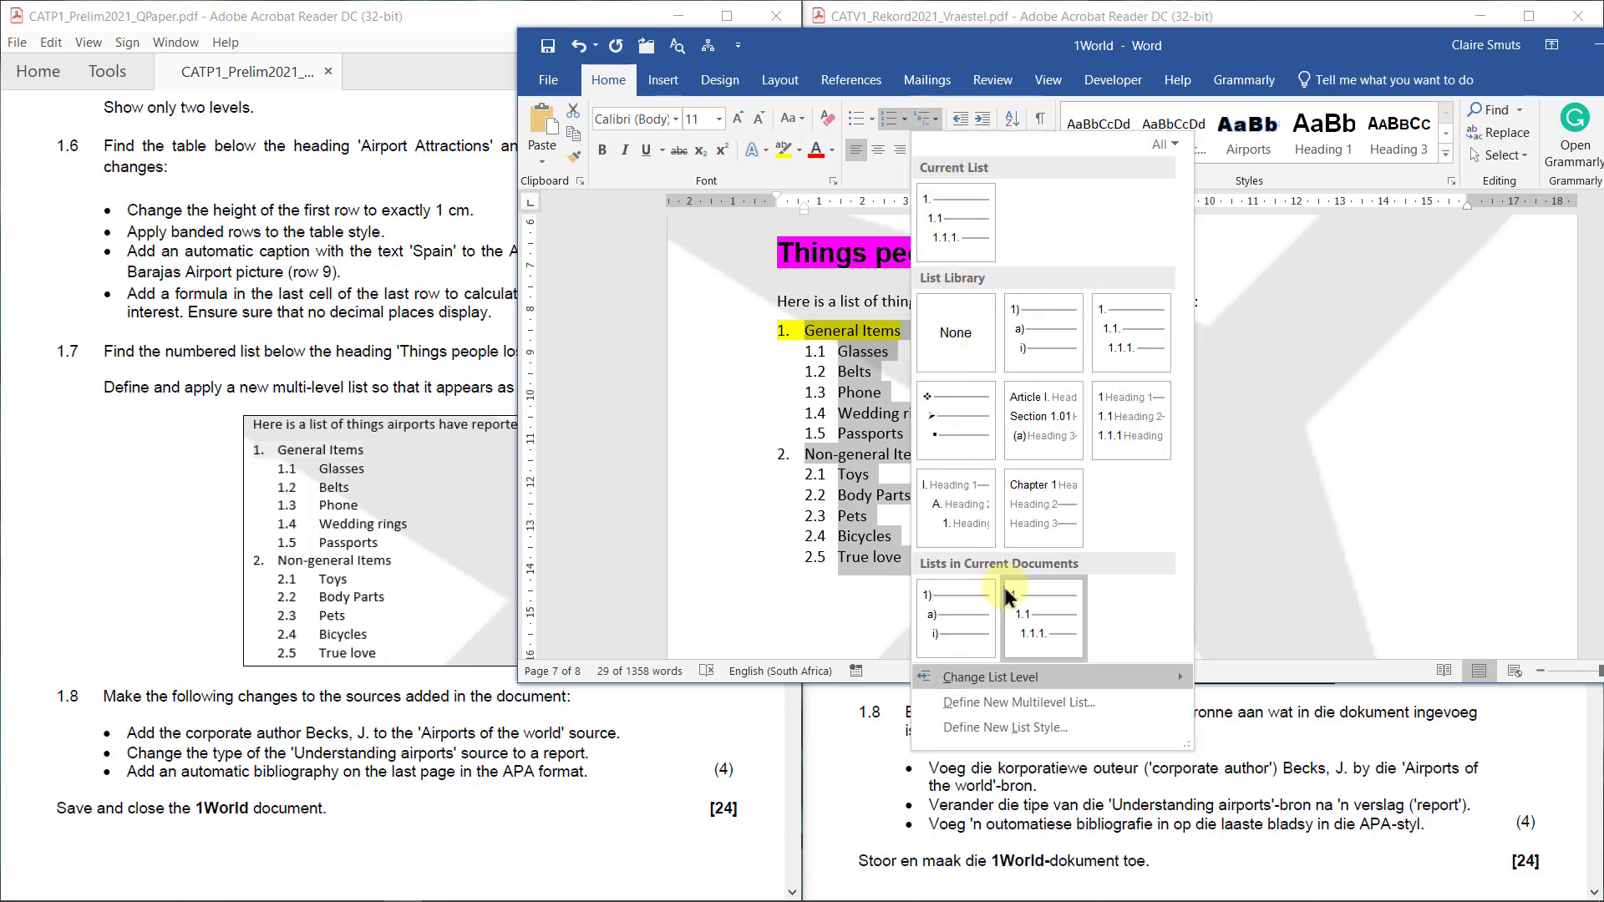
left_click(1018, 702)
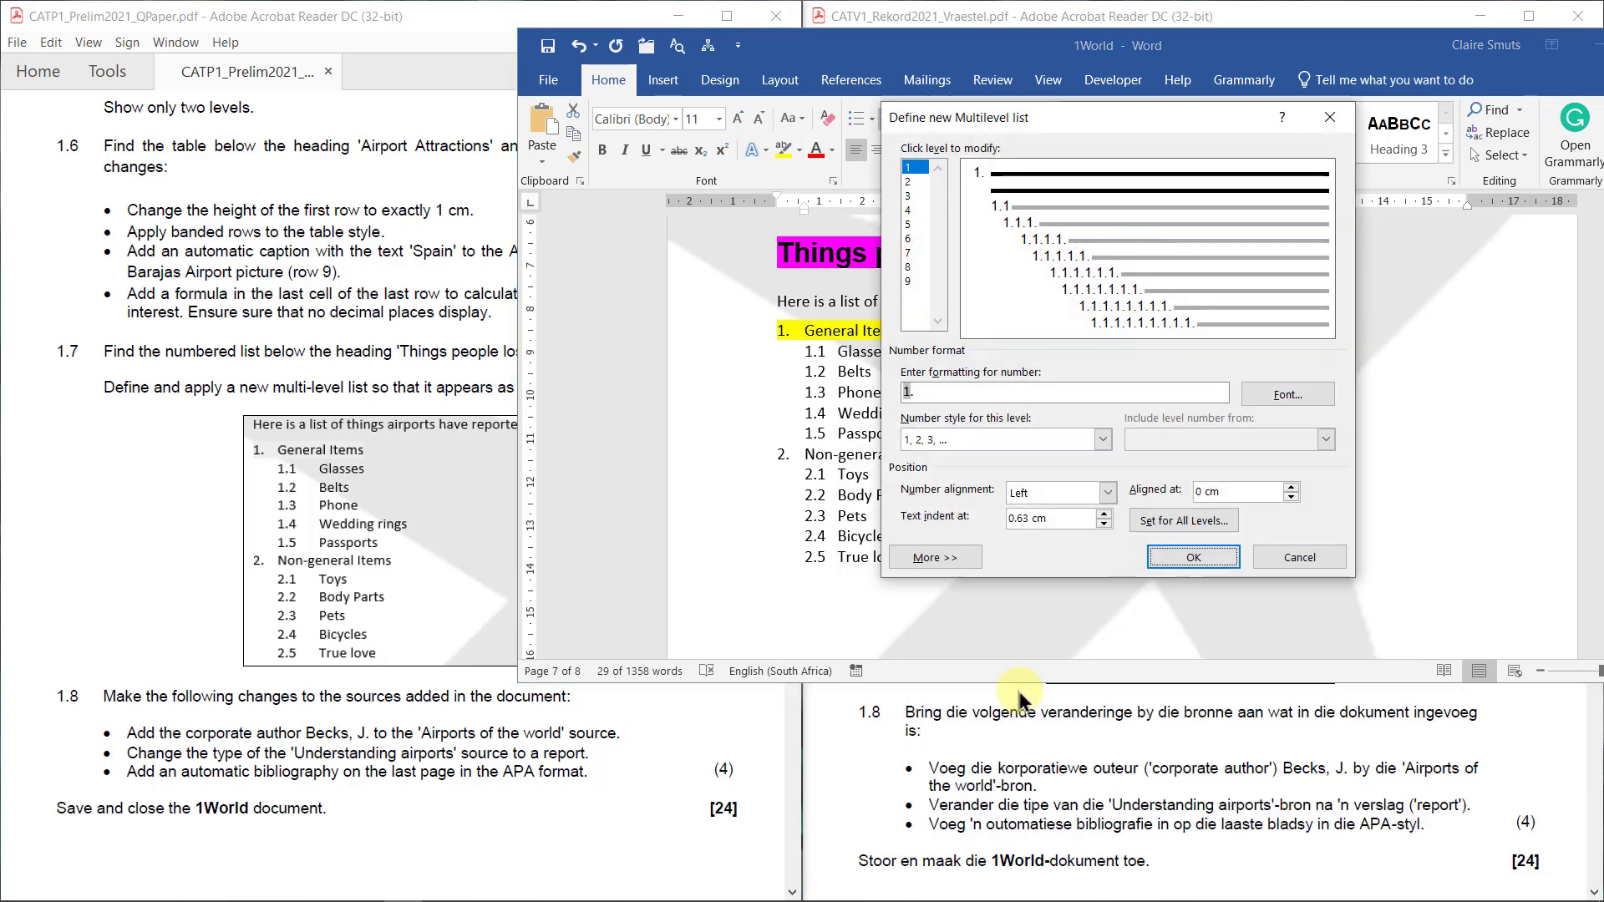
left_click(906, 180)
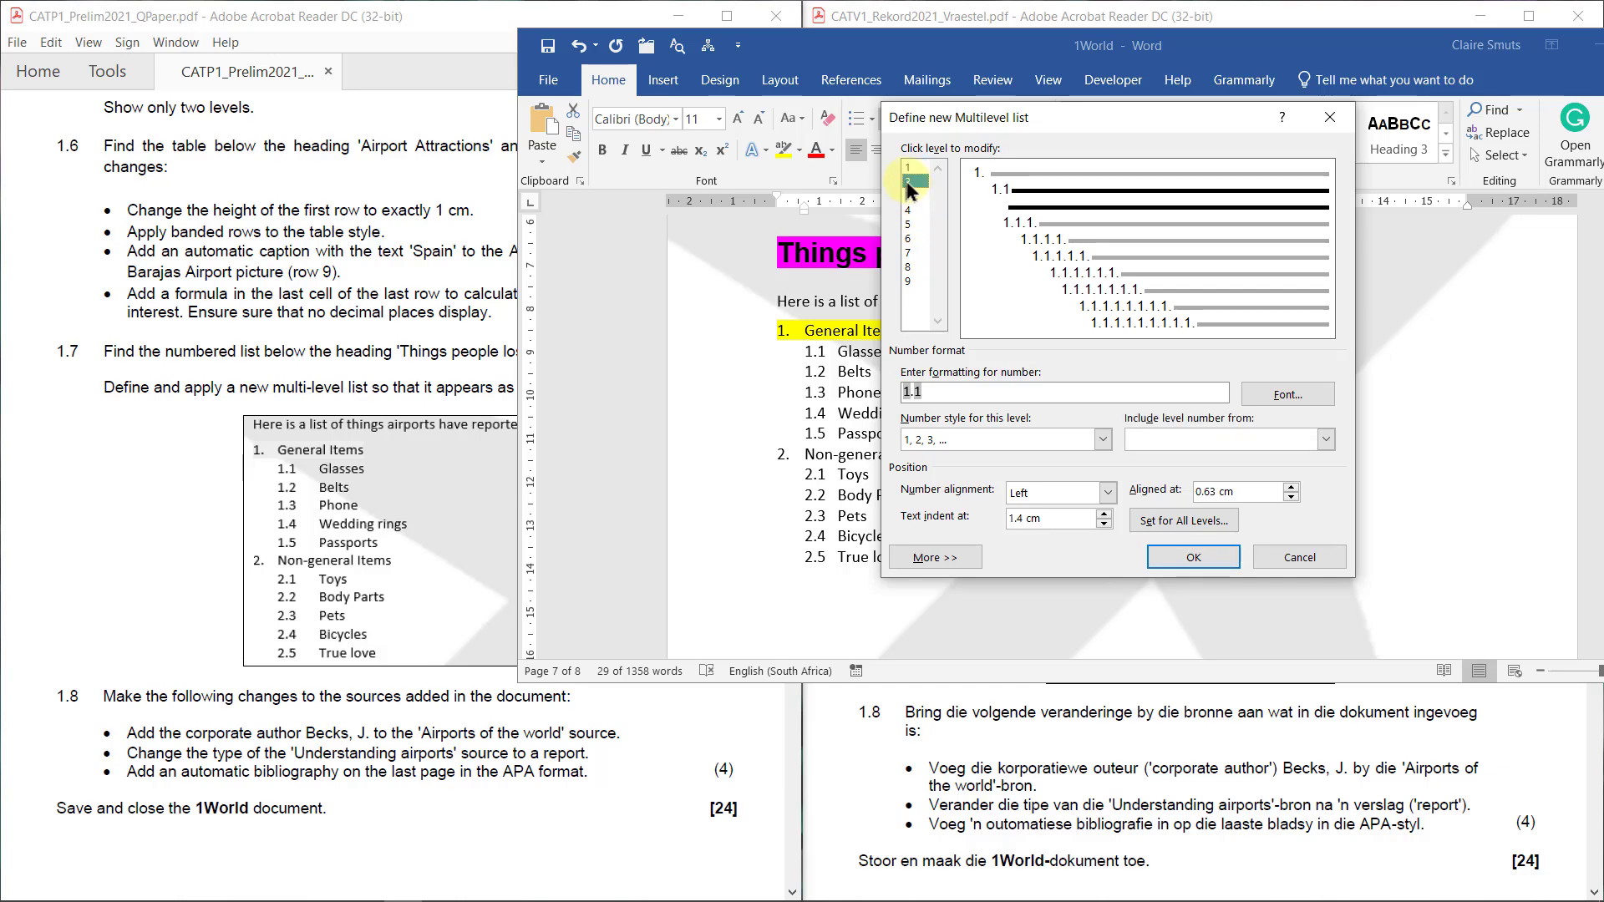
left_click(1231, 439)
left_click(1253, 420)
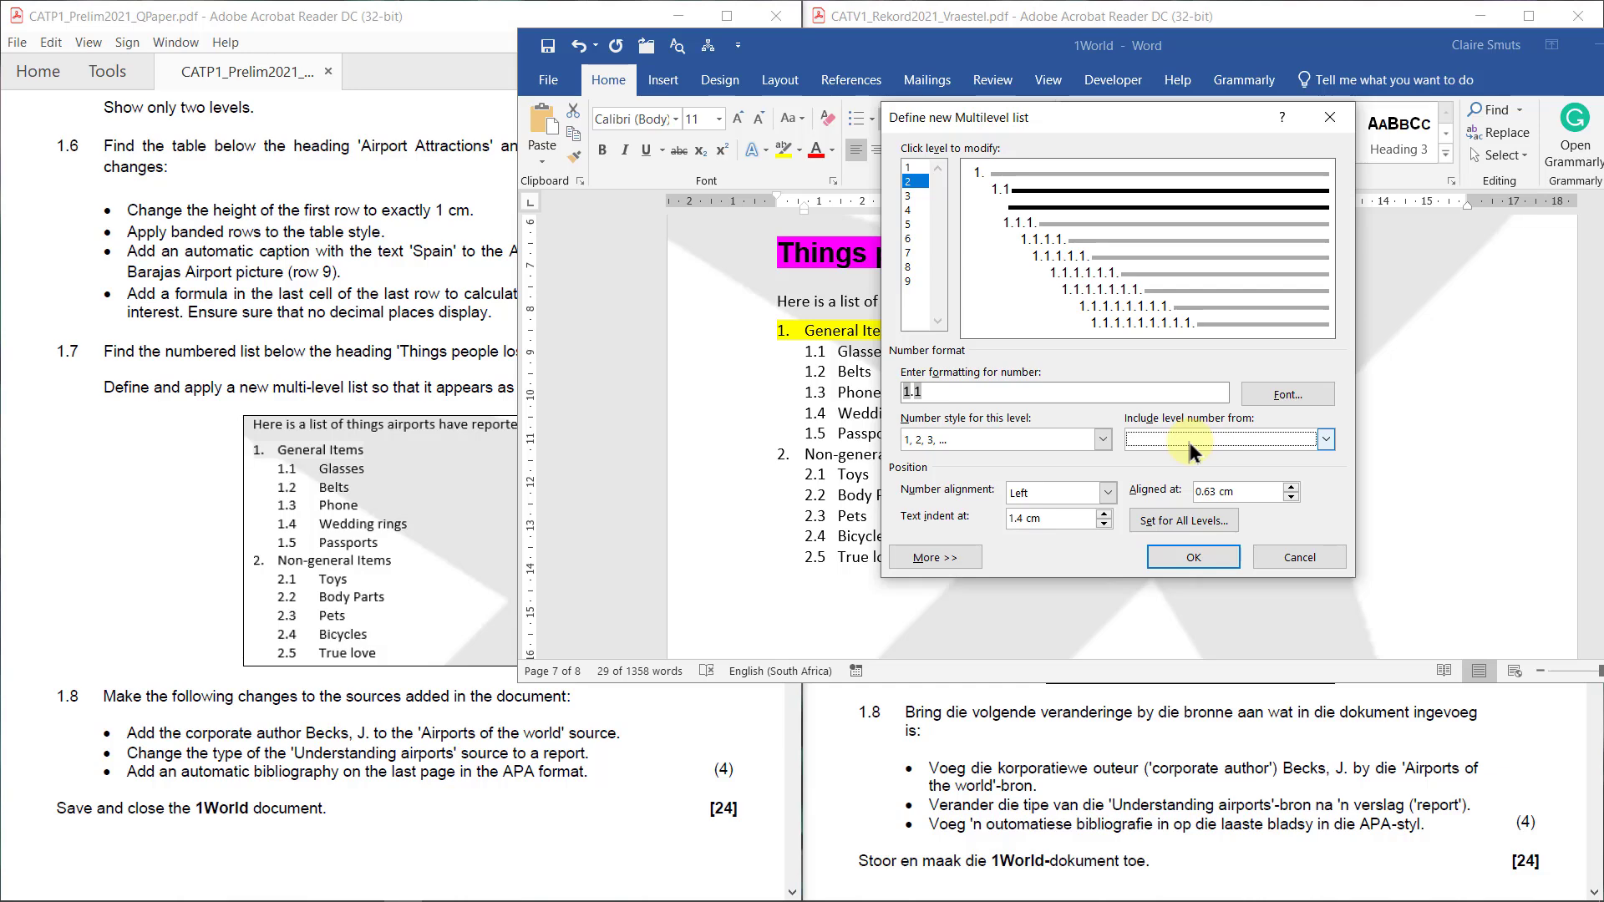
left_click(1287, 558)
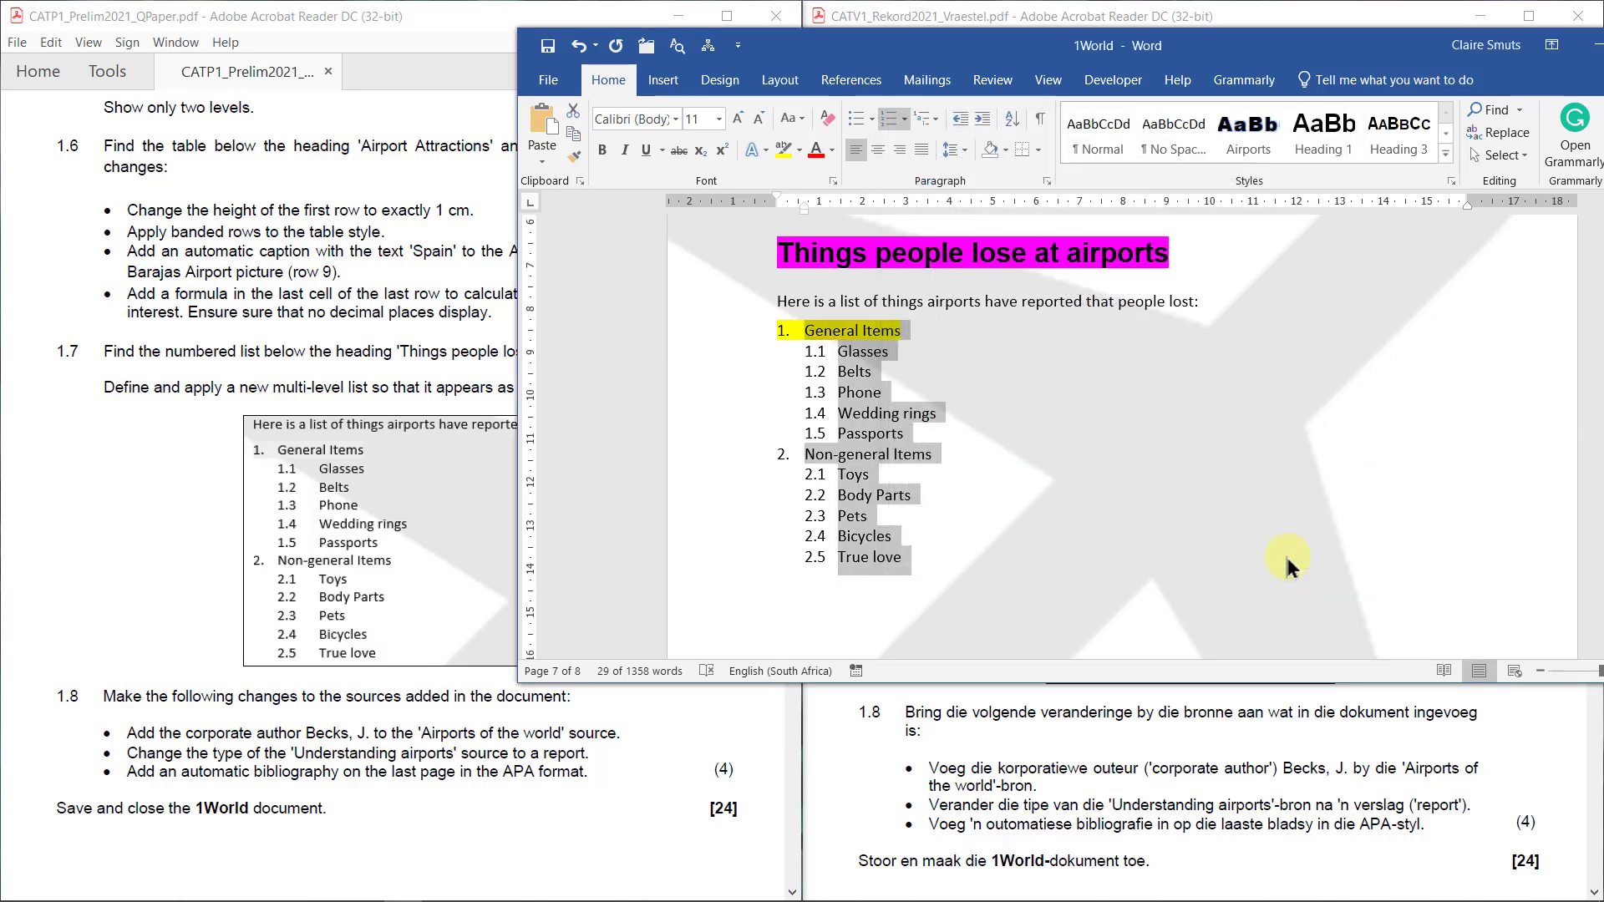
Close the multilevel list gallery unchanged and maximize the Word window
left_click(927, 121)
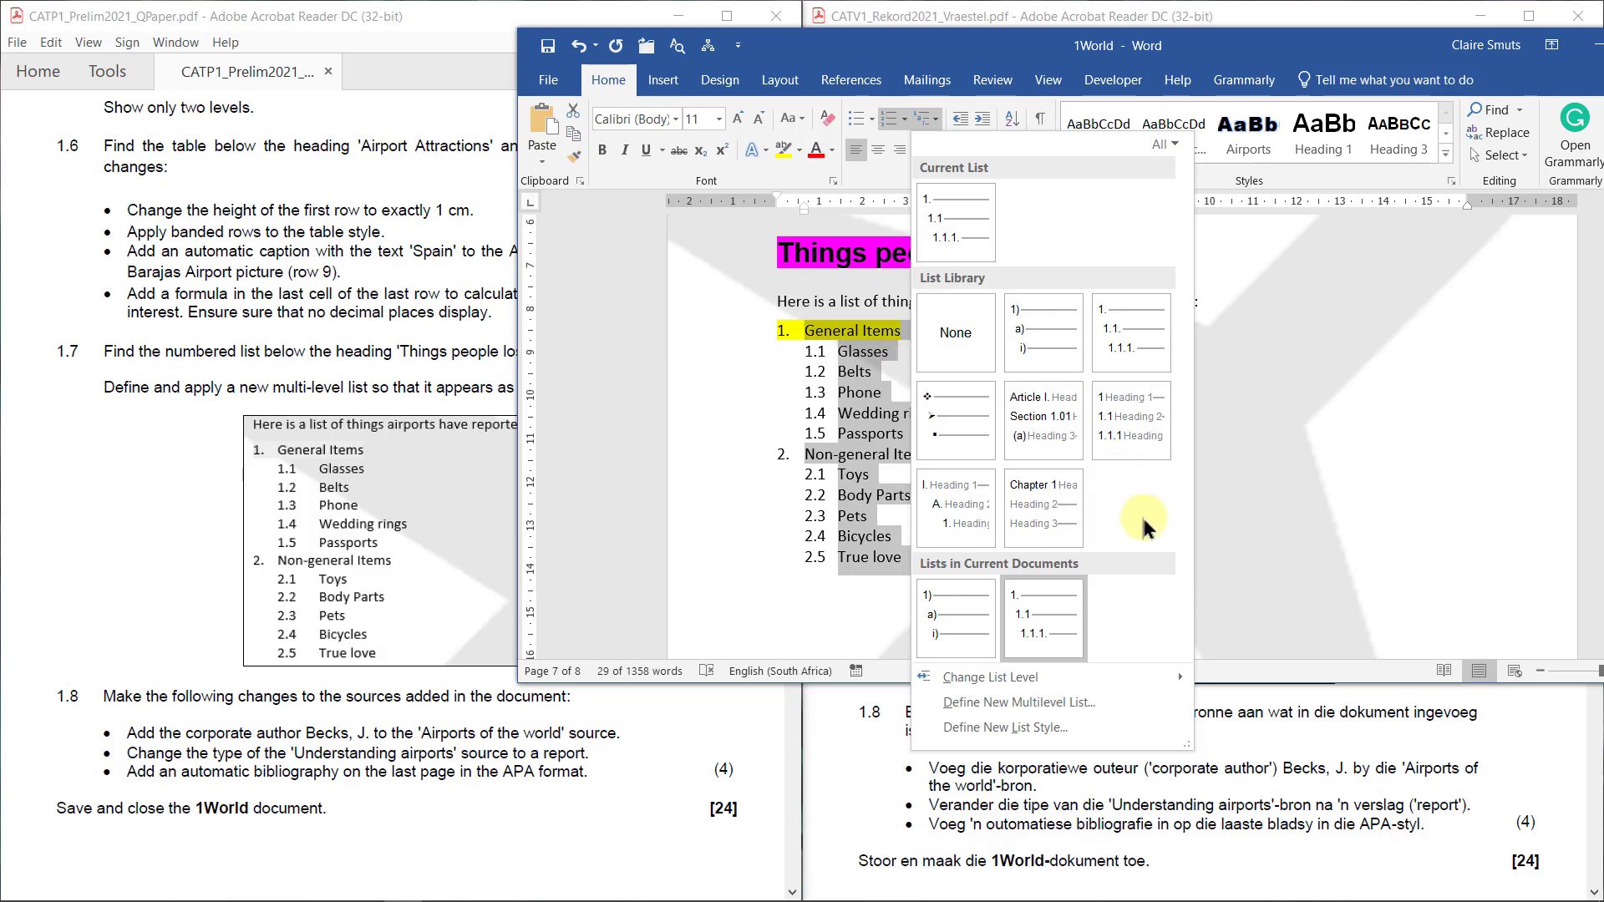
left_click(1332, 513)
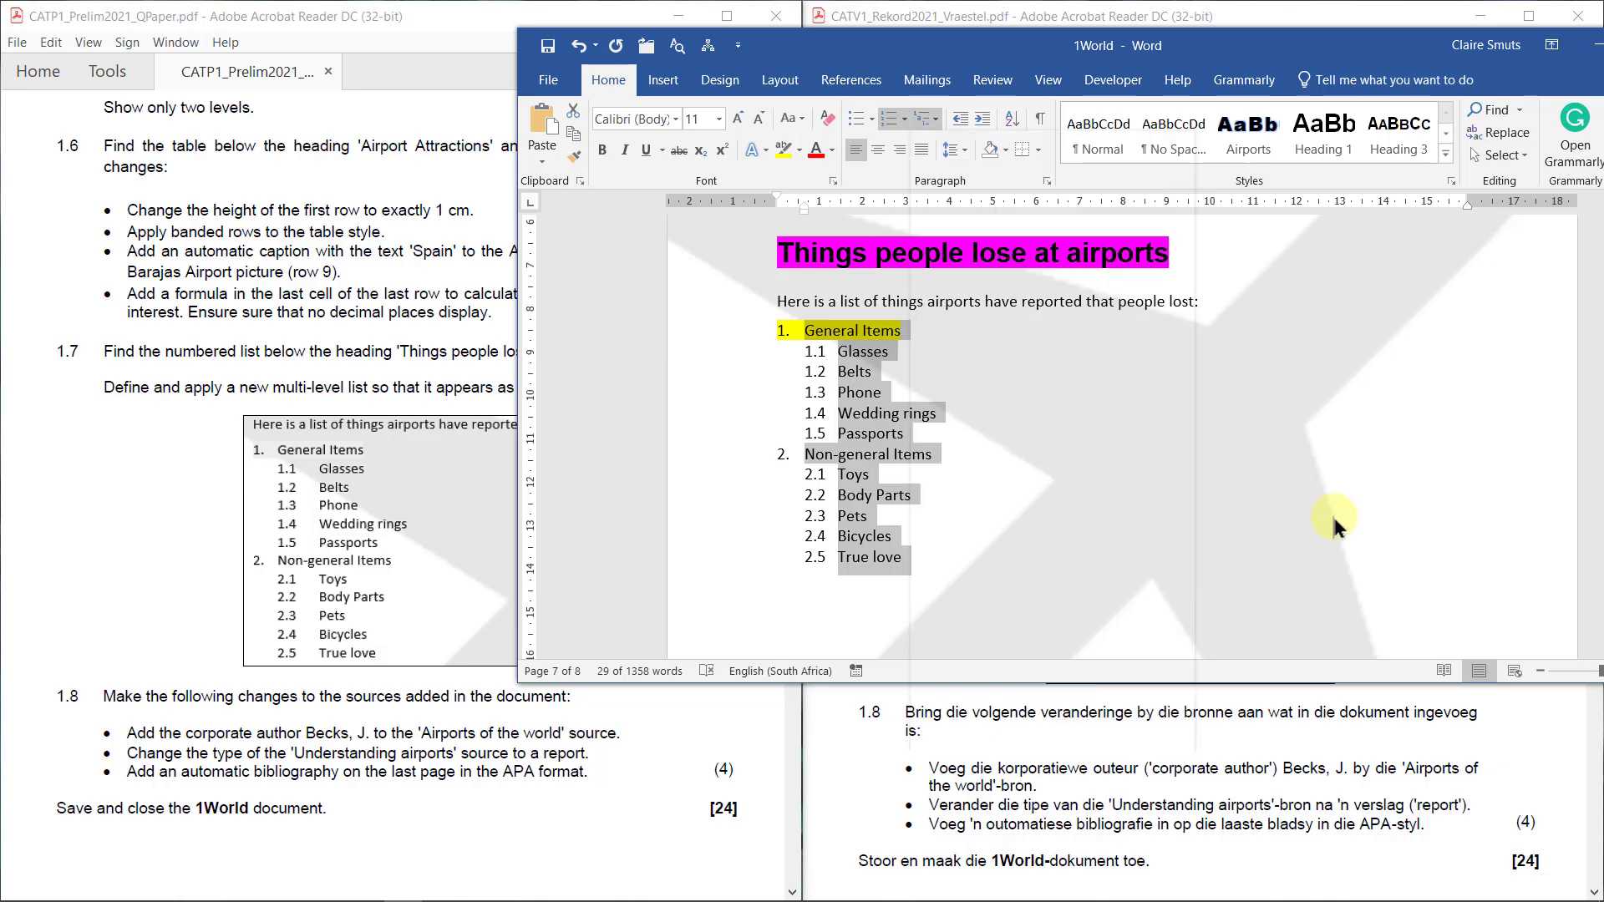
left_click(1107, 505)
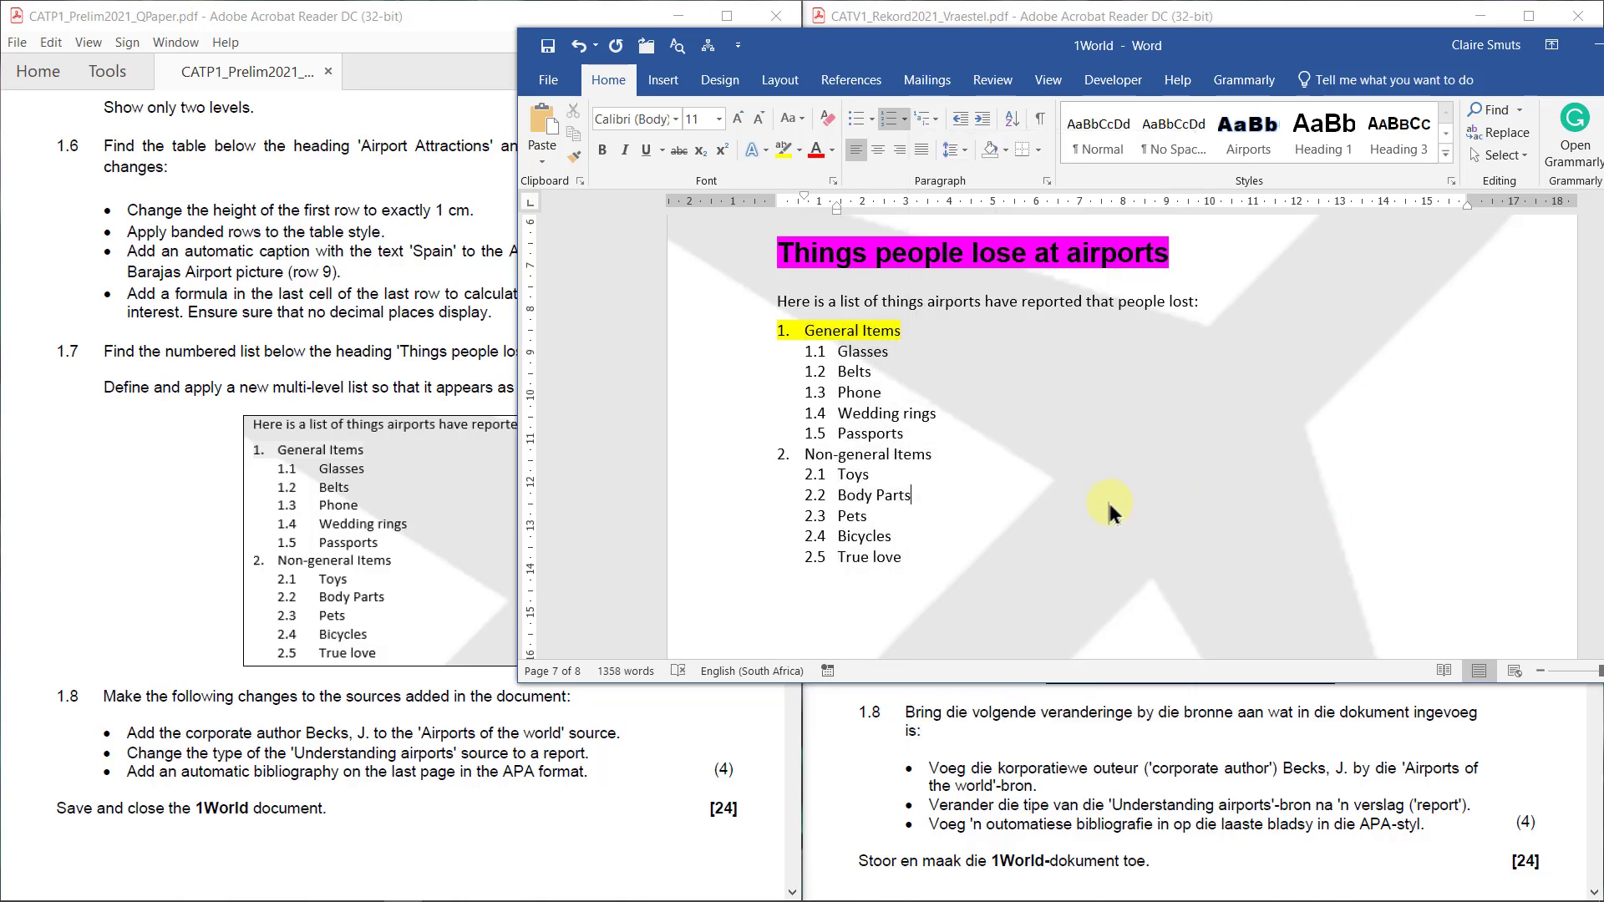
double_click(1279, 50)
left_click(819, 558)
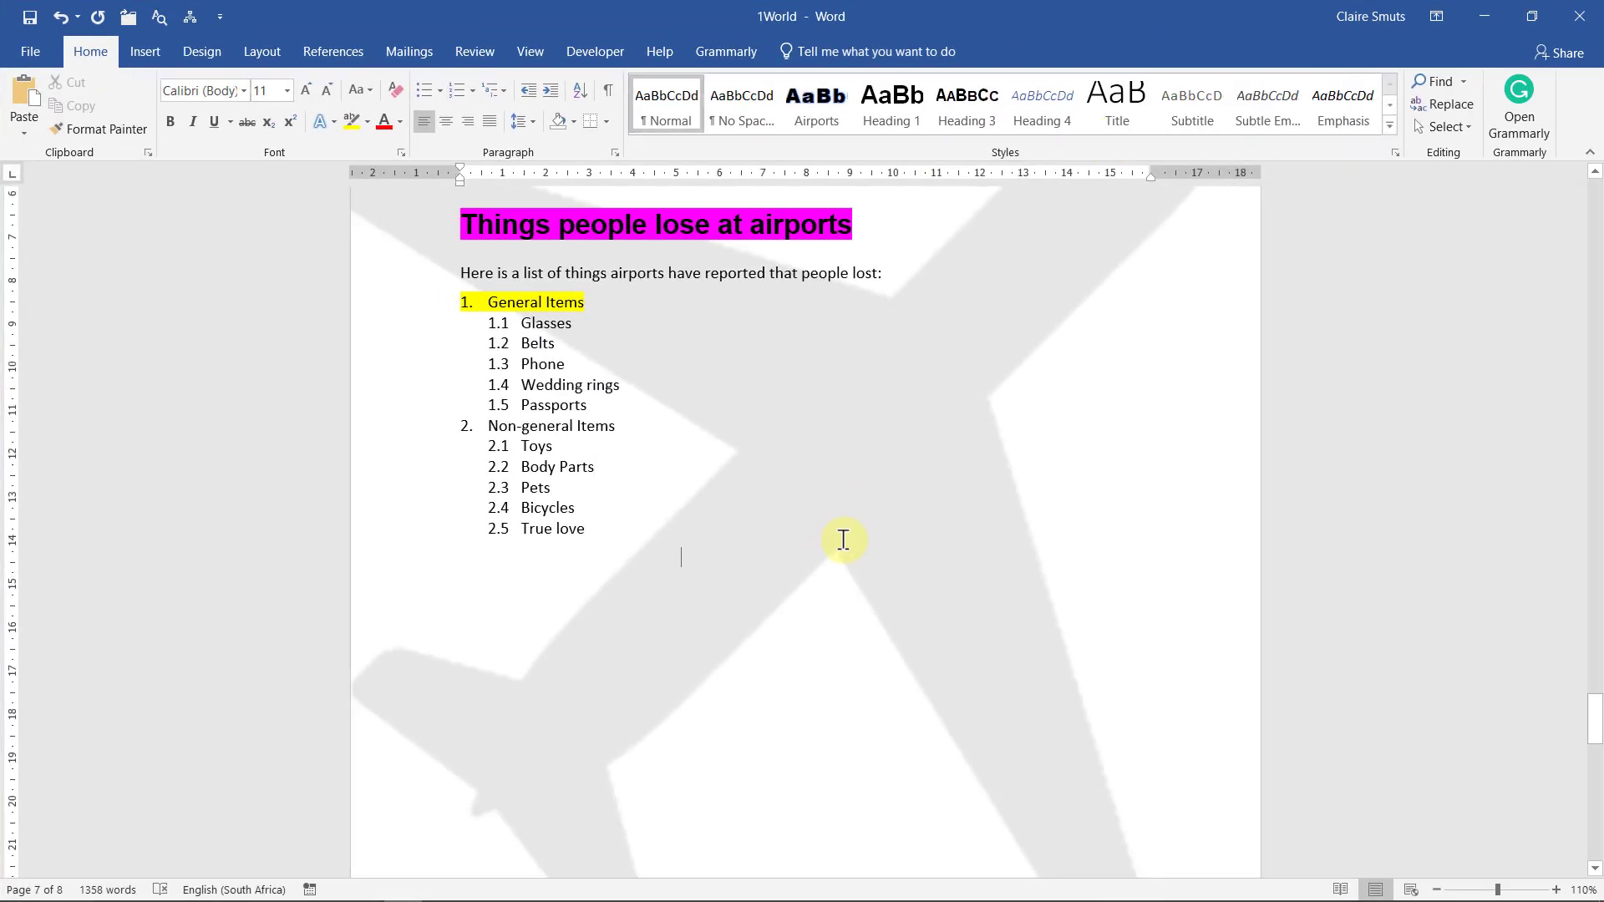
left_click(1484, 13)
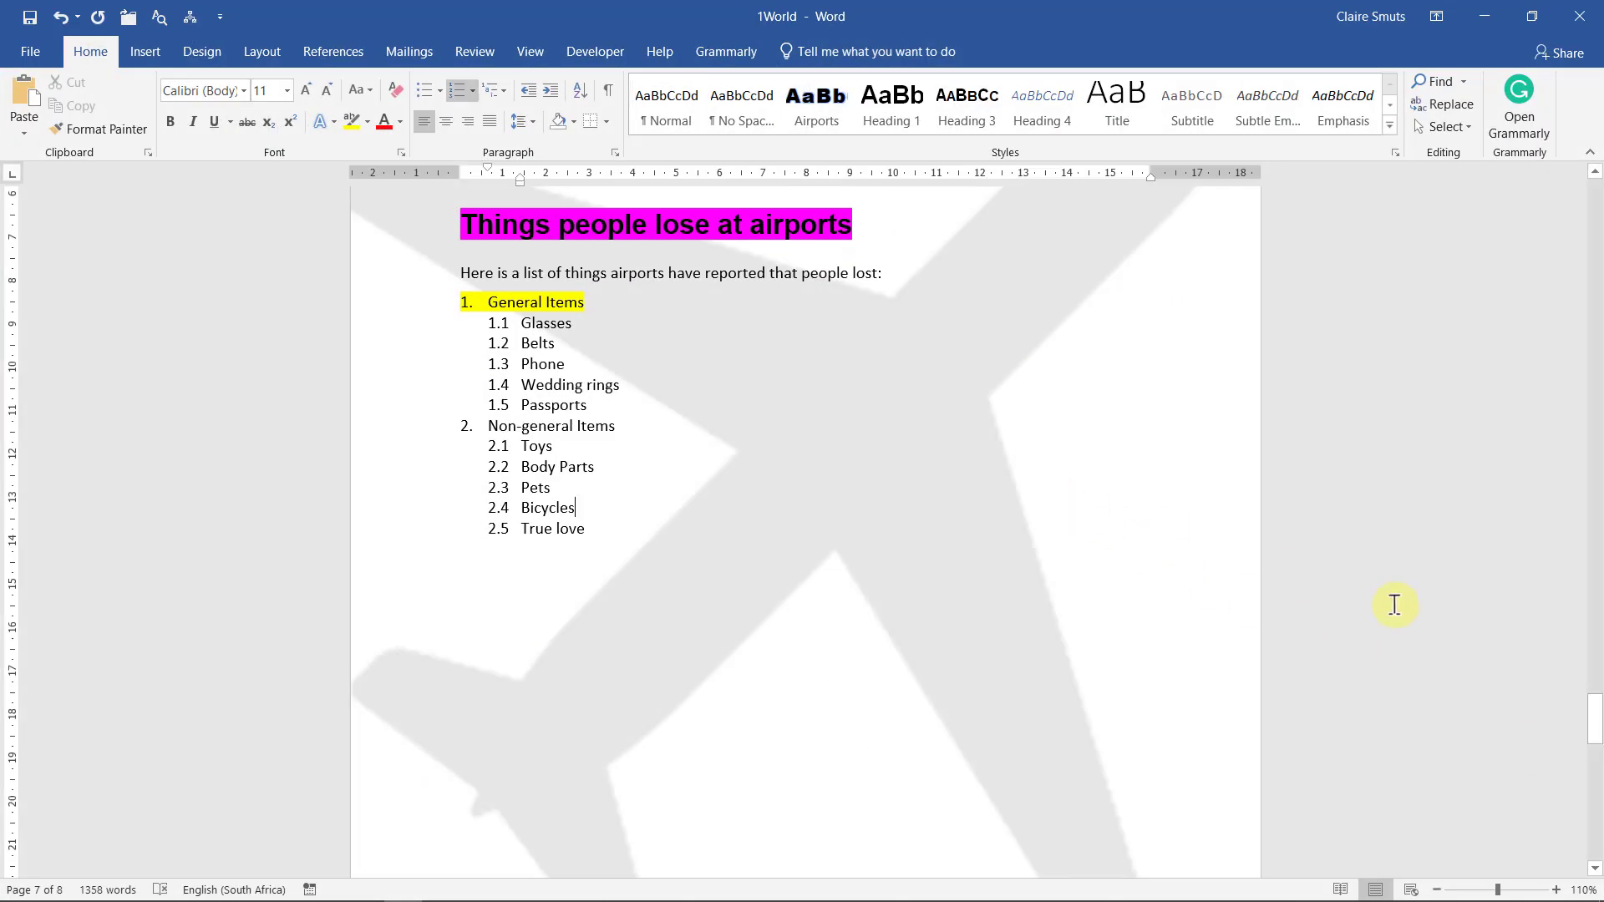
scroll(1394, 603, "down", 6)
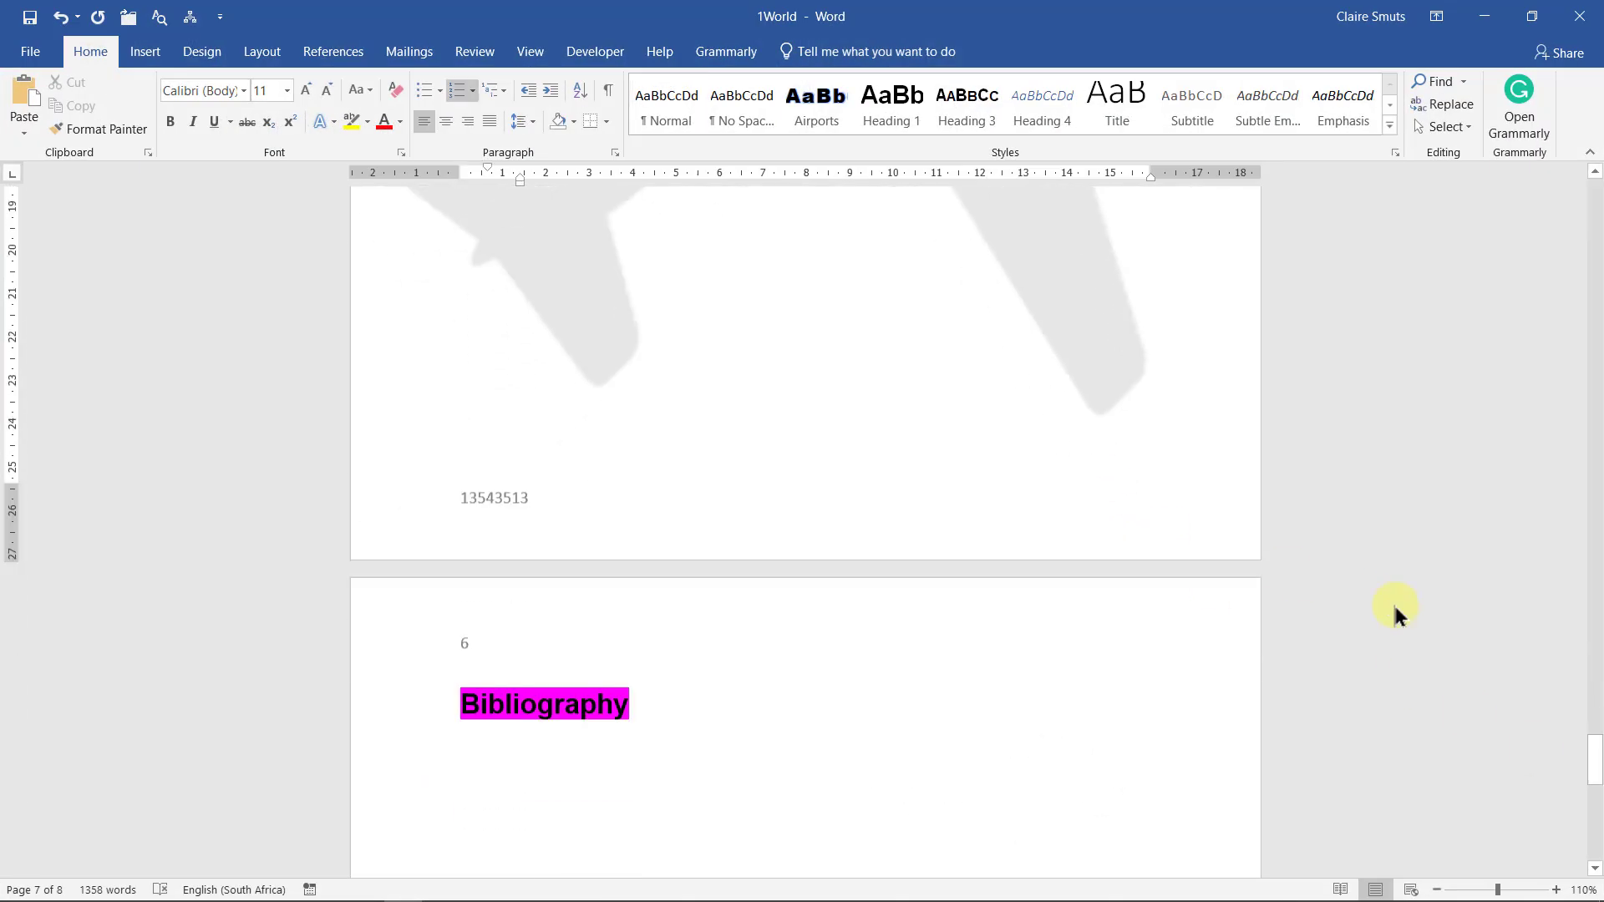
scroll(1394, 603, "up", 2)
scroll(1394, 613, "up", 1)
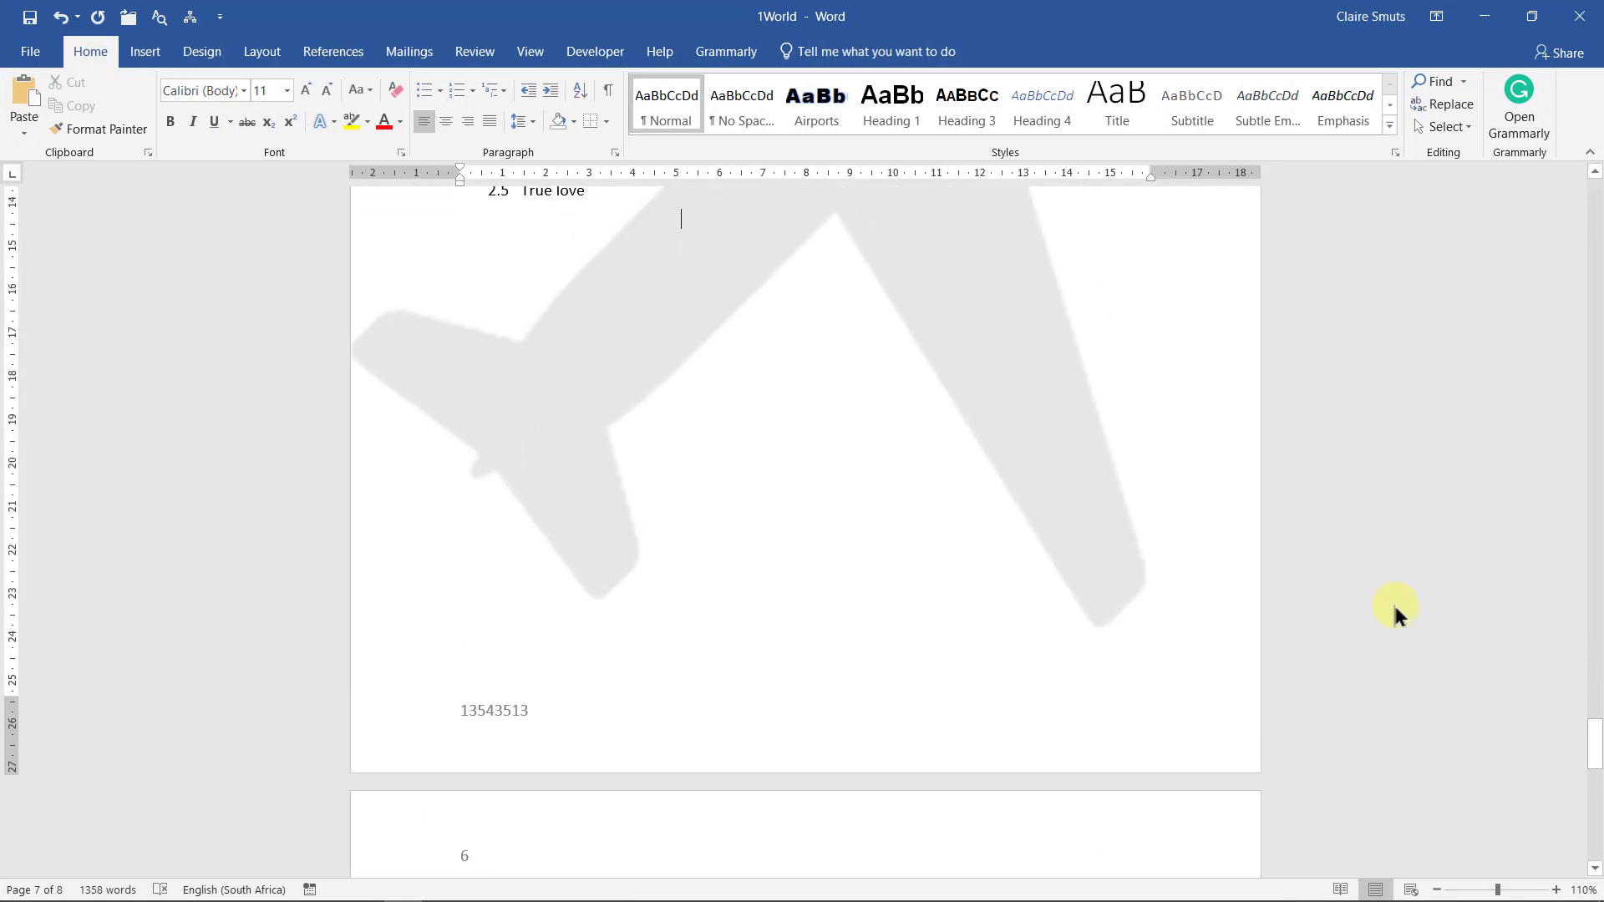
Review the document's sources and the task 1.8 corporate author instruction
left_click(359, 51)
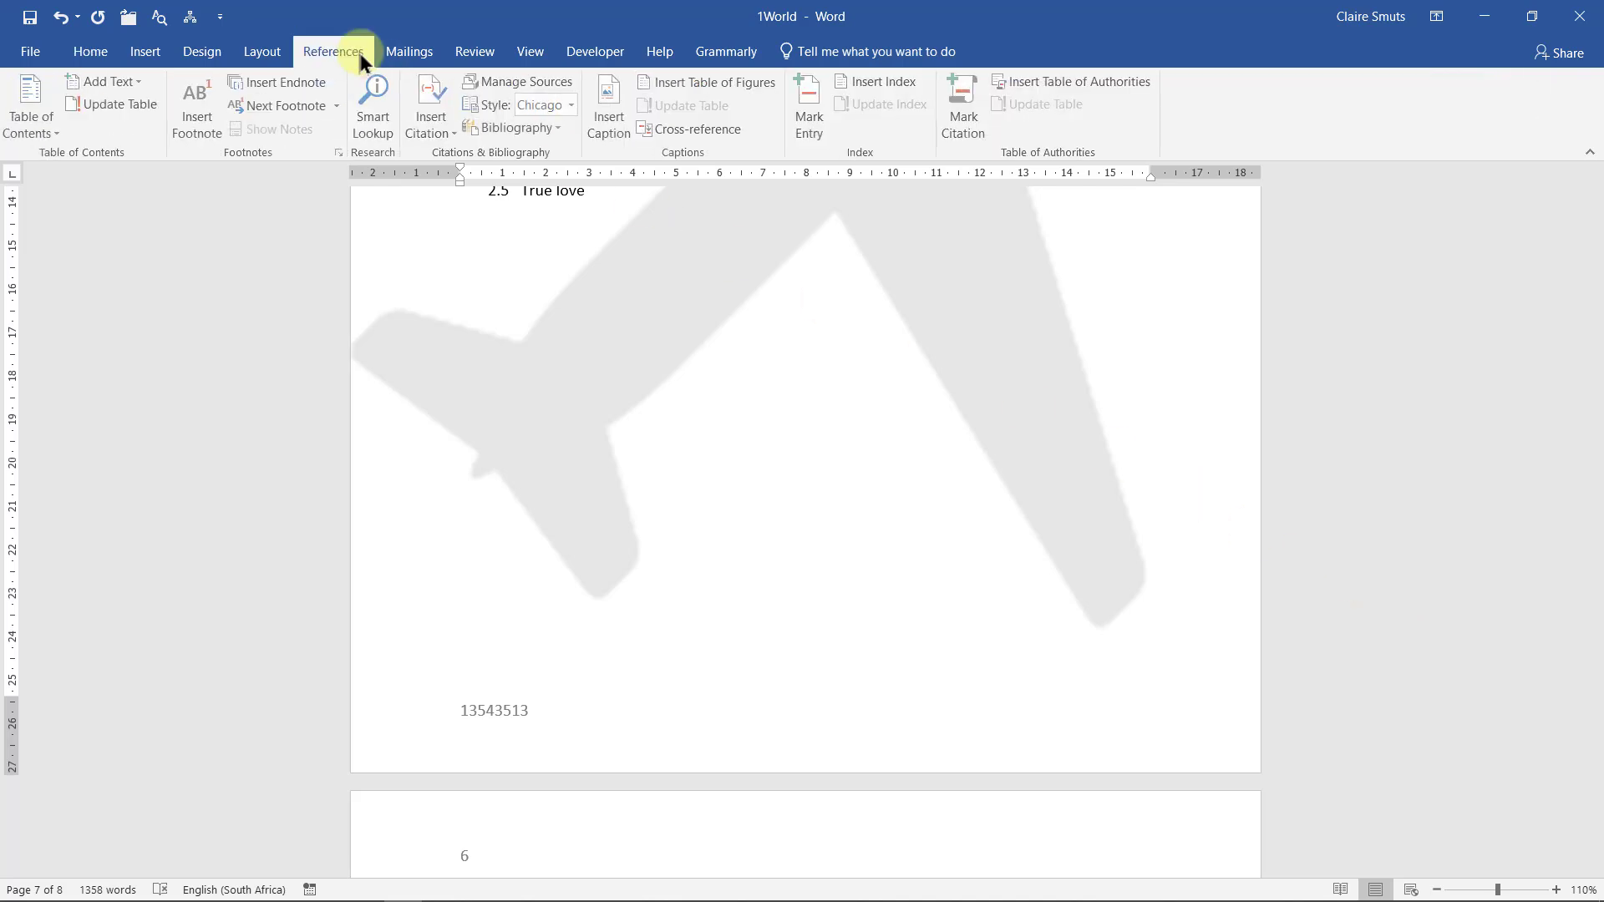
left_click(533, 80)
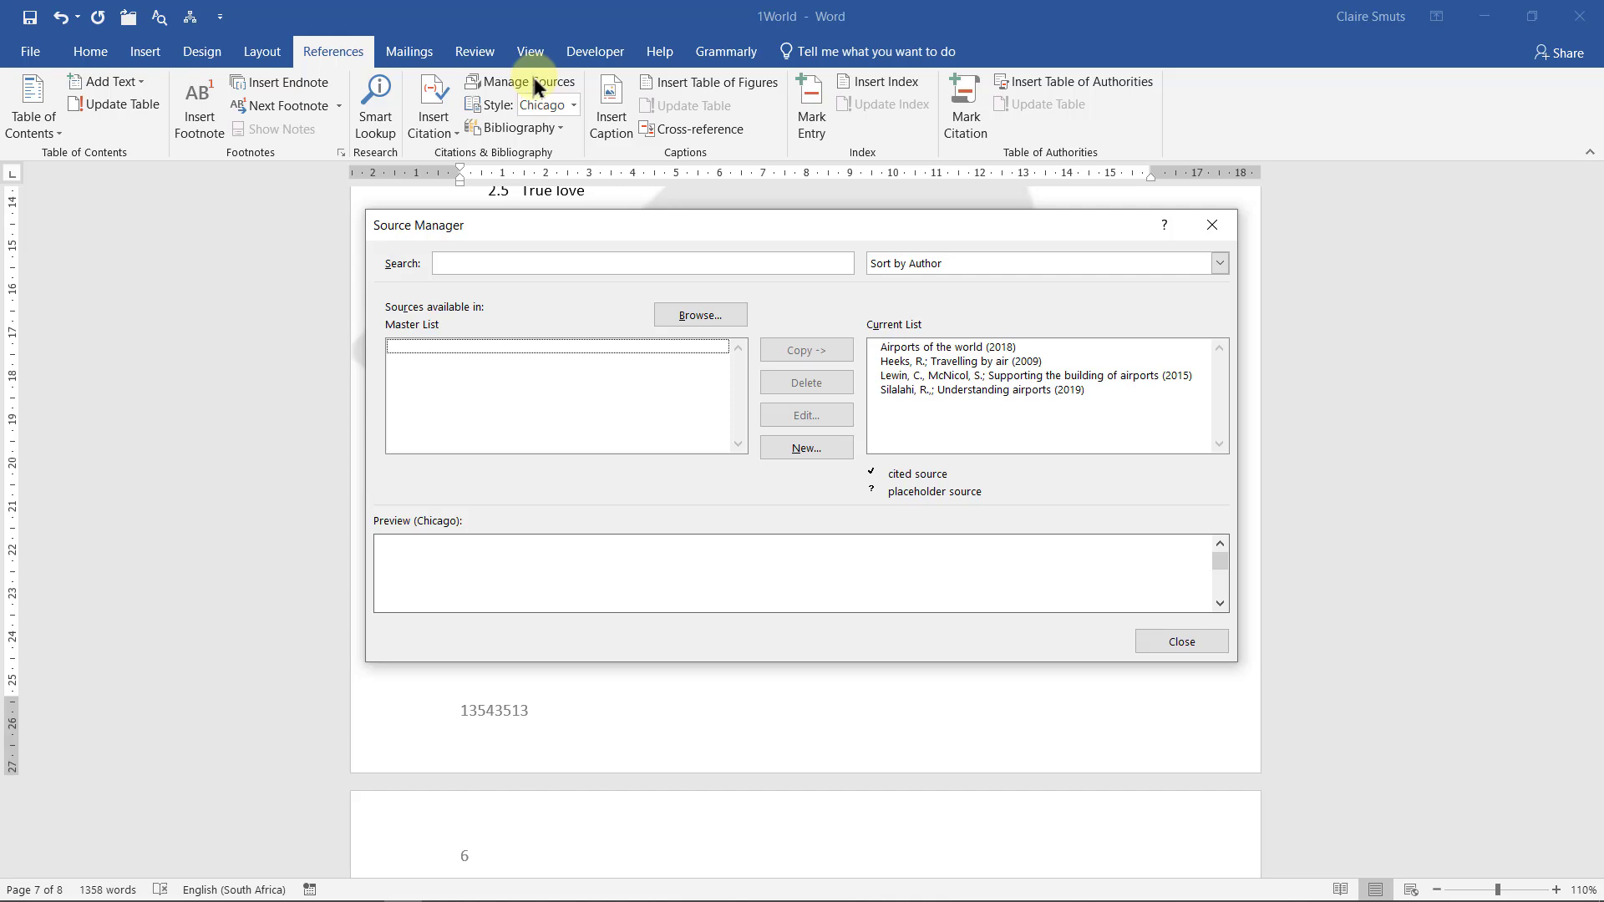
left_click(1213, 223)
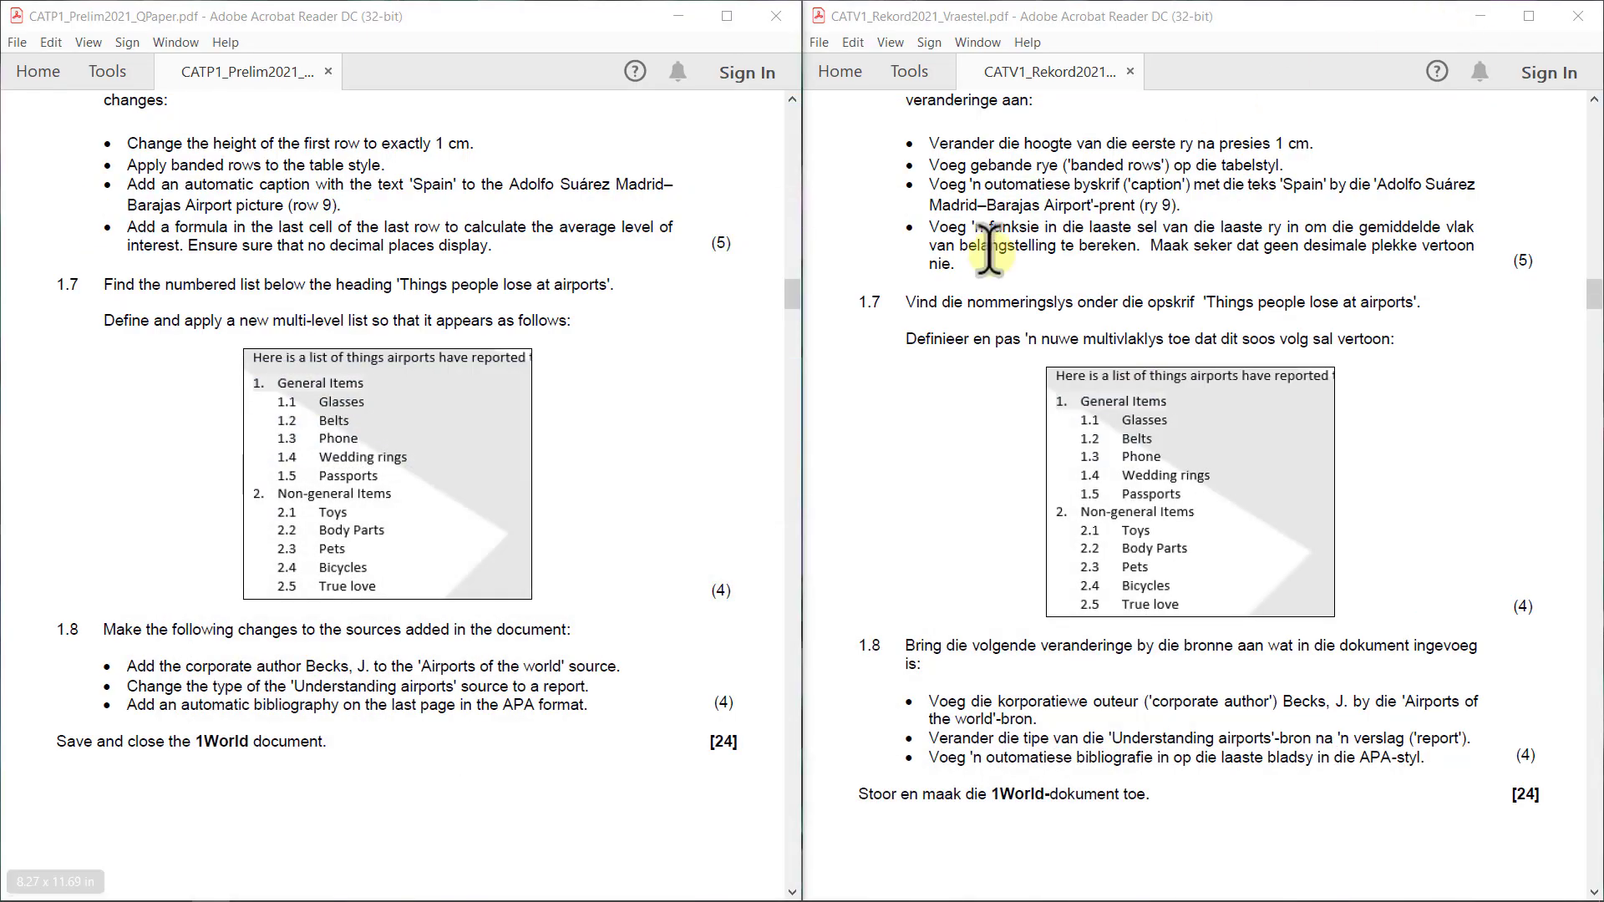
left_click_drag(186, 666, 373, 668)
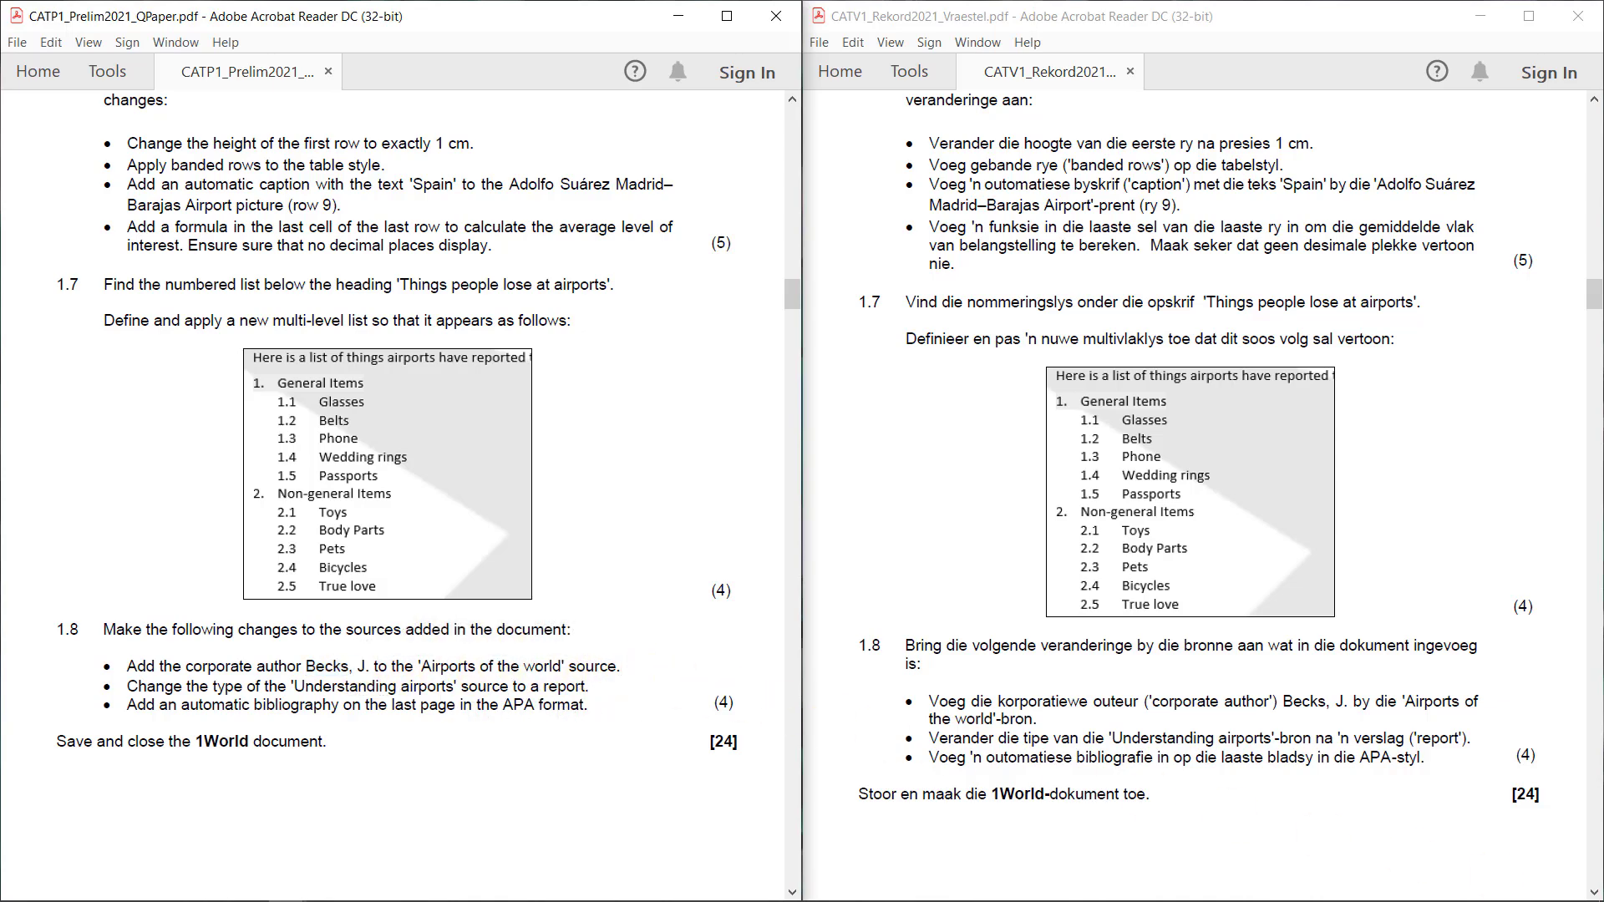
key("alt+Tab")
Mark the Airports of the world source as having a corporate author and enter the author's name
left_click(521, 80)
left_click(955, 348)
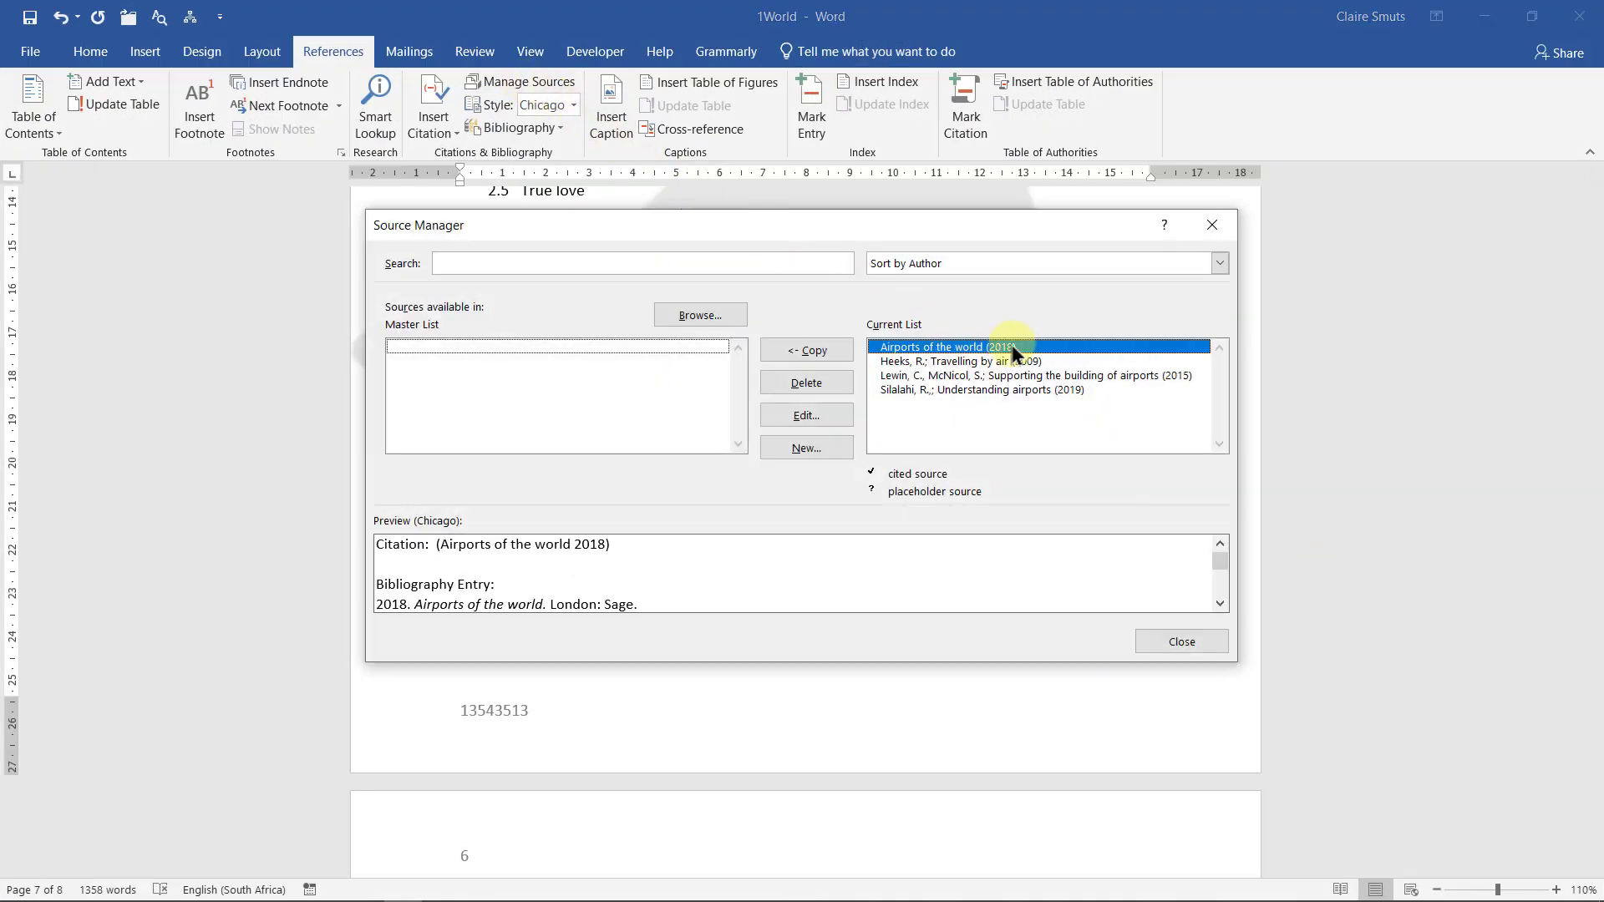
left_click(824, 410)
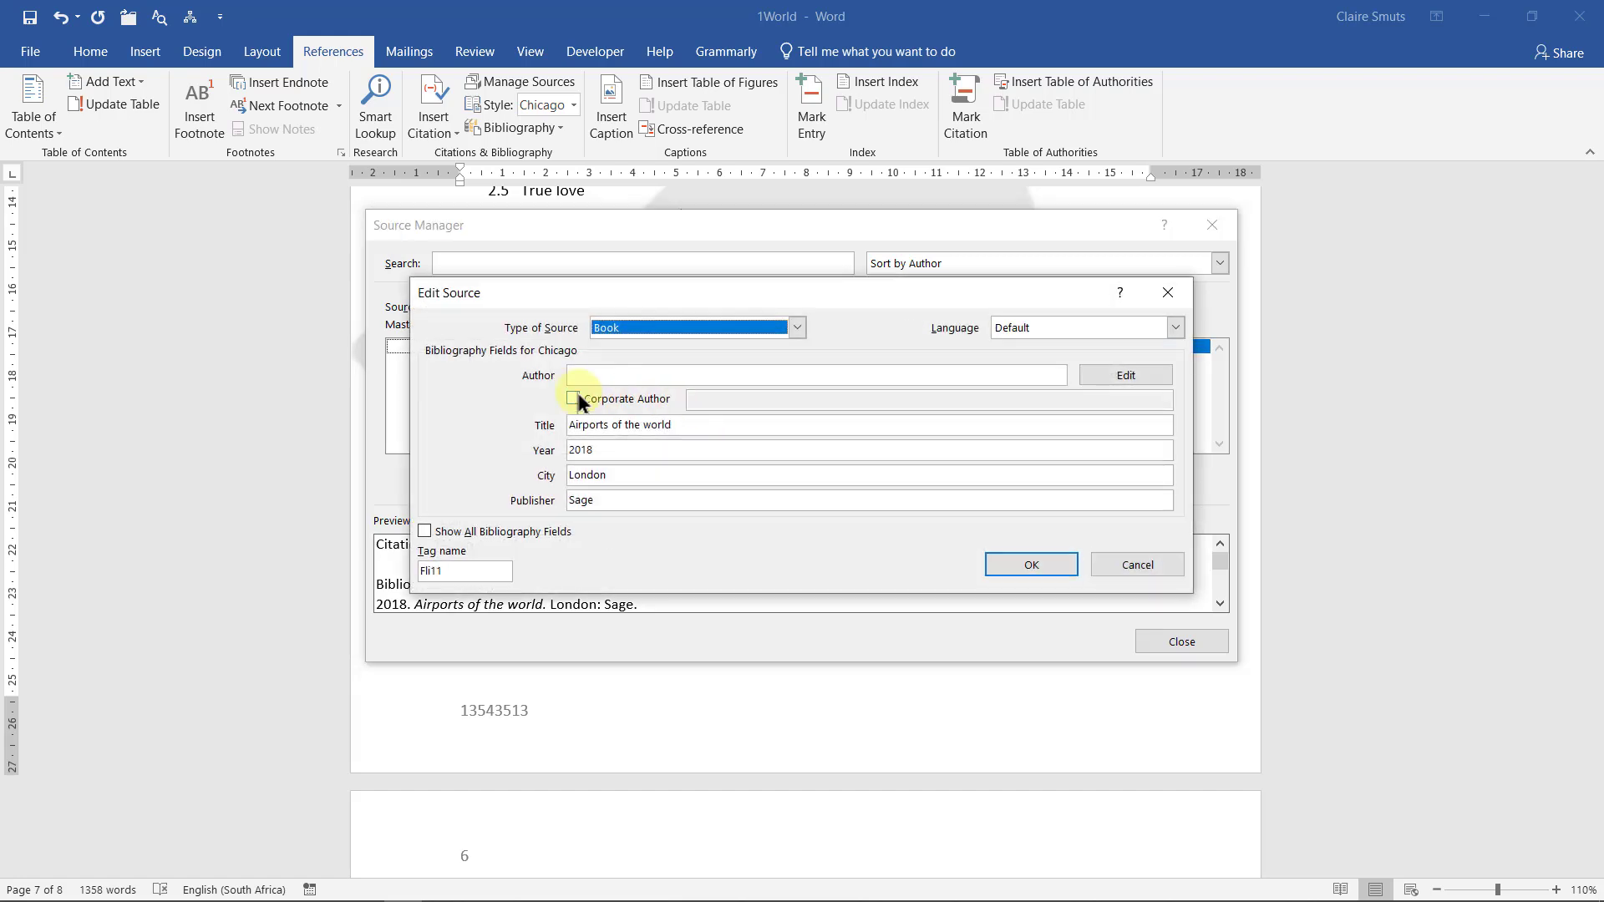
left_click(576, 398)
left_click(794, 401)
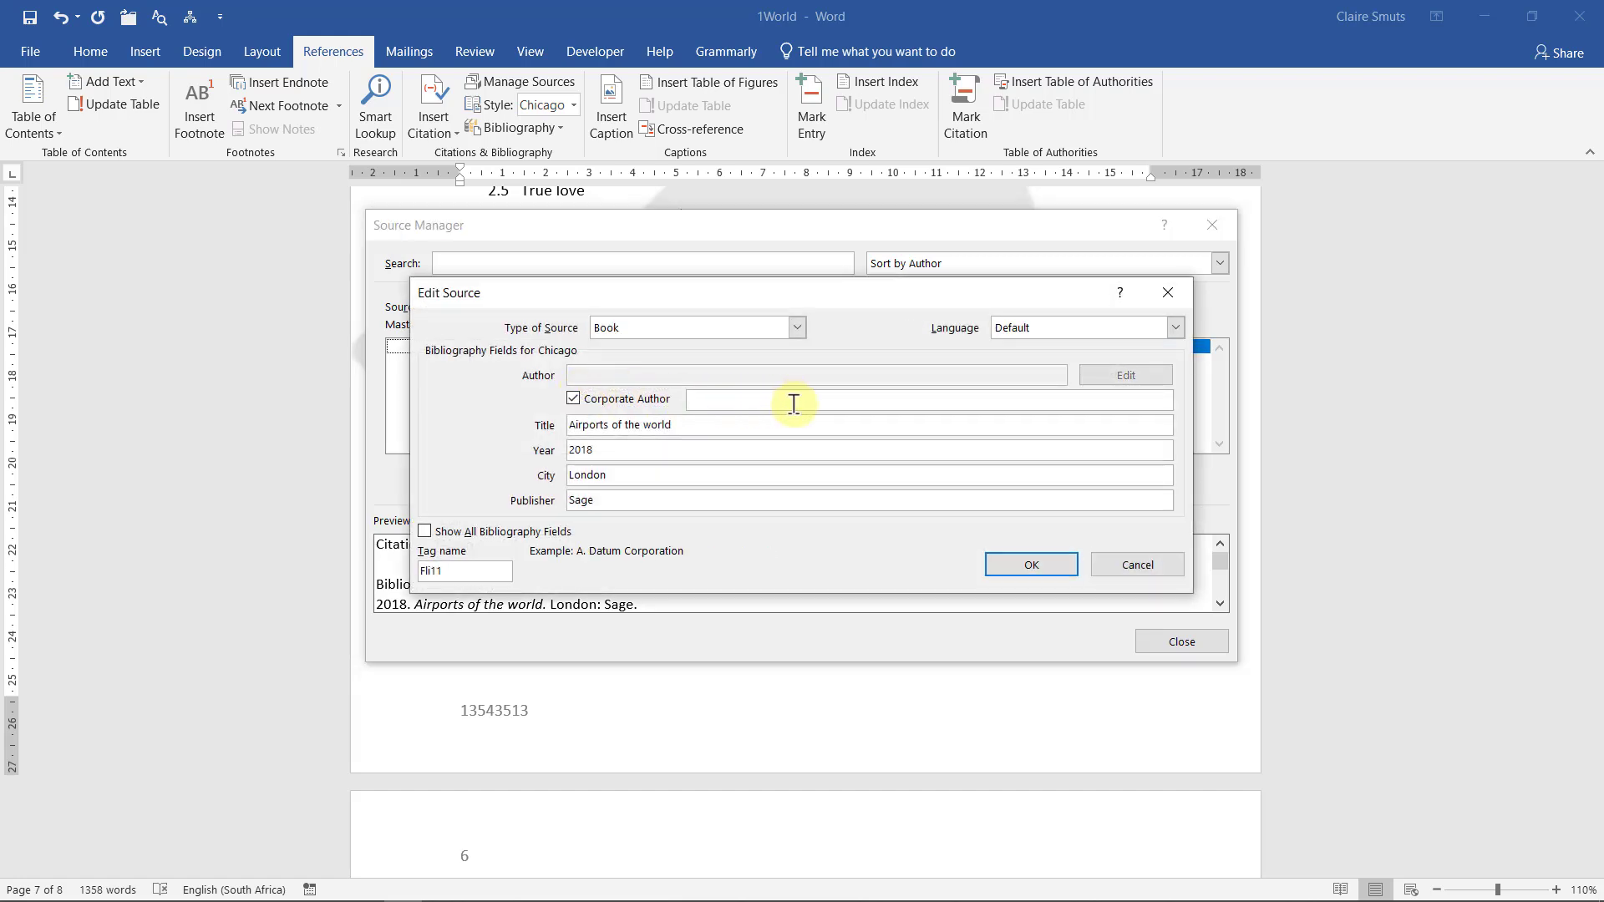
type("Becks, J.")
left_click(1046, 564)
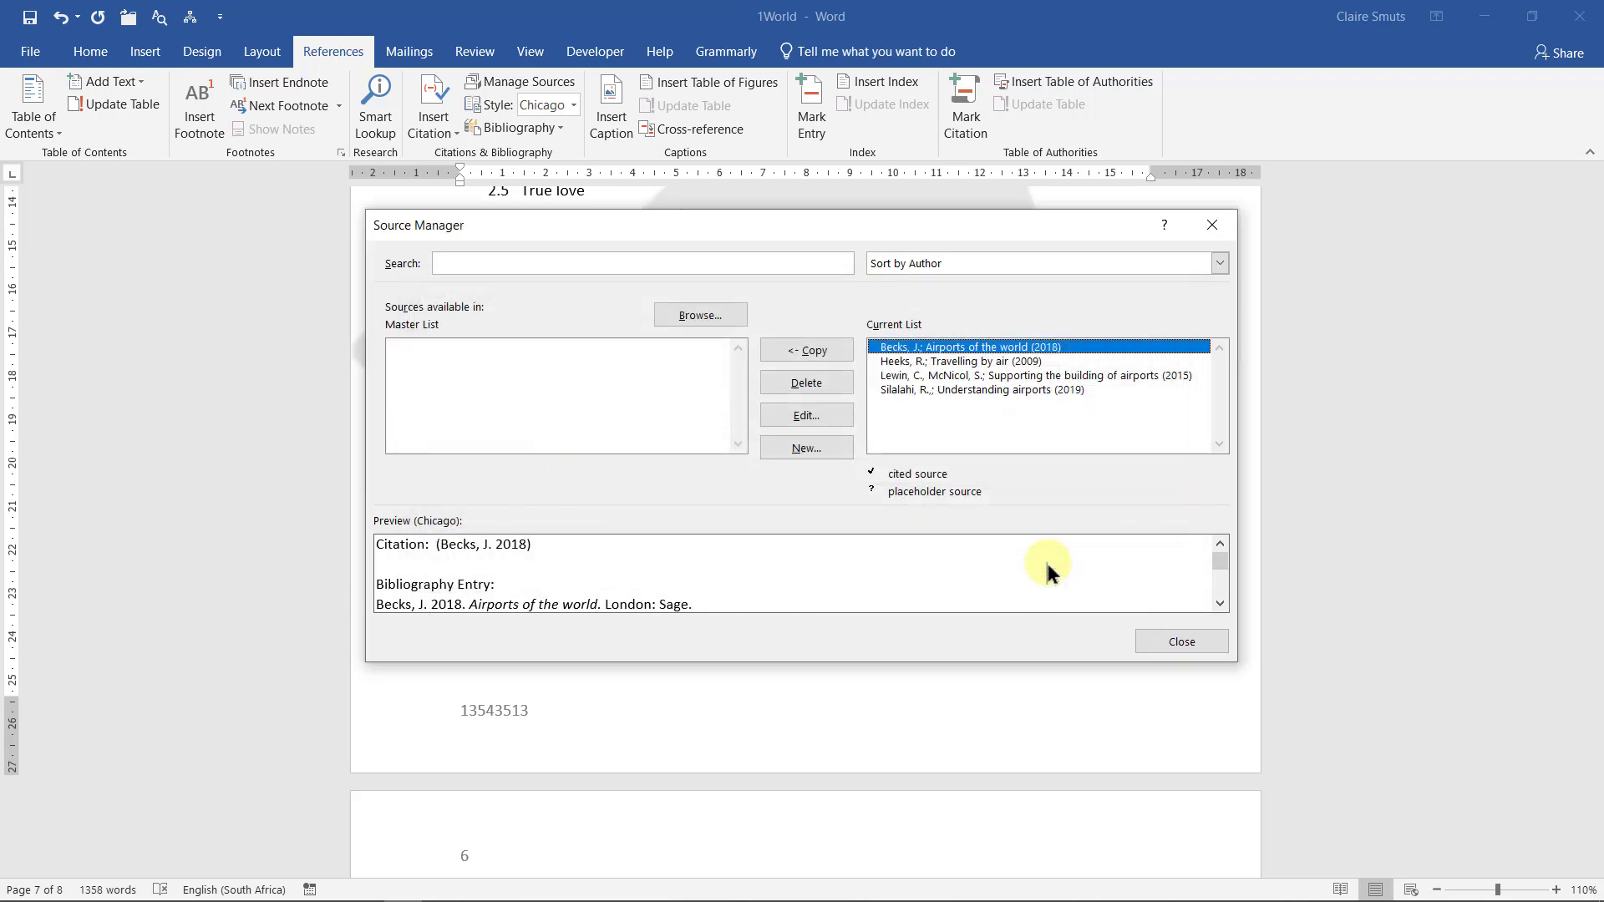
Close the Source Manager and read the next task on the question paper
left_click(1156, 639)
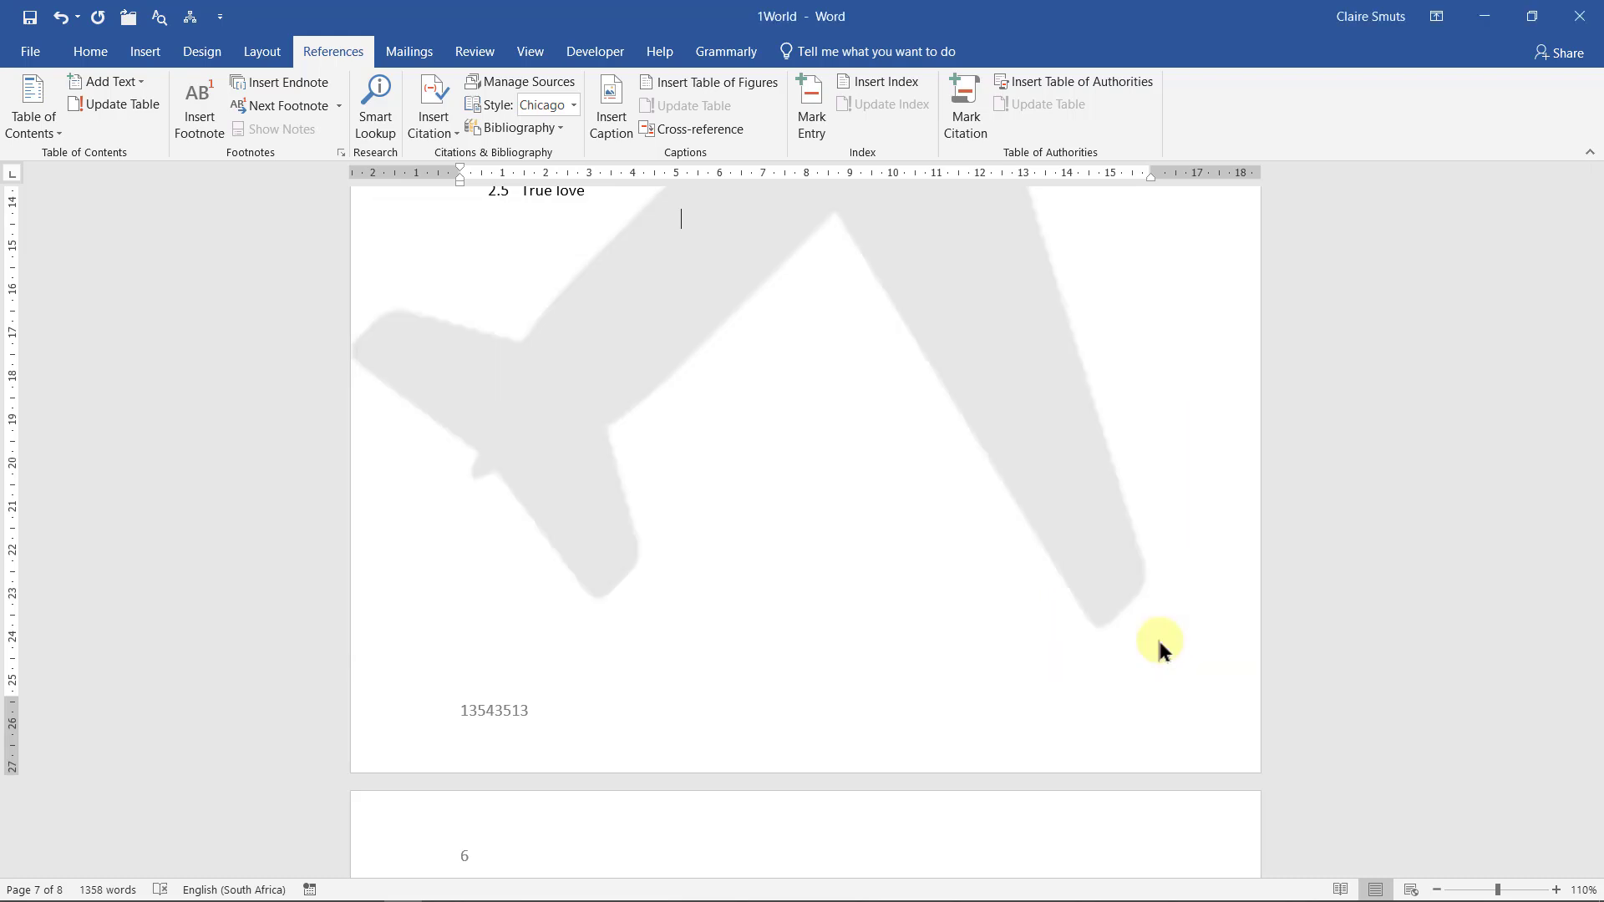
left_click(1484, 16)
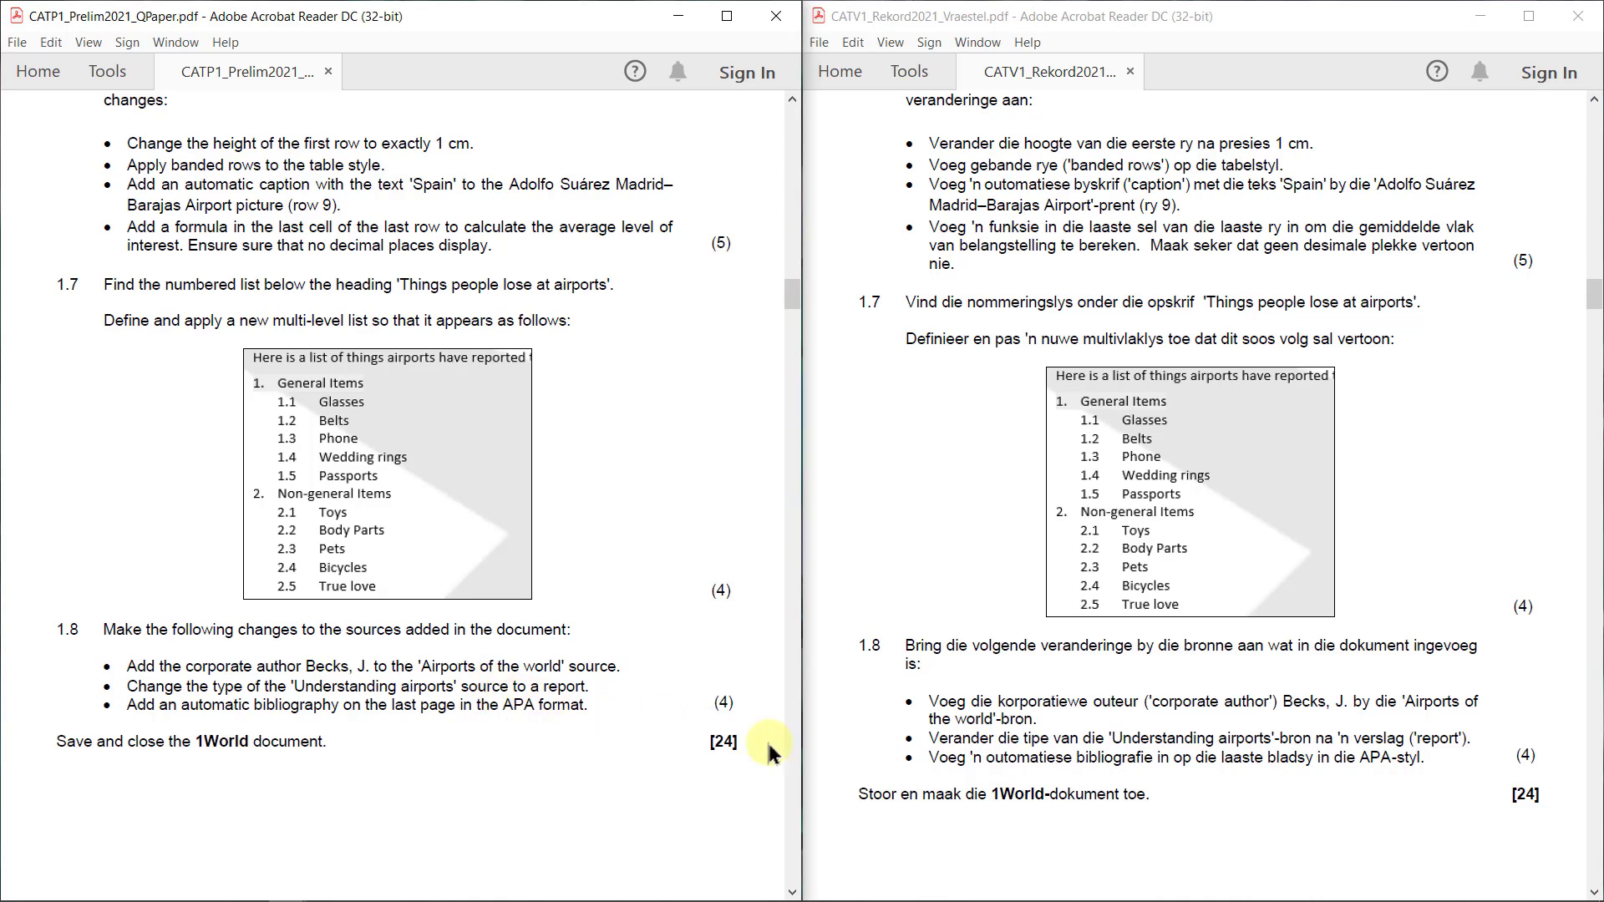
key("alt+Tab")
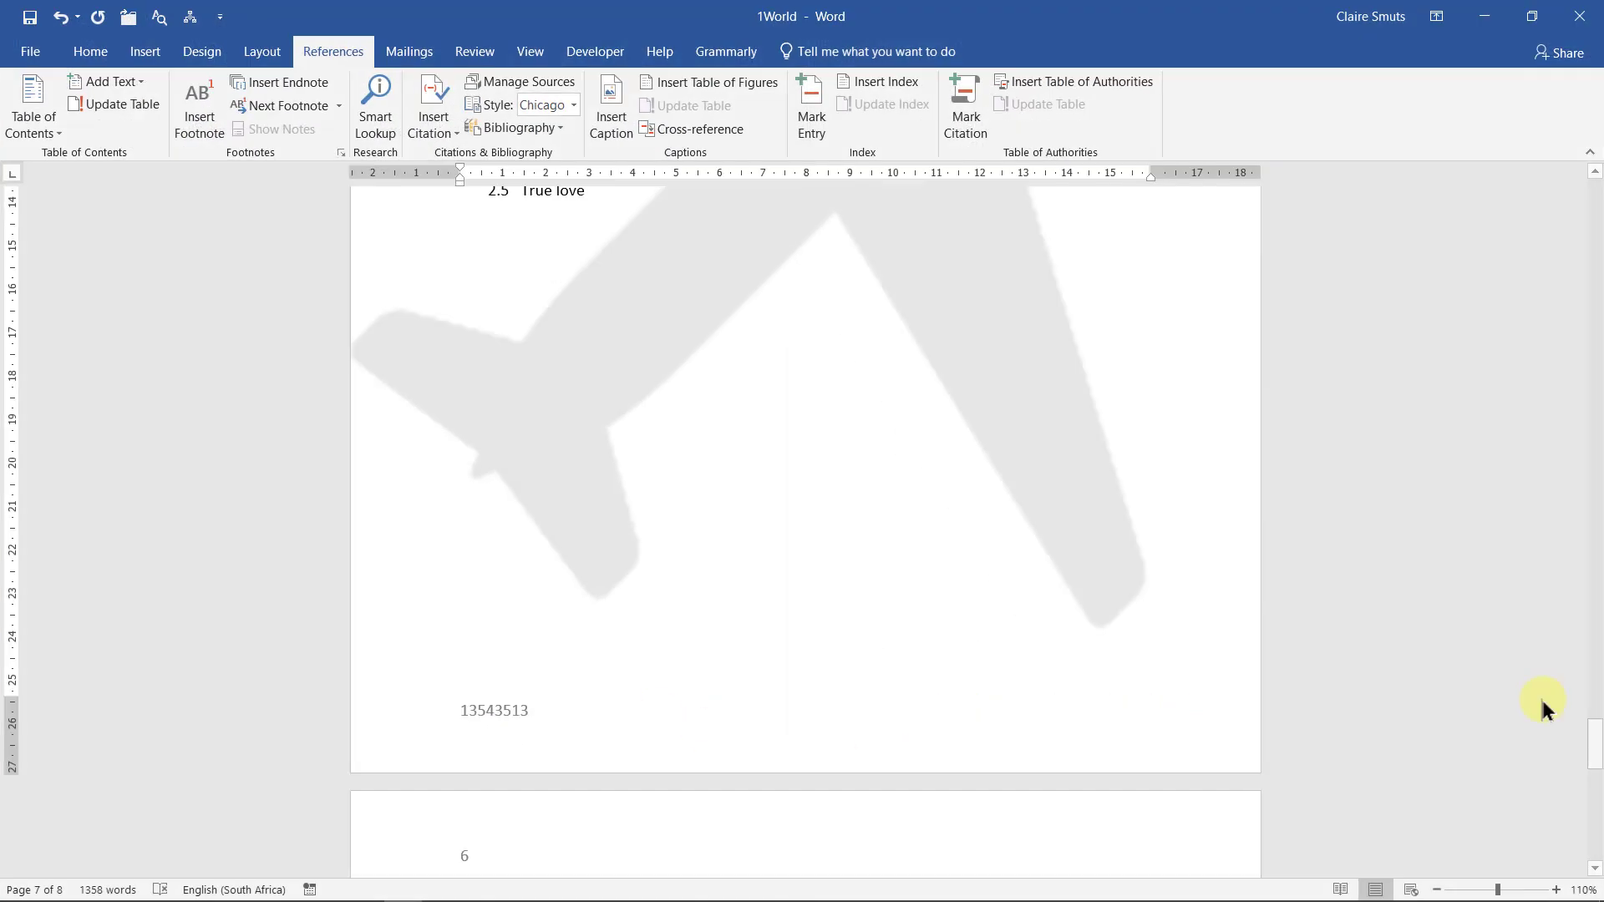
Change the Understanding airports source type from Journal Article to Report
left_click(529, 81)
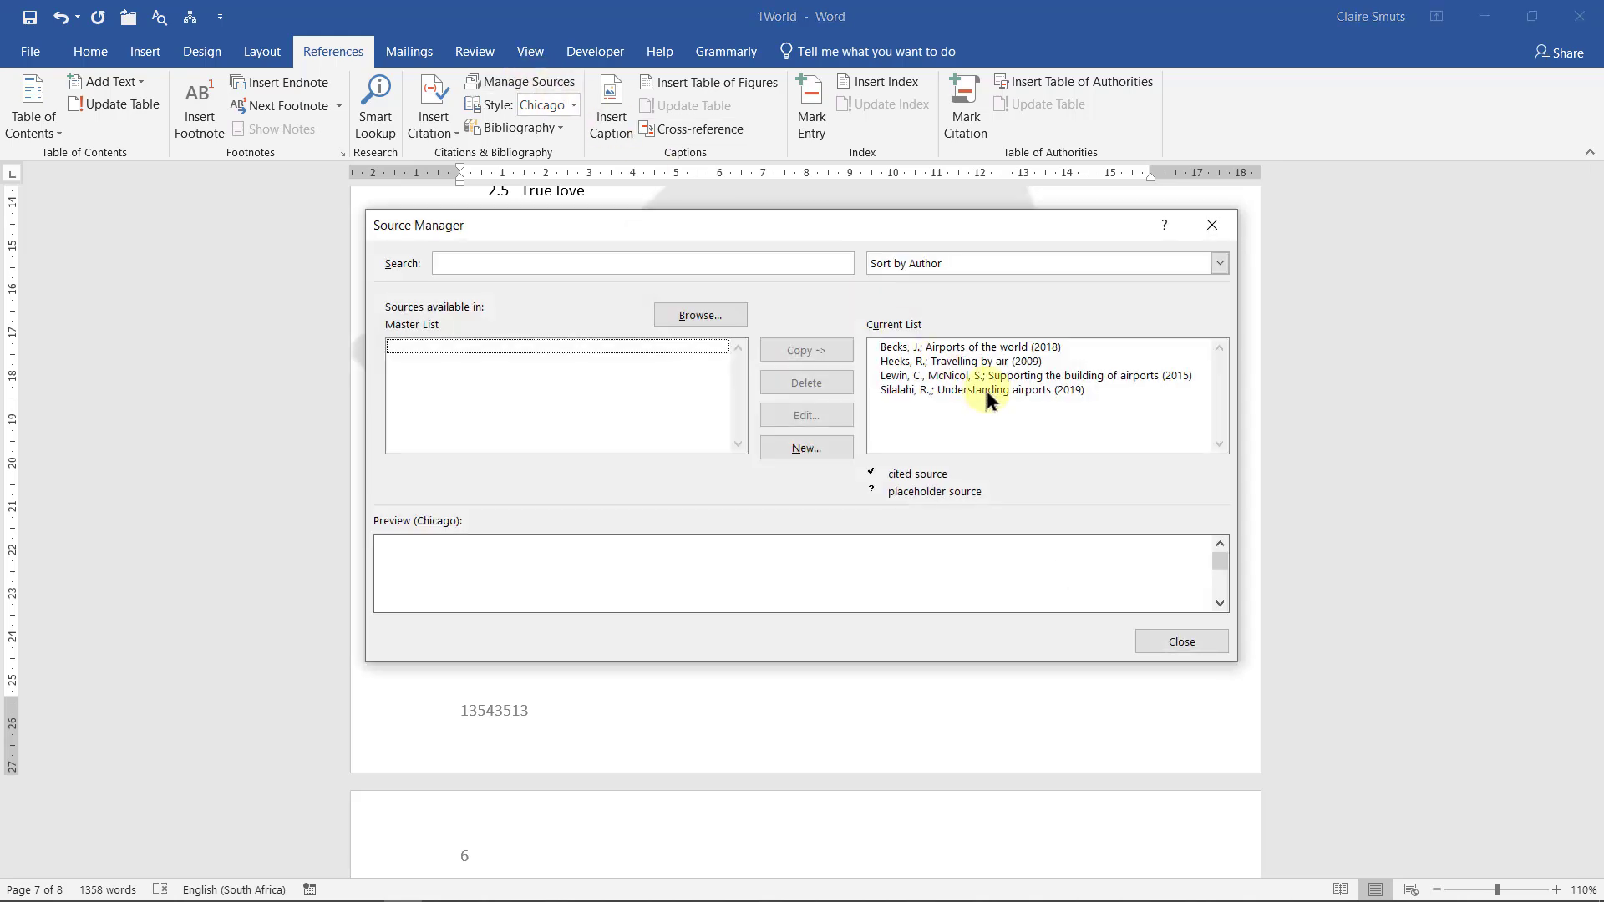
left_click(989, 392)
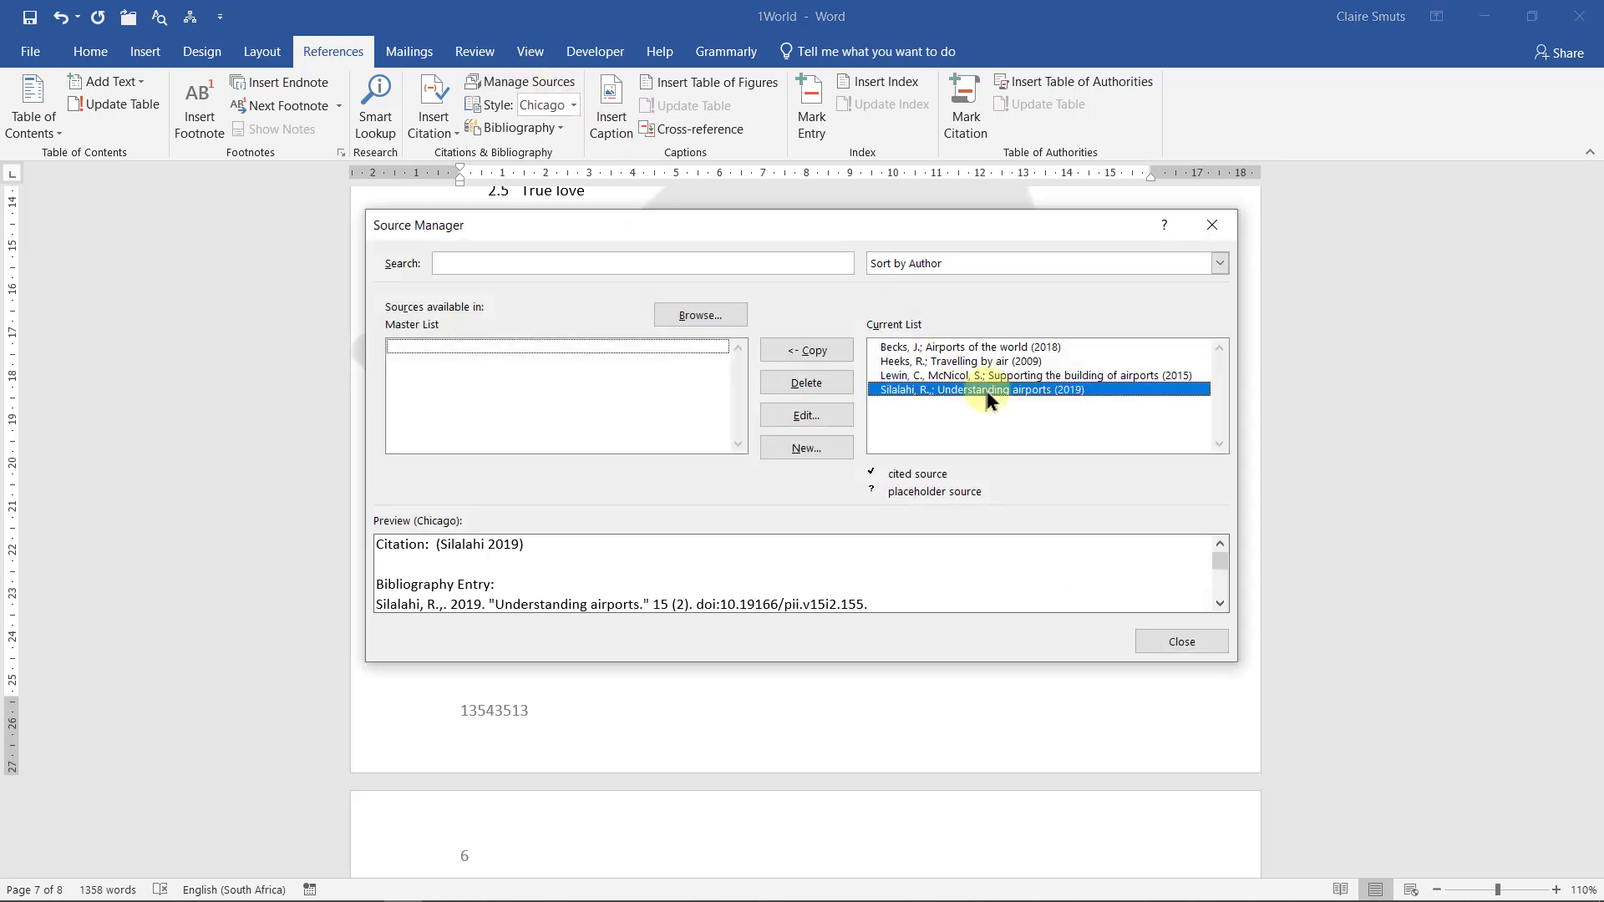
left_click(824, 415)
left_click(796, 330)
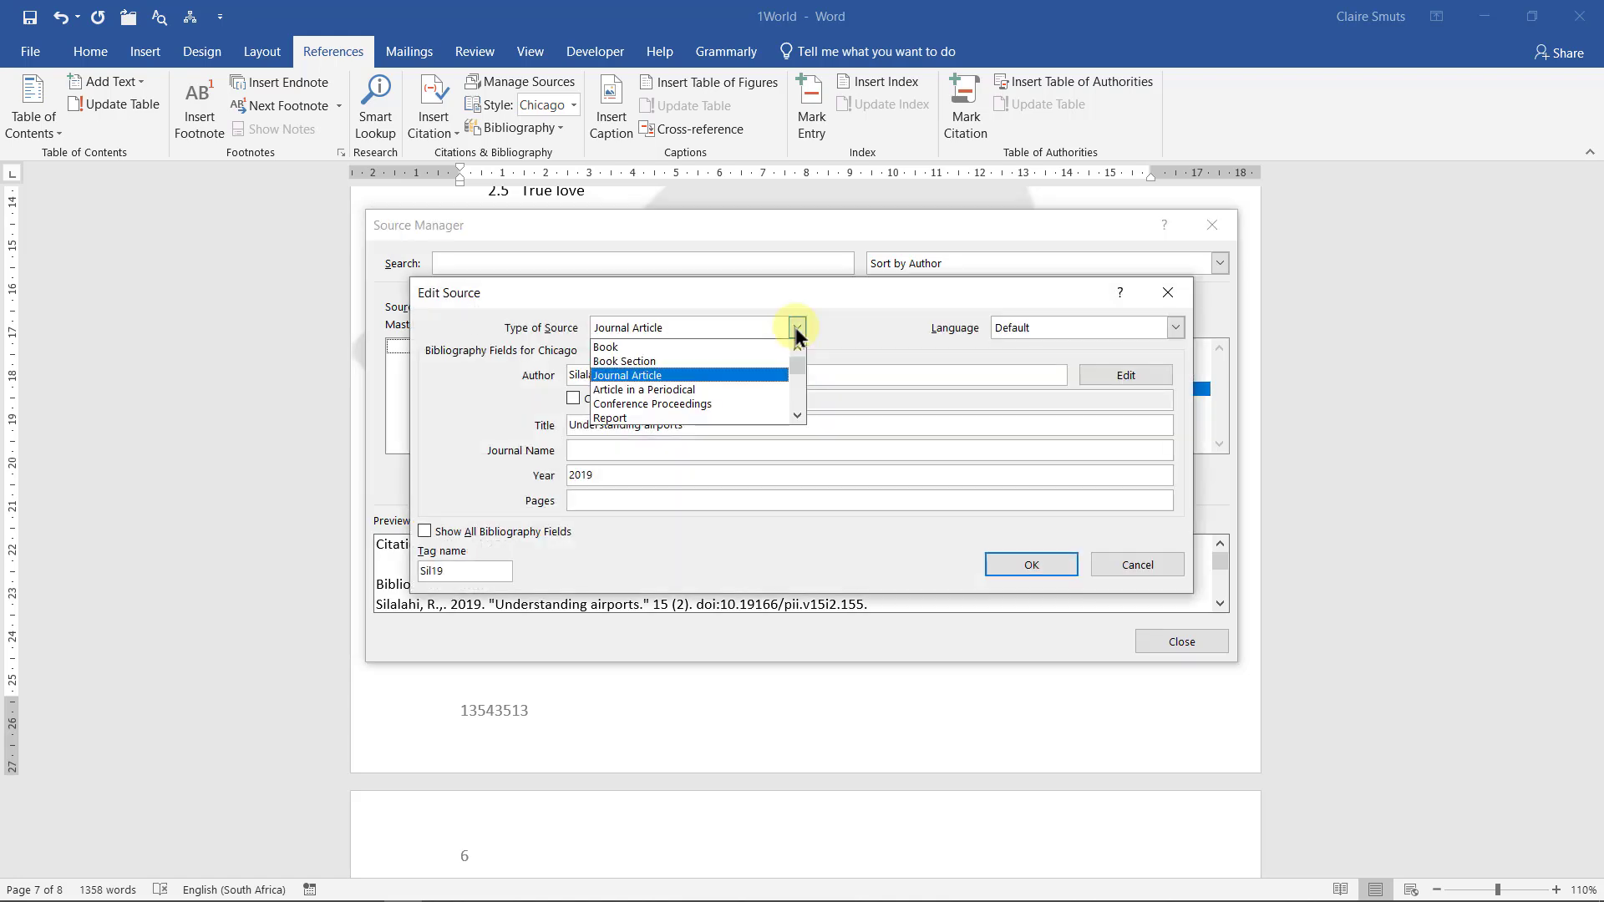
left_click(701, 425)
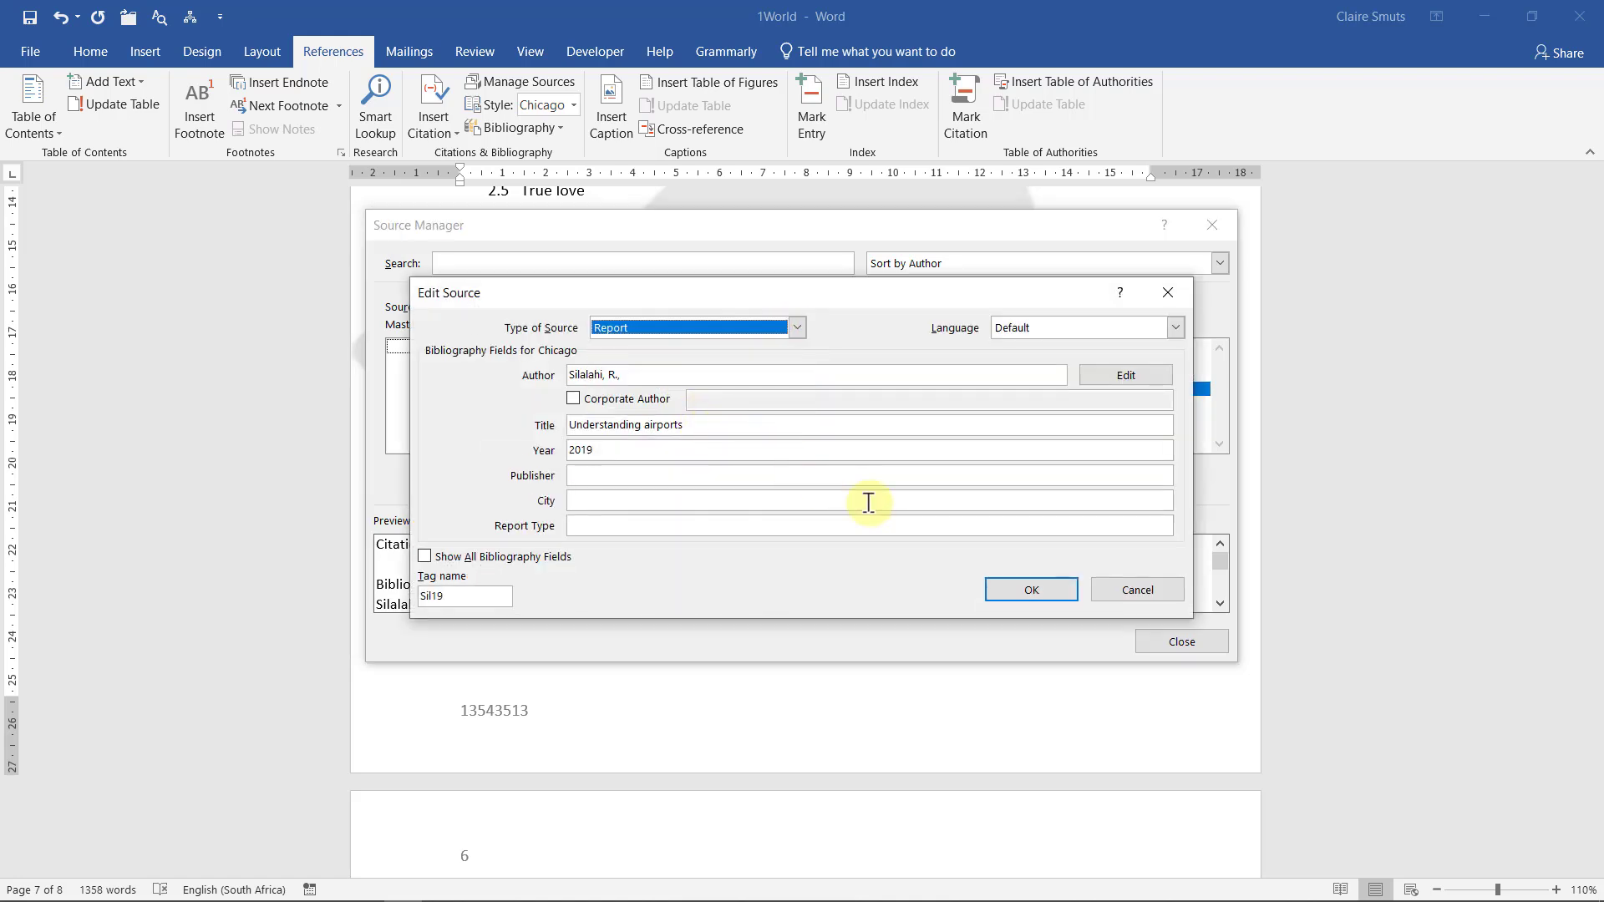
left_click(1037, 592)
left_click(1182, 641)
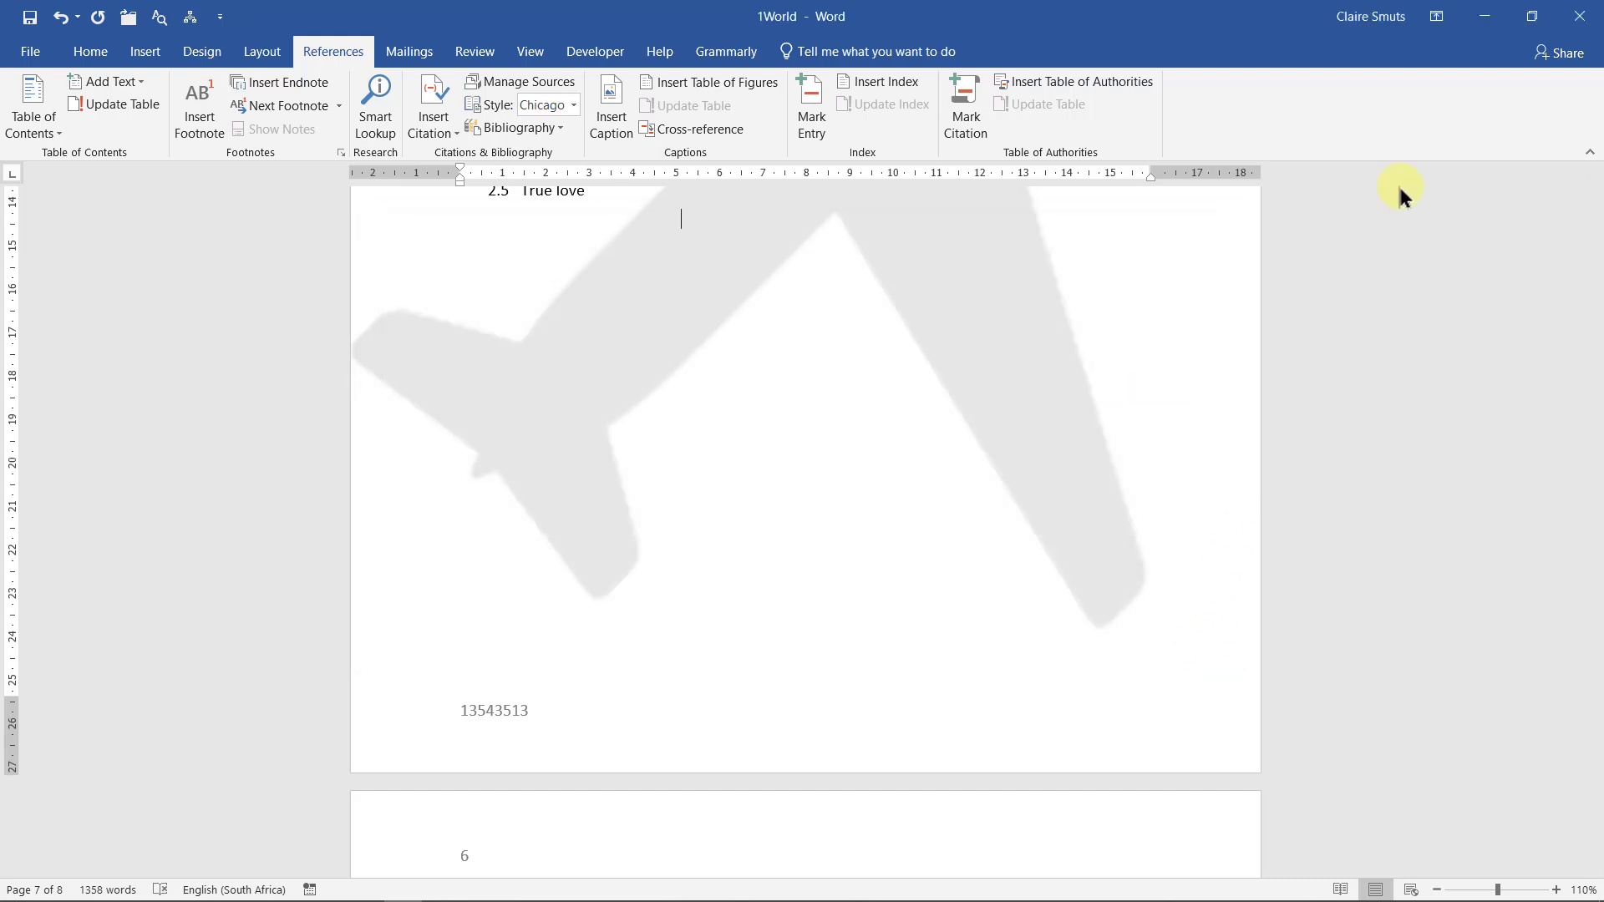
Check the question paper's requirement for APA format
left_click(1479, 17)
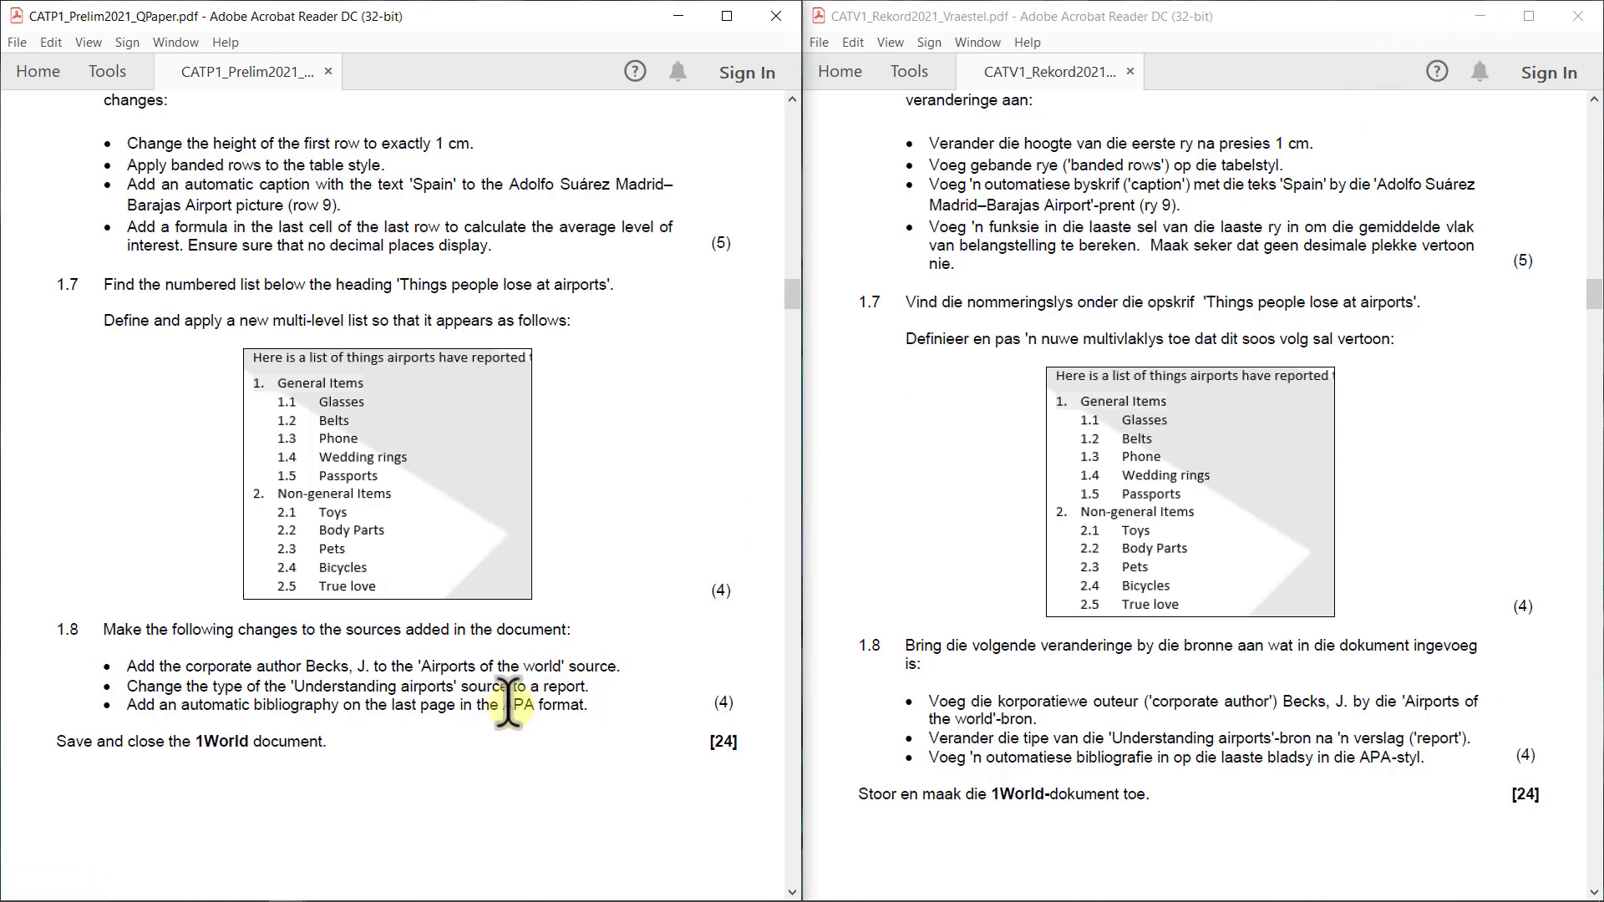
left_click_drag(504, 705, 585, 706)
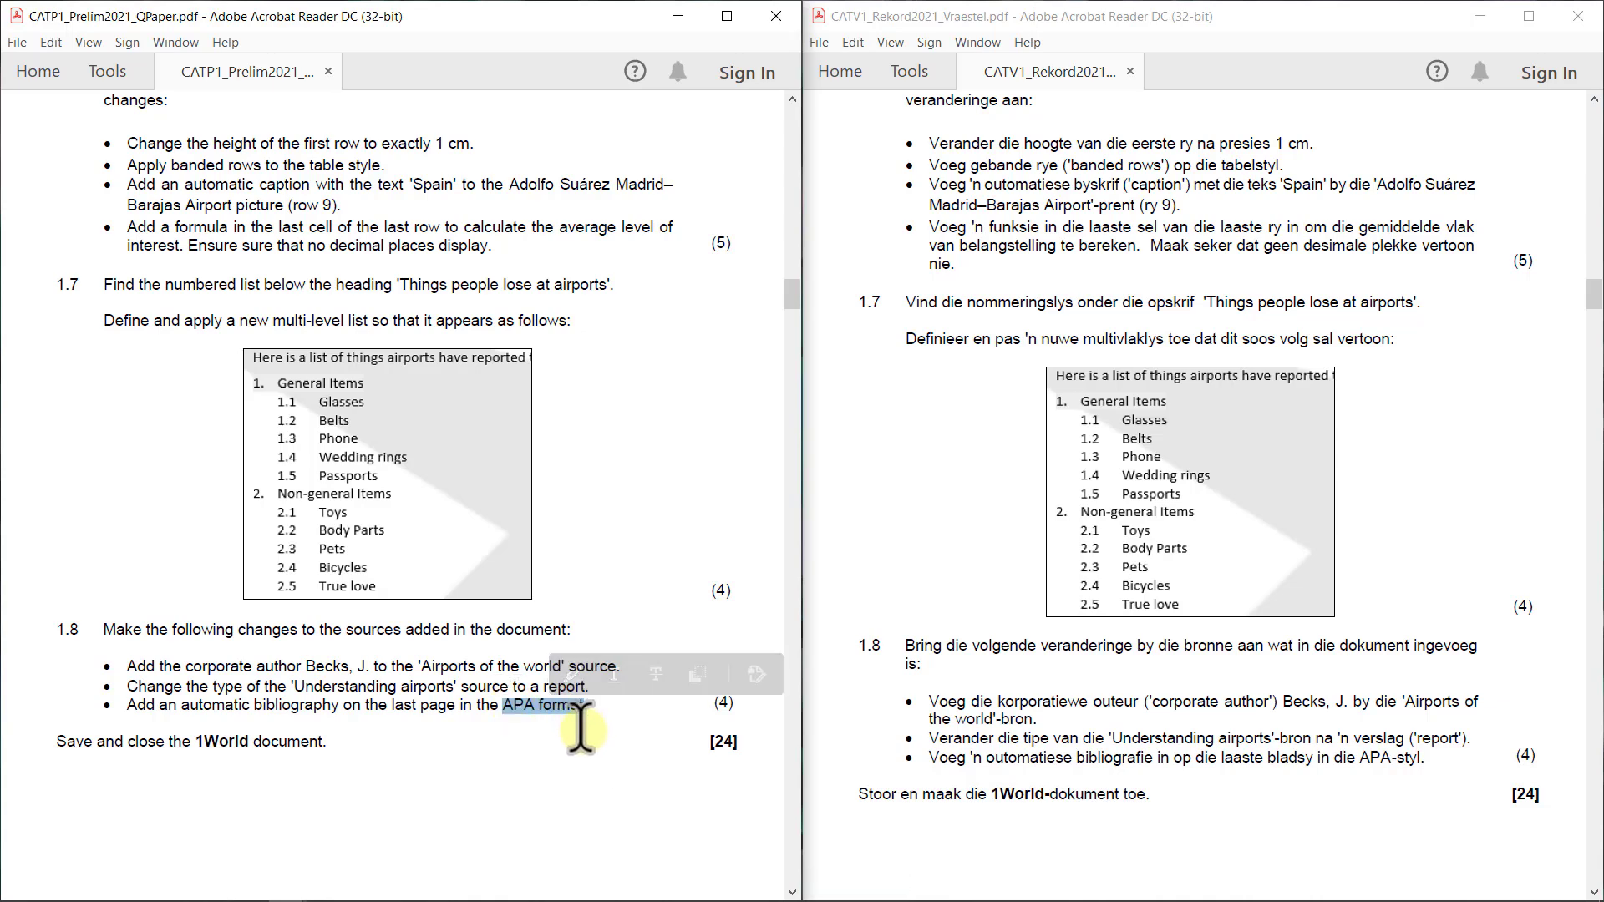
left_click(583, 727)
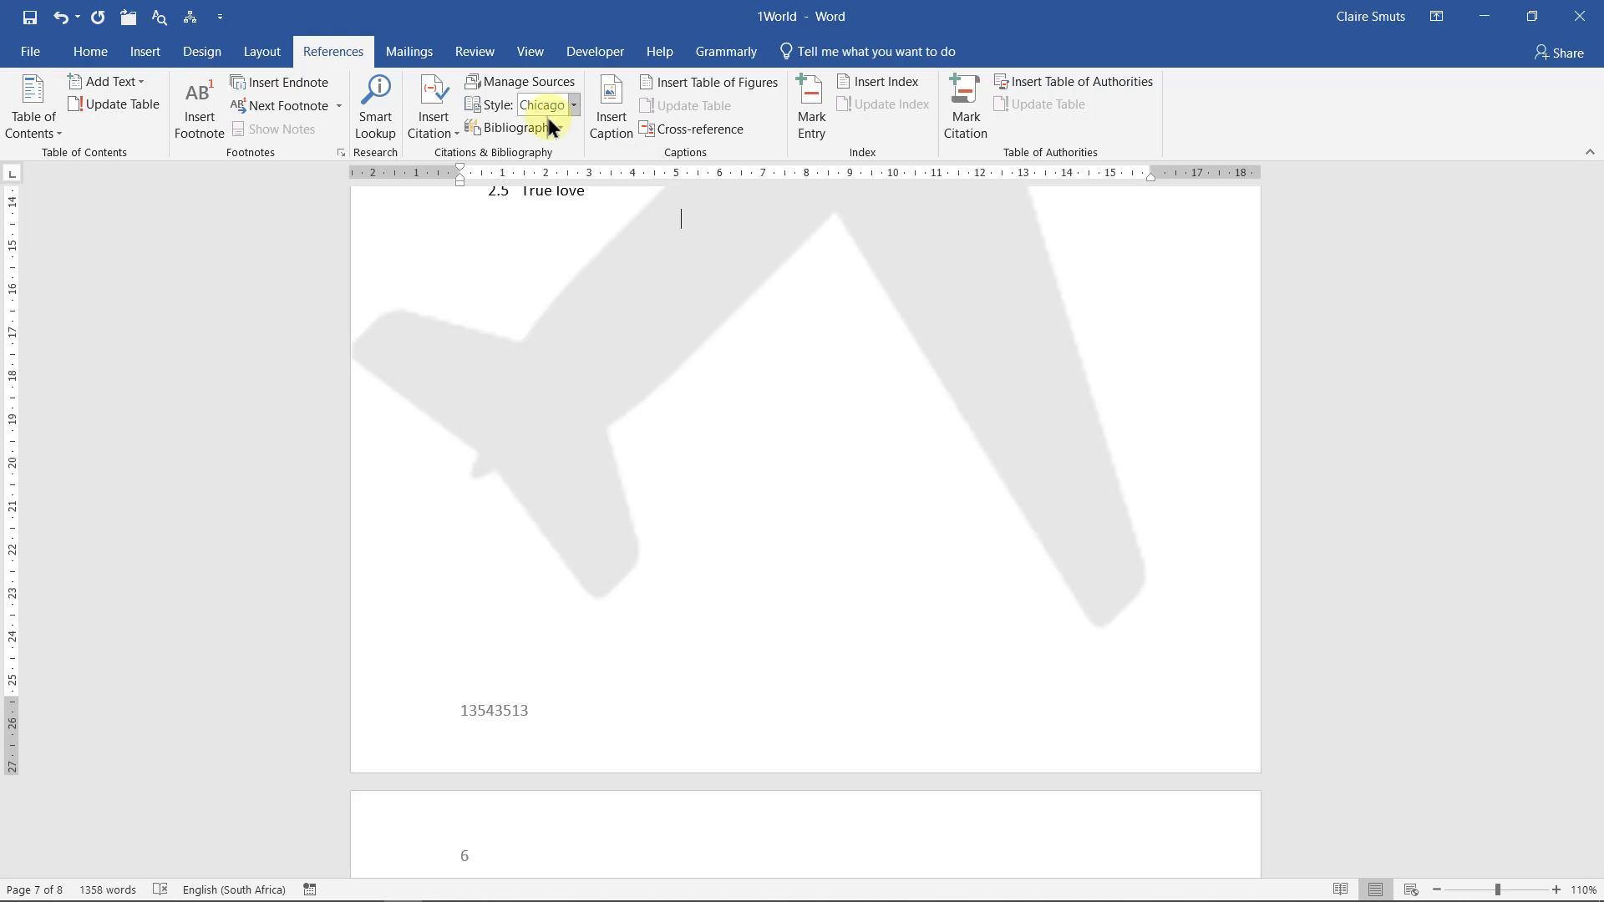
scroll(618, 384, "down", 6)
Set the citation style to APA below the Bibliography heading, then trial-insert a bibliography and undo it
left_click(620, 407)
left_click(574, 105)
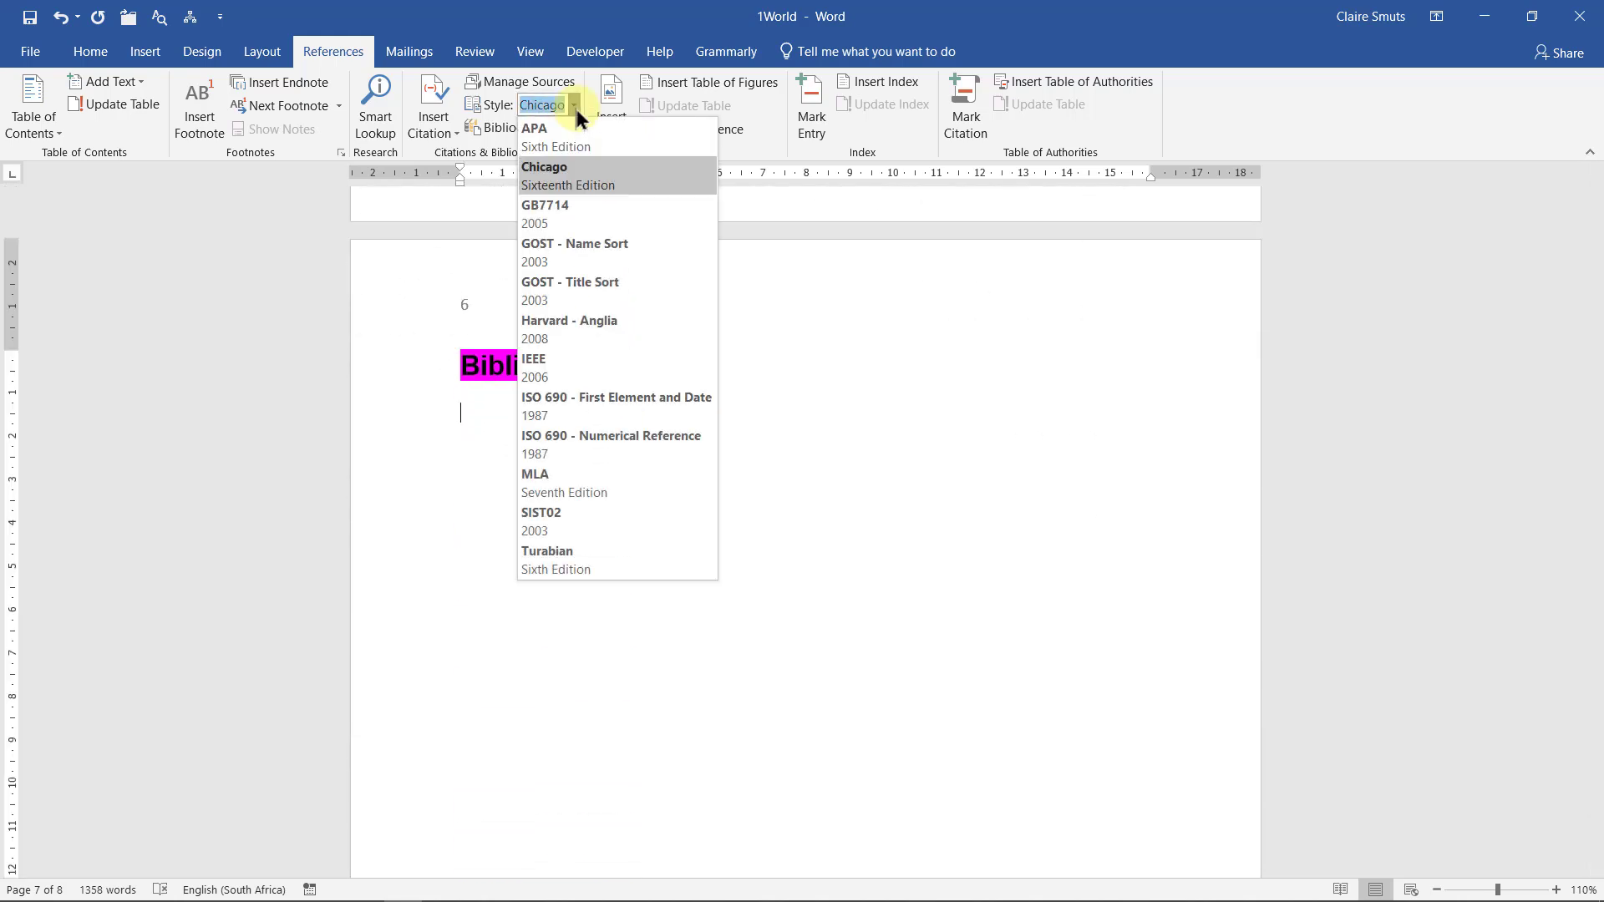
left_click(577, 134)
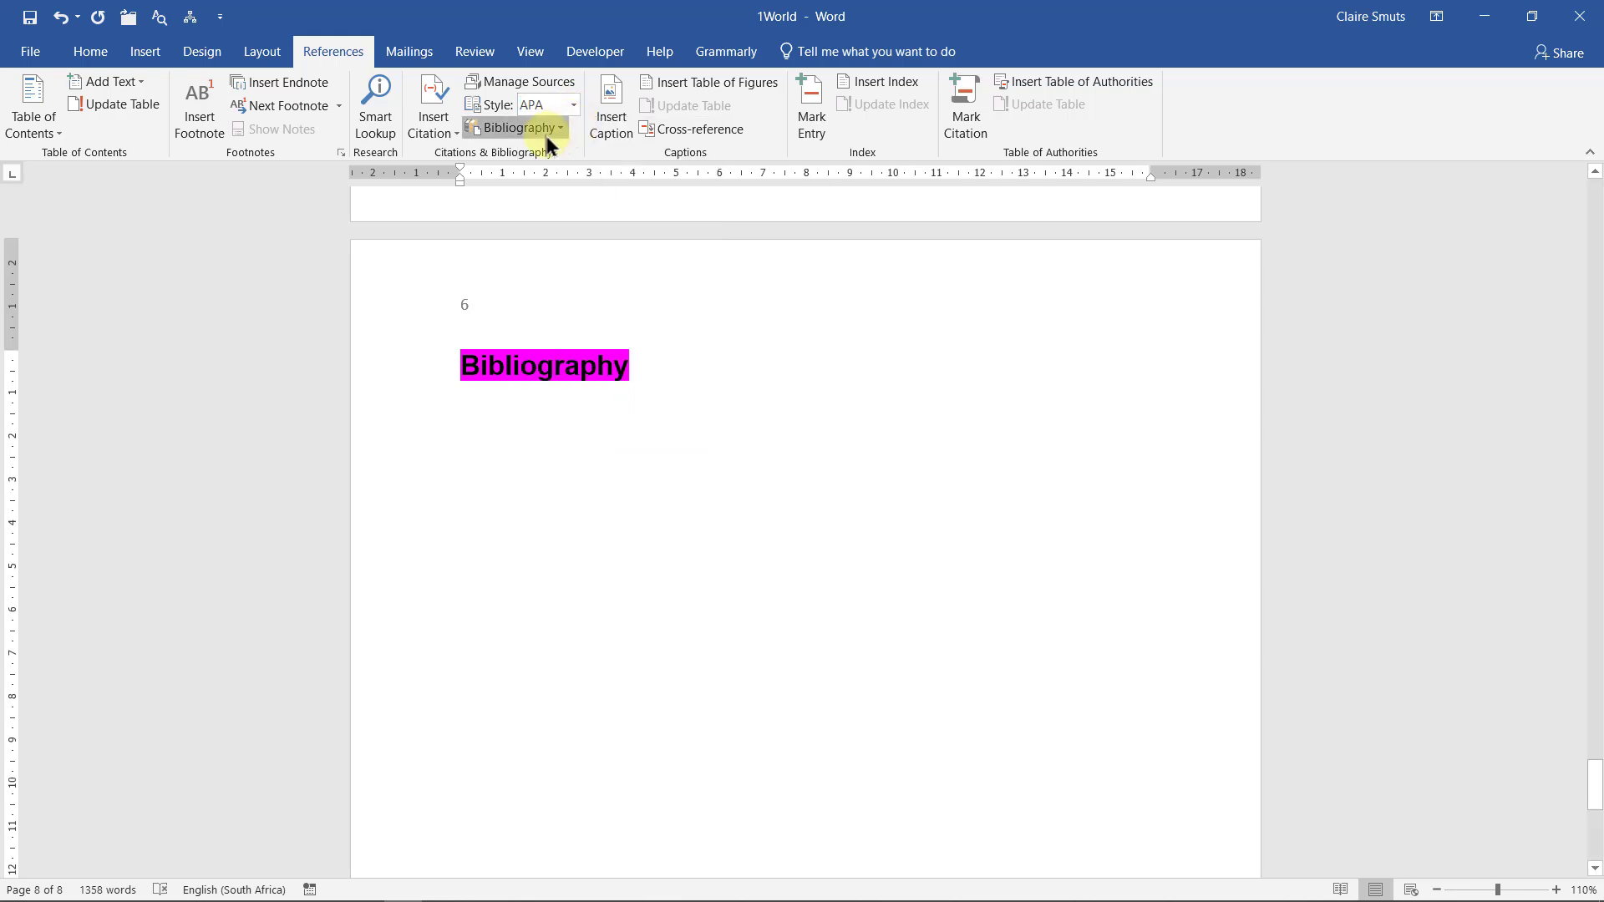
left_click(542, 130)
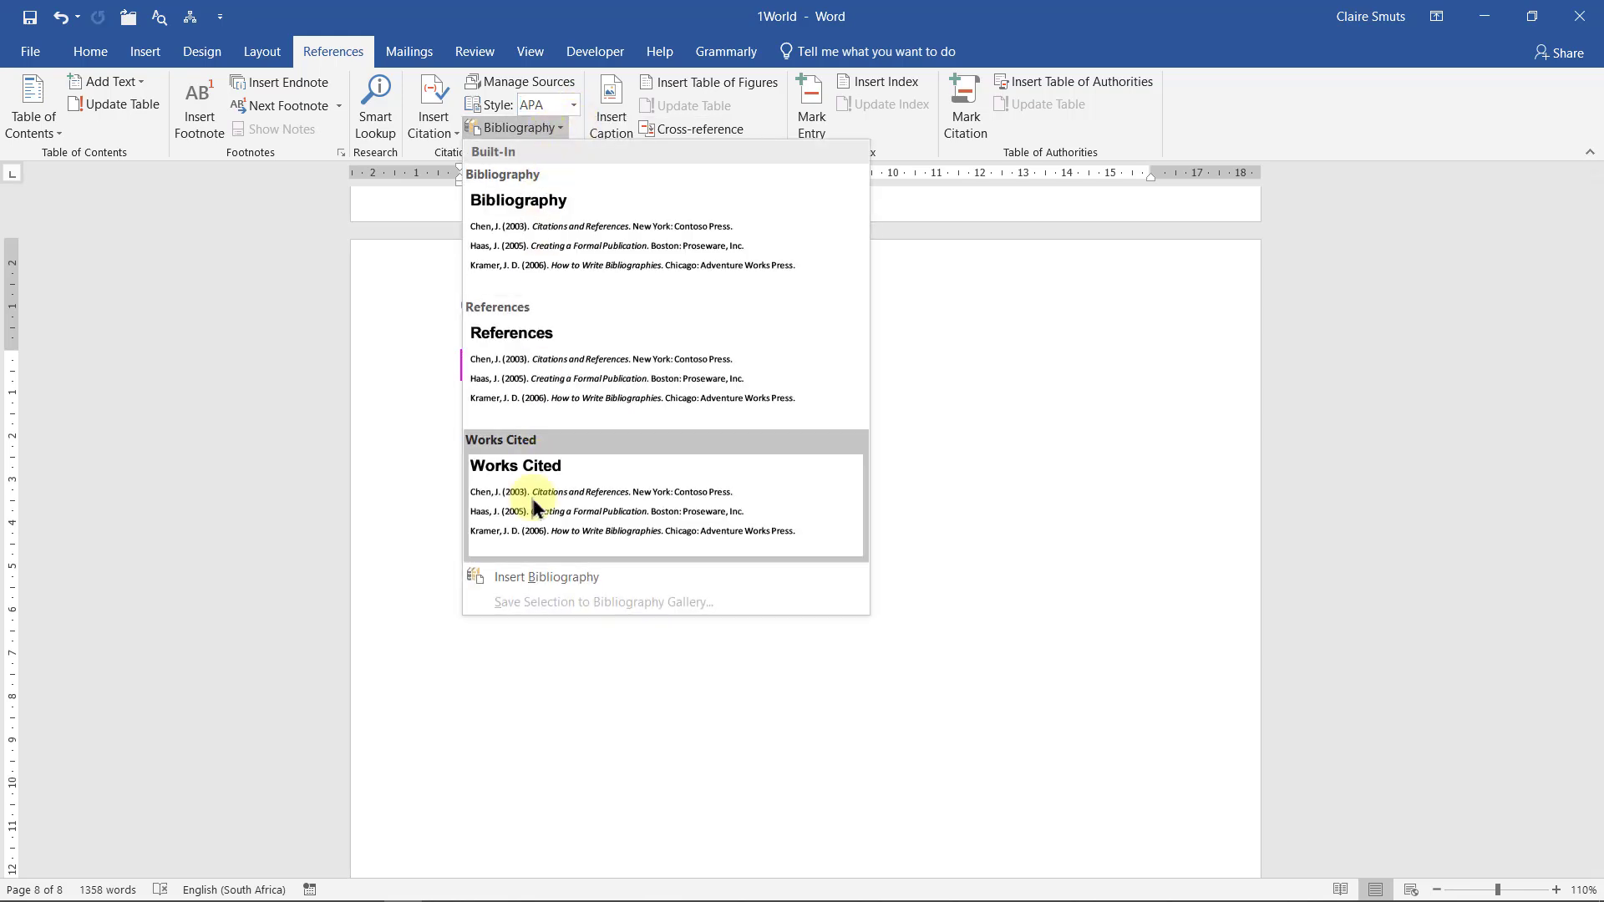
left_click(529, 576)
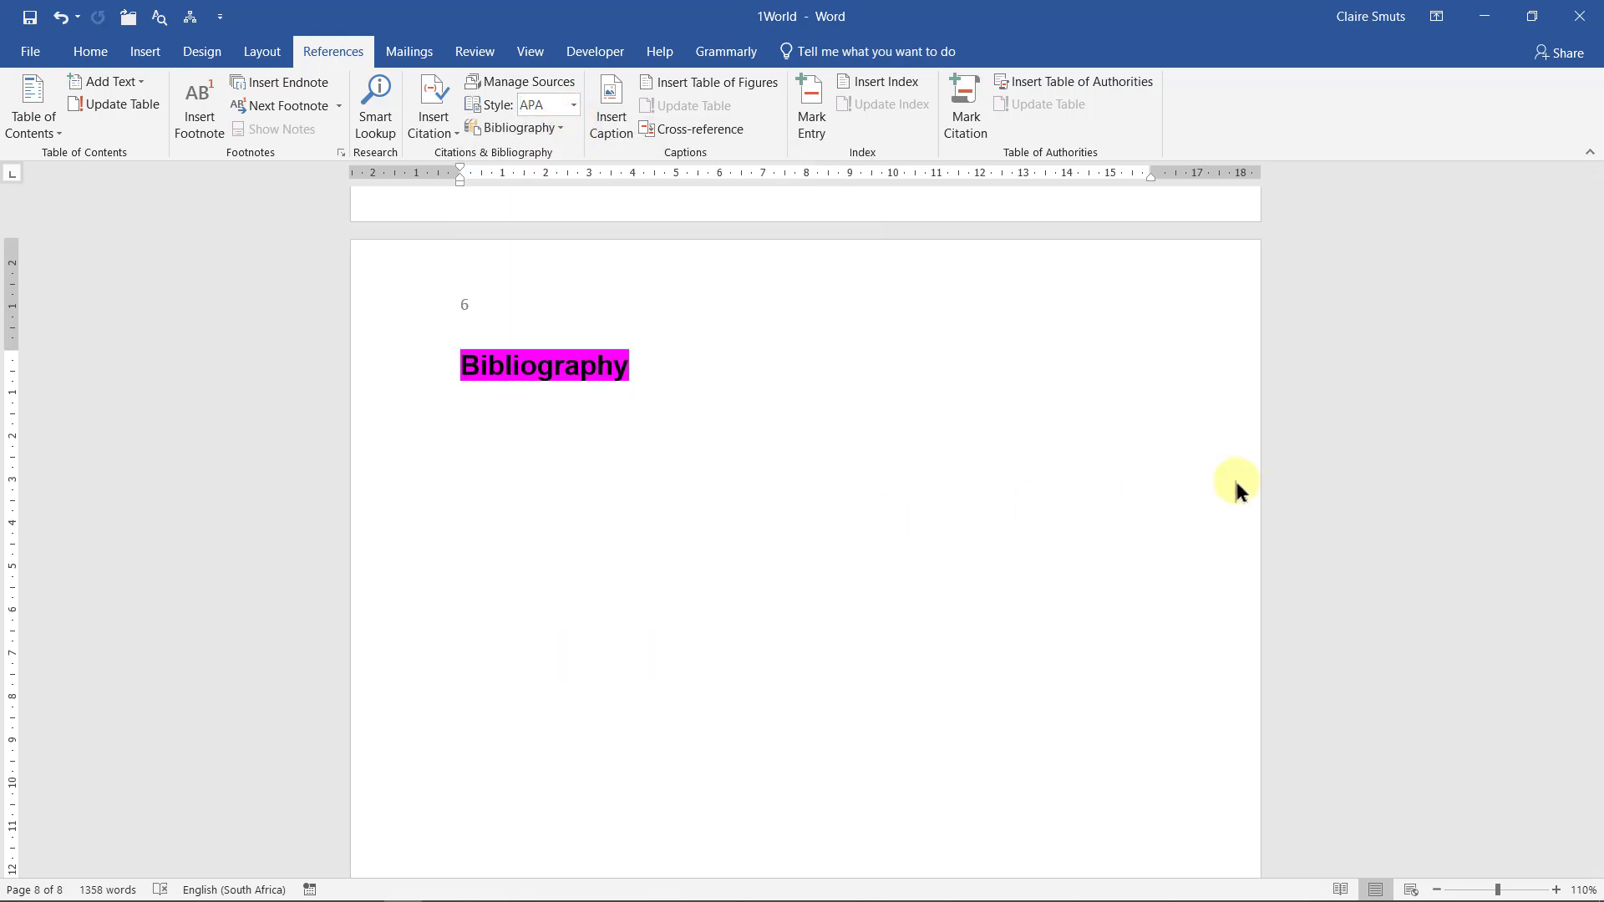
left_click(553, 127)
left_click(550, 210)
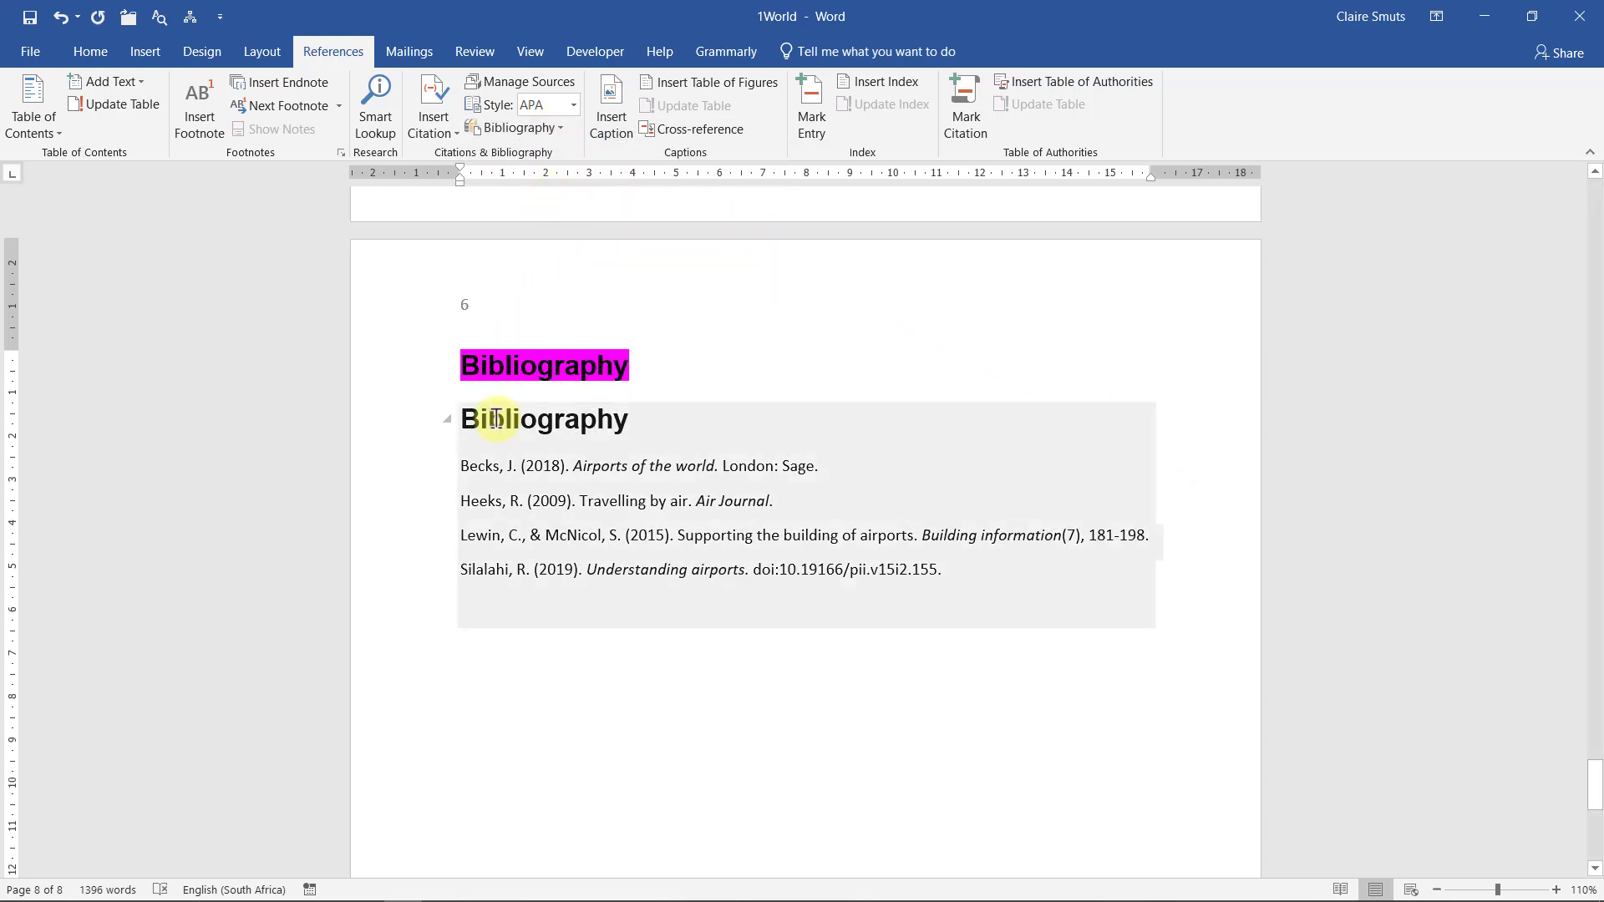
key("ctrl+z")
Insert a bibliography without an extra heading under the Bibliography title
left_click(557, 128)
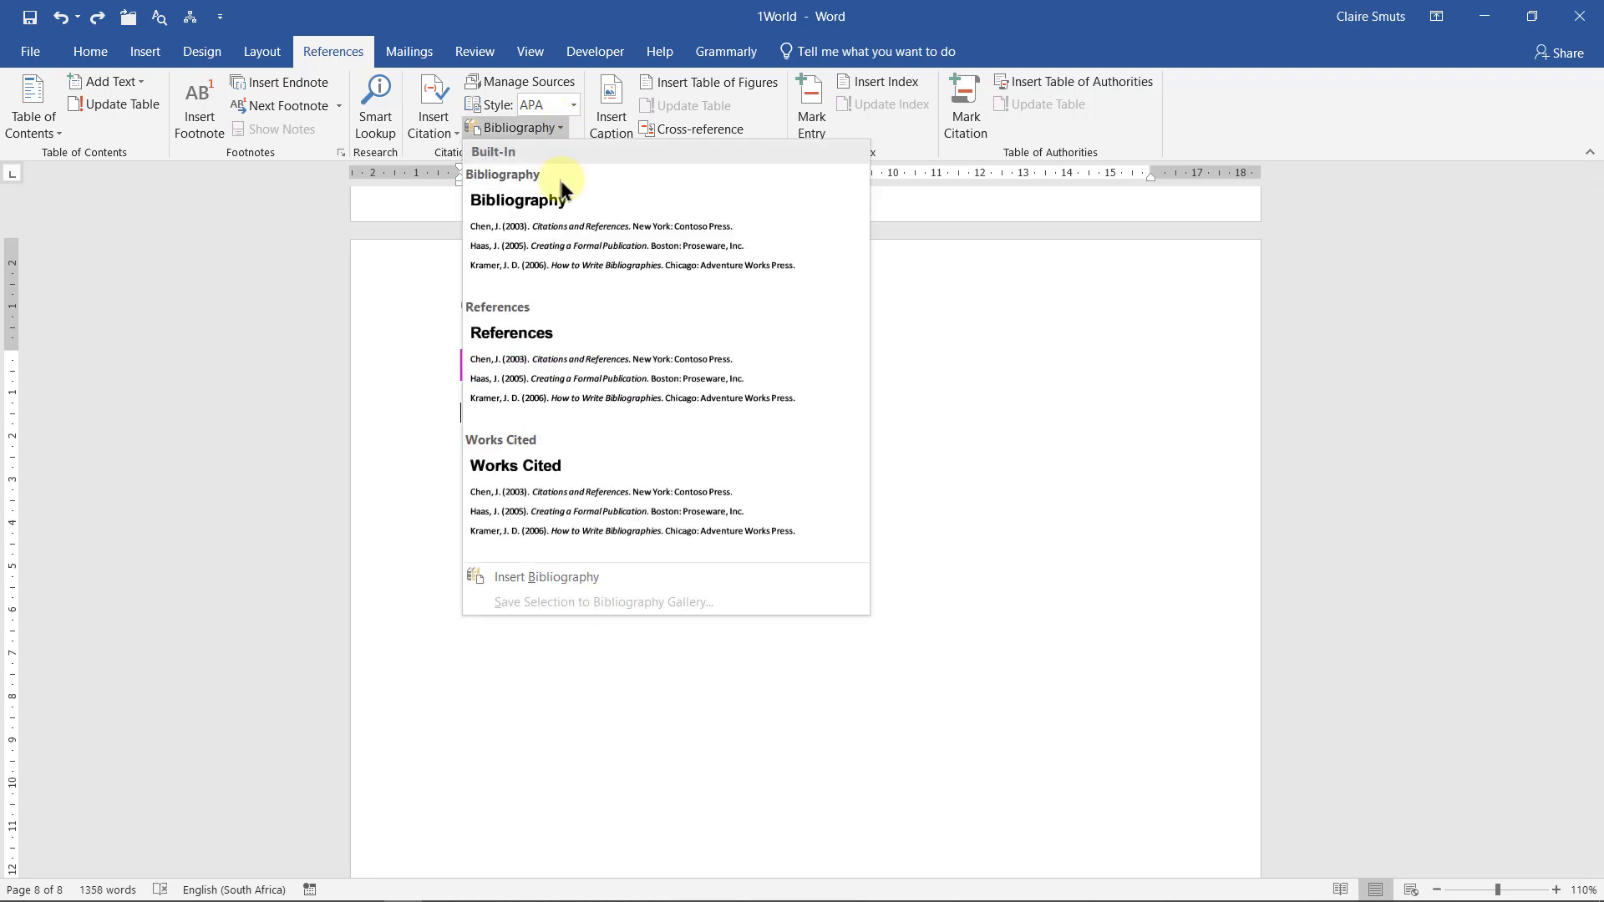
left_click(540, 578)
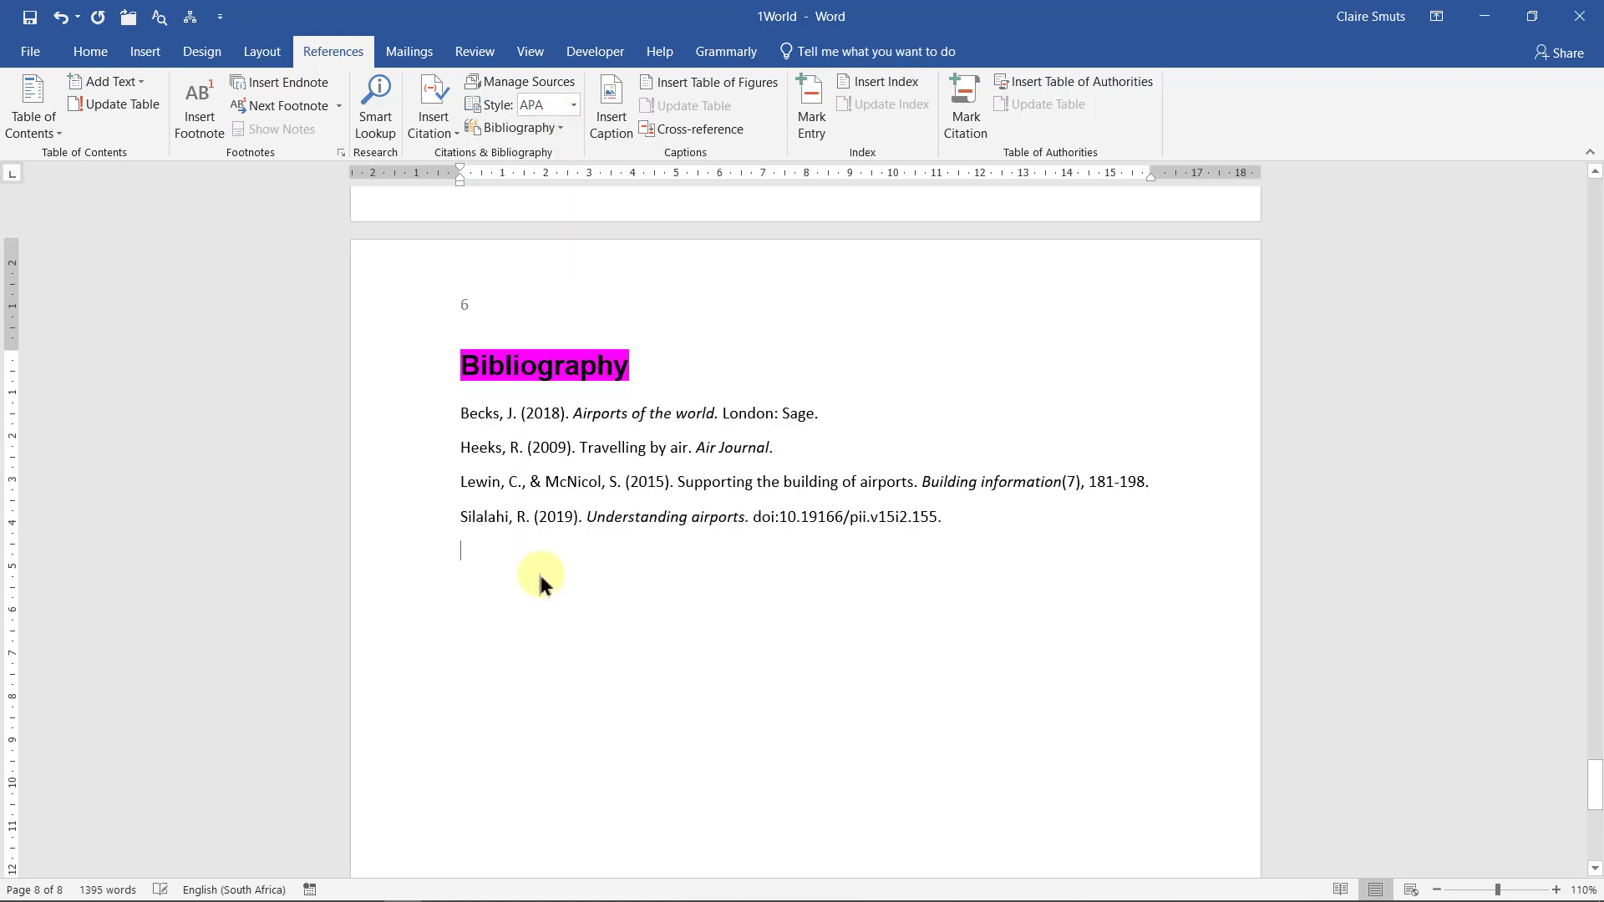
left_click(585, 452)
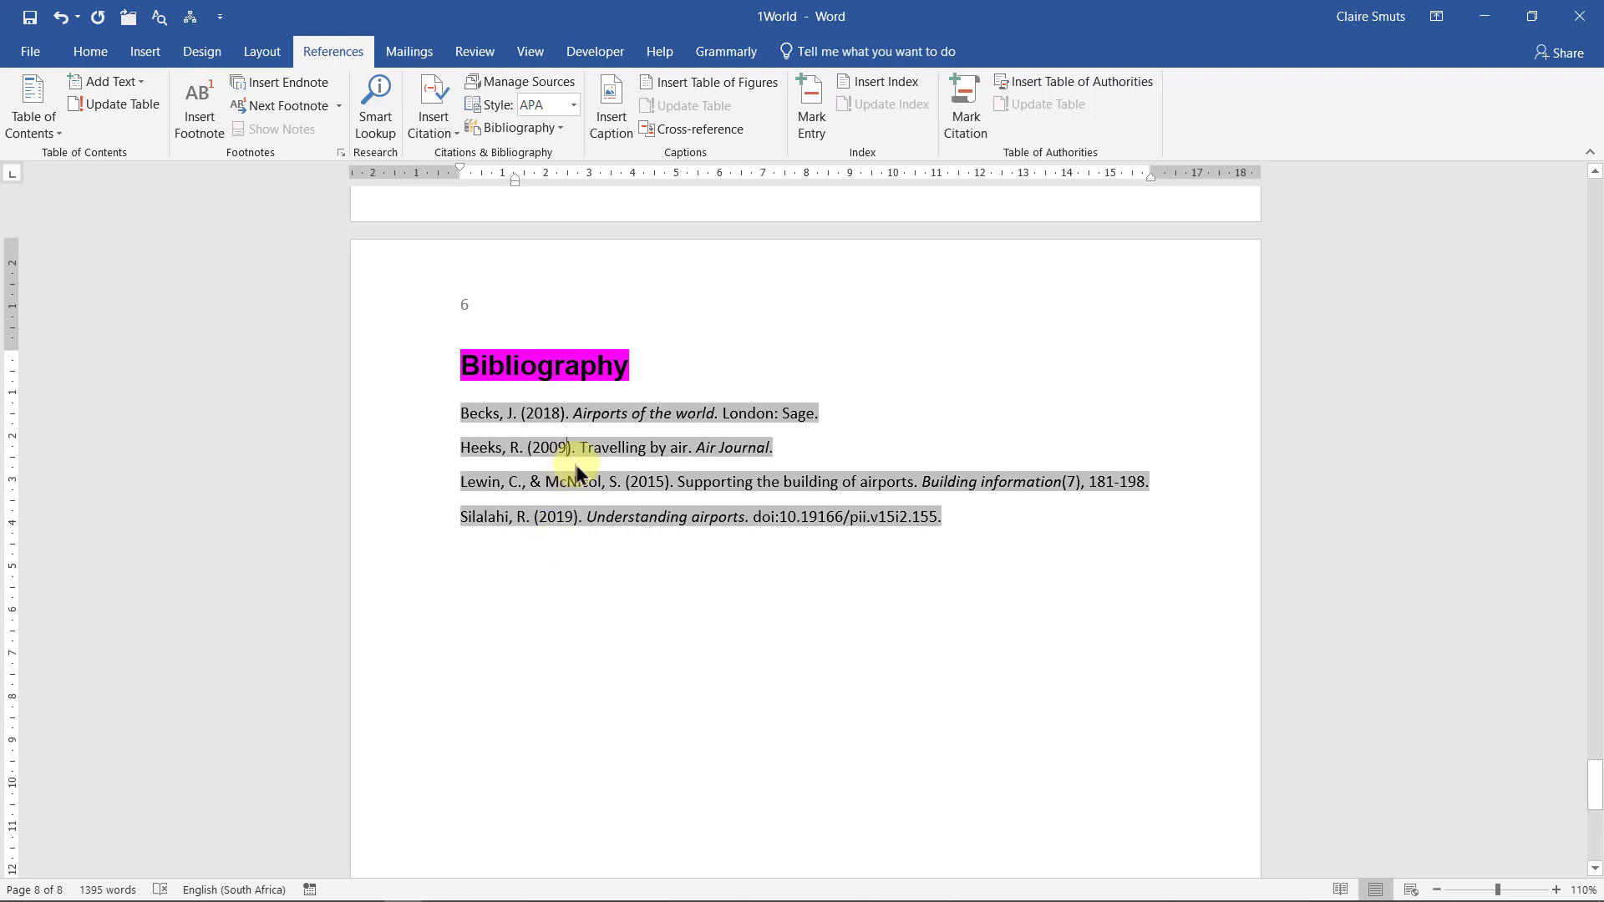
left_click(711, 373)
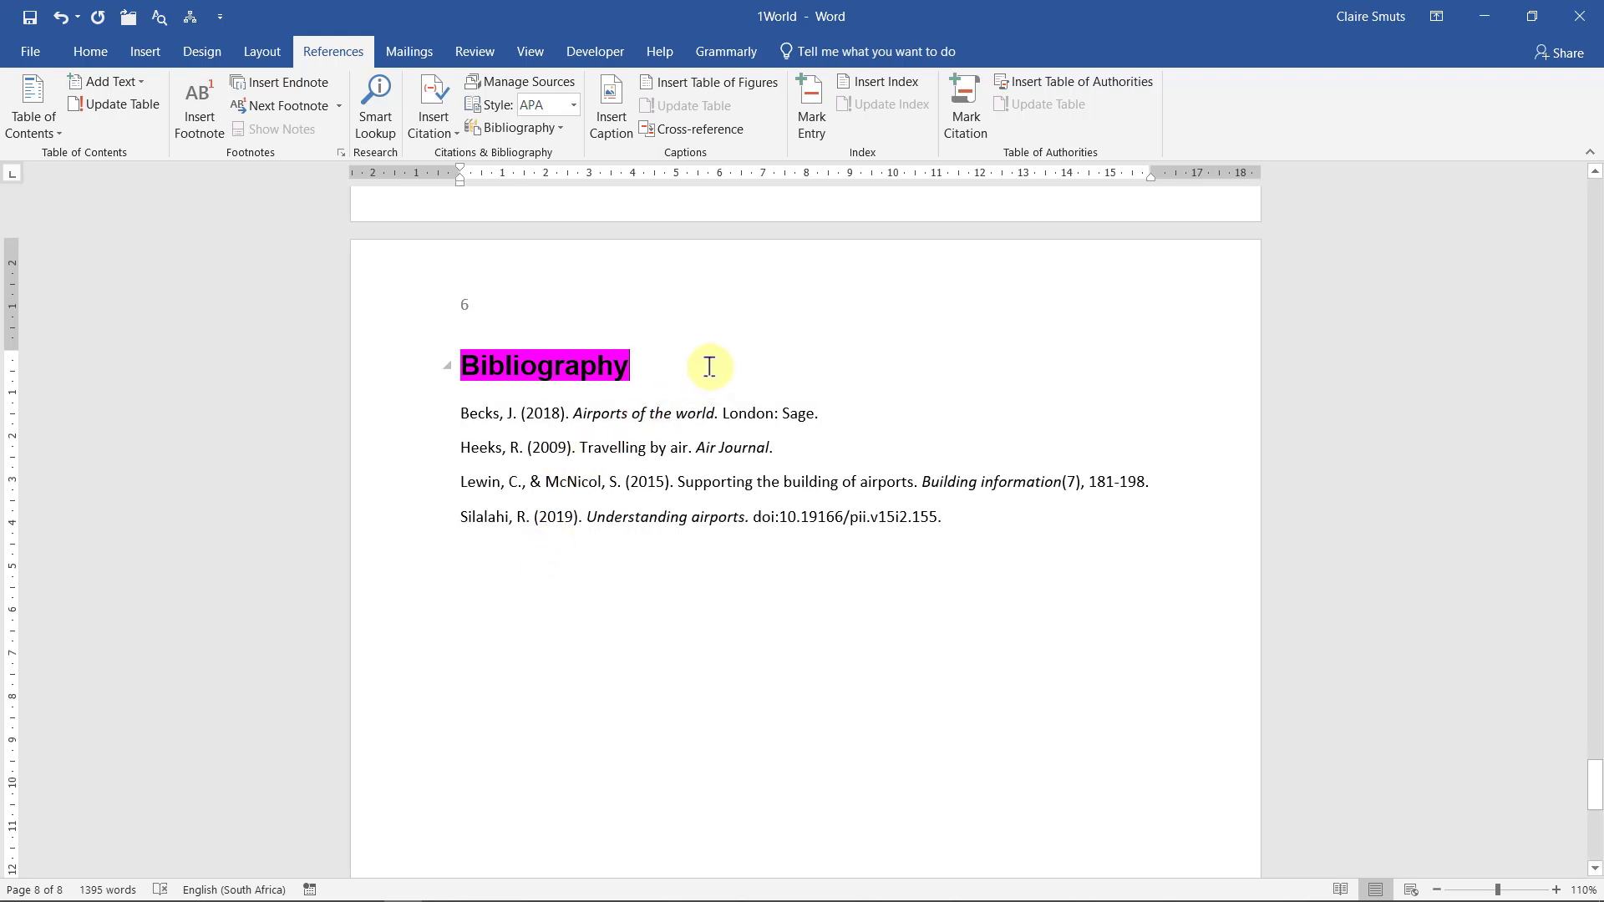
Switch the citation style to Chicago and back to APA, then minimise Word
left_click(575, 104)
left_click(596, 175)
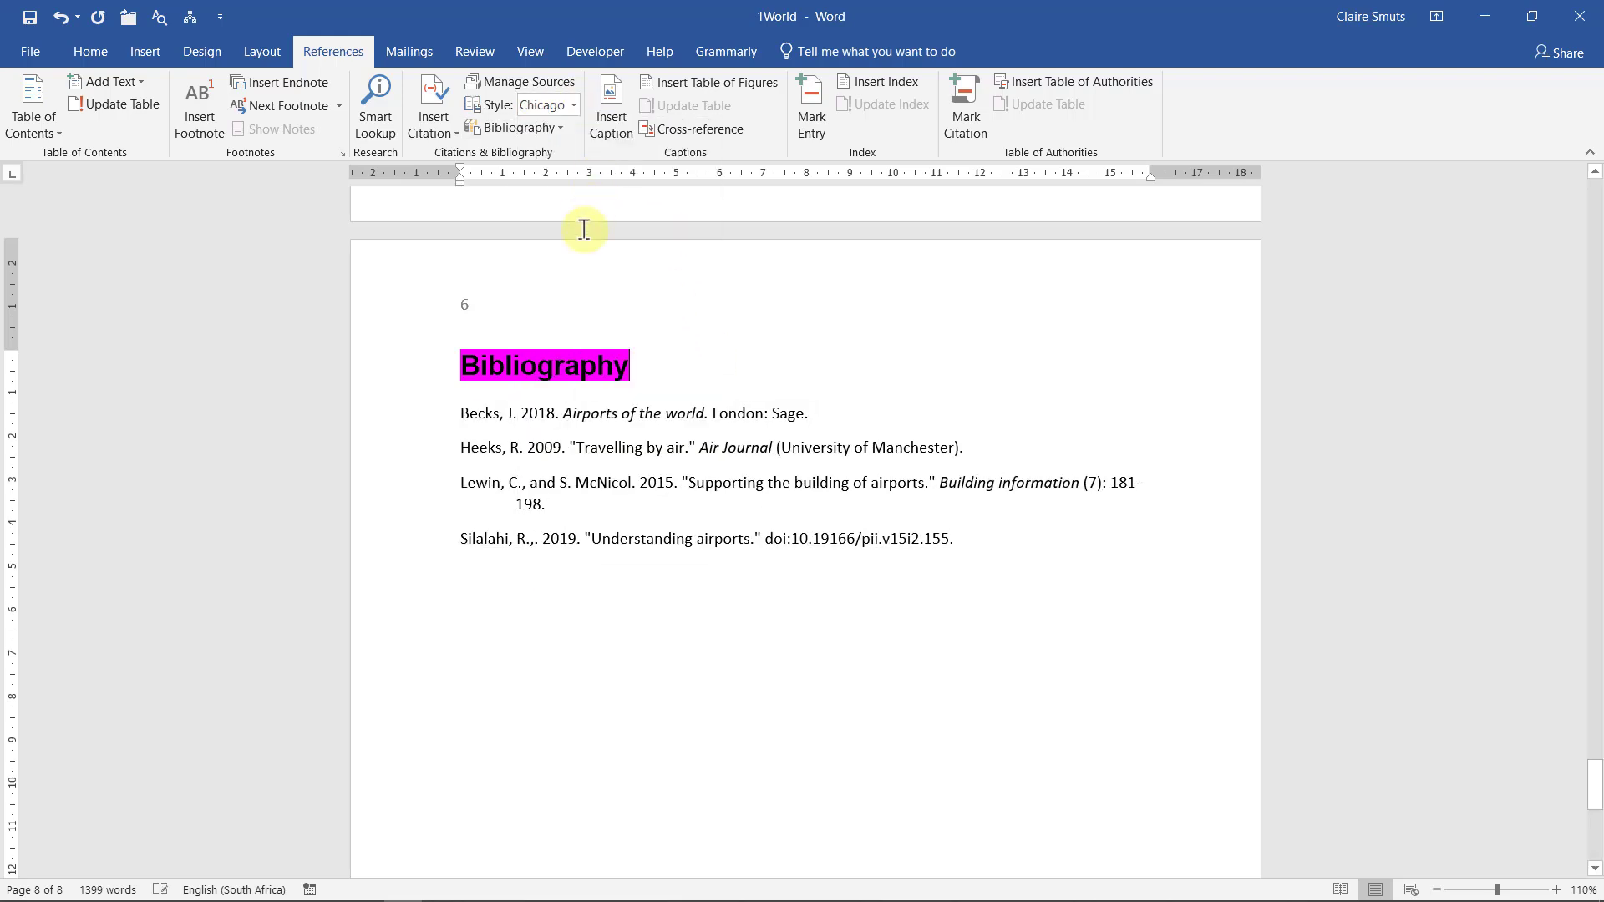
left_click(534, 415)
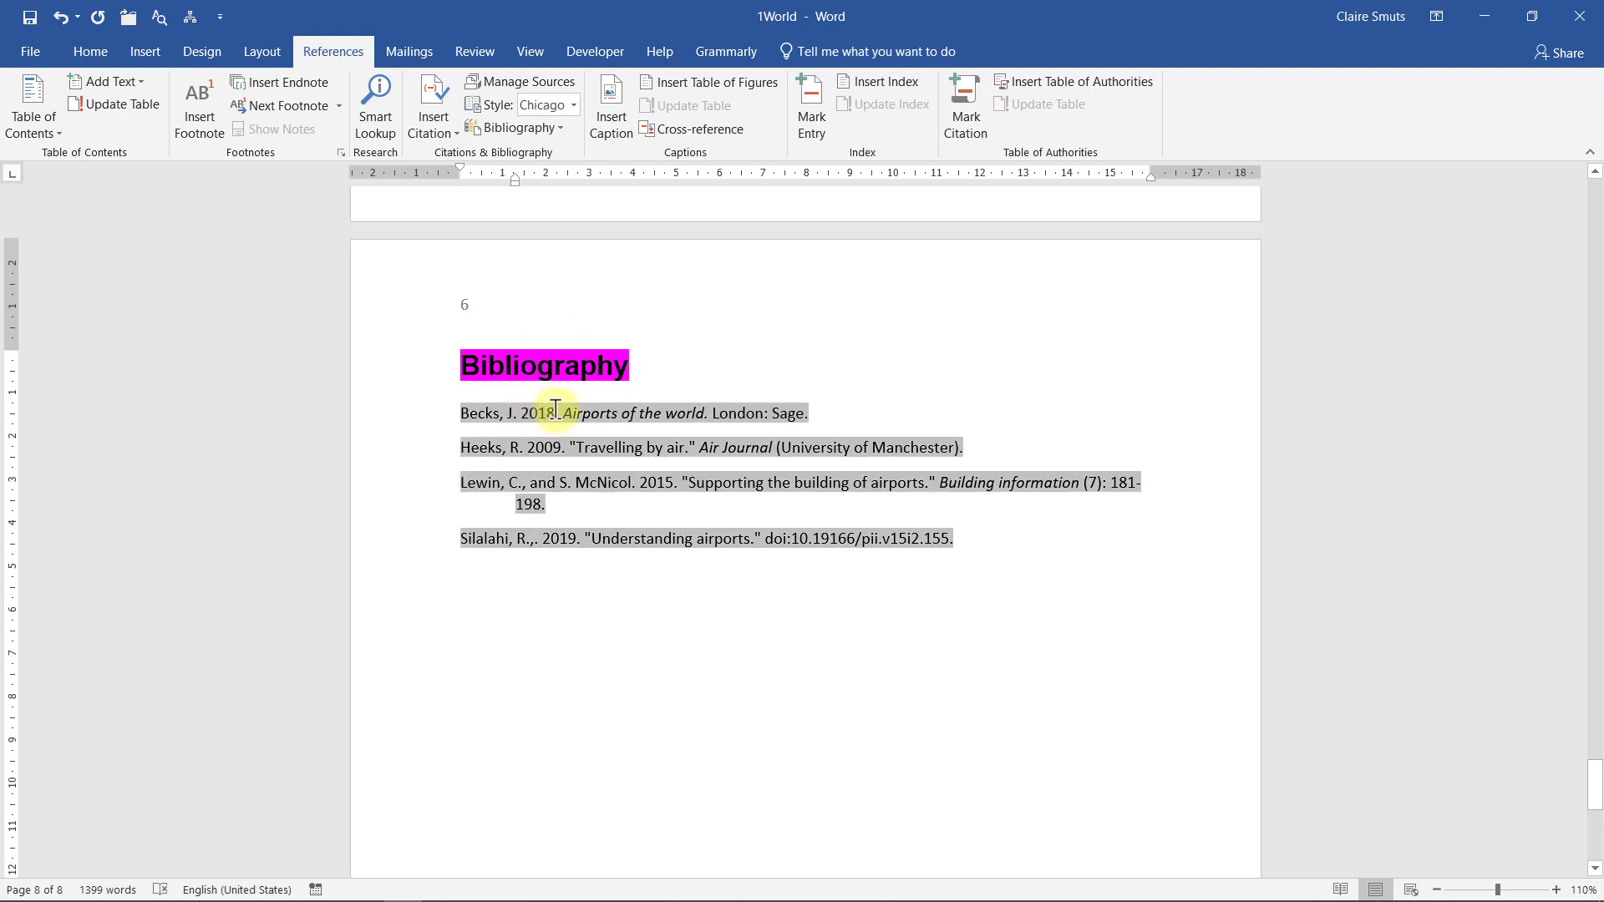
left_click(574, 105)
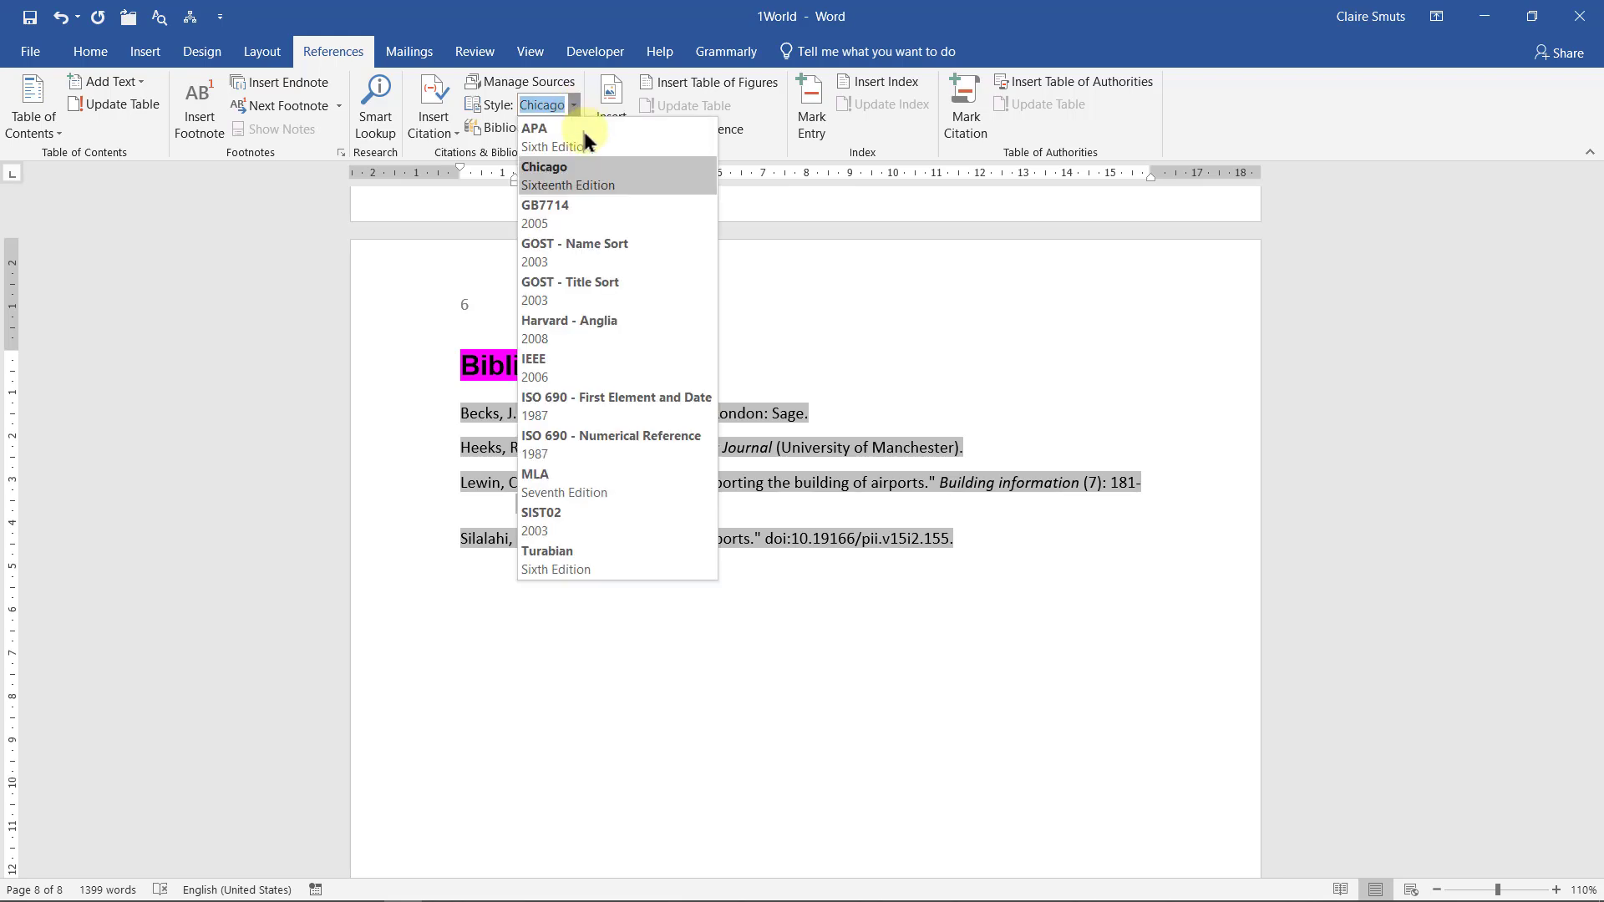
left_click(592, 147)
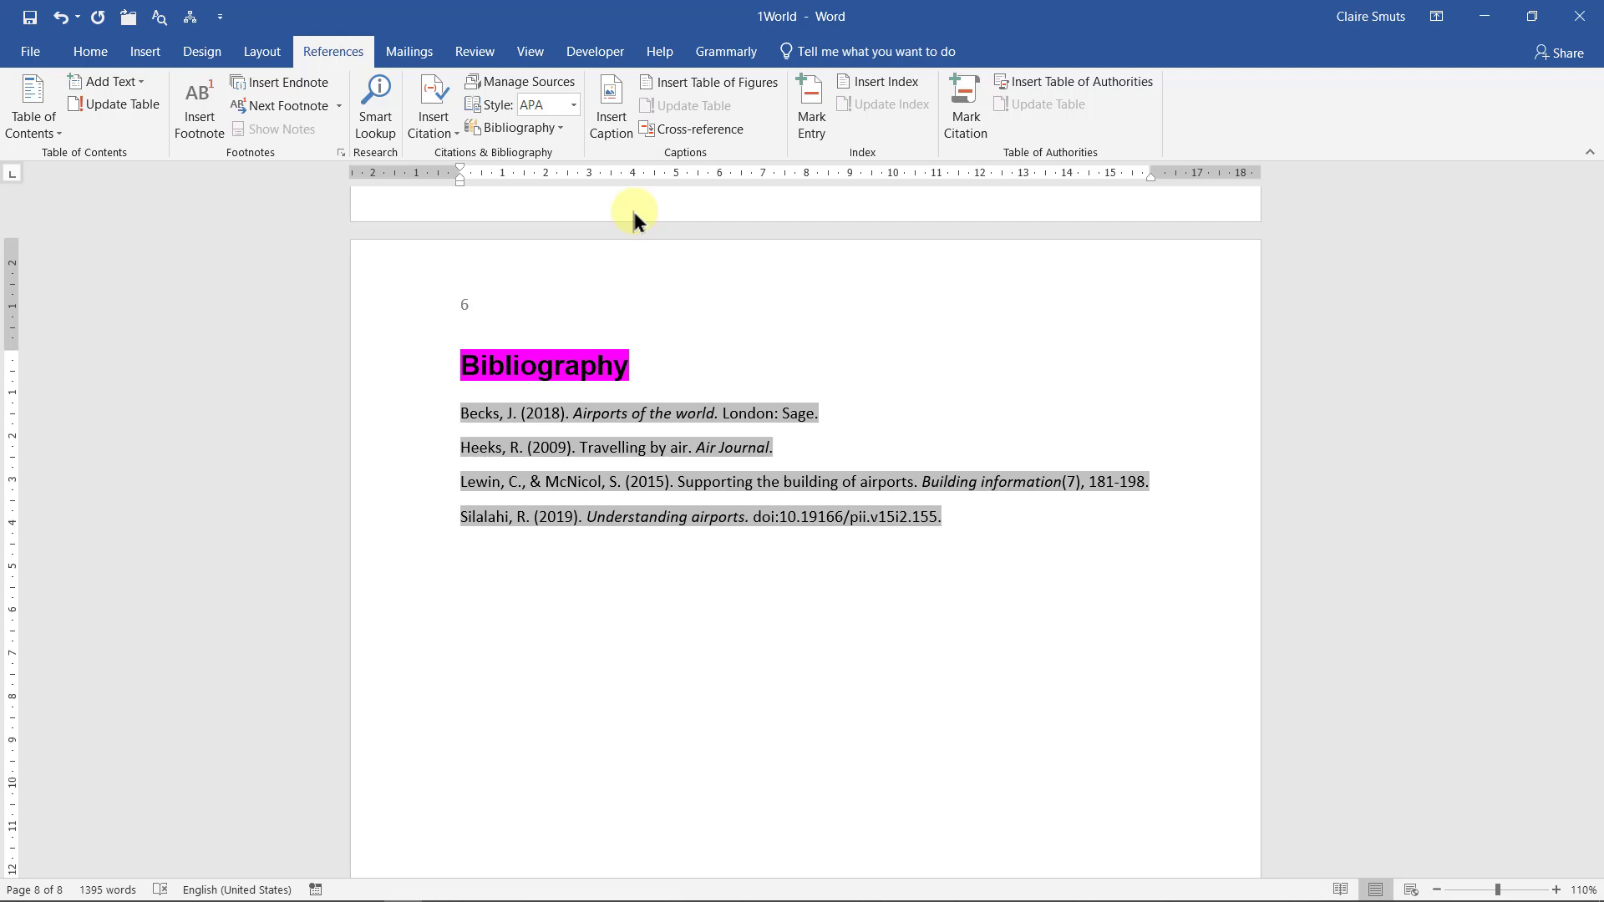
left_click(1480, 19)
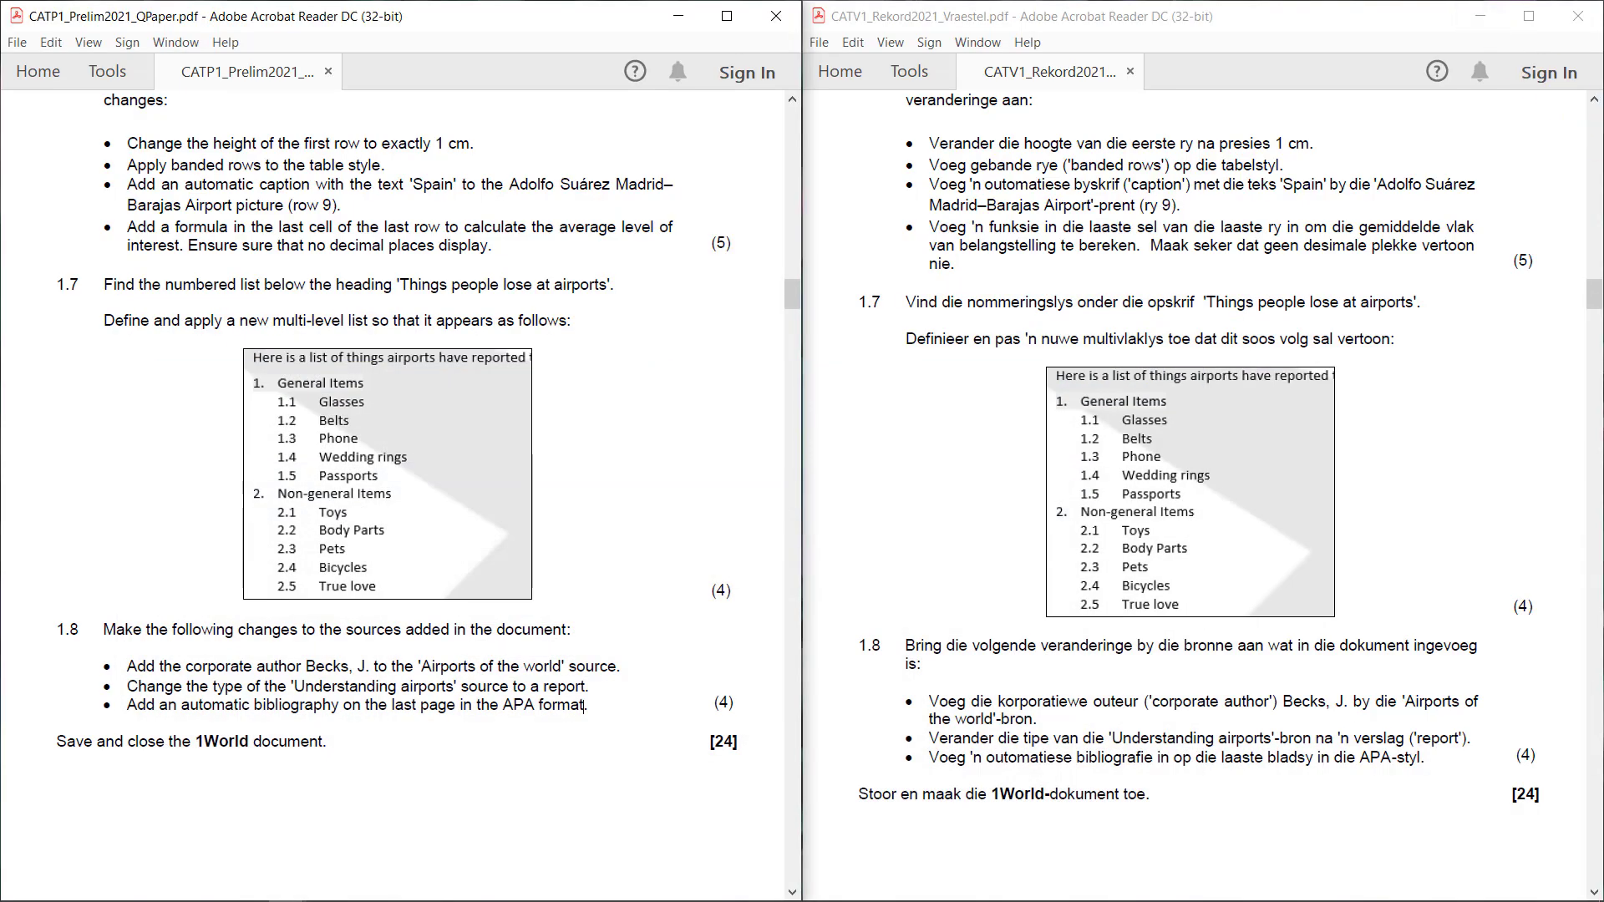